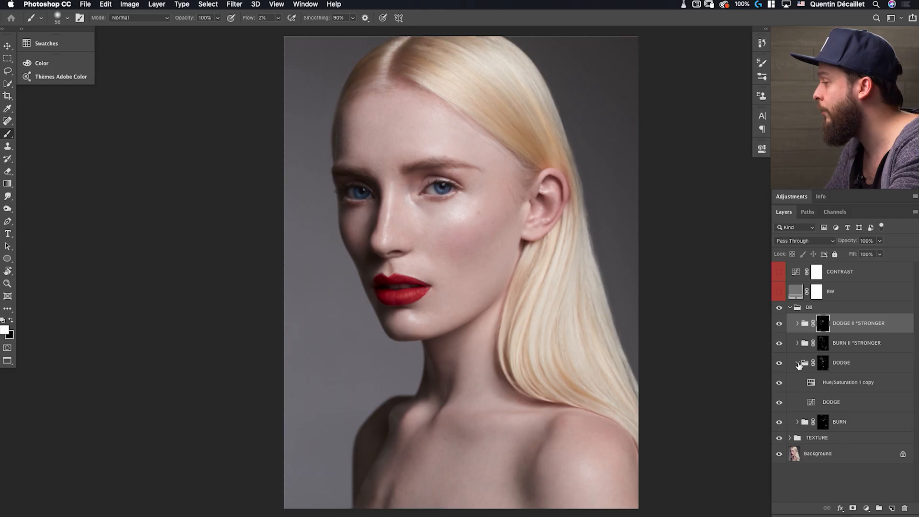
Inspect the contents of the BURN II and DODGE II layer groups, collapsing each group again.
left_click(798, 343)
left_click(798, 343)
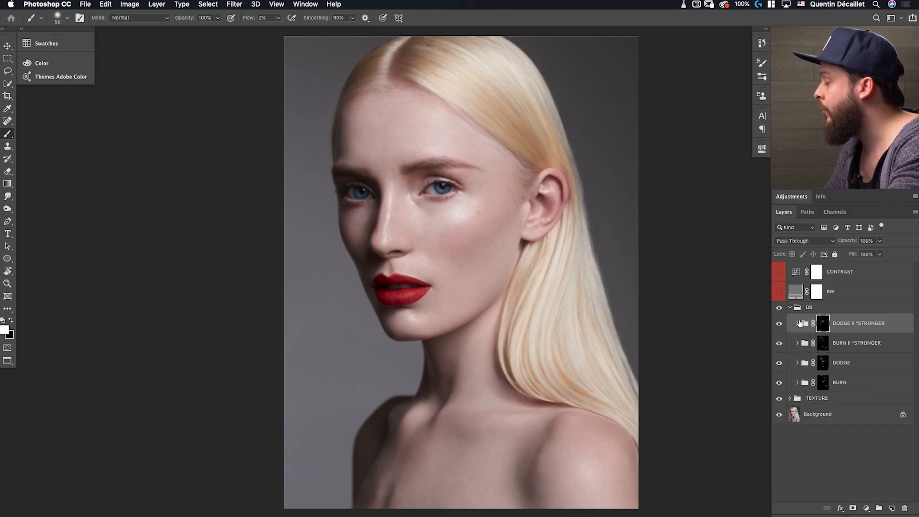
left_click(798, 324)
left_click(798, 323)
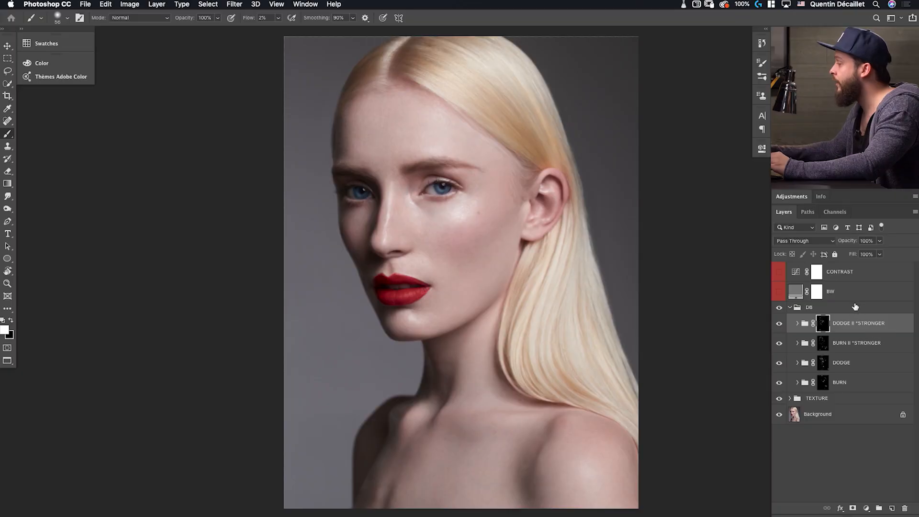
Delete the CONTRAST and BW helper layers and collapse the DB group.
left_click(847, 277)
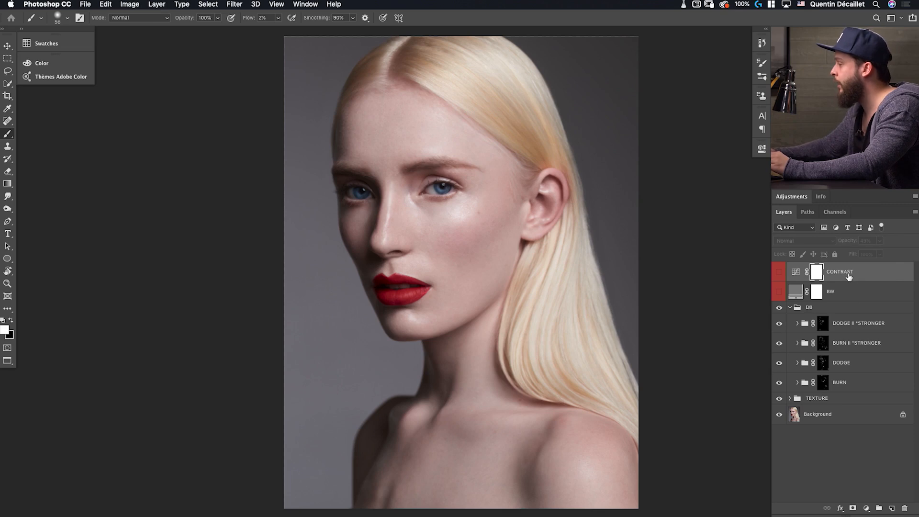
key("BackSpace")
key("BackSpace")
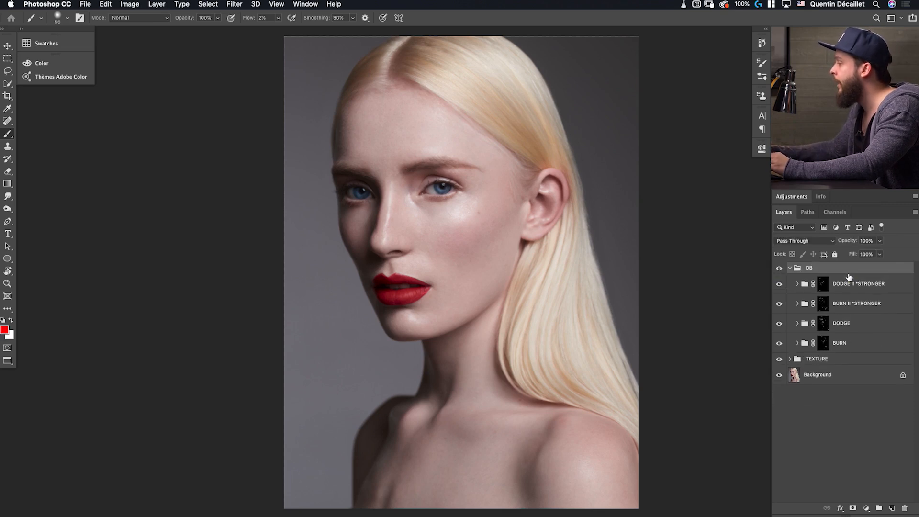
left_click(789, 268)
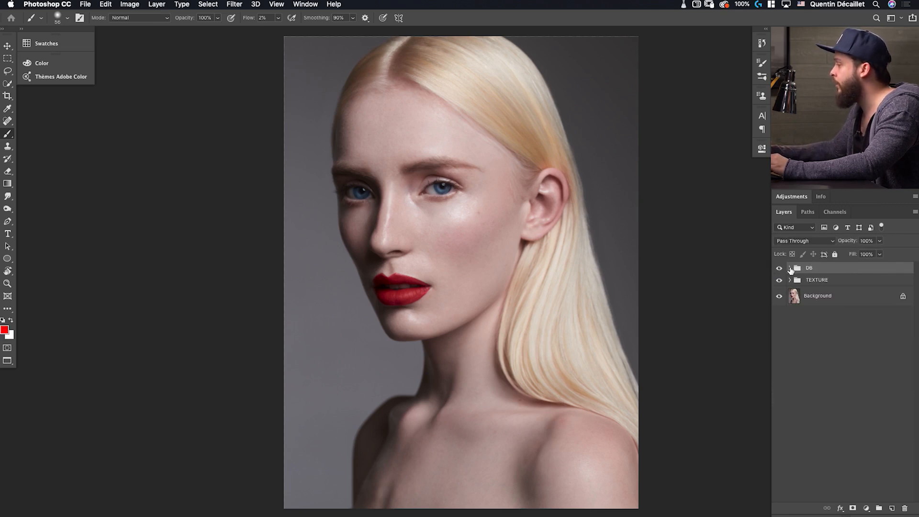
Compare the original Background layer on its own with the retouched image and its merged copy.
left_click(779, 296, "alt")
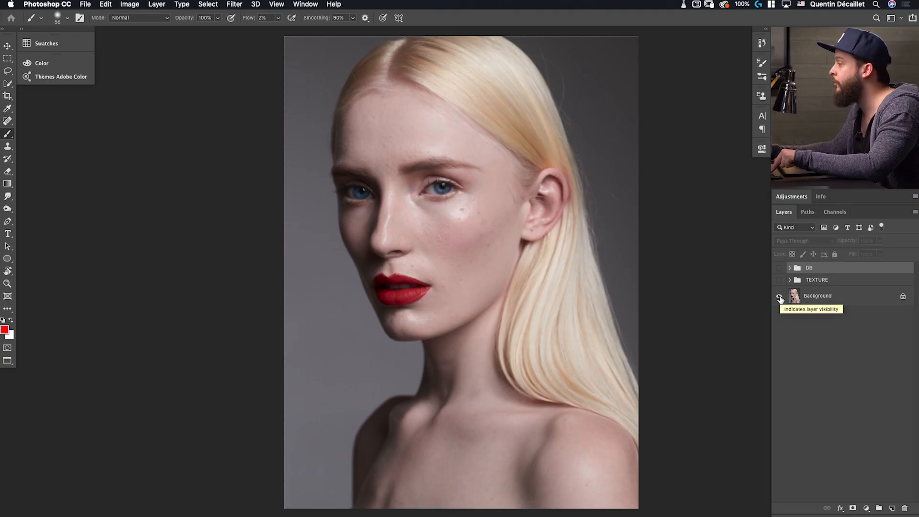
left_click(779, 296, "alt")
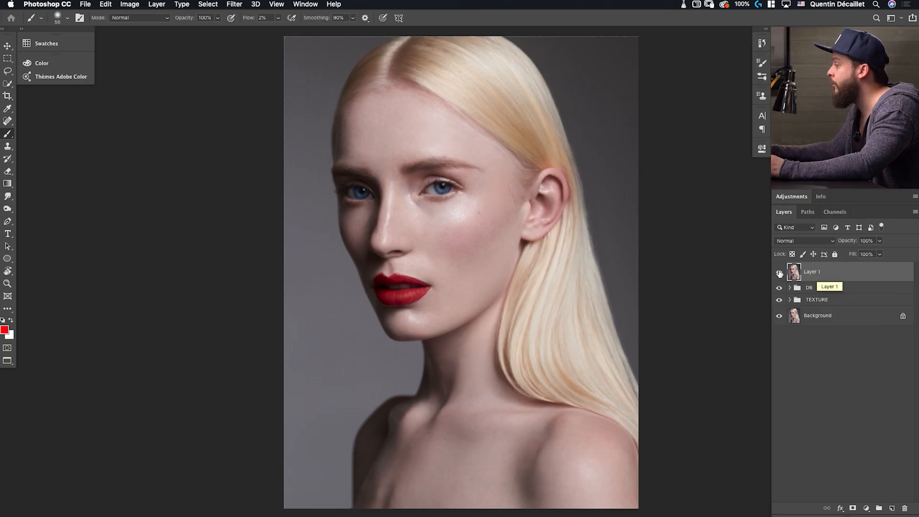
left_click(778, 273, "alt")
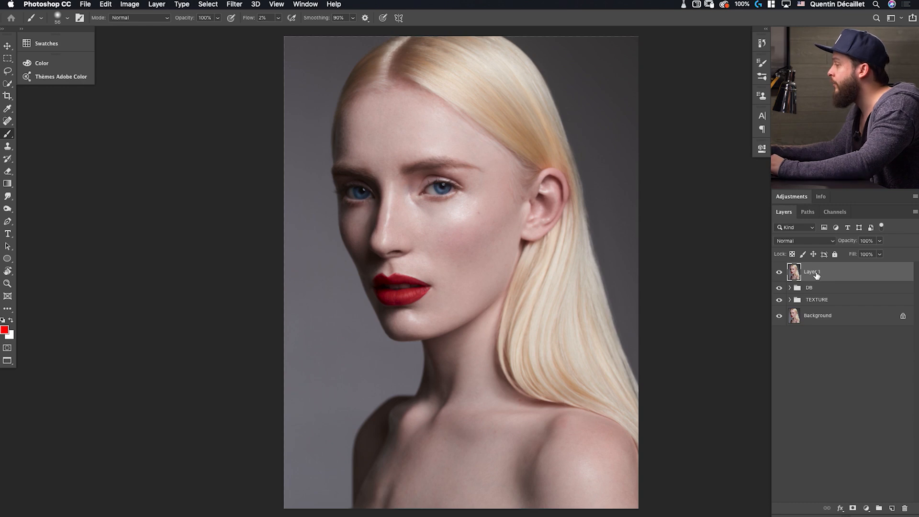
Rename the merged layer above the DB group as LOW.
double_click(816, 271)
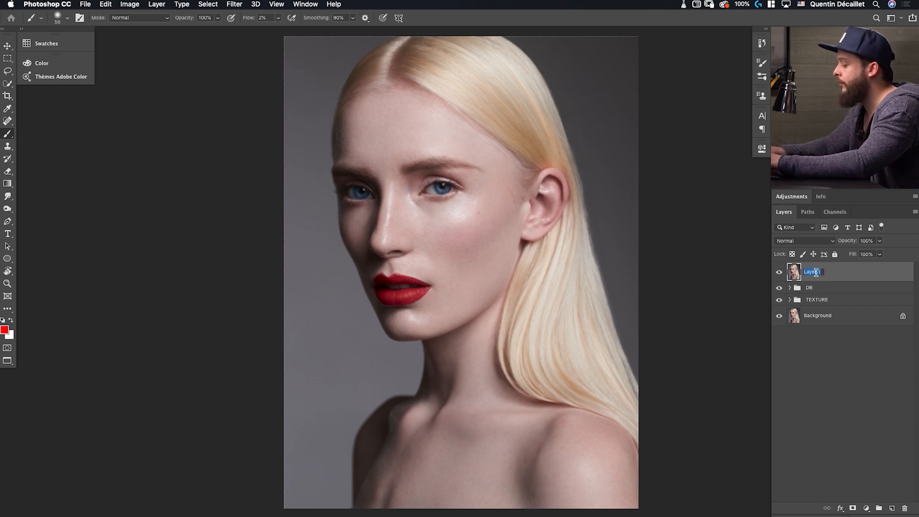
type("LOW")
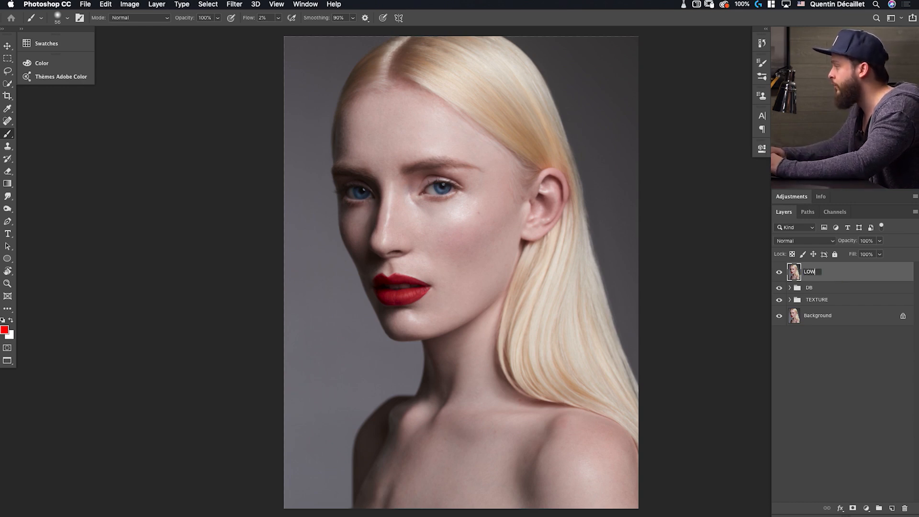
key("Return")
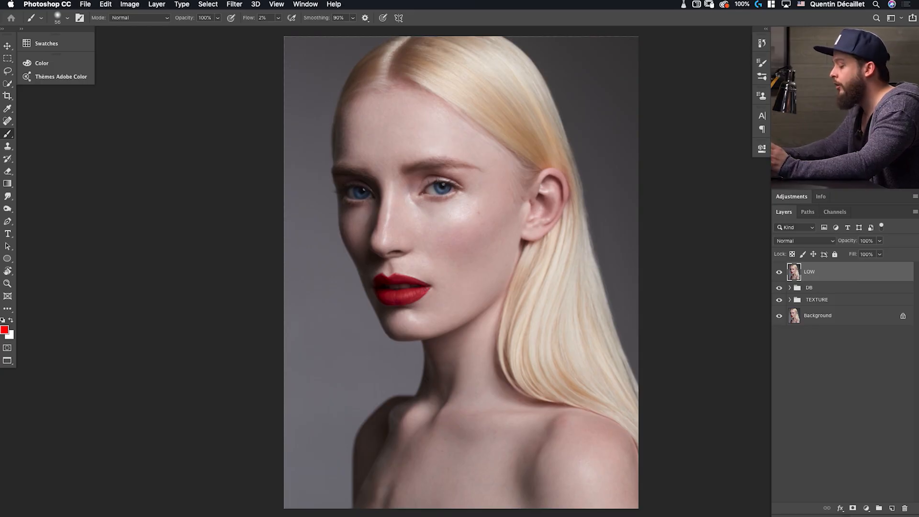
Duplicate the LOW layer, name the copy HIGH and hide it.
key("super+j")
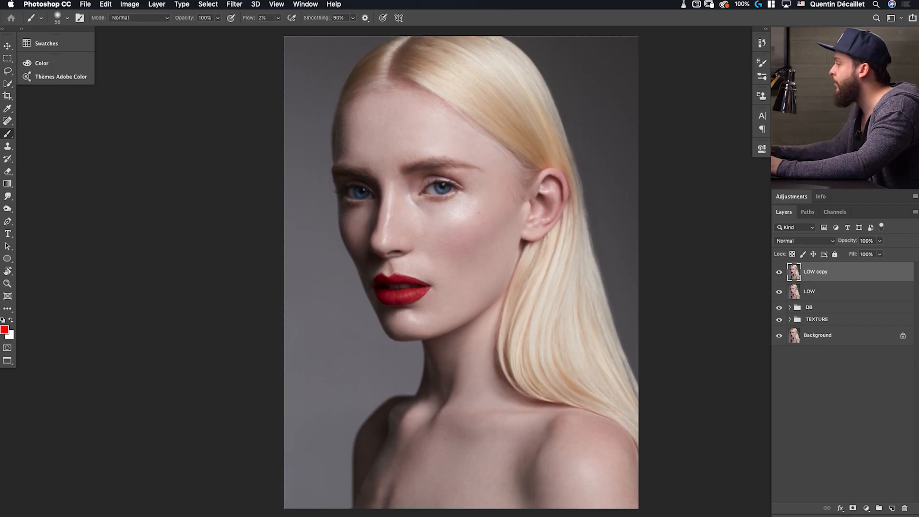
double_click(820, 272)
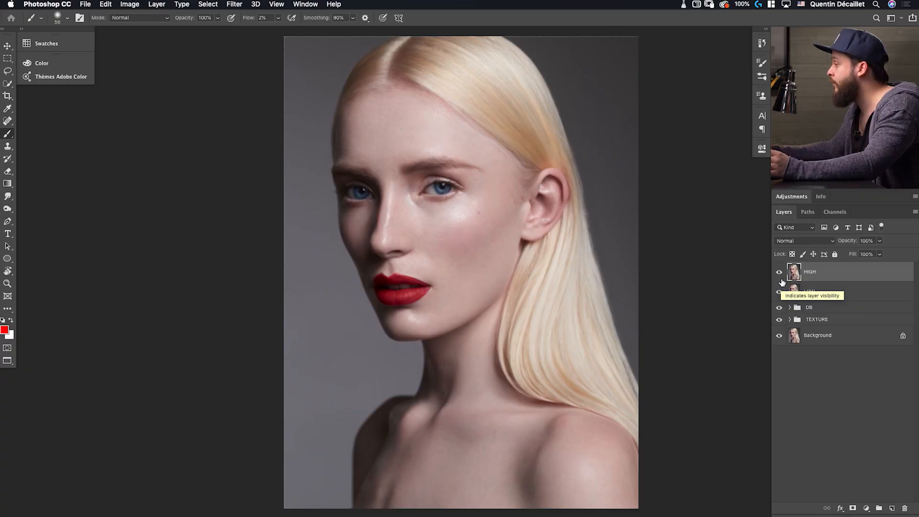
left_click(779, 272)
Apply the Median noise filter to the LOW layer with a radius of 9 pixels.
left_click(831, 294)
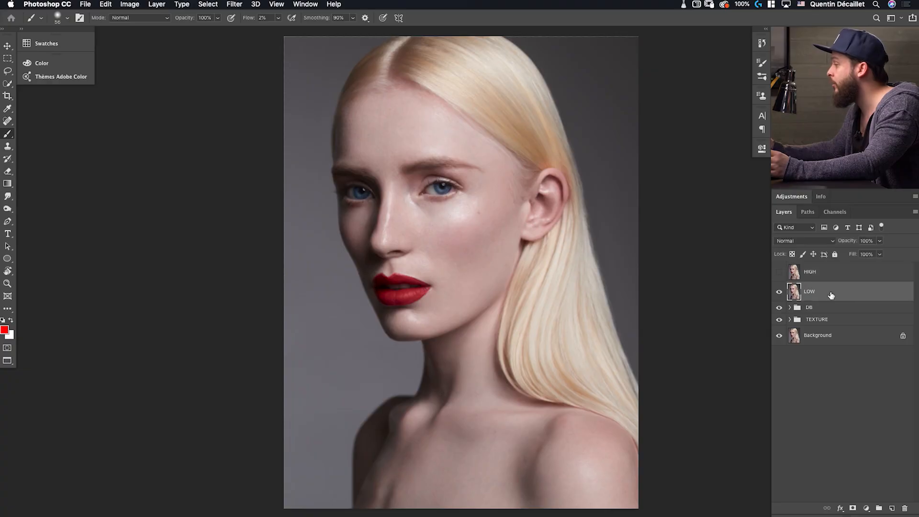
left_click(234, 3)
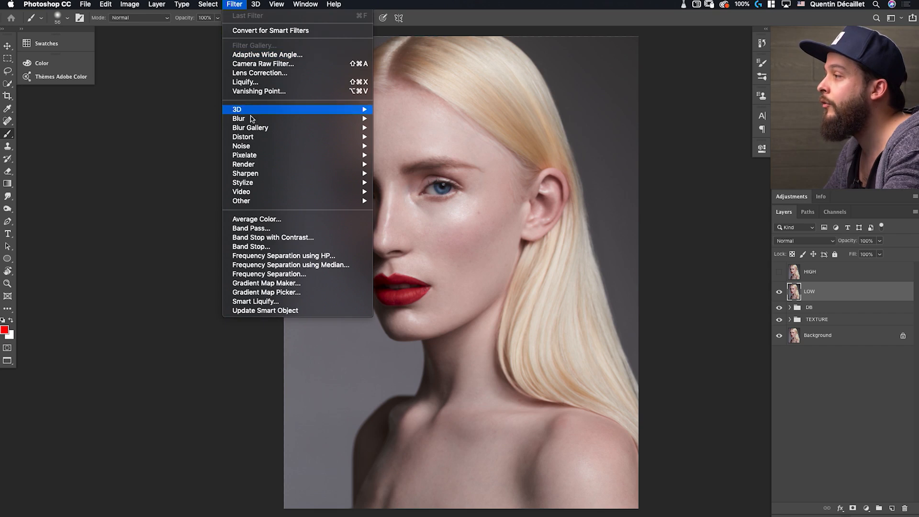
mouse_move(277, 147)
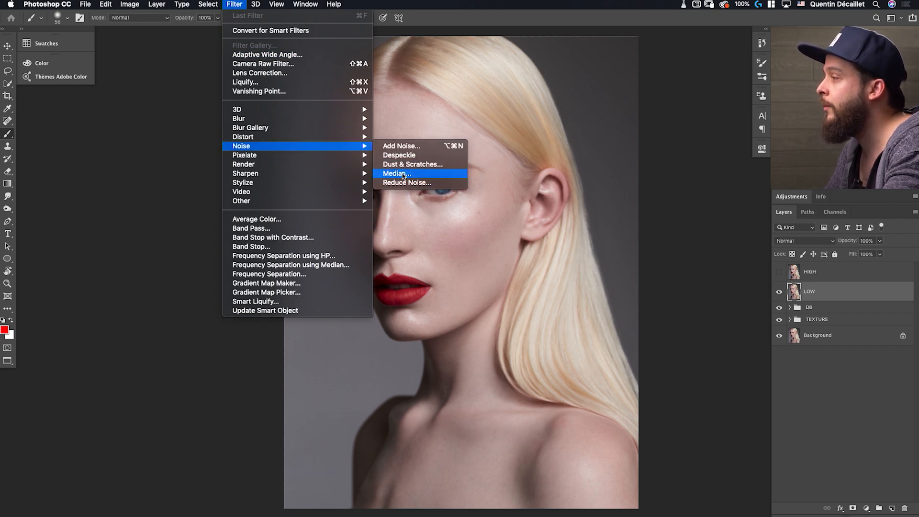
mouse_move(356, 119)
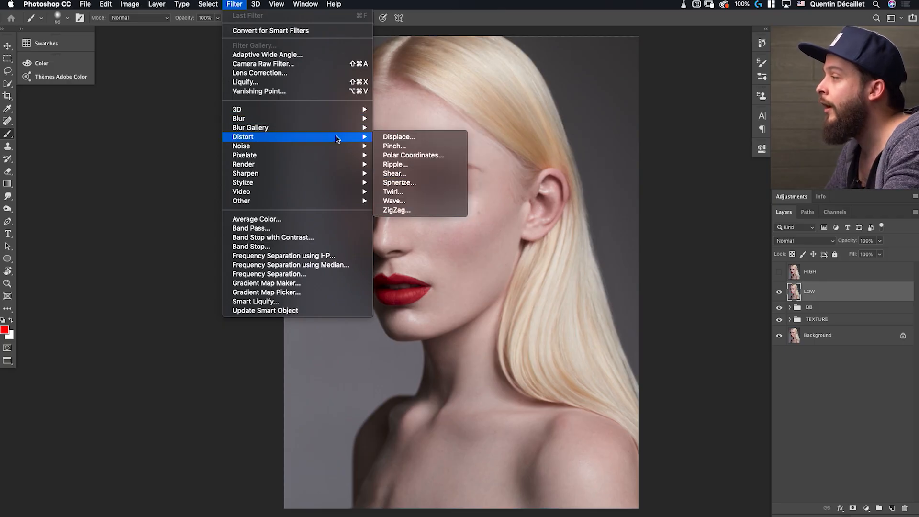
mouse_move(340, 152)
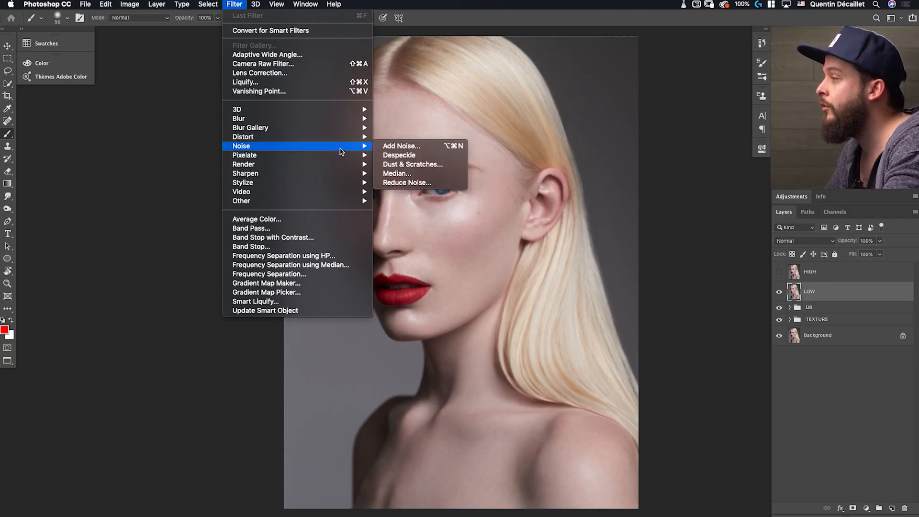
left_click(430, 175)
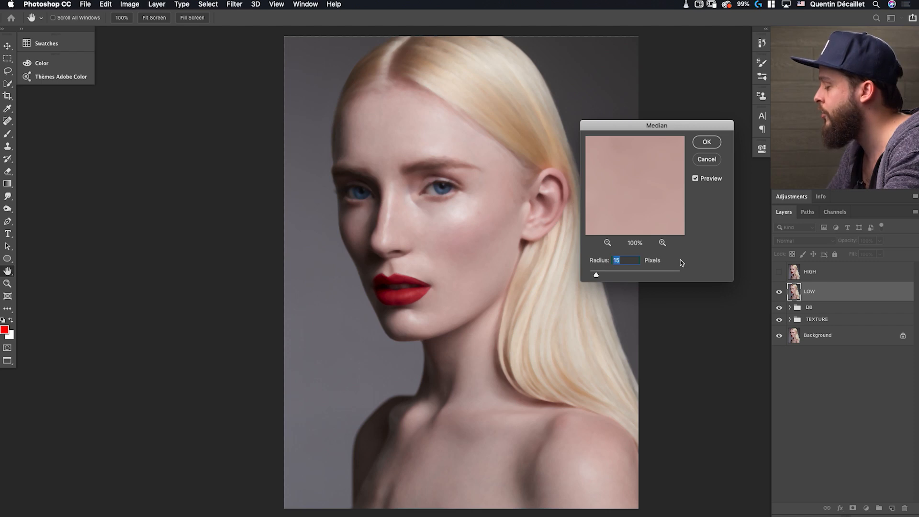
type("12")
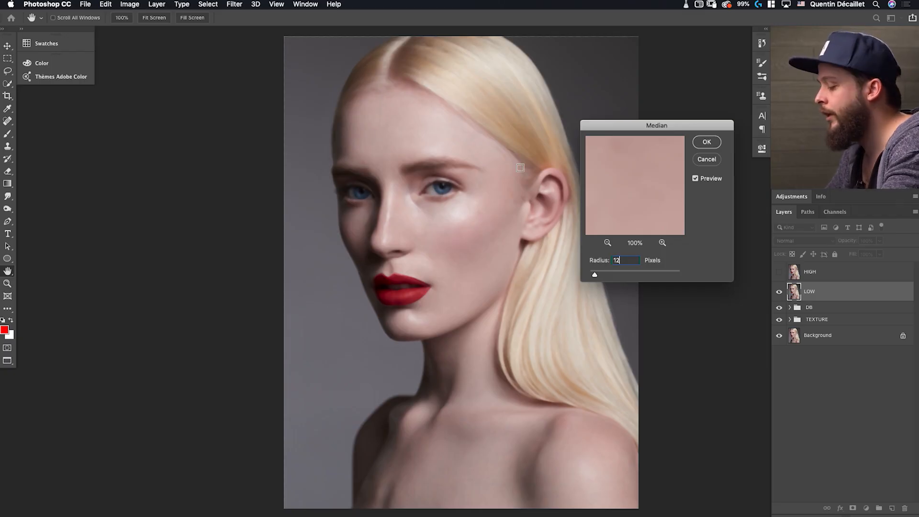
key("BackSpace")
key("BackSpace")
type("9")
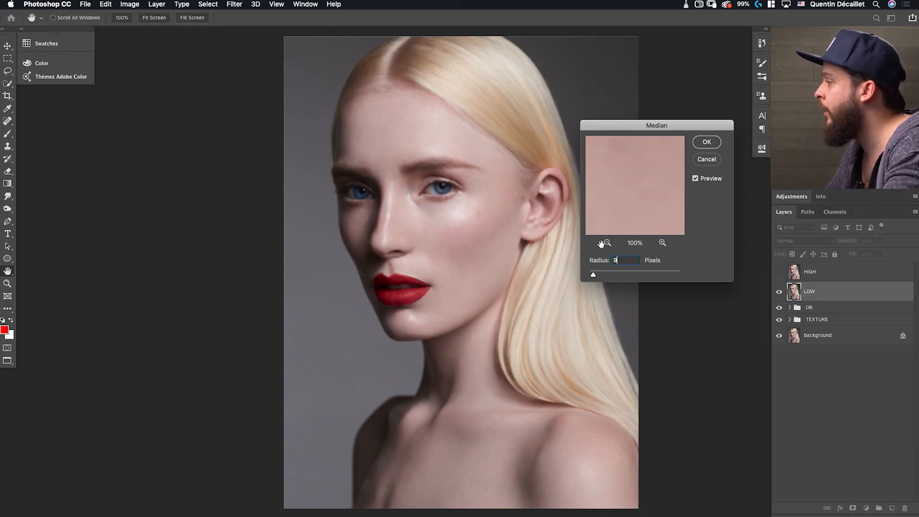
left_click(711, 143)
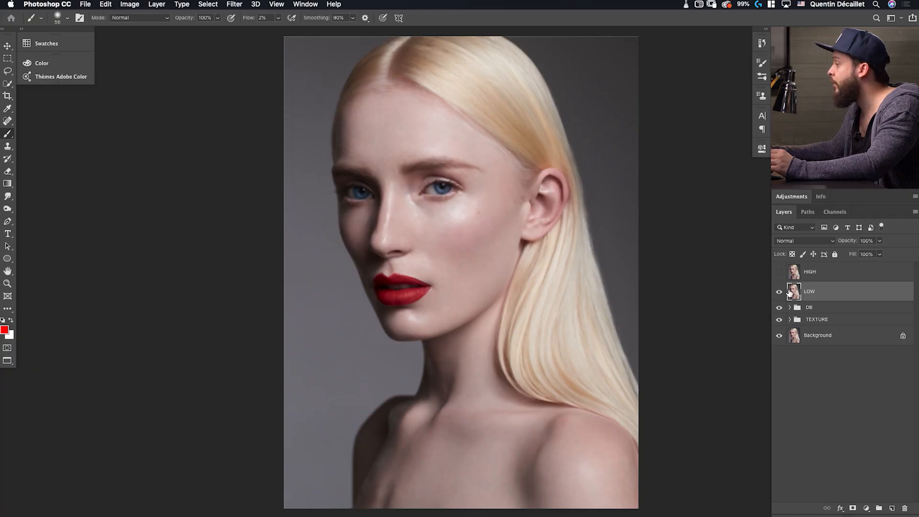
Toggle the LOW layer's visibility to compare the portrait with and without the Median filtering.
left_click(783, 292)
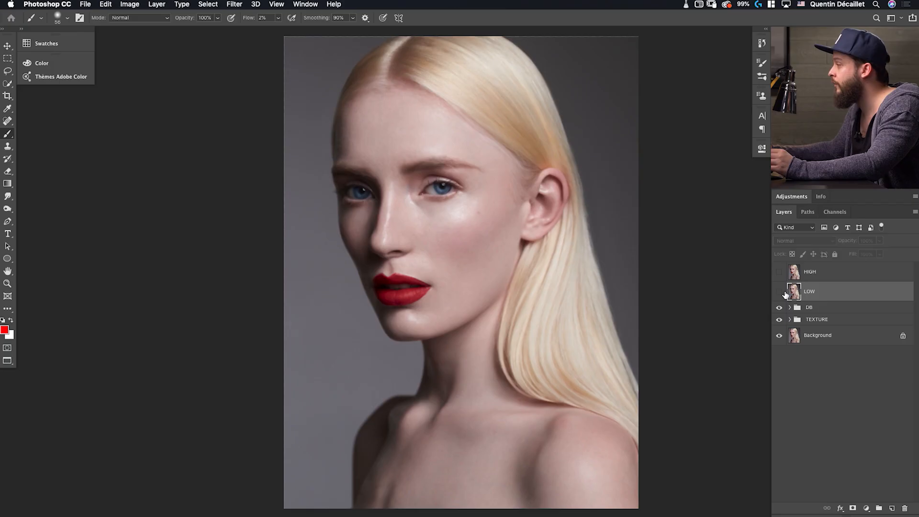
left_click(782, 293)
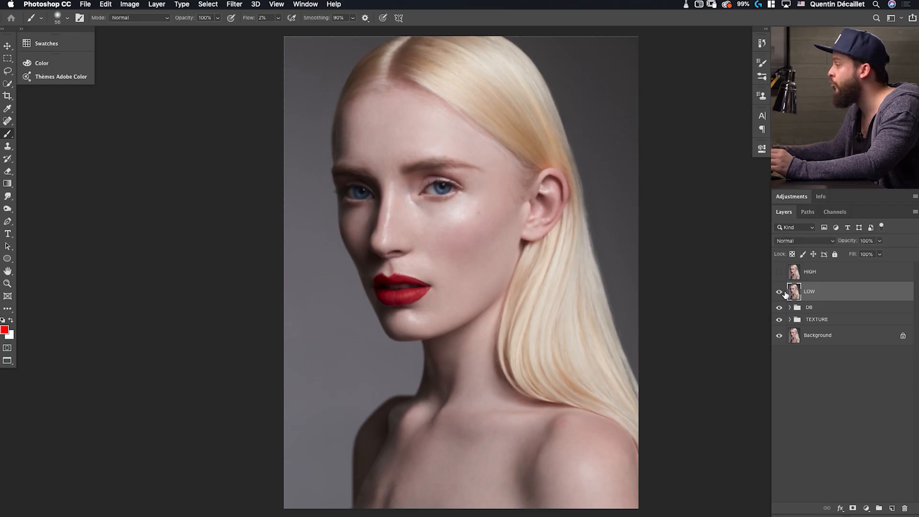
left_click(779, 294)
left_click(779, 294)
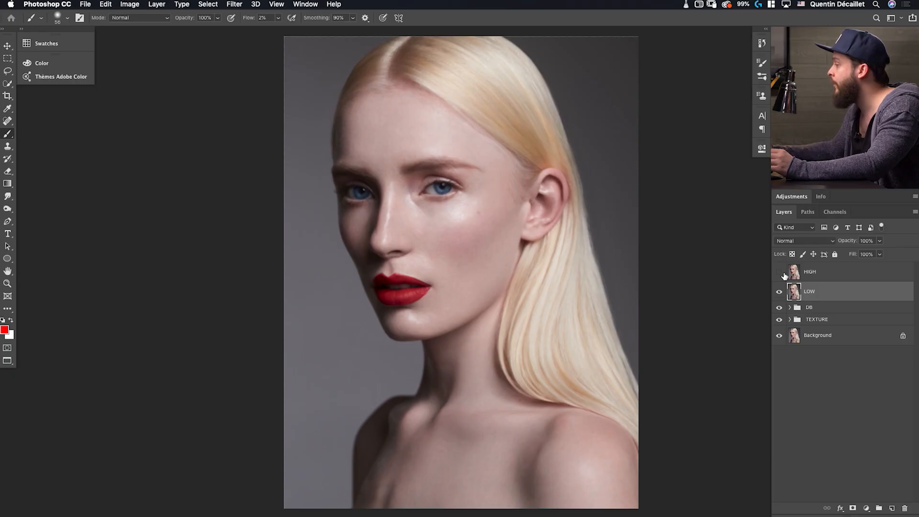
Show and select the HIGH layer and start Apply Image on it with LOW as the source layer.
left_click(809, 275)
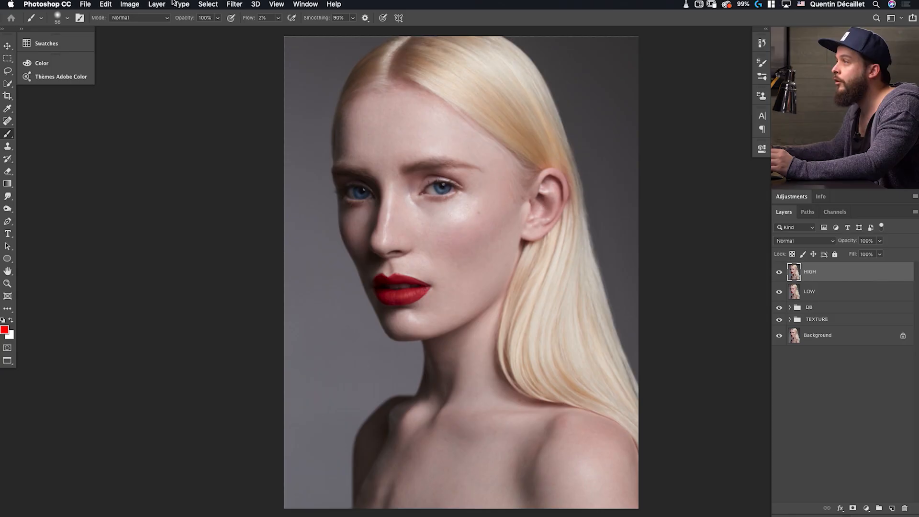
left_click(133, 3)
mouse_move(151, 171)
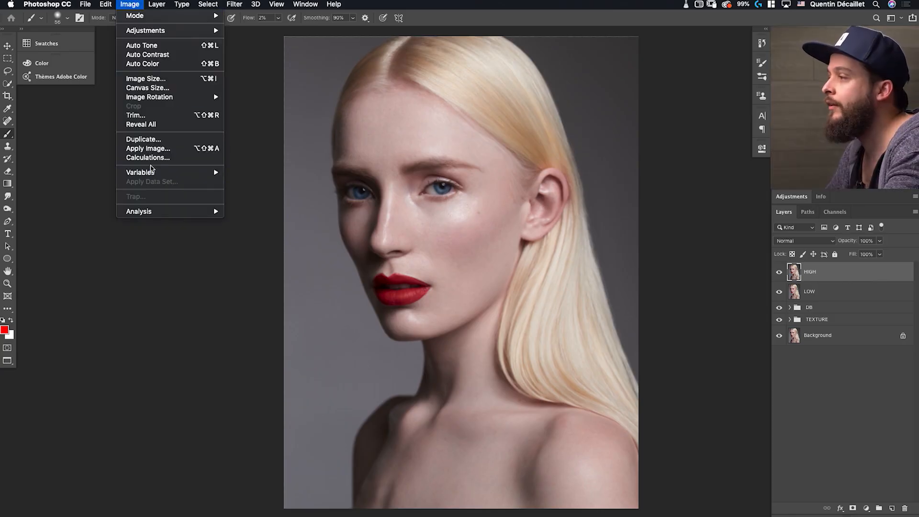
left_click(148, 149)
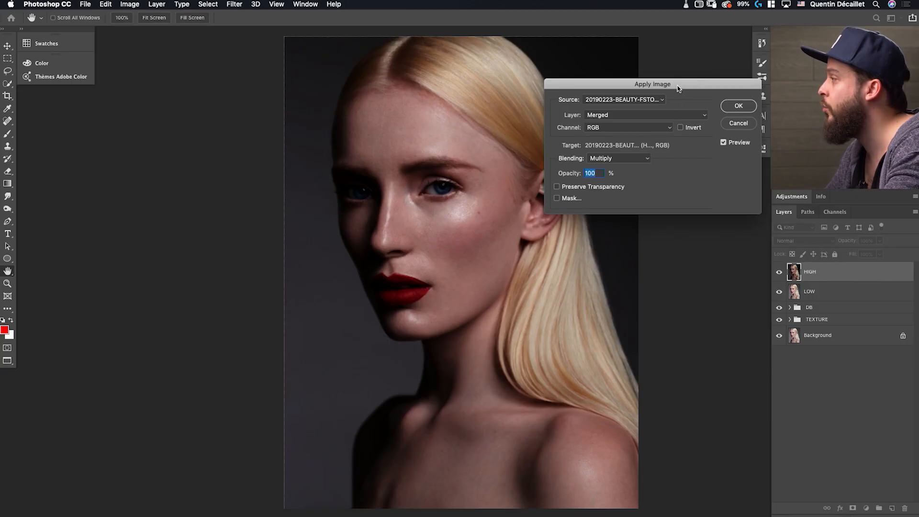
left_click_drag(676, 88, 677, 92)
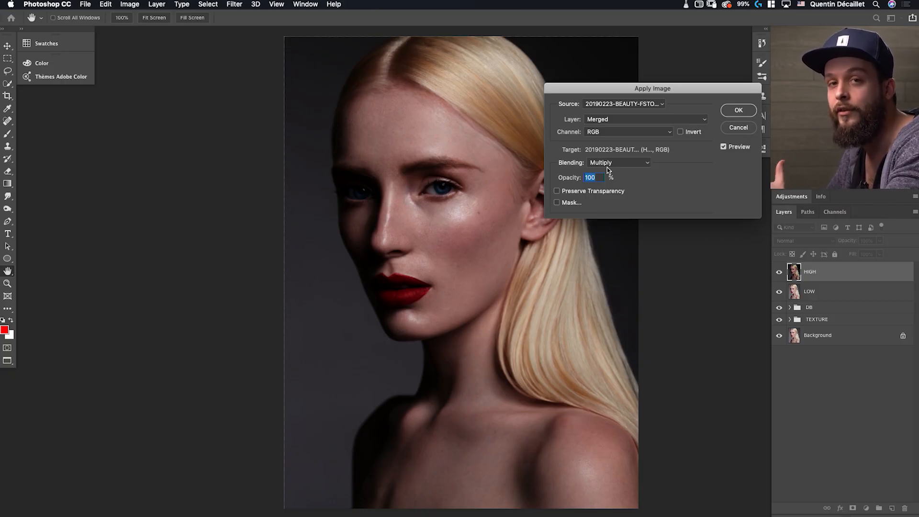
left_click(619, 120)
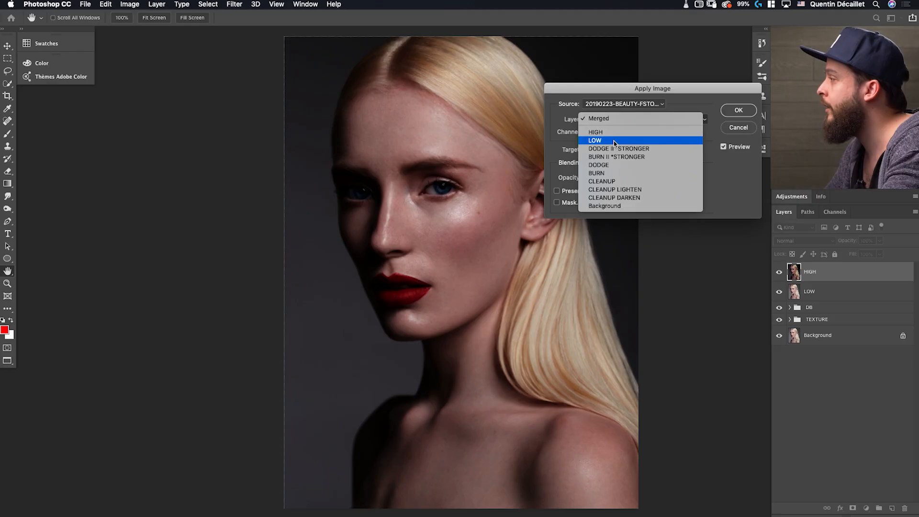
left_click(612, 140)
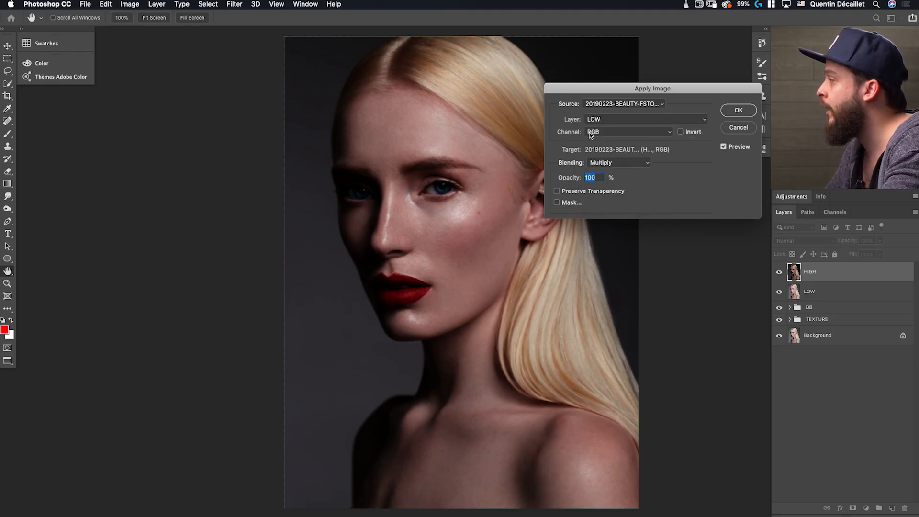
Try the Subtract blending with scale 2 and offset 128 in the Apply Image settings.
left_click(635, 163)
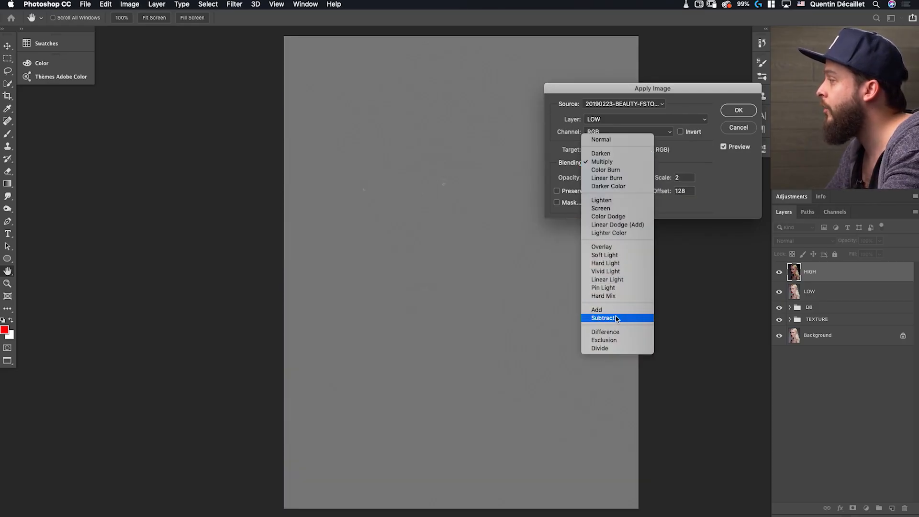
left_click(615, 316)
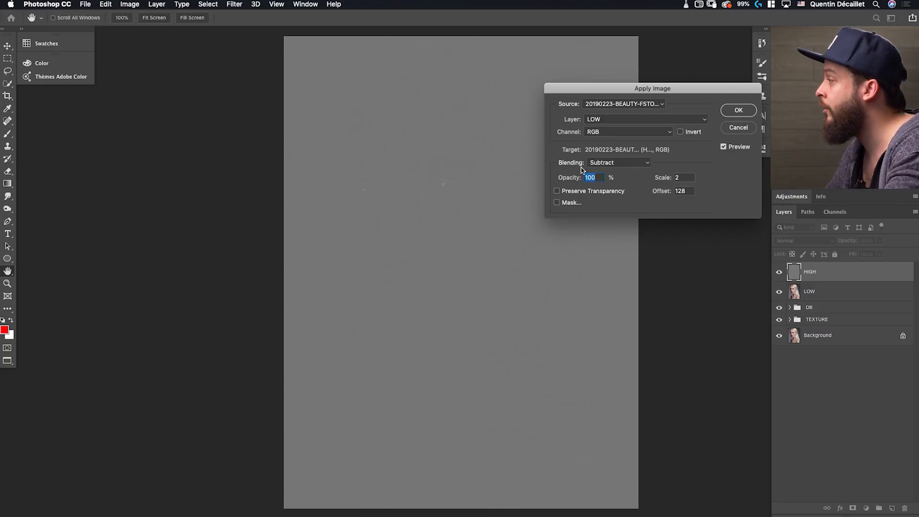
Apply the inverted LOW image to the HIGH layer with Add blending, 100% opacity, scale 2 and offset 0.
left_click(618, 163)
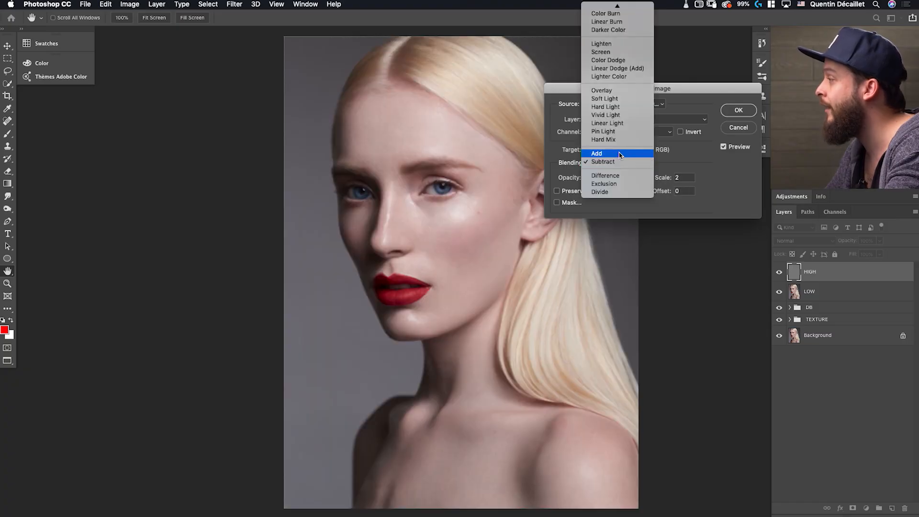
left_click(619, 153)
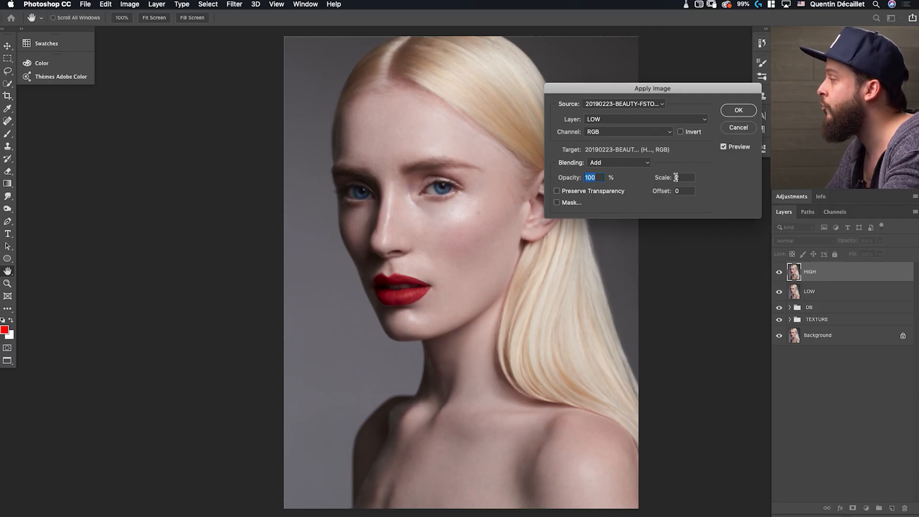
left_click(680, 132)
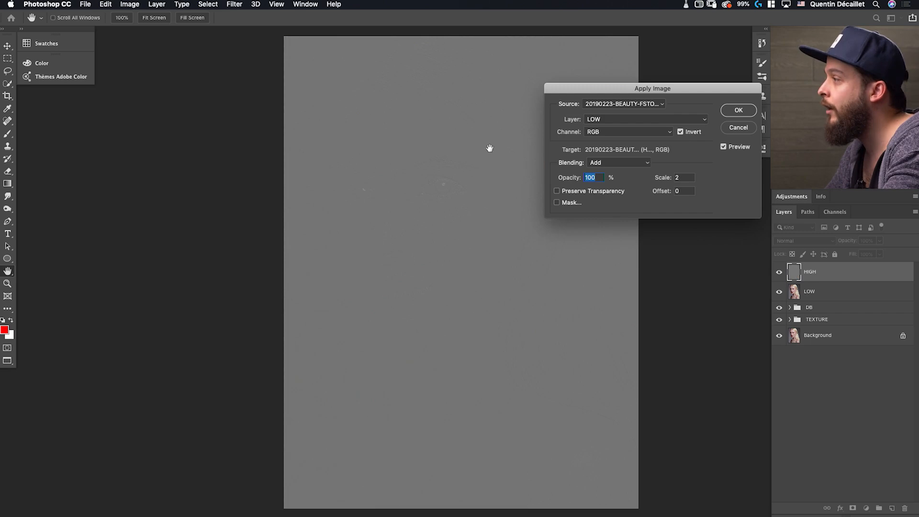
left_click(439, 230, "super")
left_click(444, 226, "super")
left_click(444, 228, "super")
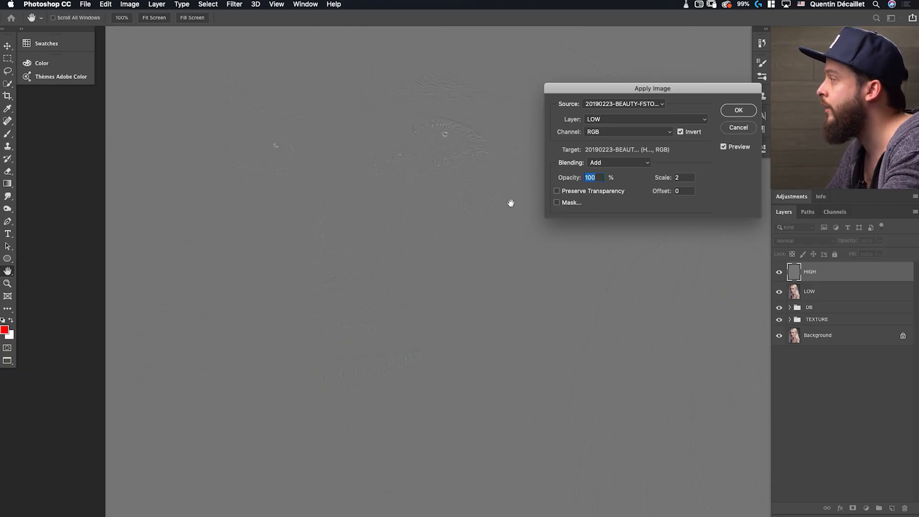
left_click(740, 111)
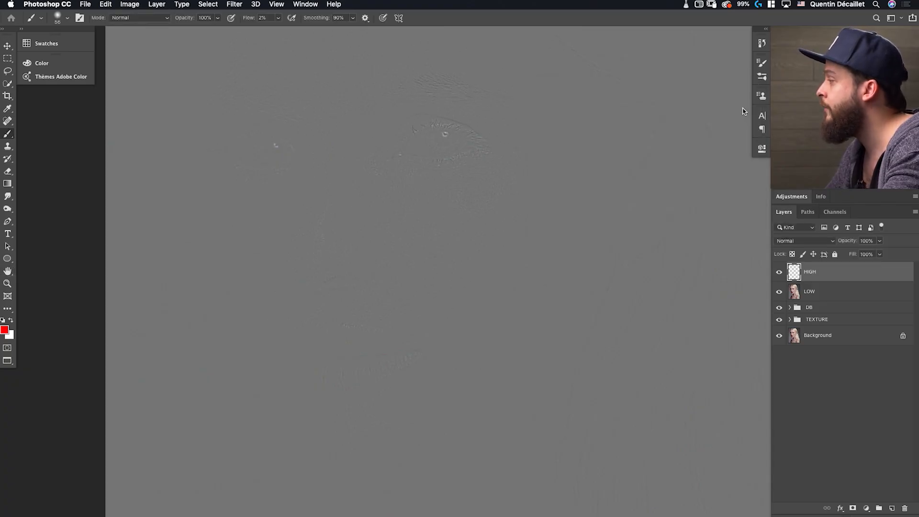
Group the HIGH and LOW layers and name the group FS.
left_click(820, 293, "shift")
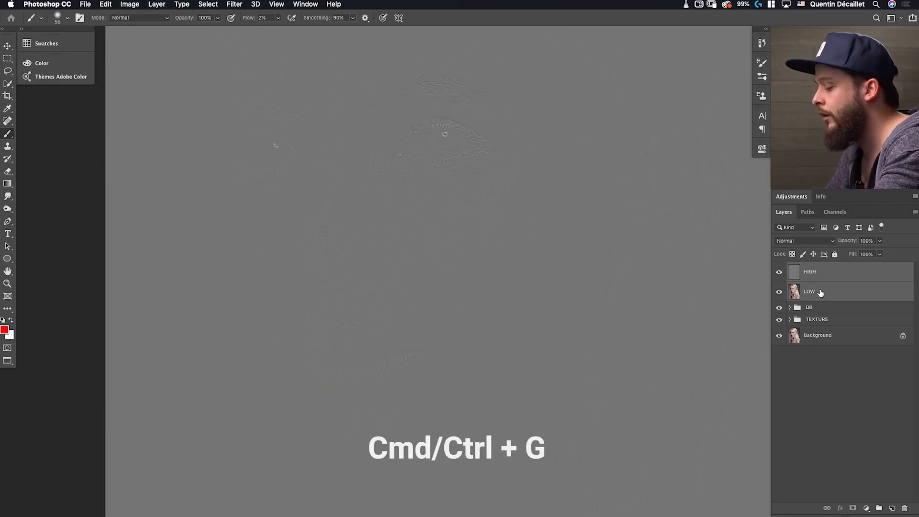
key("super+g")
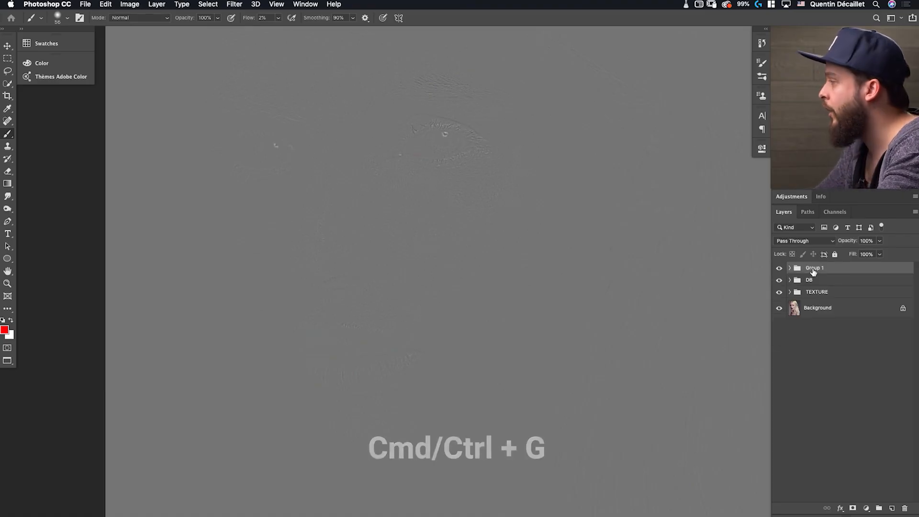
double_click(813, 268)
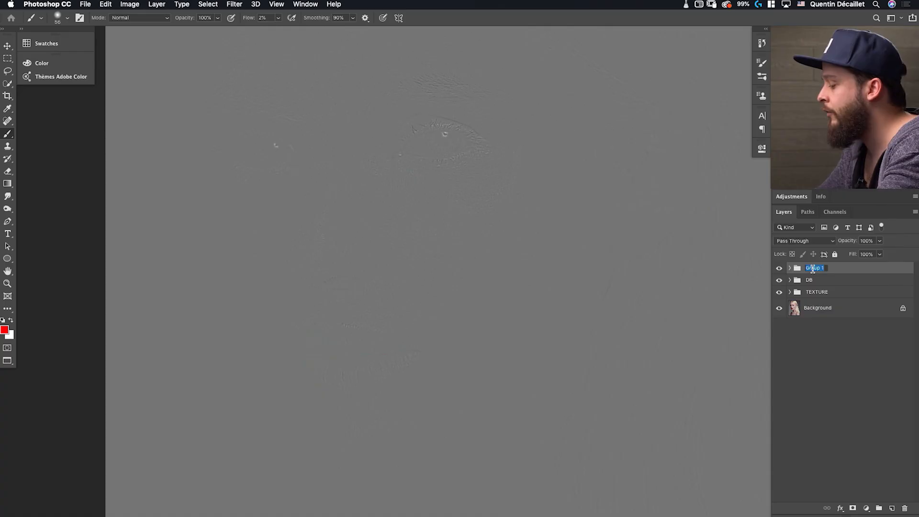
type("FS")
key("Return")
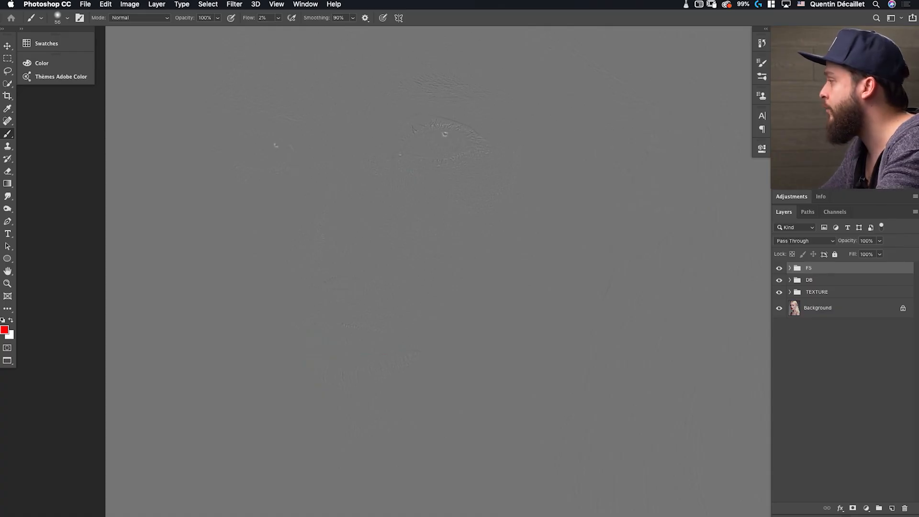
Set the blend mode of the HIGH layer inside the FS group to Linear Light.
left_click(789, 268)
left_click(826, 287)
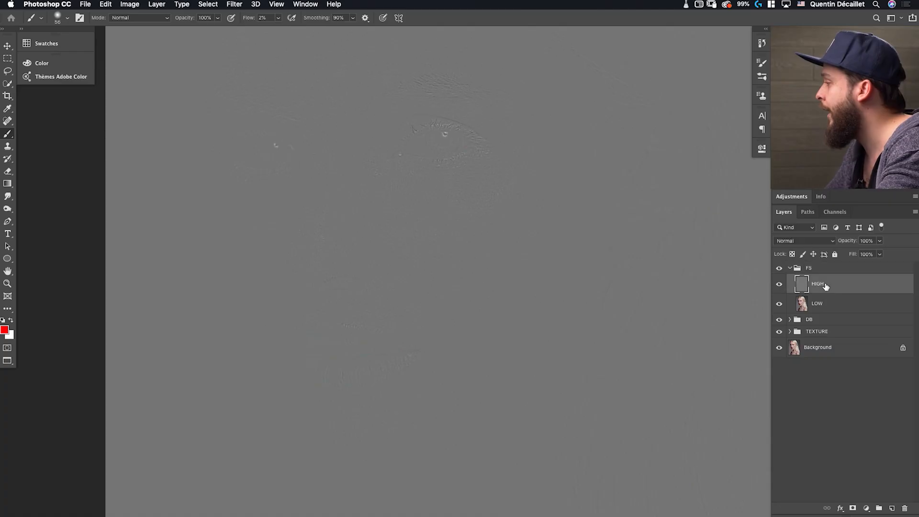
left_click(799, 241)
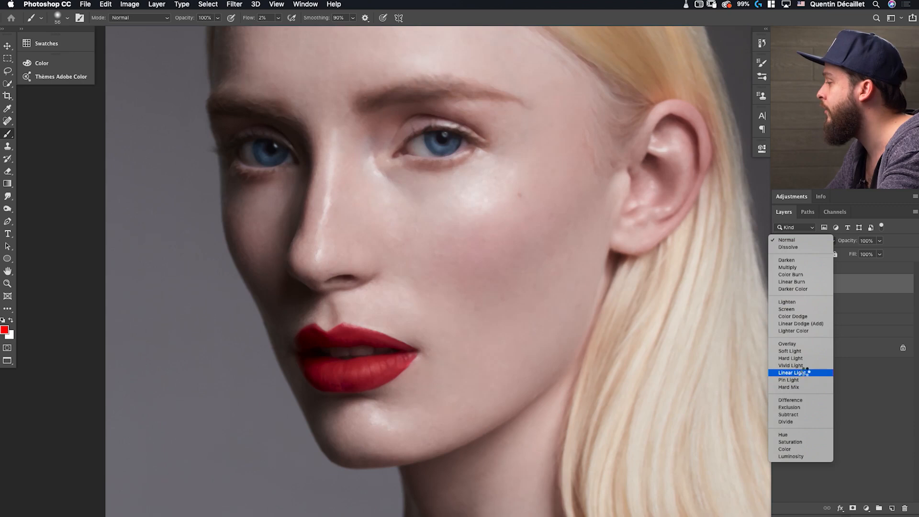
left_click(807, 373)
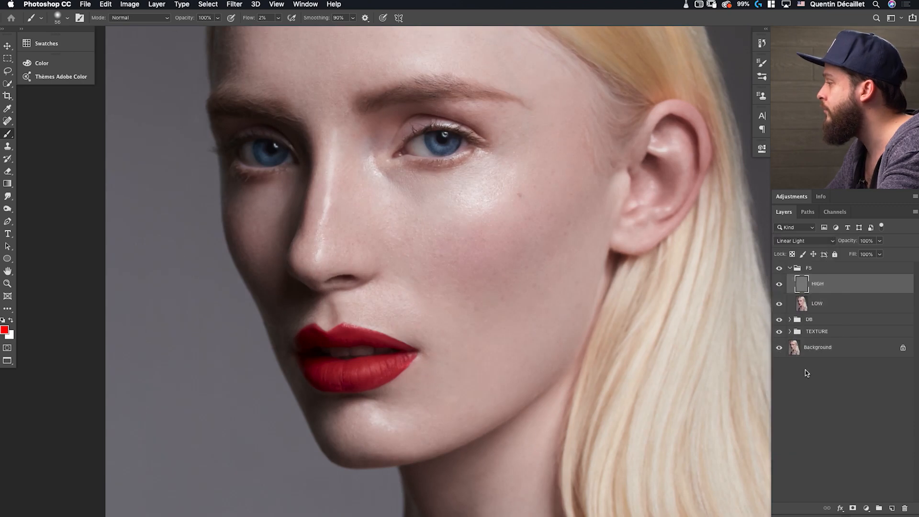
Fit the portrait in view, collapse the FS group and toggle its visibility to compare the image with and without it.
key("super+0")
left_click(789, 269)
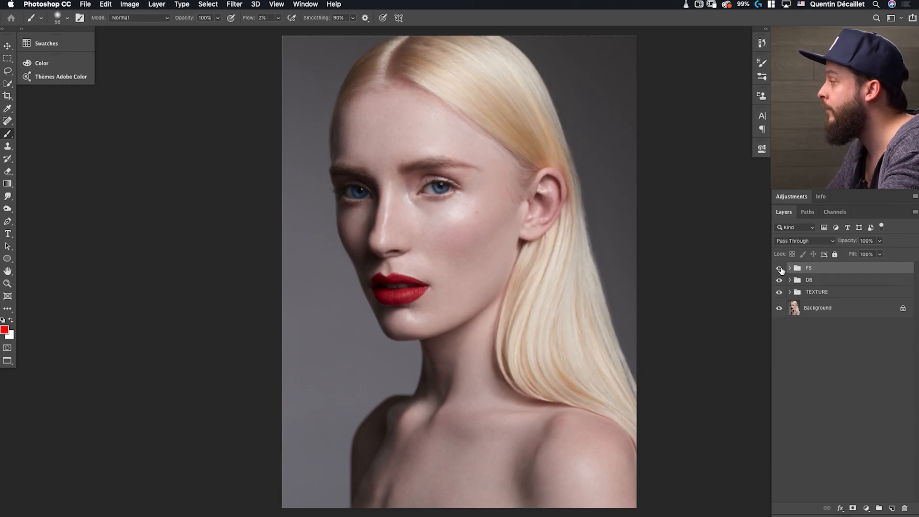
left_click(780, 269)
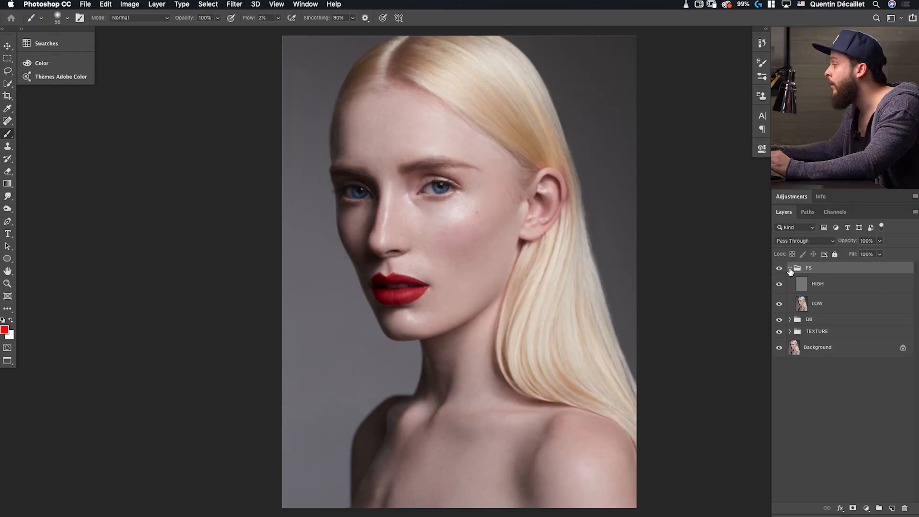
Add an empty layer directly above LOW in the FS group and name it WORK.
left_click(830, 303)
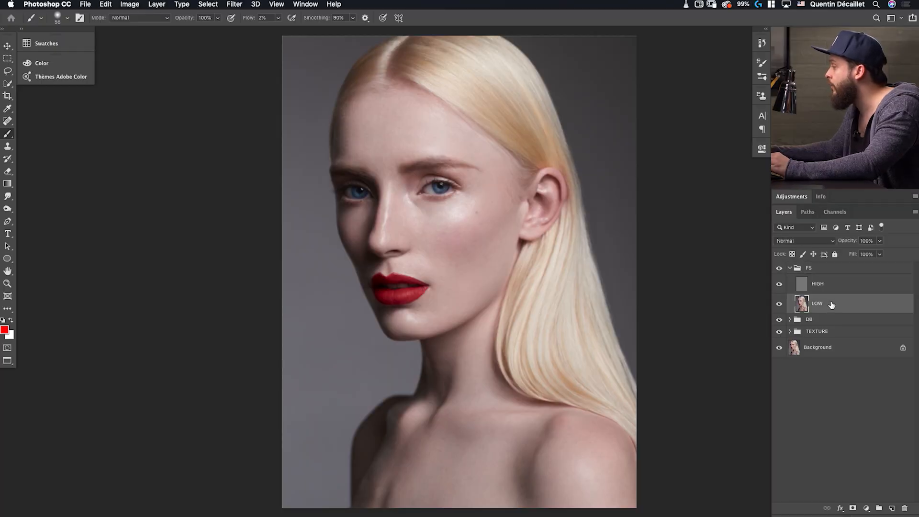
left_click(893, 509)
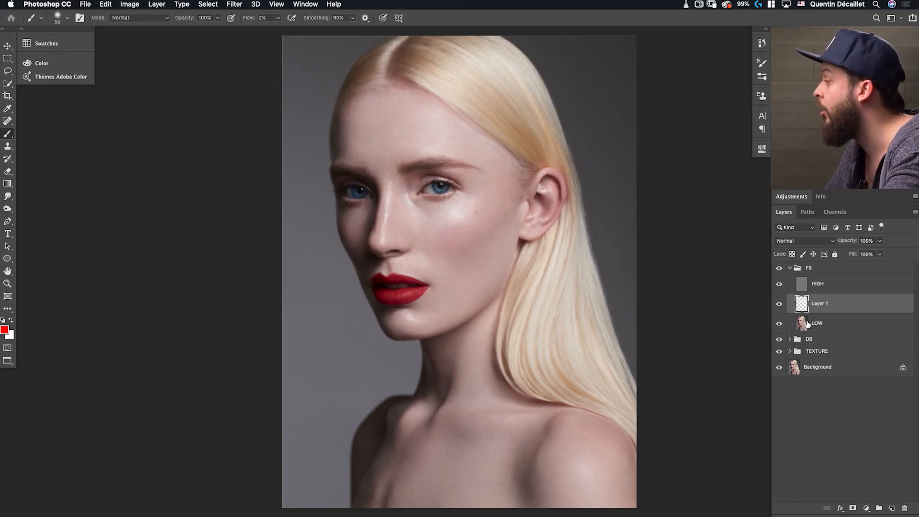
double_click(820, 303)
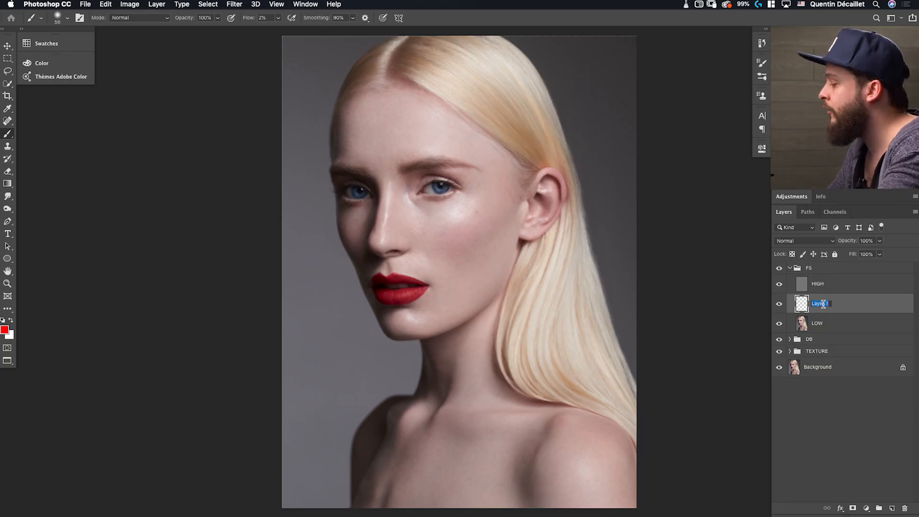
type("WORK\\")
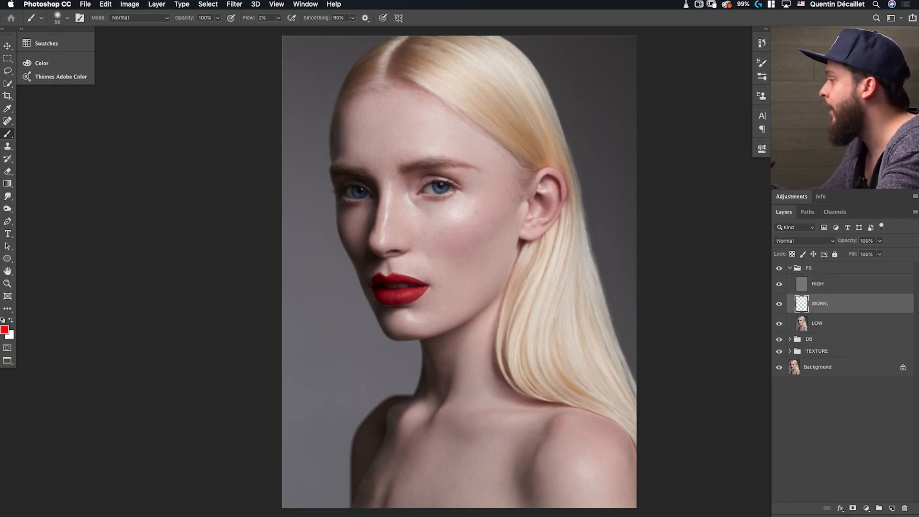
key("Return")
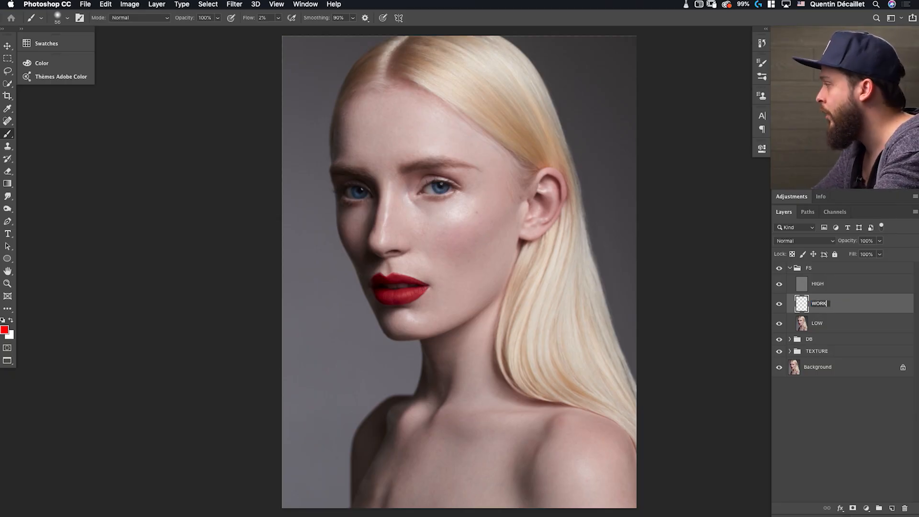
Fully lock the LOW and HIGH layers, and test the lock by trying to paint on HIGH.
left_click(824, 285)
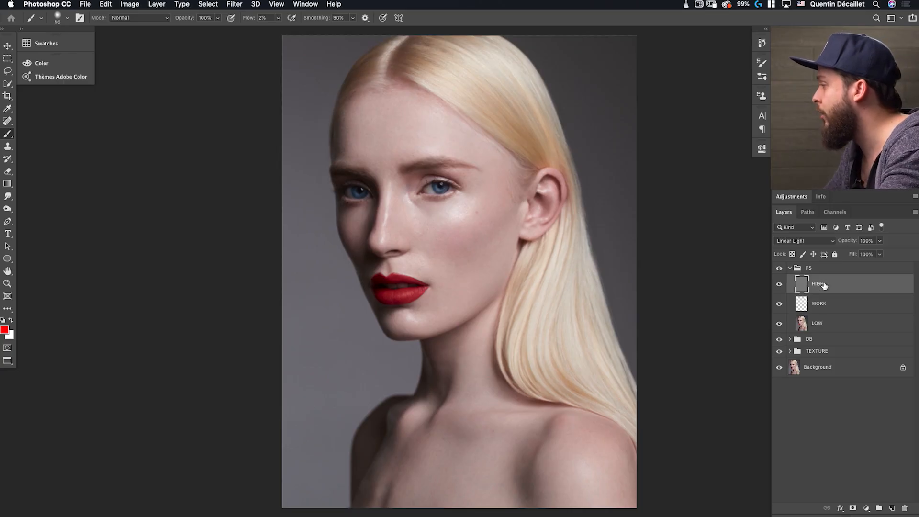
left_click(827, 328)
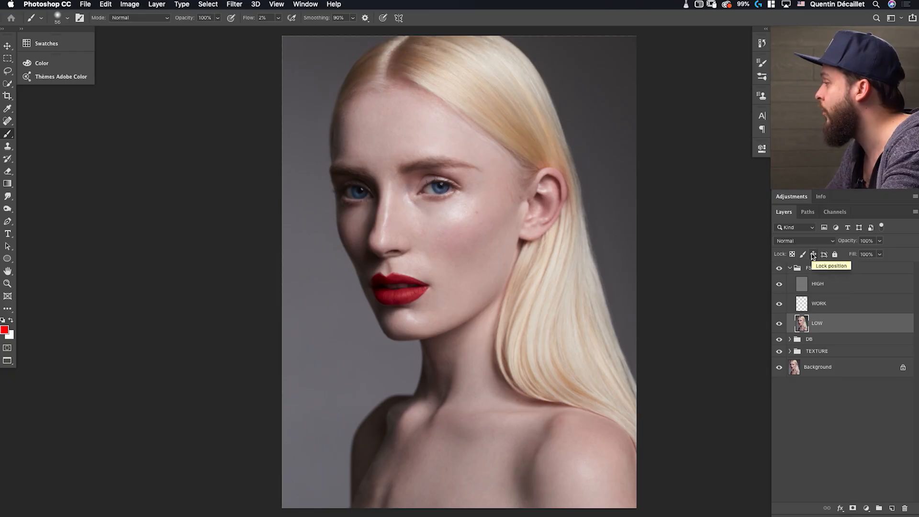
left_click(835, 255)
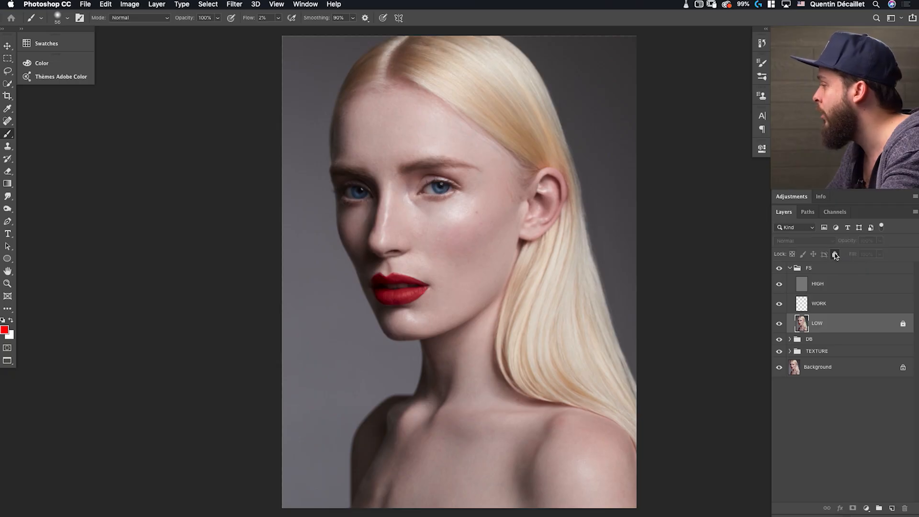
left_click(832, 287)
left_click(835, 255)
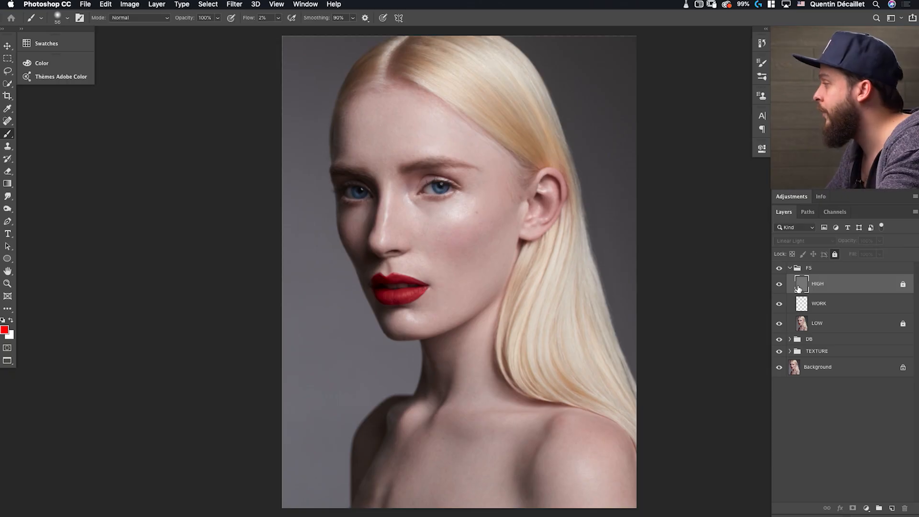
left_click(473, 194)
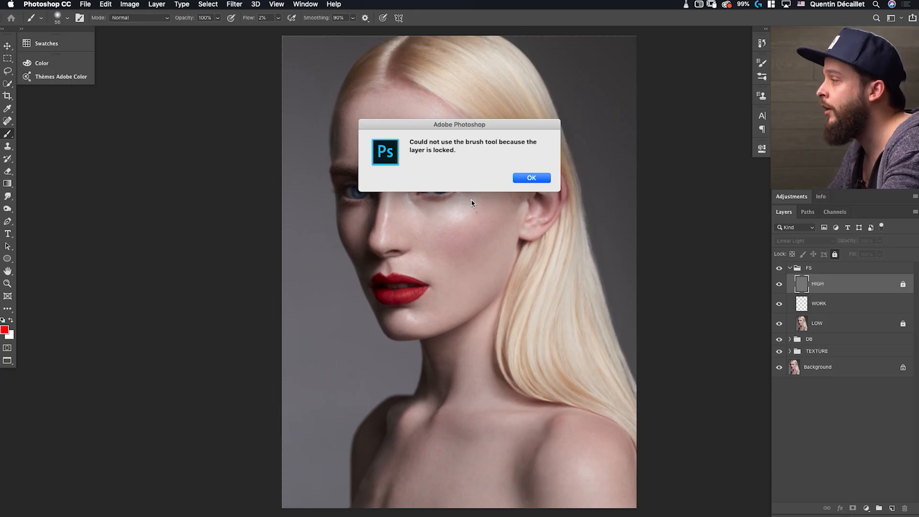
left_click(529, 178)
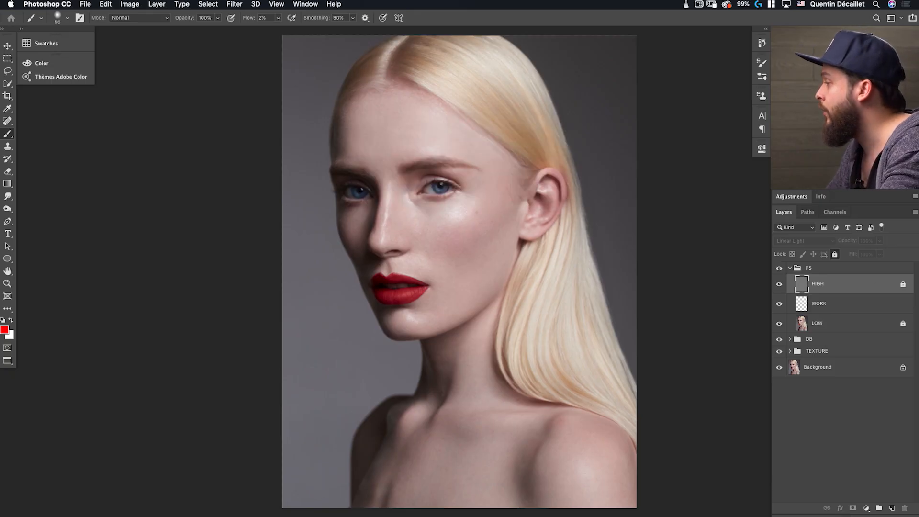
Select the WORK layer and reduce the brush size to 37 px for painting on the face.
left_click(834, 307)
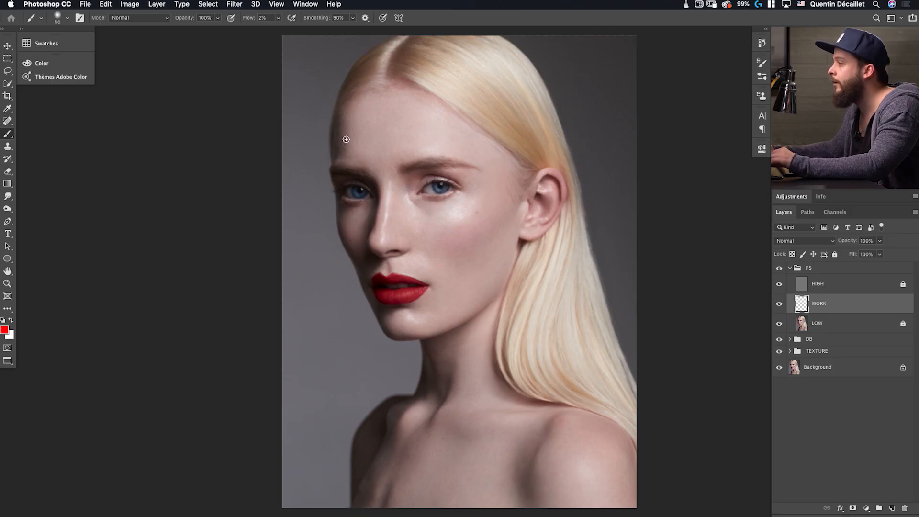
scroll(352, 134, "up", 1)
scroll(352, 135, "up", 4)
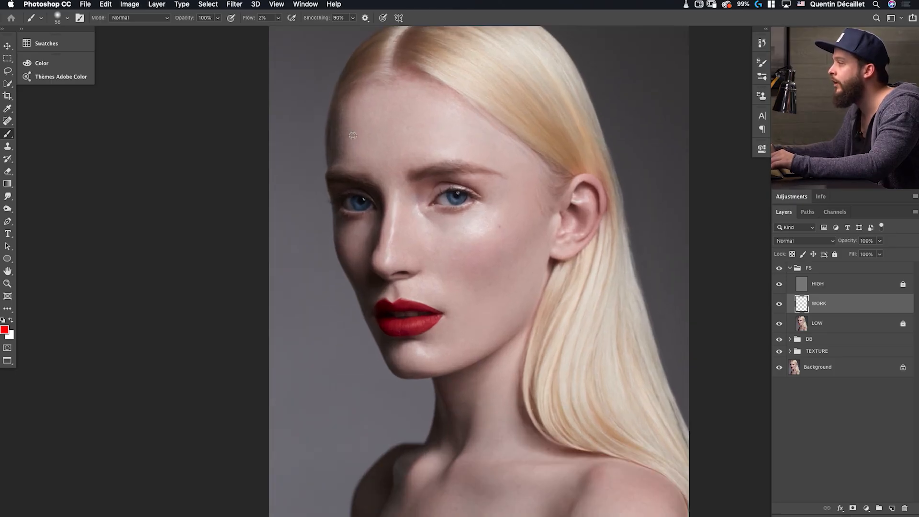
key("bracketleft")
key("bracketleft")
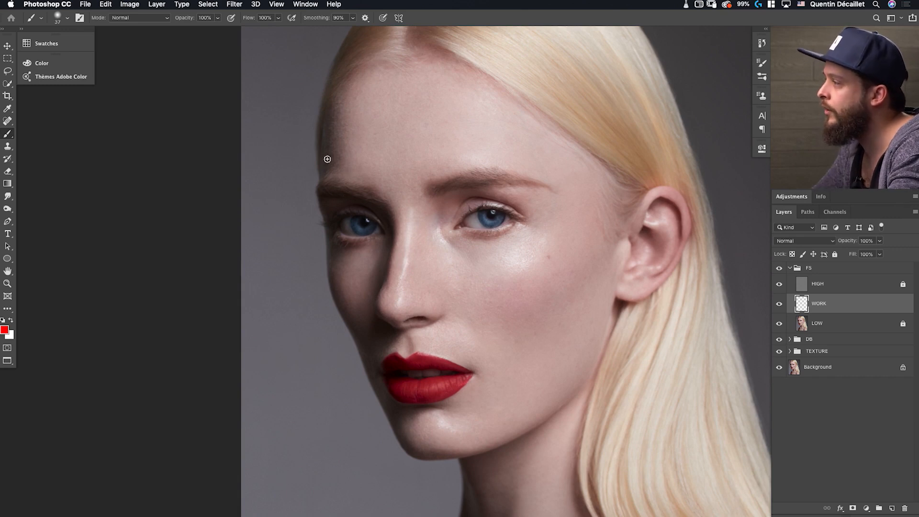
Circle the patch above the brow on the face's shadowed side with a red brush stroke, and undo the stroke.
left_click_drag(349, 157, 354, 183)
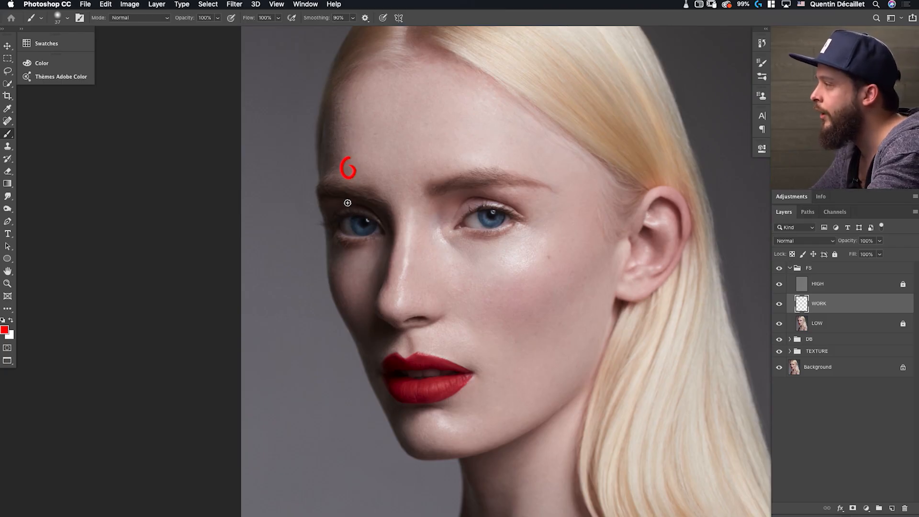
key("super+z")
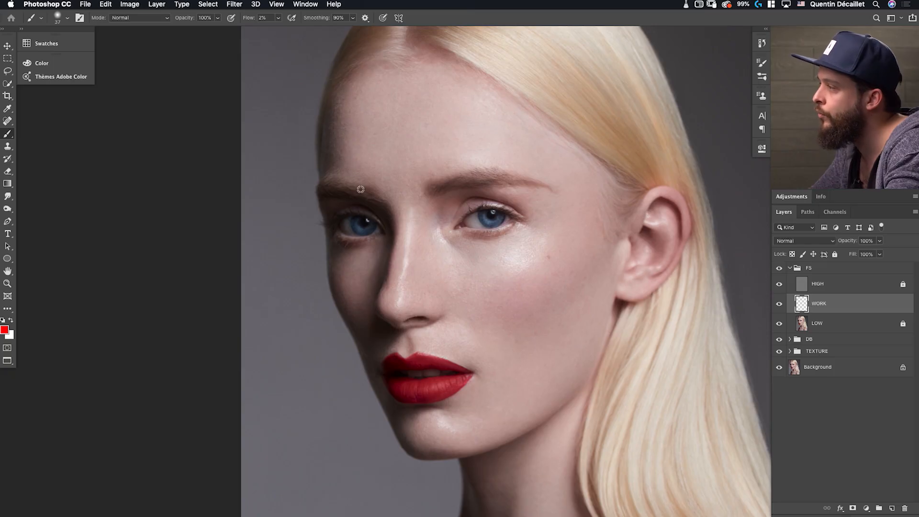
Paint sampled skin tones over the patch above the brow on the face's shadowed side, reducing the brush to 47 px.
left_click(344, 169, "alt")
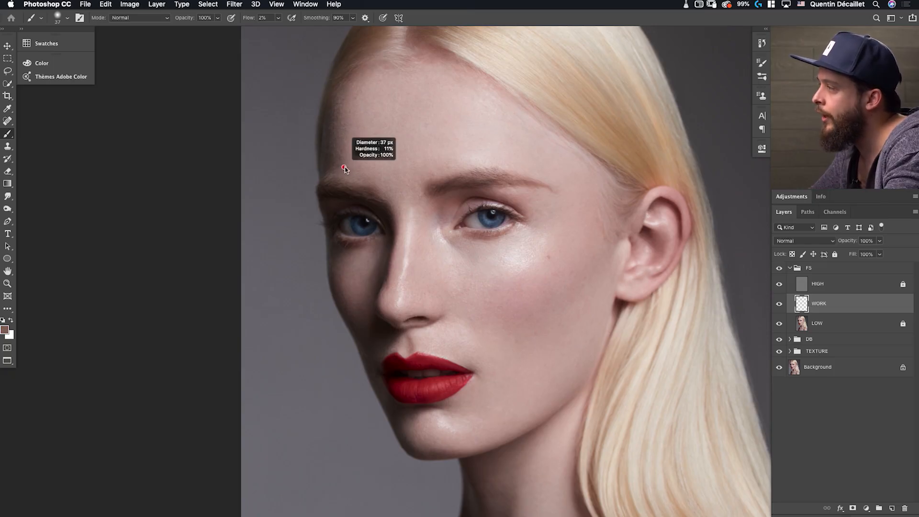
left_click_drag(341, 170, 346, 173)
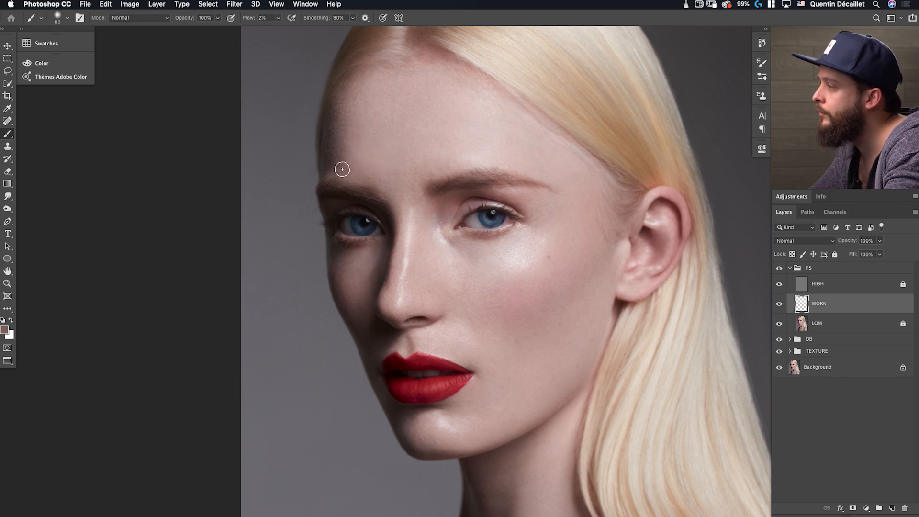
left_click(349, 170, "alt")
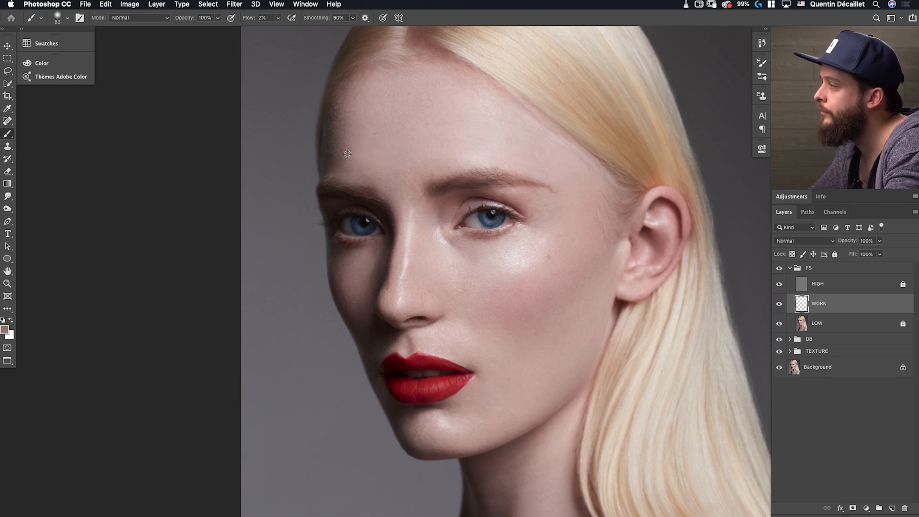
mouse_move(346, 144)
left_mouse_down()
mouse_move(339, 139)
mouse_move(341, 147)
left_mouse_up()
left_click(348, 162, "alt")
left_click(344, 152, "alt")
left_click(346, 141, "alt")
left_click(343, 138, "alt")
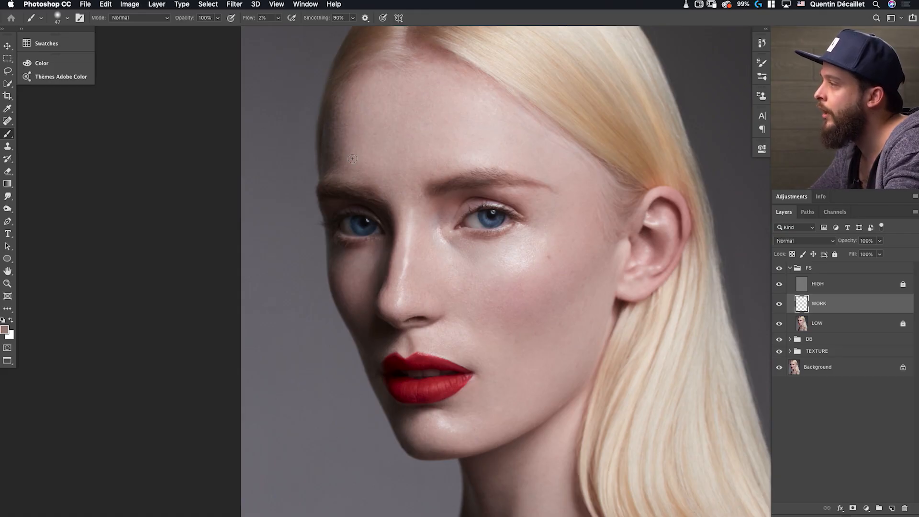
Even out the upper forehead near the hairline on the shadowed side with skin tones sampled around it.
left_click(351, 150, "alt")
left_click(358, 101, "alt")
left_click(375, 89, "alt")
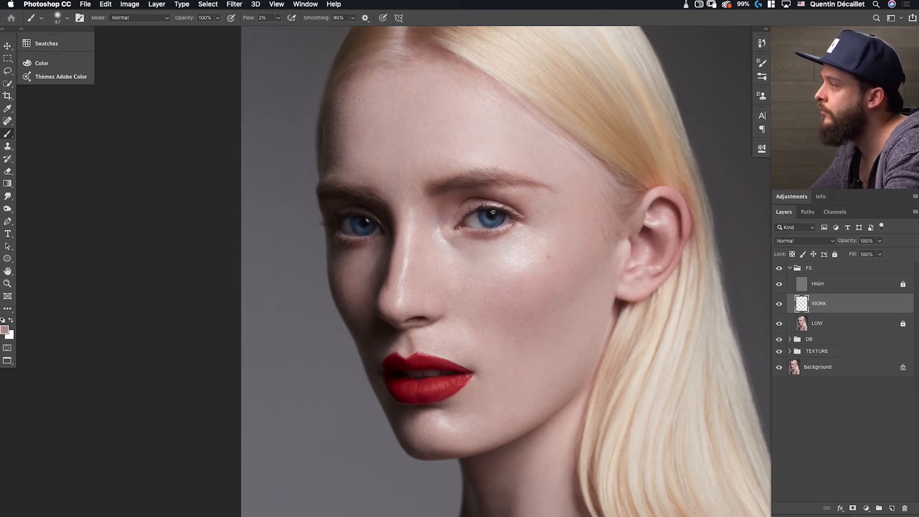
left_click(342, 107, "alt")
left_click(341, 104, "alt")
left_click(337, 103, "alt")
Smooth the transition along the forehead's shadowed outer edge down to the brow with sampled tones.
left_click(339, 127, "alt")
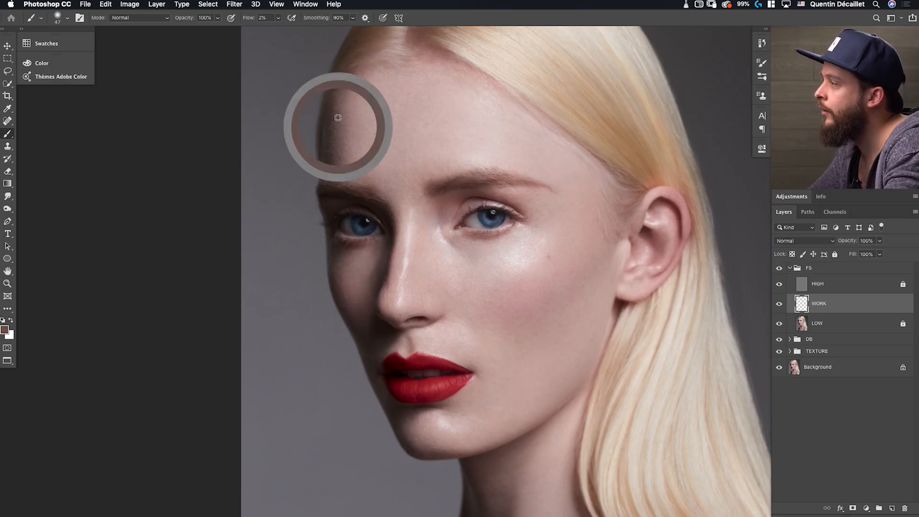
left_click(337, 127, "alt")
left_click(339, 132, "alt")
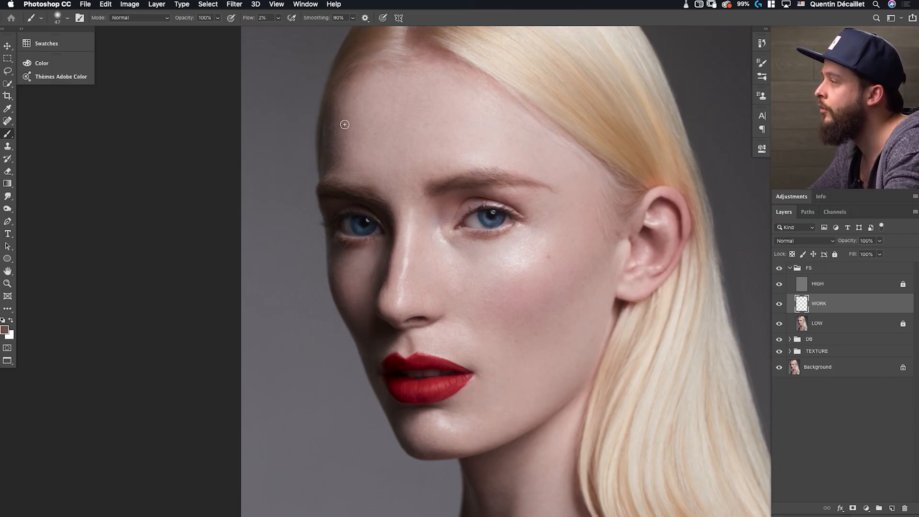
left_click(338, 140, "alt")
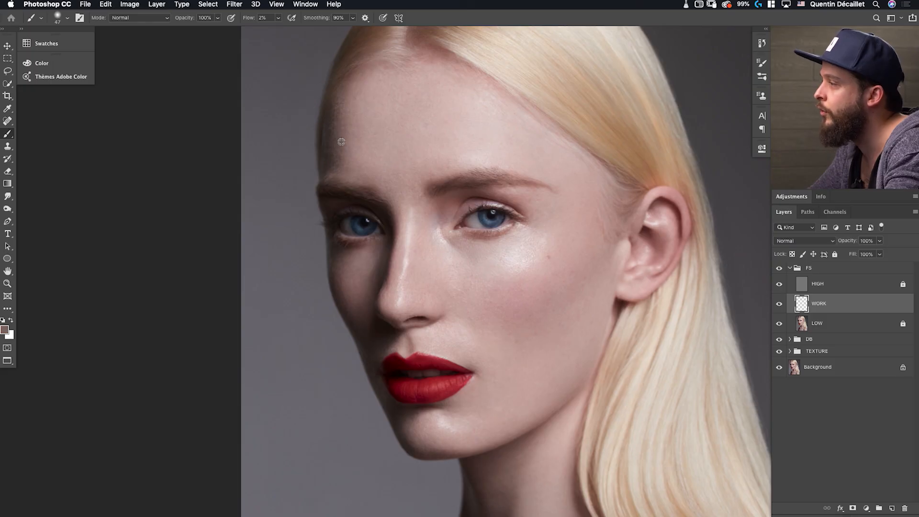
left_click(337, 158, "alt")
left_click(345, 171, "alt")
left_click_drag(345, 171, 347, 151)
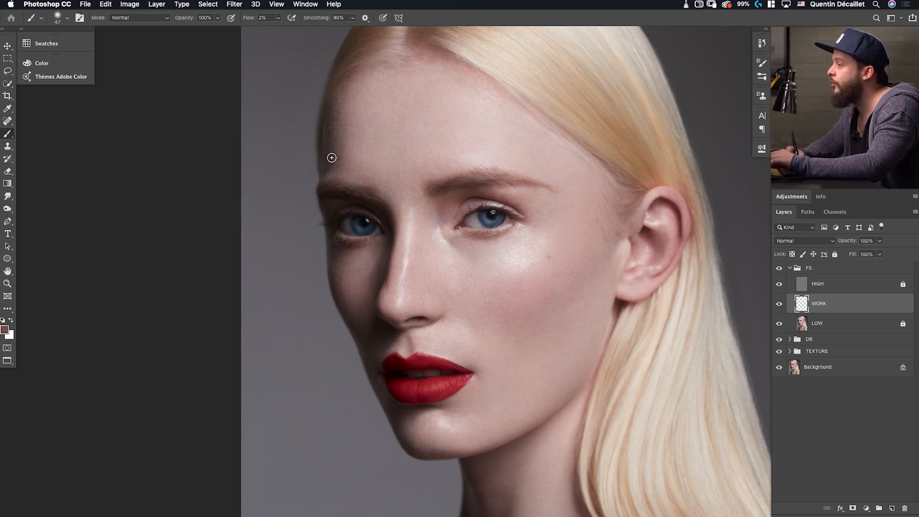
Blend the darkest tones at the temple above the shadowed brow, resampling the colour between strokes.
left_click(340, 147, "alt")
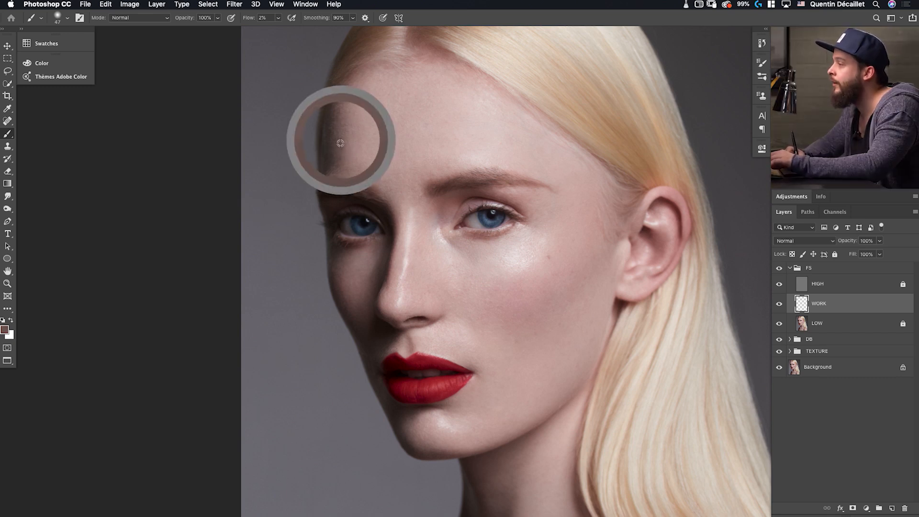
left_click(339, 151, "alt")
left_click(337, 150, "alt")
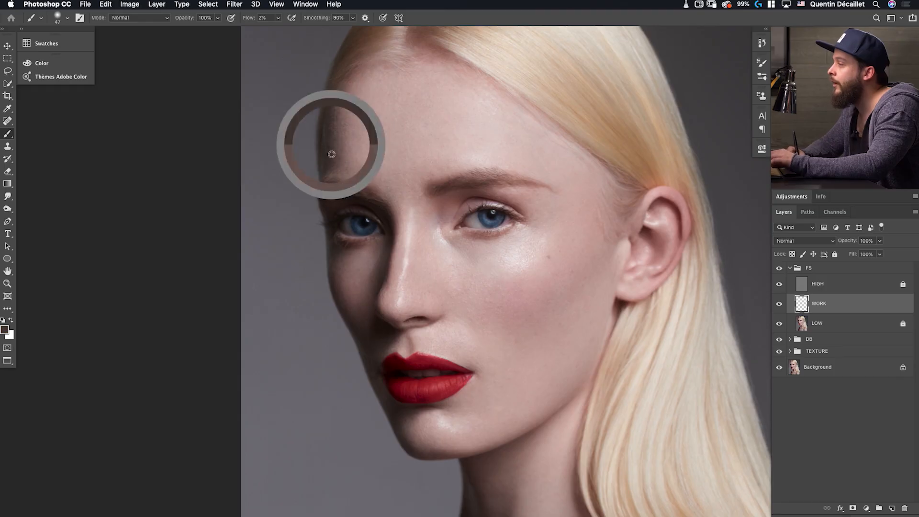
left_click(339, 152, "alt")
left_click(330, 152, "alt")
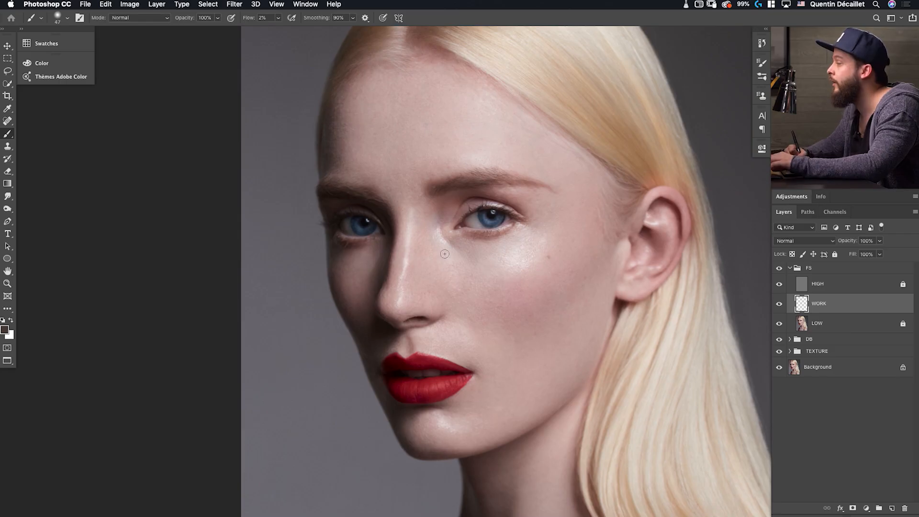
Toggle the FS group's visibility to compare the forehead before and after the colour painting.
left_click(779, 268)
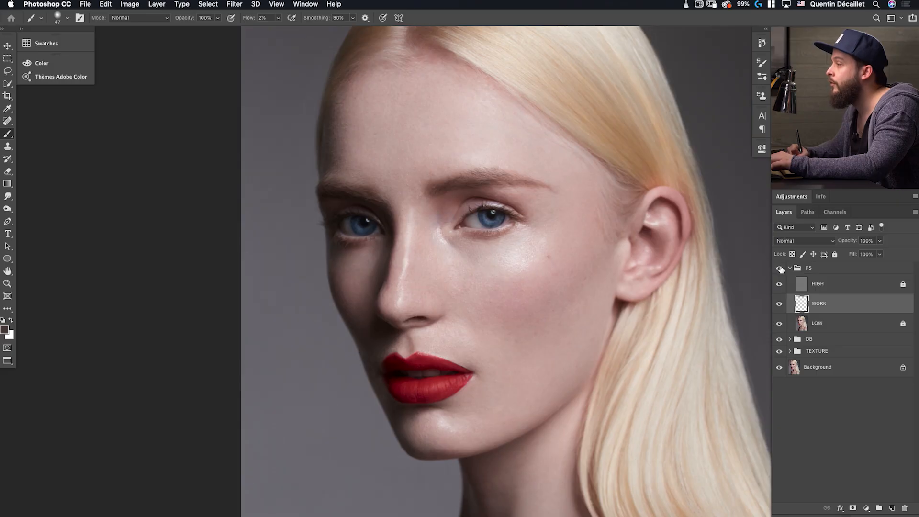
left_click(780, 269)
left_click(780, 269)
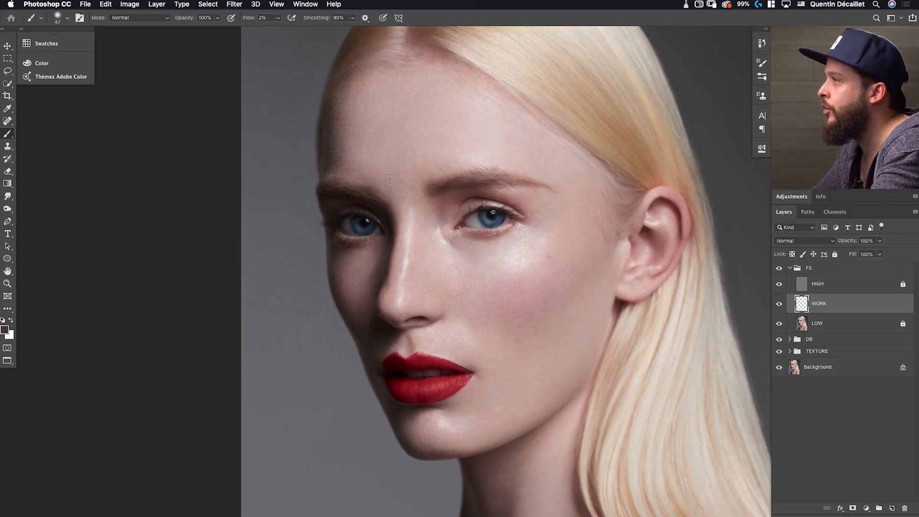
Switch to the Healing Brush Tool, enlarge it to 59 px, retouch the face on WORK, and compare with the FS group hidden.
key("j")
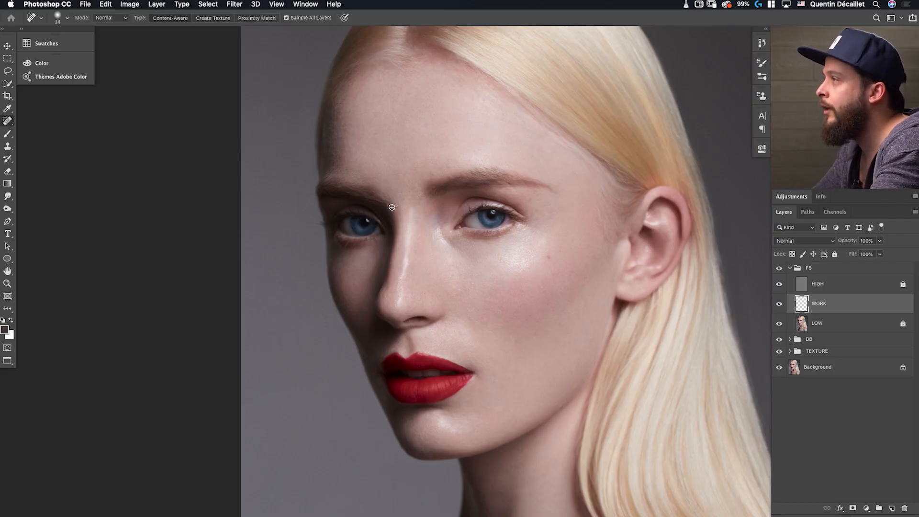
right_click(8, 122)
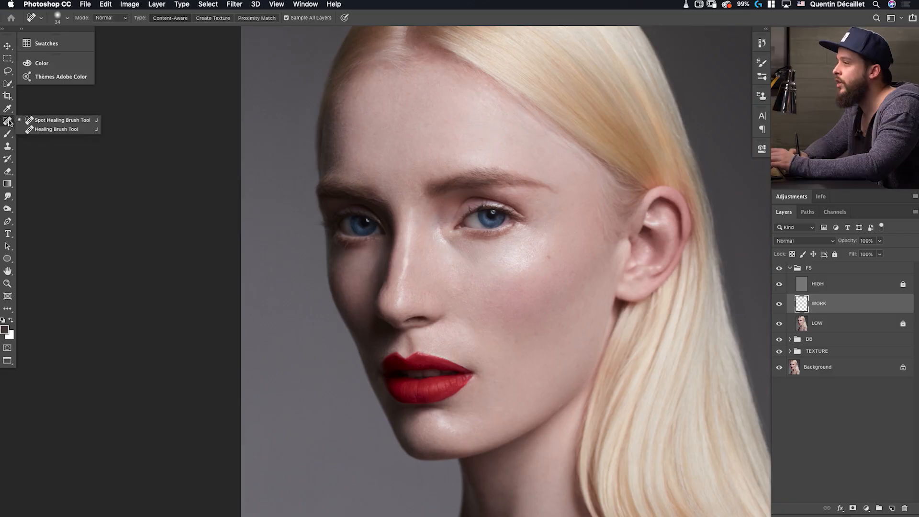
left_click(52, 130)
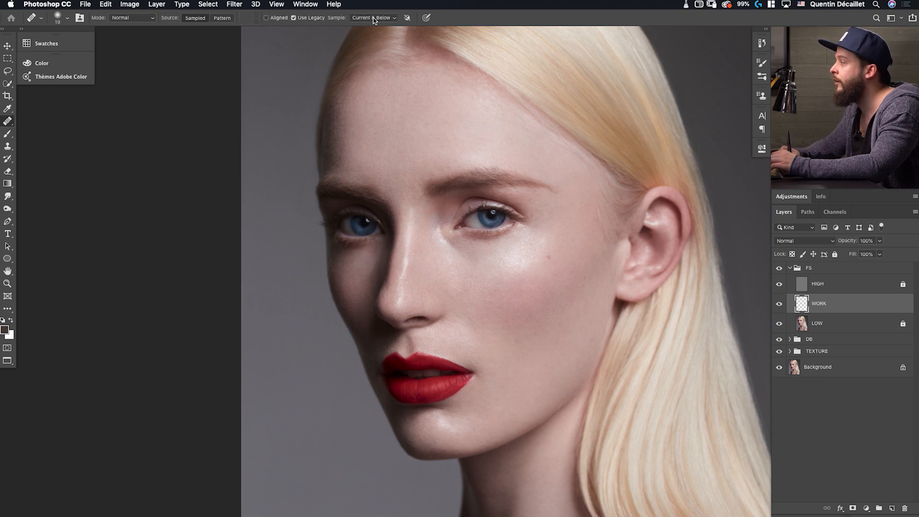
left_click_drag(480, 303, 477, 274)
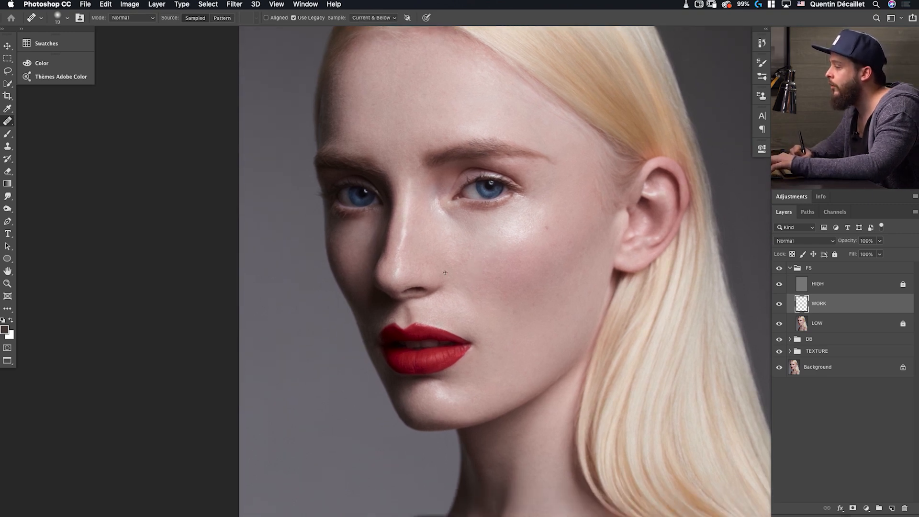
left_click_drag(398, 255, 433, 265)
left_click_drag(401, 114, 405, 107)
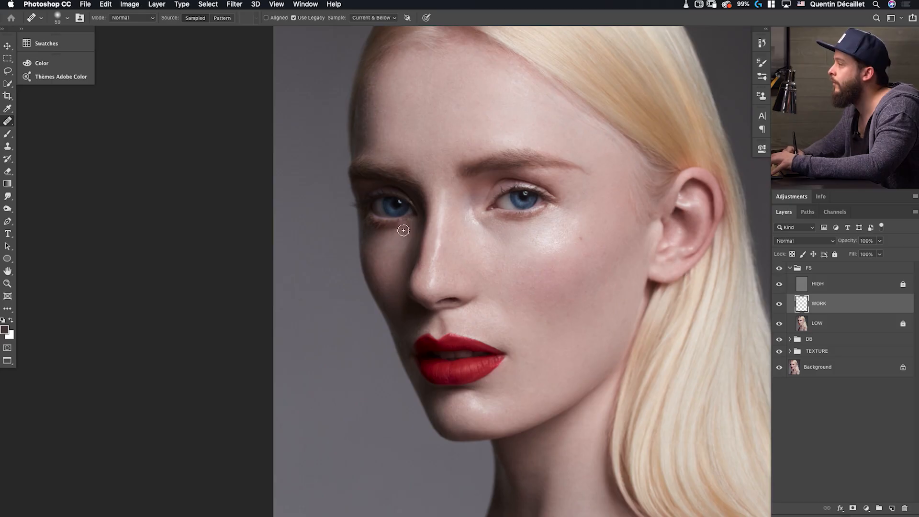
left_click(779, 268)
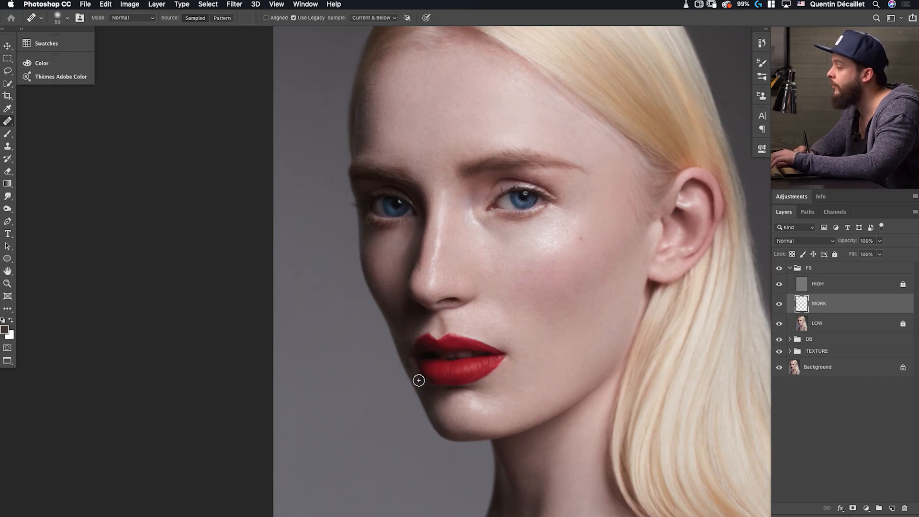
Rotate the canvas with the Brush active, sample skin tones beside the eye, and reset the rotation.
key("b")
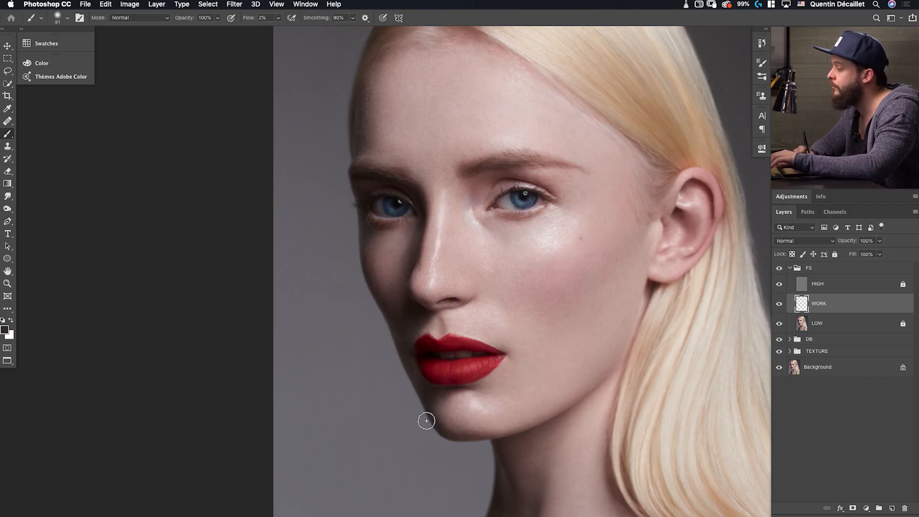
key("r")
left_click_drag(440, 397, 328, 231)
left_click(328, 231, "alt")
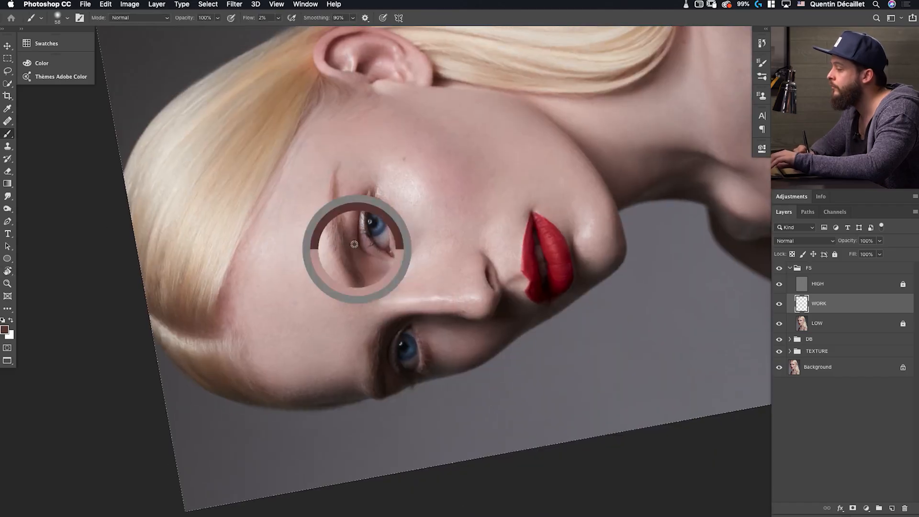
left_click(360, 242, "alt")
key("Escape")
scroll(480, 249, "down", 1)
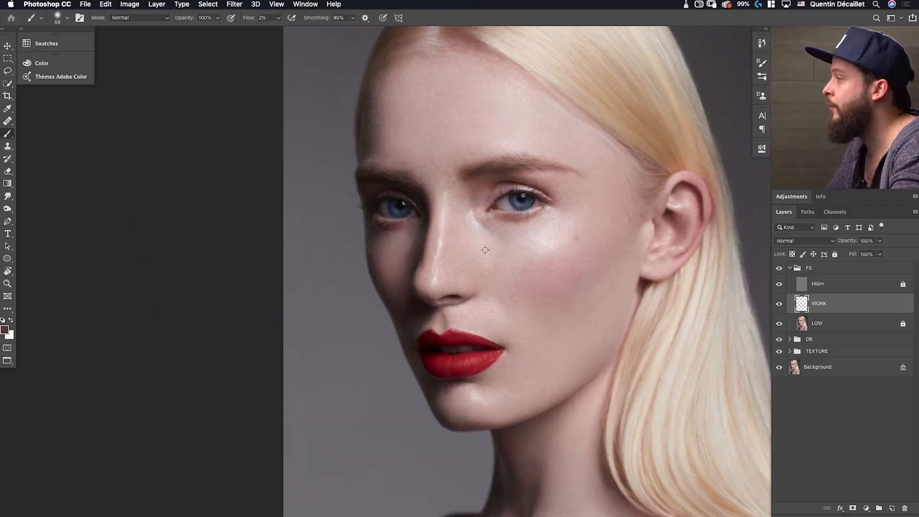
Show the WORK layer on its own to inspect the painted patches, and restore all the other layers.
scroll(523, 252, "down", 5)
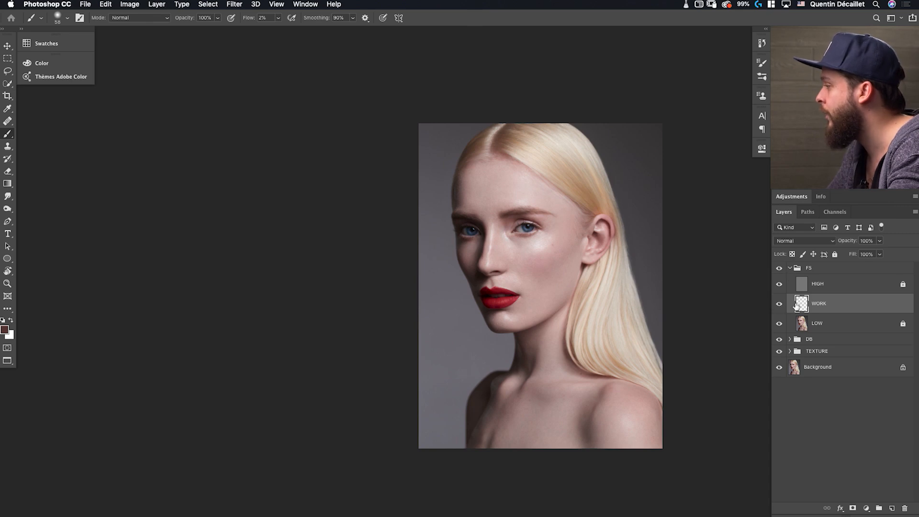
left_click(779, 304, "alt")
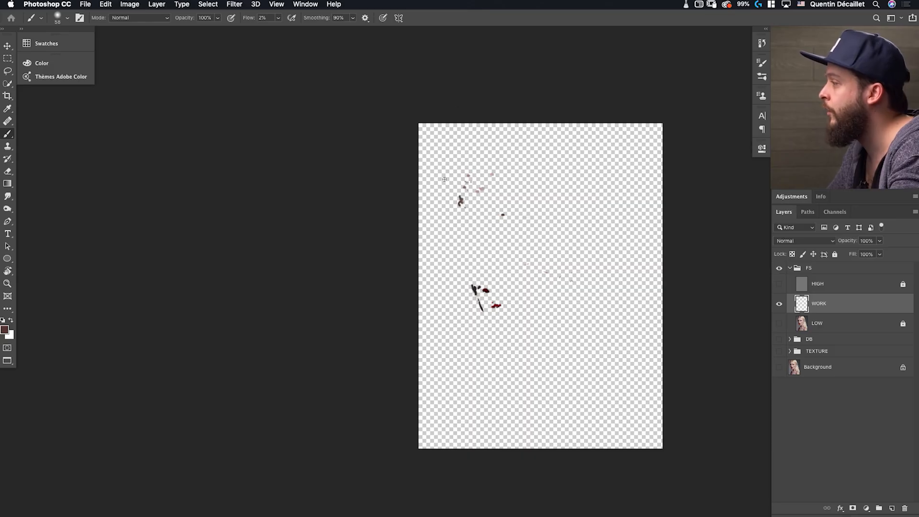
left_click(779, 305, "alt")
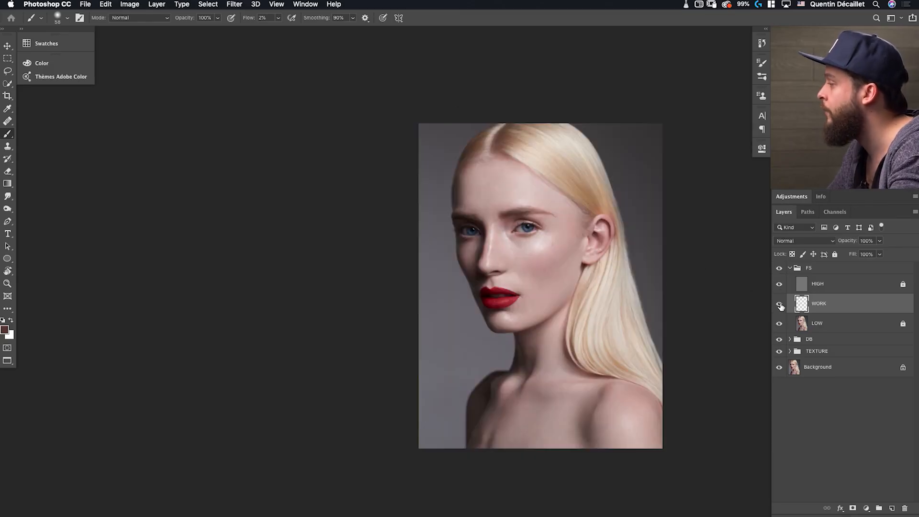
Collapse the FS group, add a black mask to it, and toggle the group's visibility to check the mask's effect.
left_click(779, 269)
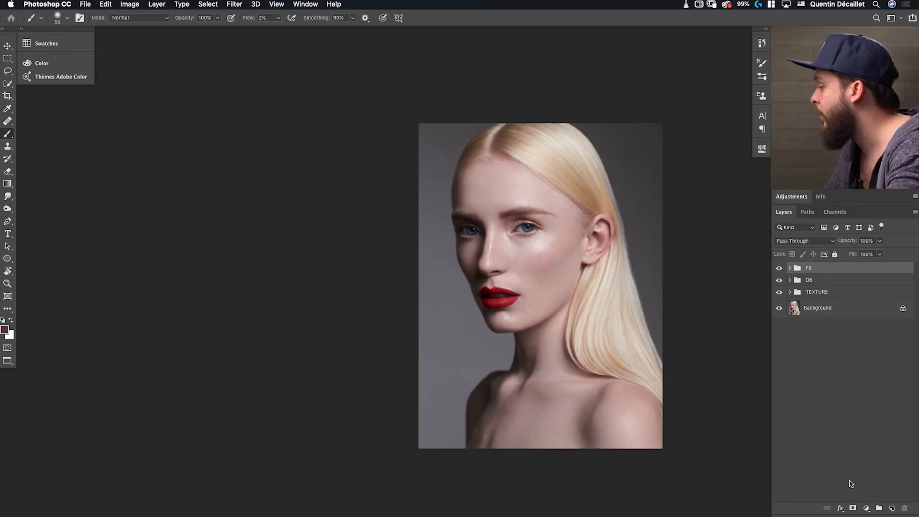
left_click(852, 508, "alt")
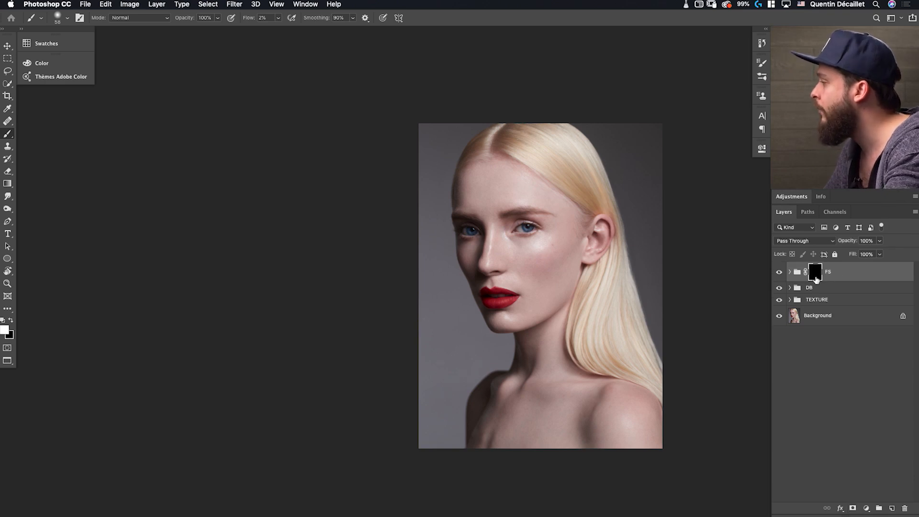
left_click(780, 273)
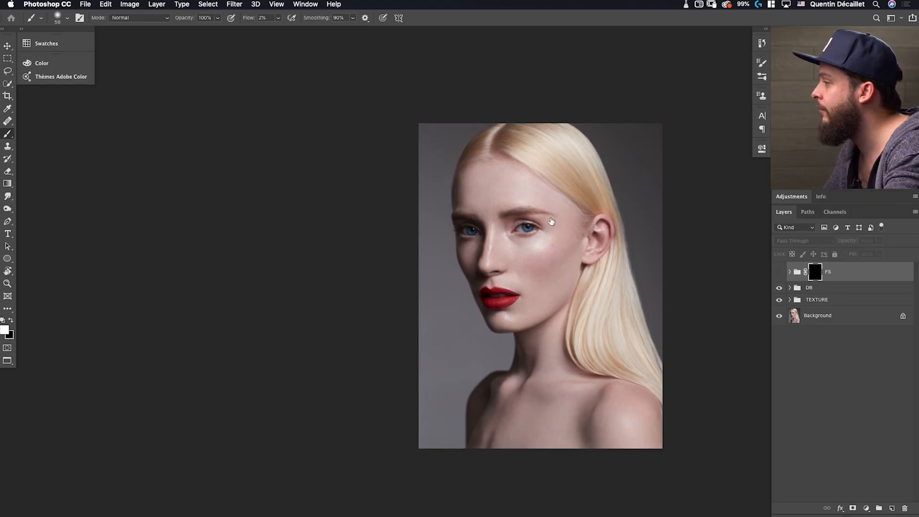
scroll(435, 187, "up", 5)
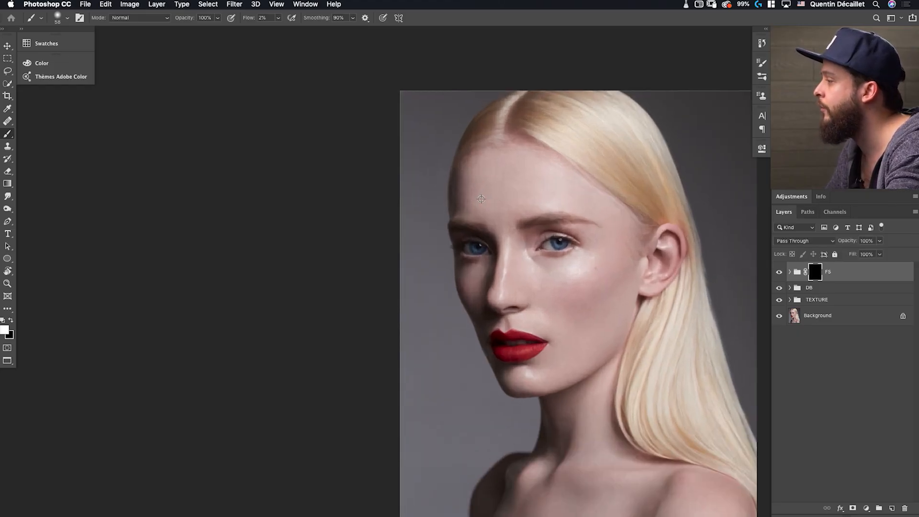
scroll(480, 198, "up", 1)
left_click(779, 273)
left_click(779, 273)
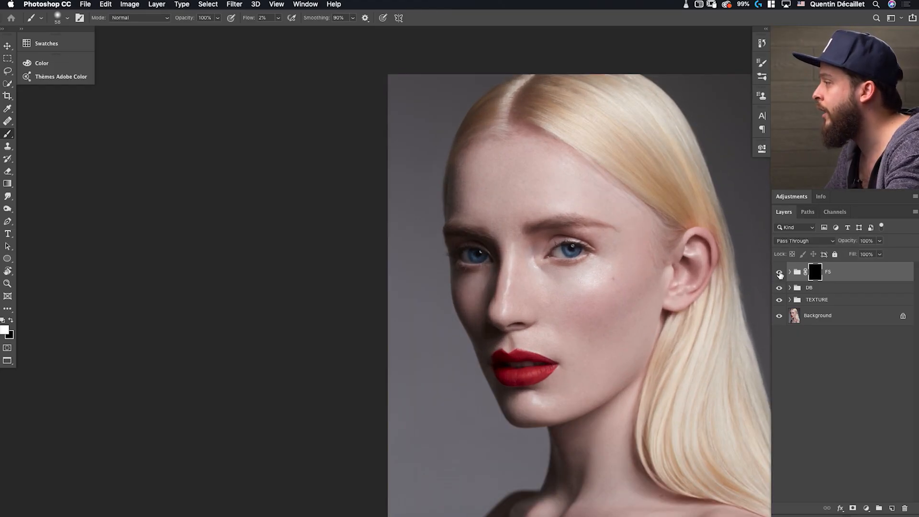
Load the WORK layer's painted areas as a selection, fill them with white on the FS group mask, and deselect.
left_click(789, 273)
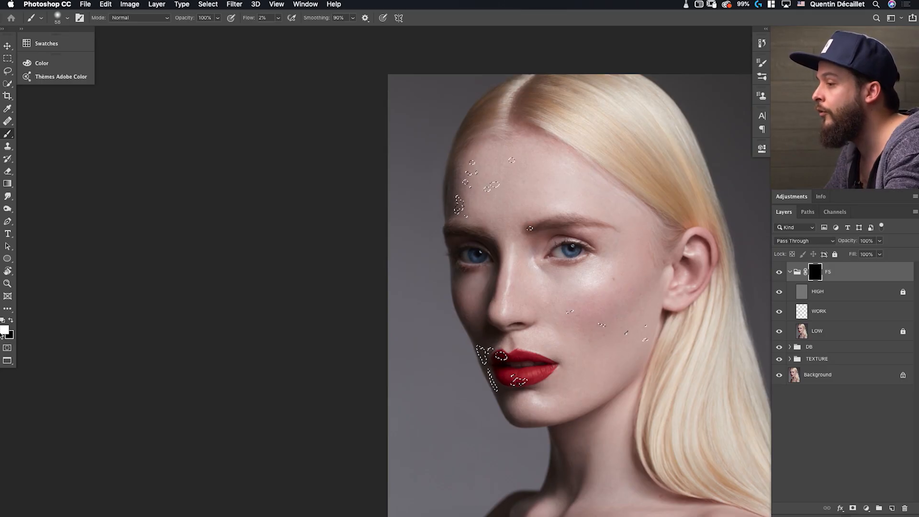
key("x")
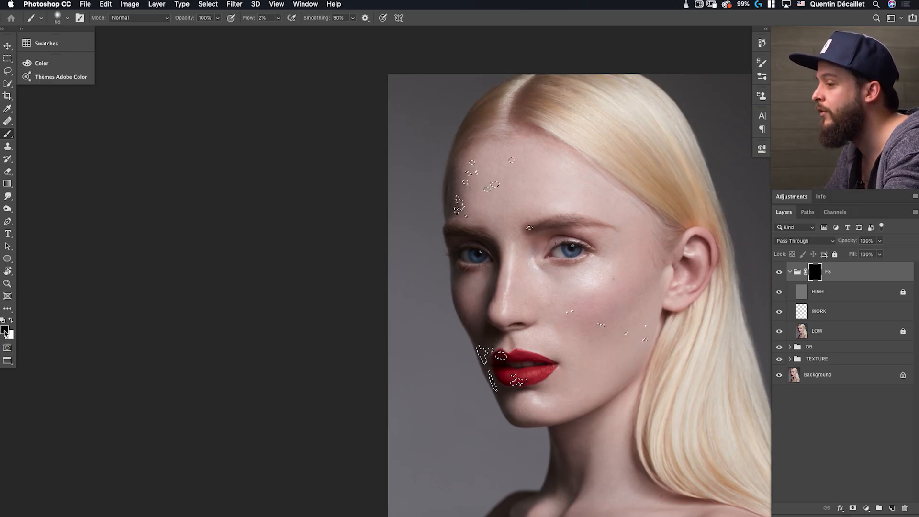
key("x")
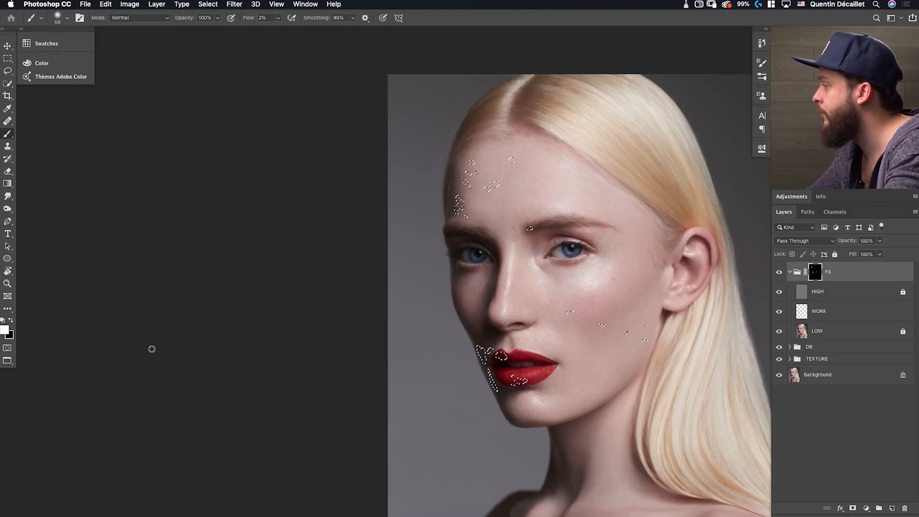
key("super+d")
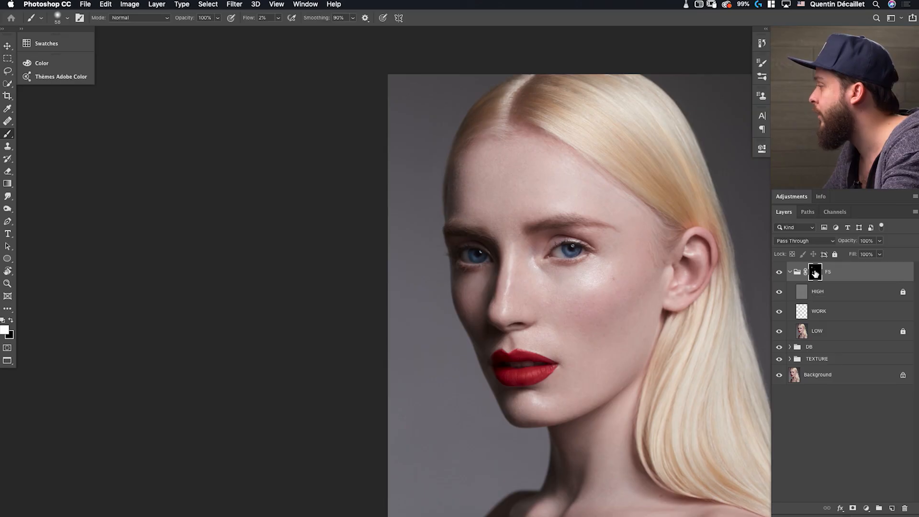
Intensify the white areas of the FS group mask with a Levels adjustment, setting the white input level to 15.
left_click(815, 272, "alt")
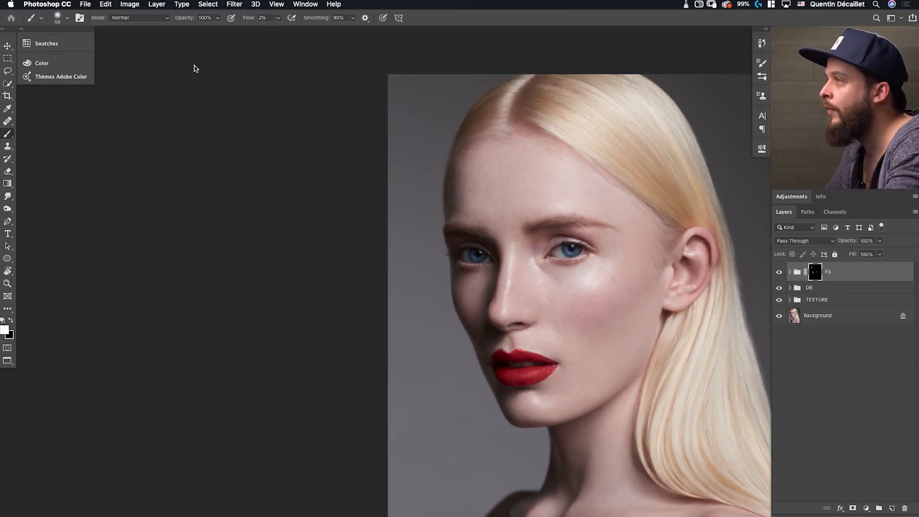
left_click(130, 4)
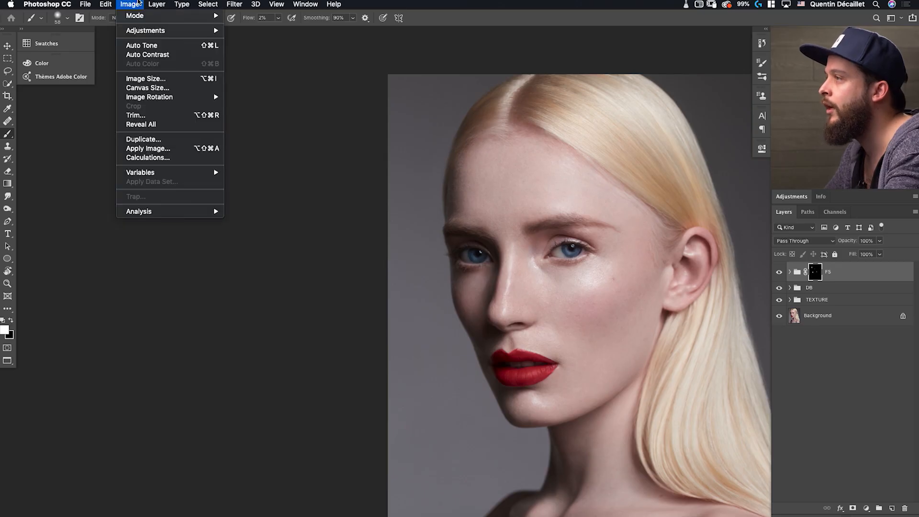
mouse_move(143, 32)
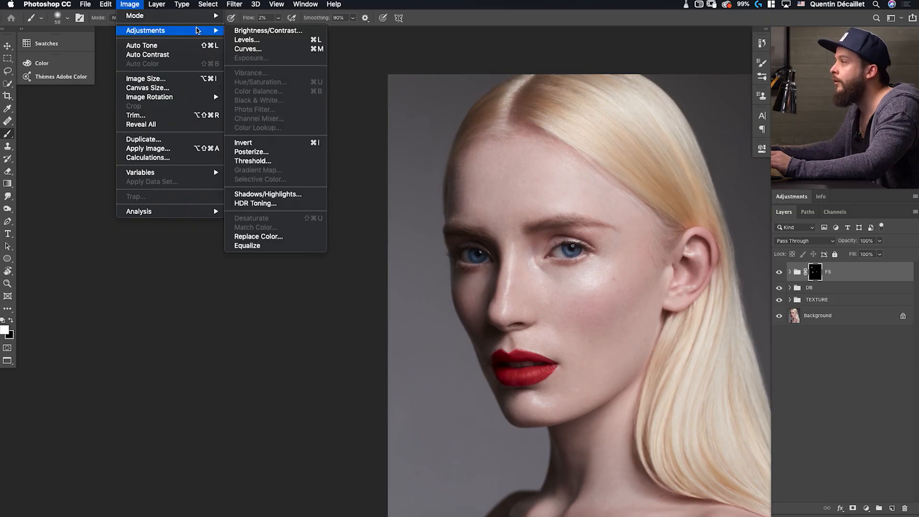
mouse_move(184, 32)
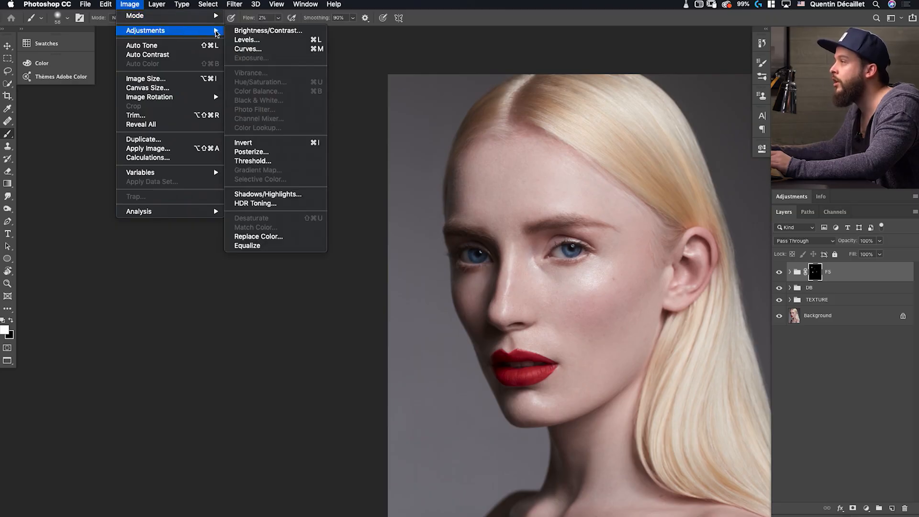
left_click(252, 42)
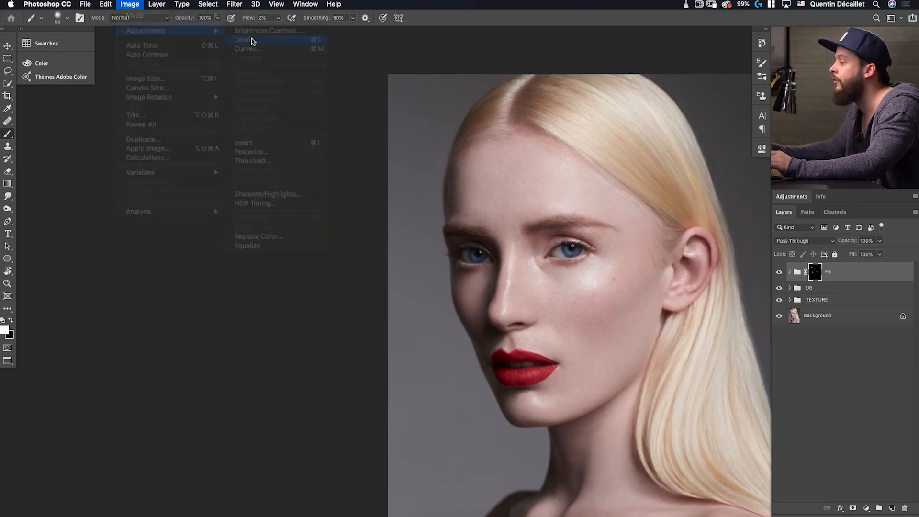
left_click_drag(568, 122, 387, 101)
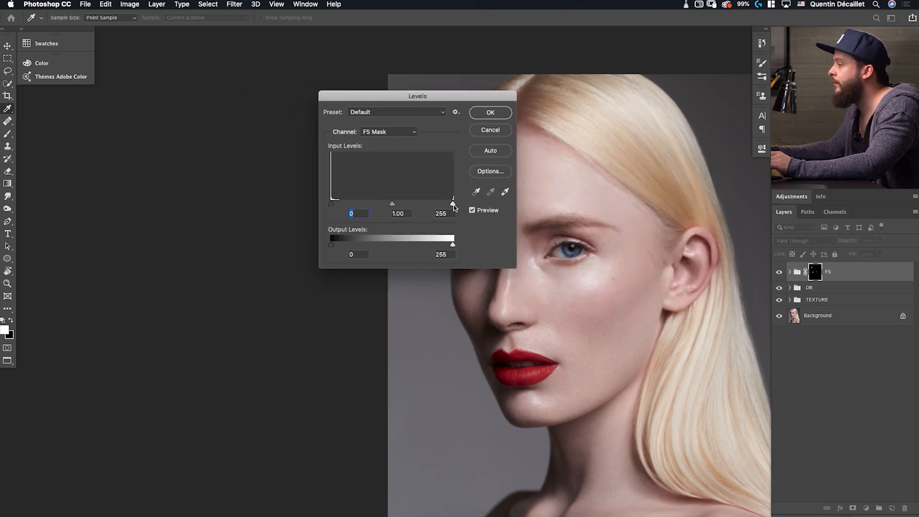
left_click(450, 214)
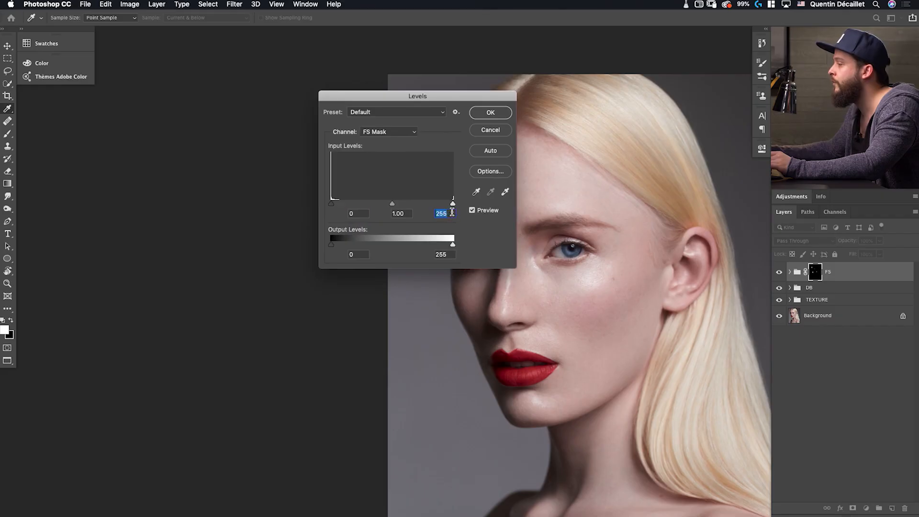
left_click_drag(452, 205, 339, 205)
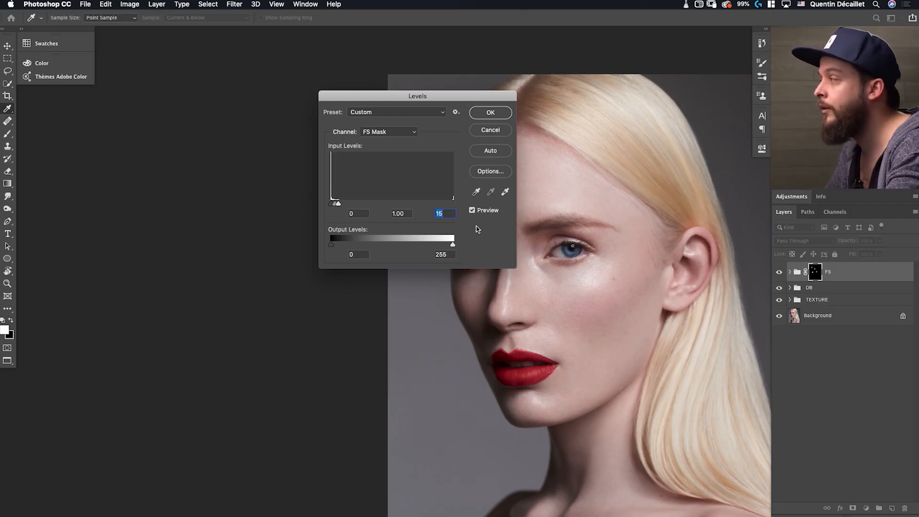
left_click(490, 112)
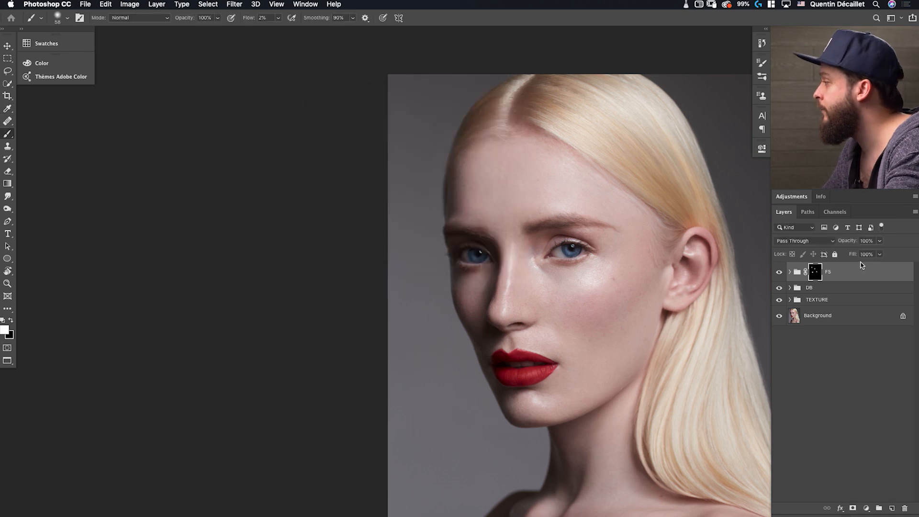
Toggle the FS group's visibility to compare the portrait with and without the masked retouching.
left_click(779, 272)
left_click(779, 272)
left_click(779, 272)
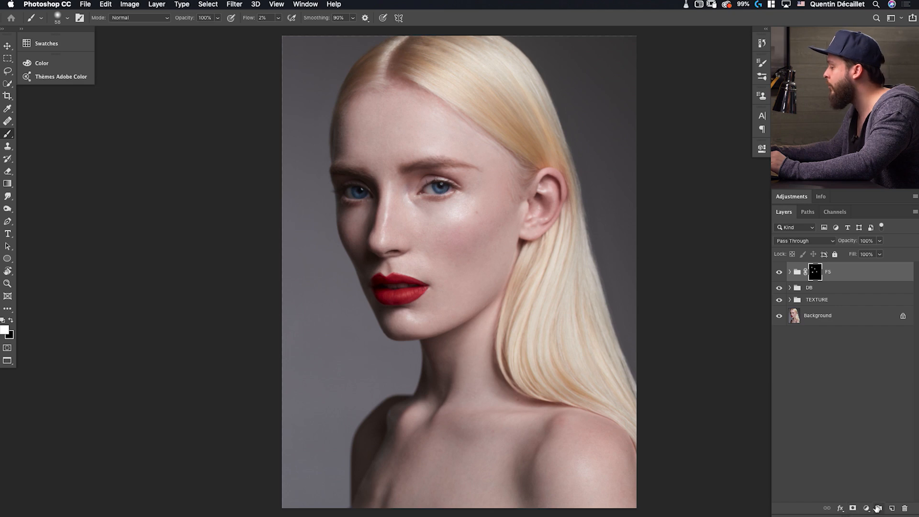
Add a Solid Color fill layer in bright red (ff1600) above the FS group and return to the Brush tool.
left_click(867, 508)
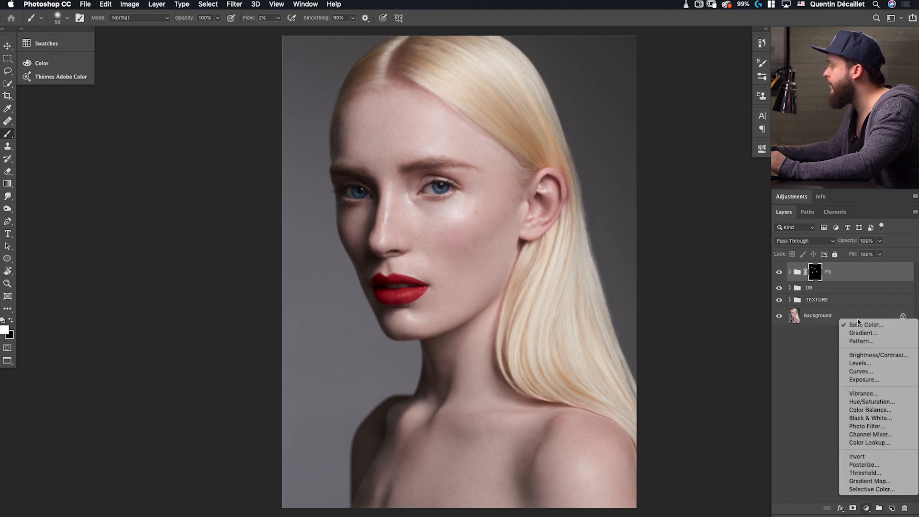
left_click(864, 325)
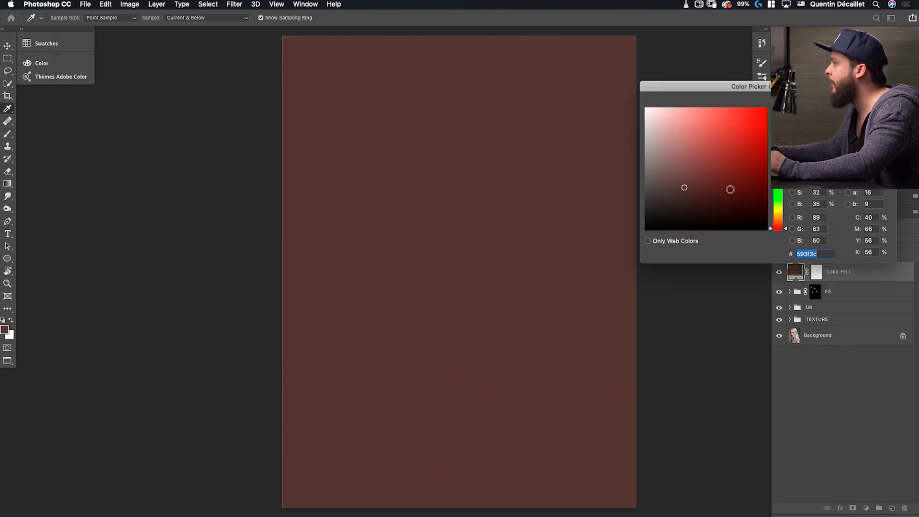
left_click_drag(726, 177, 765, 109)
key("Return")
key("b")
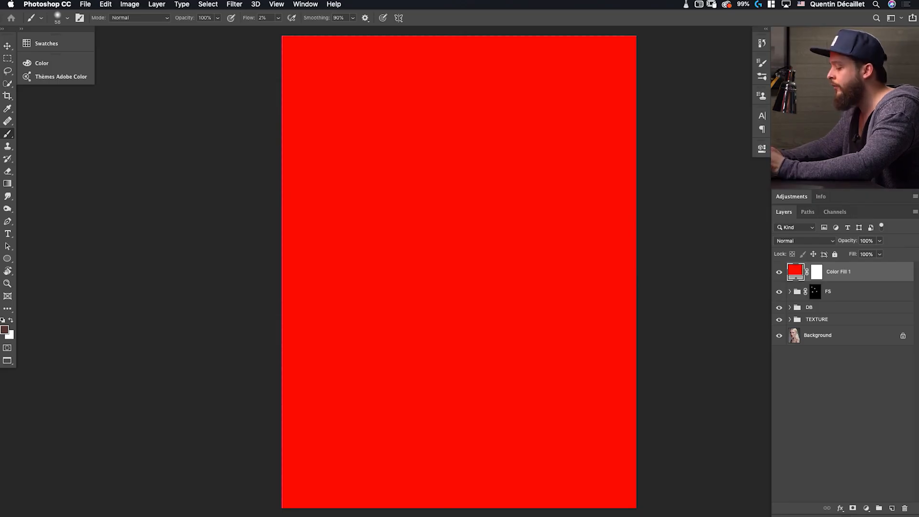
Duplicate the red fill layer three times.
key("super+j")
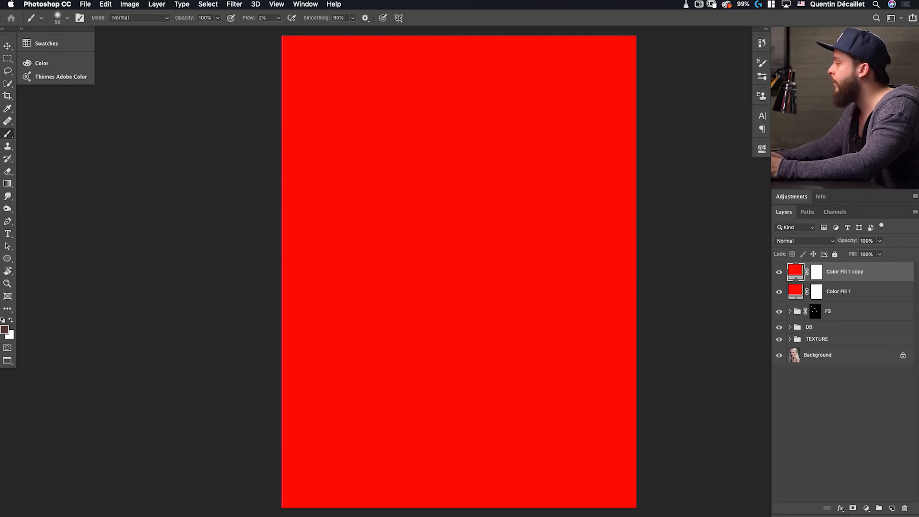
key("super+j")
key("super+j")
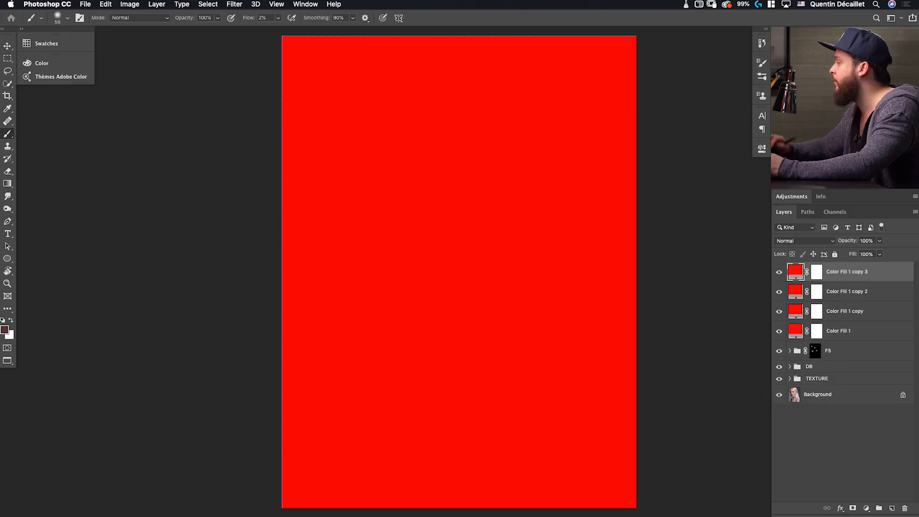
Rename the lowest red fill layer SHADOWS and the one directly above it MIDTONES / low.
left_click(851, 311)
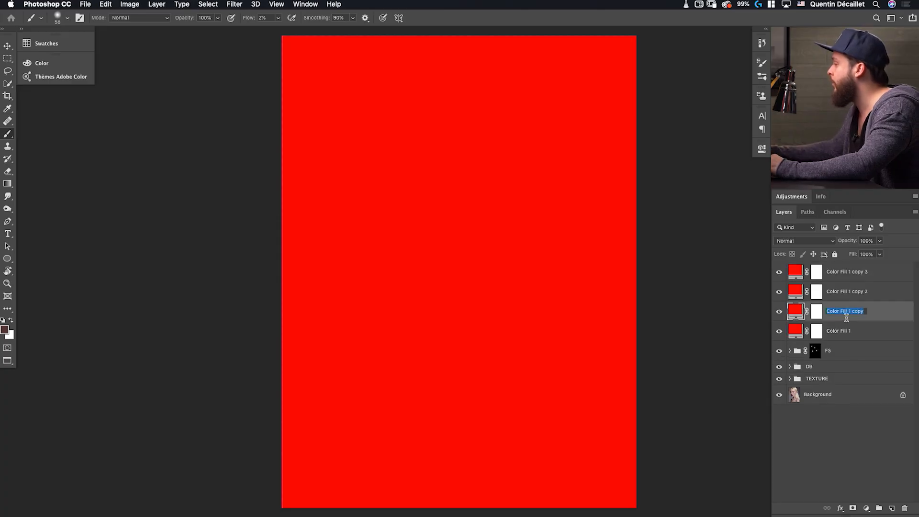
double_click(841, 331)
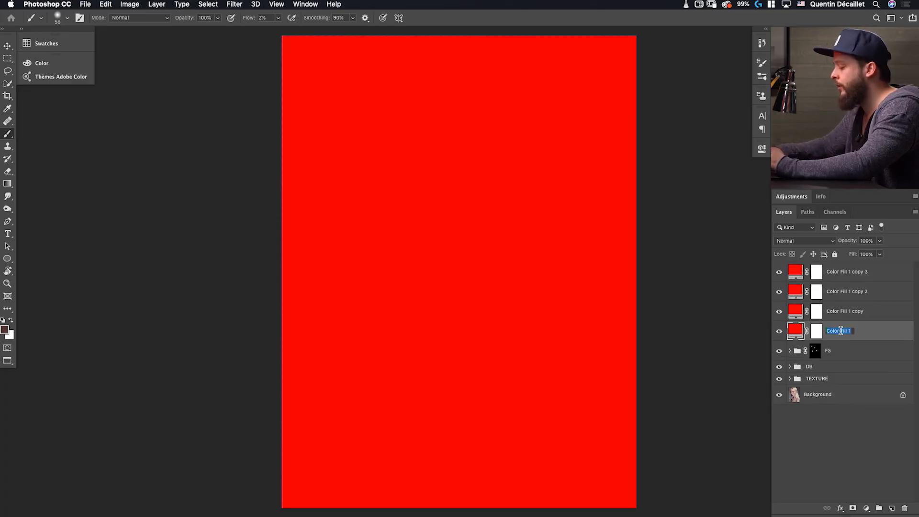
type("SHADOWS")
key("Return")
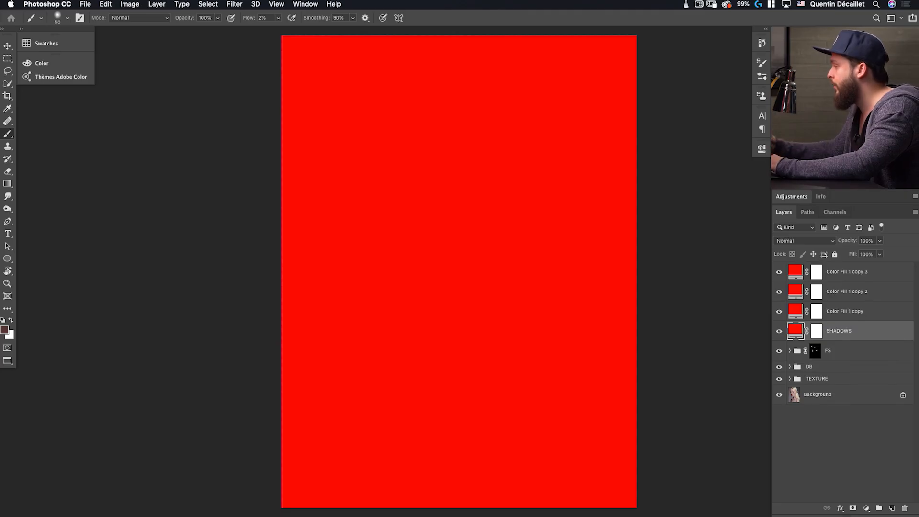
double_click(853, 312)
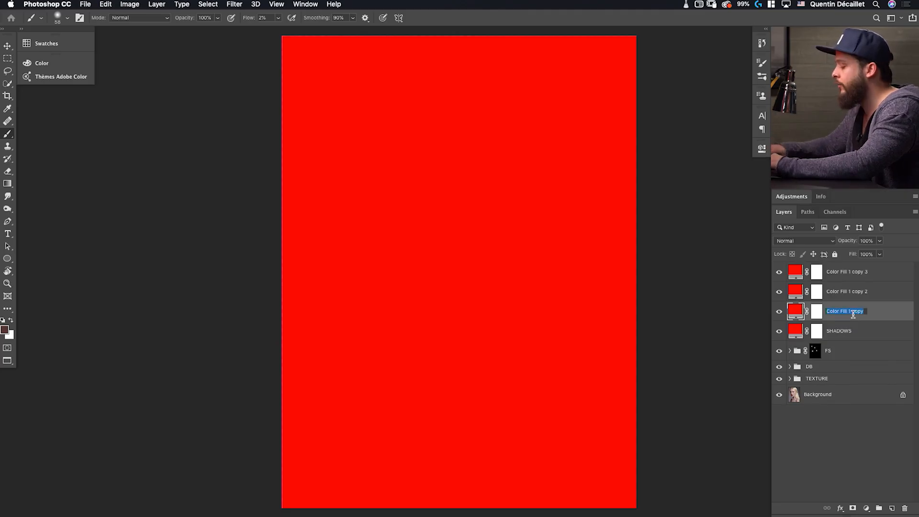
type("MIDTONES")
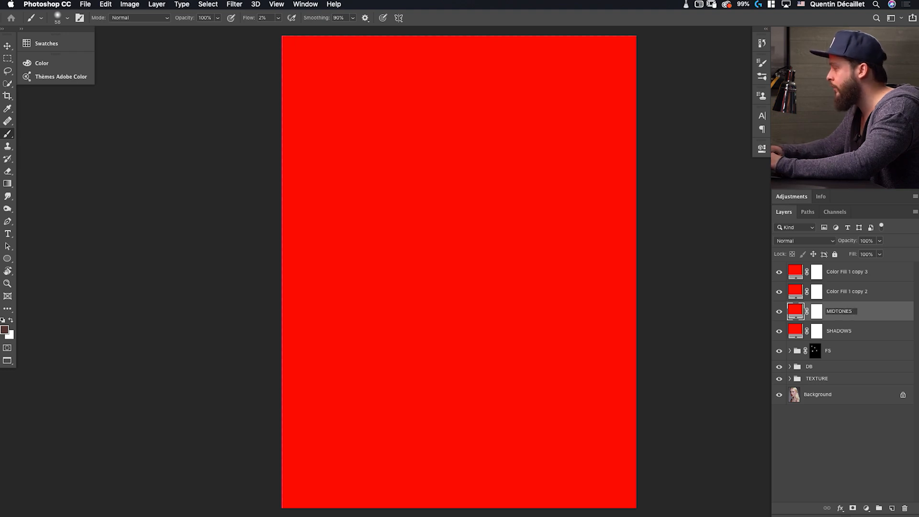
type(" / low")
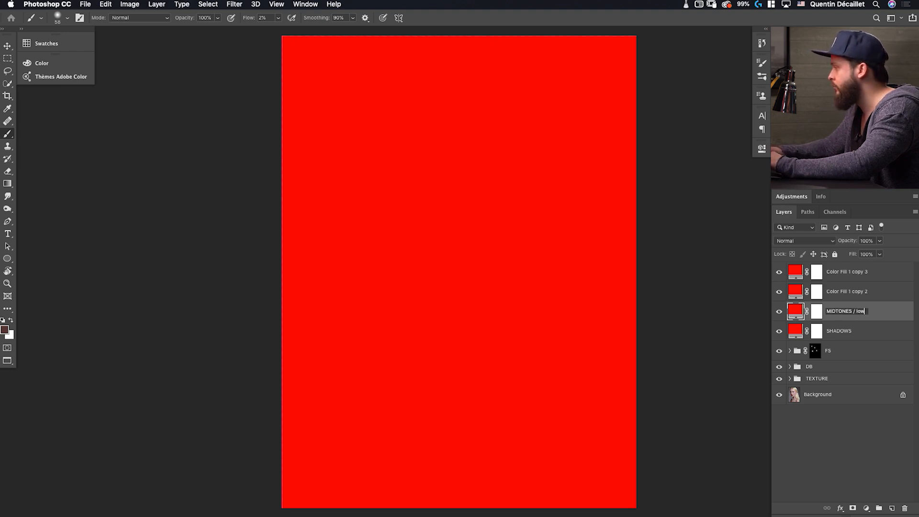
Rename the second fill layer from the top MIDTONES and the topmost one HIGHLIGHTS.
double_click(855, 293)
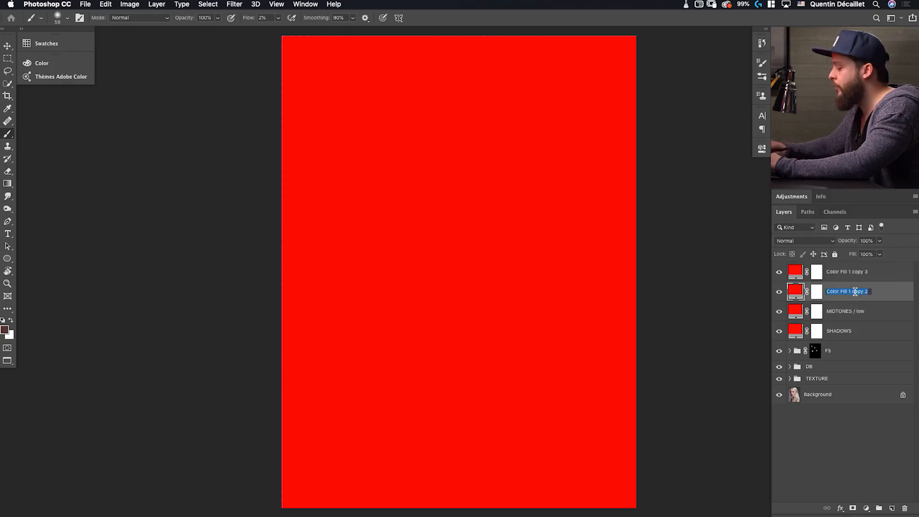
type("midtones")
key("super+a")
type("MIDON")
type("TONES")
key("Return")
double_click(859, 274)
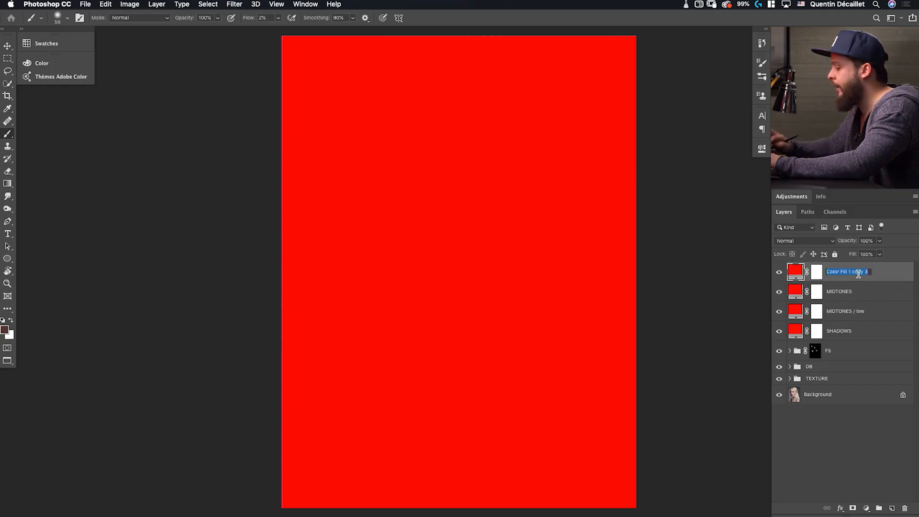
type("HIG")
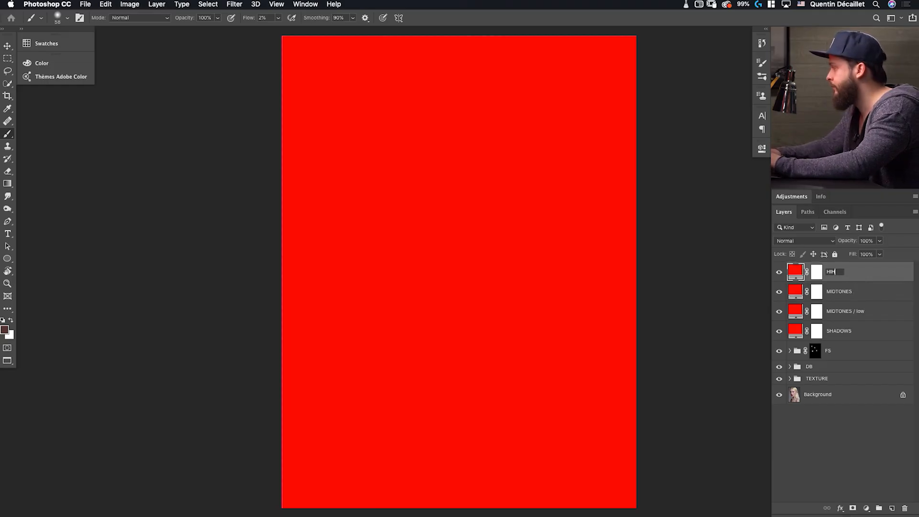
type("HLI")
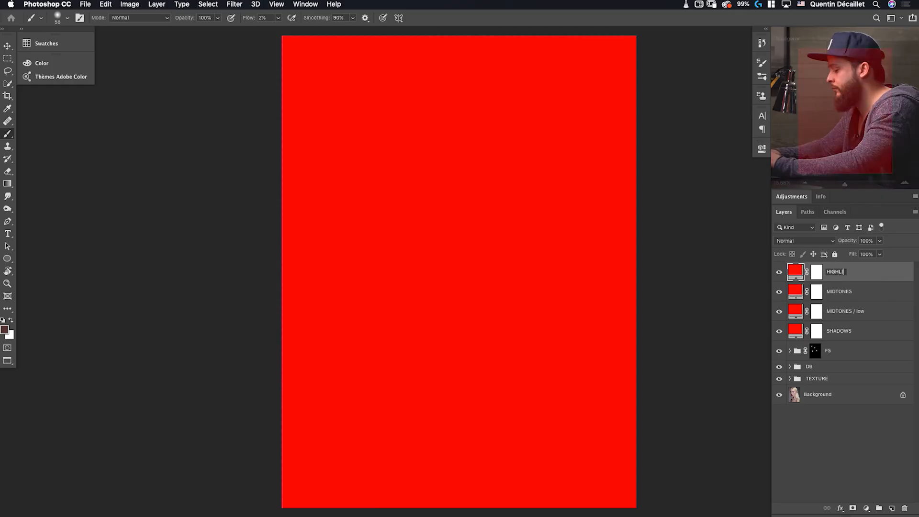
type("GHTS")
key("Return")
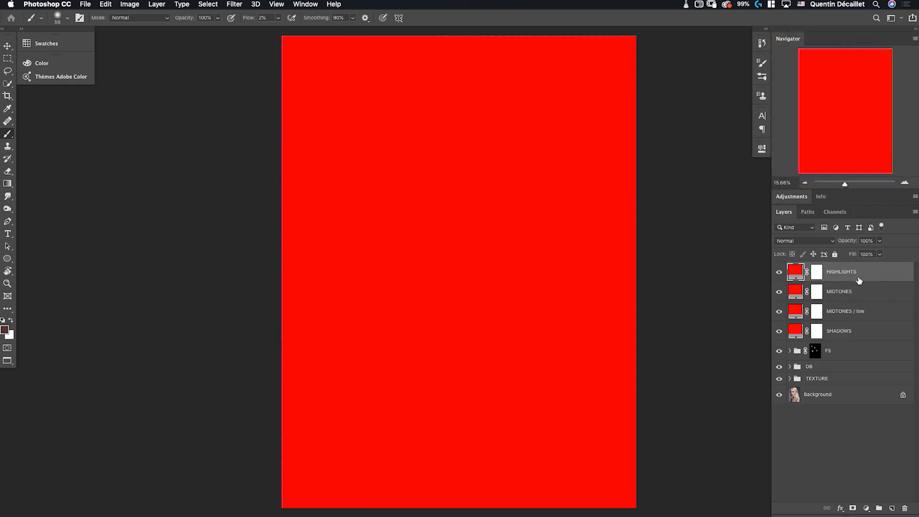
Change the HIGHLIGHTS fill color to yellow and the MIDTONES fill color to blue (0000ff).
double_click(797, 274)
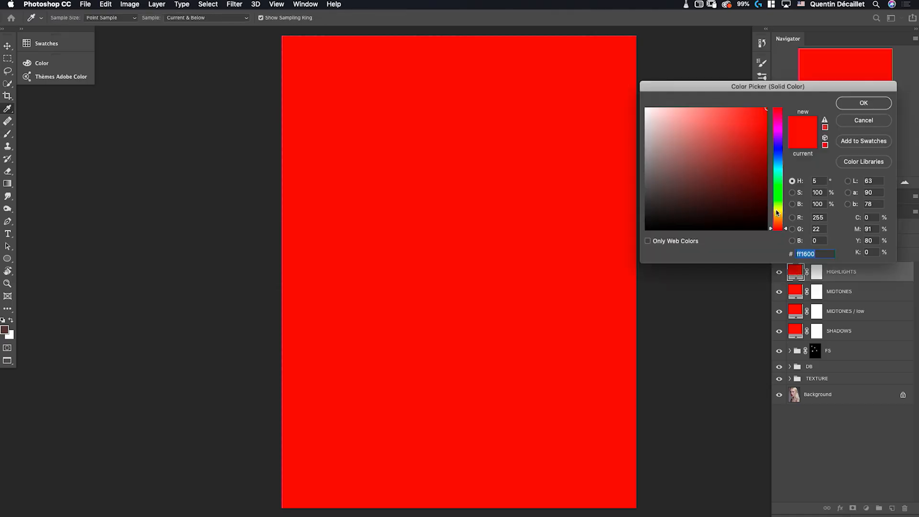
left_click(776, 212)
left_click(861, 104)
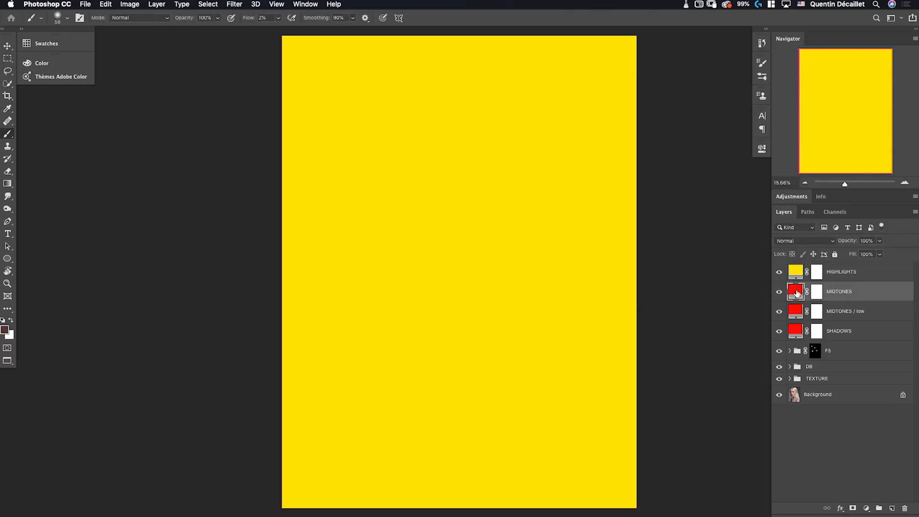
double_click(795, 291)
left_click(776, 145)
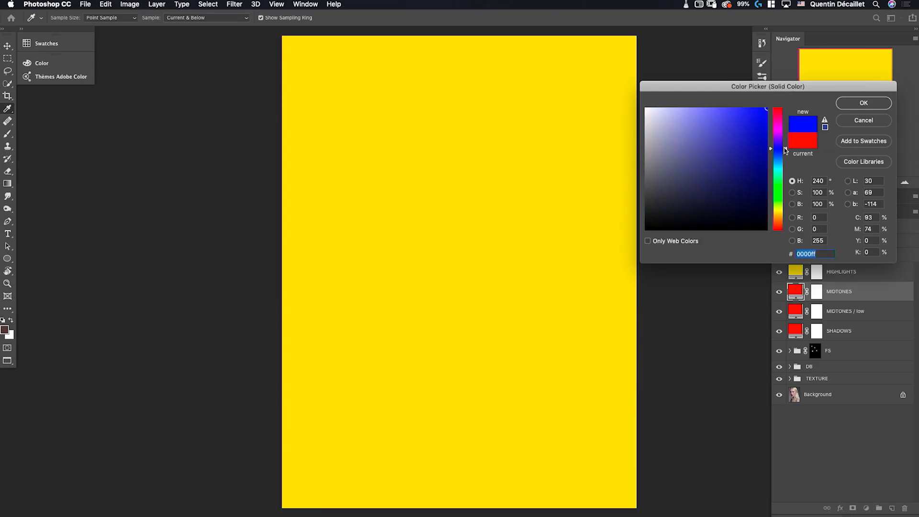
left_click(863, 103)
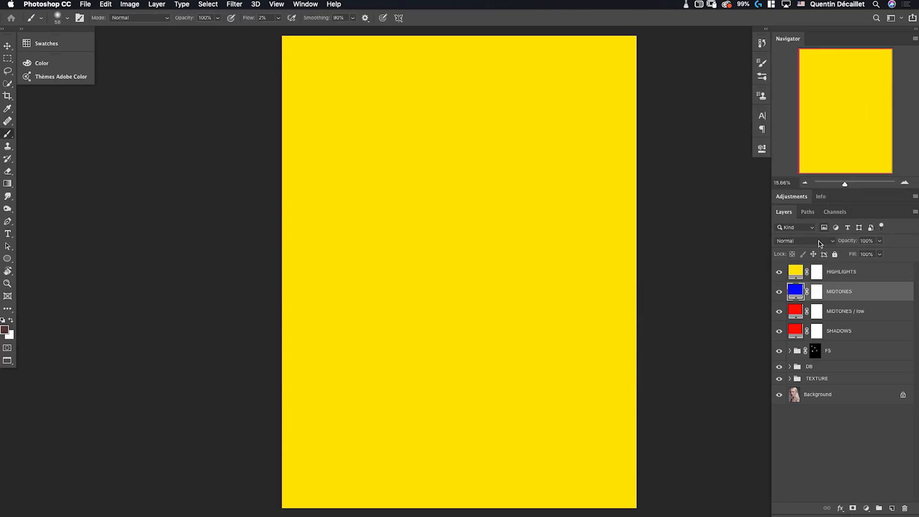
Change the MIDTONES / low fill color to green, and hide the HIGHLIGHTS, MIDTONES and MIDTONES / low layers.
double_click(793, 311)
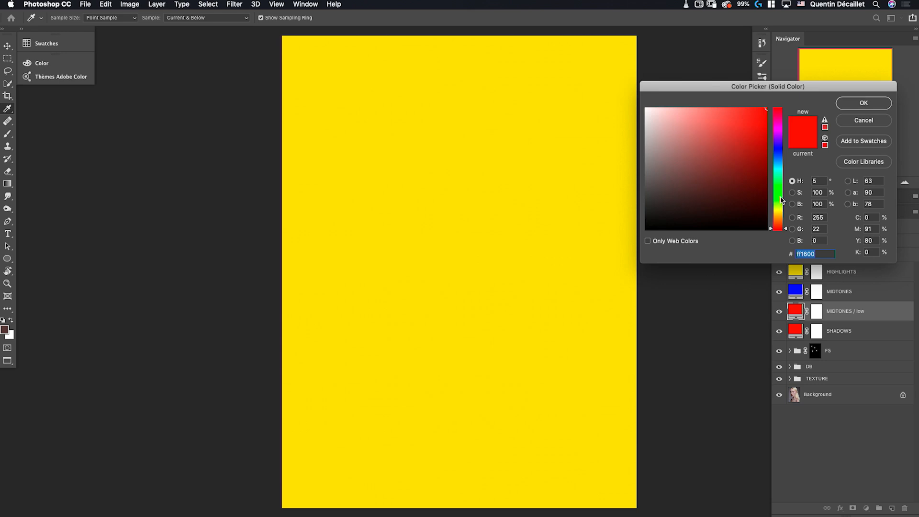
left_click(779, 199)
left_click(861, 103)
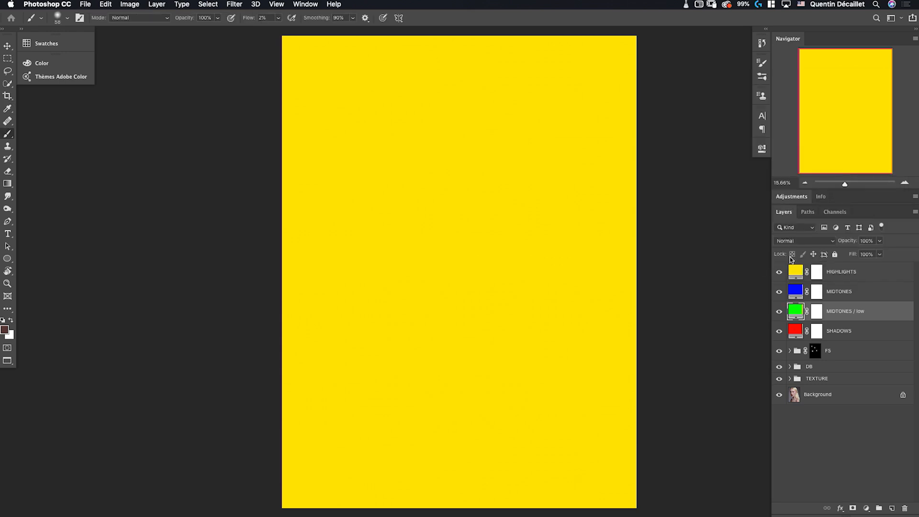
left_click_drag(779, 273, 779, 319)
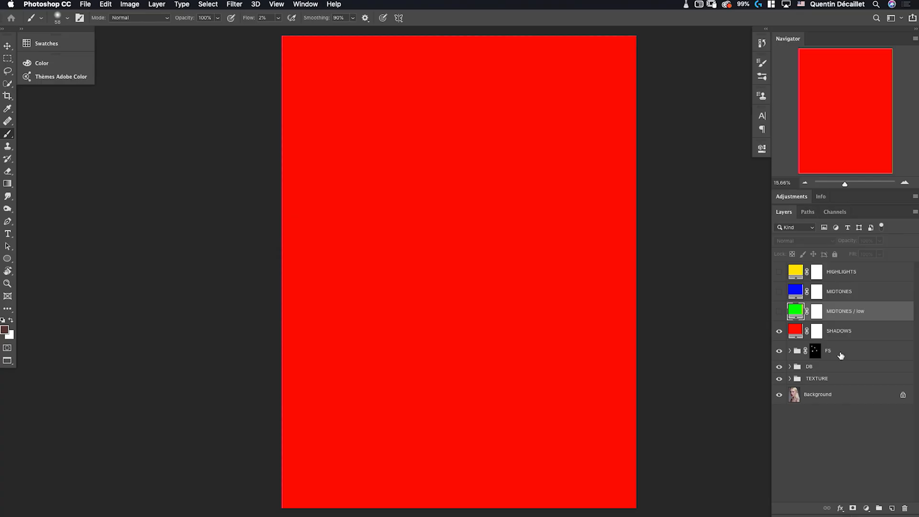
Group the FS and DB groups together and name the new group LUMA.
left_click(840, 353)
left_click(826, 367, "shift")
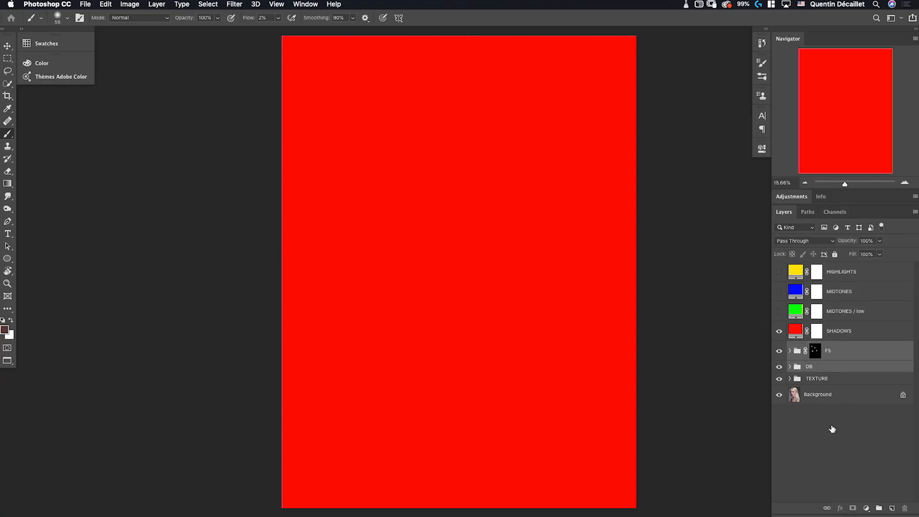
left_click(878, 507)
double_click(814, 346)
type("LUMA")
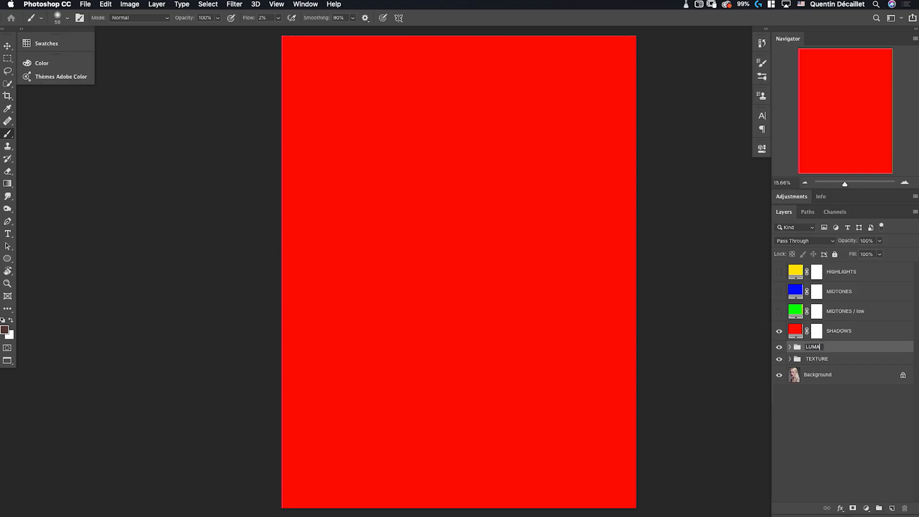
key("Return")
Limit the SHADOWS fill to dark tones by splitting its Blend If underlying-layer white slider to 6 / 111, and hide the layer.
left_click(864, 331)
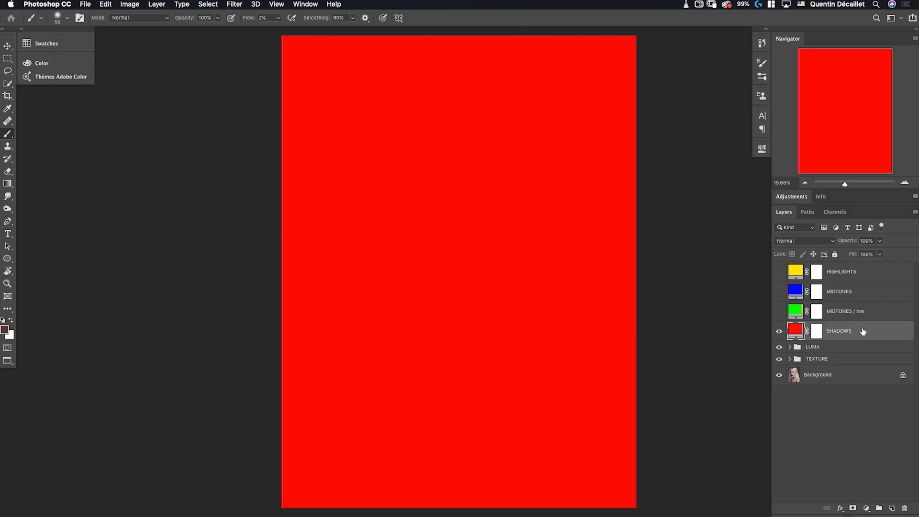
left_click(840, 508)
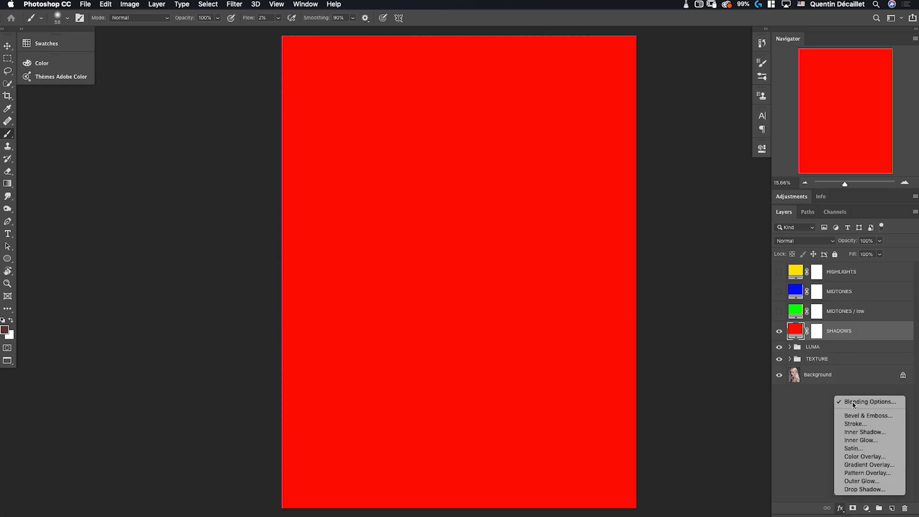
left_click(889, 403)
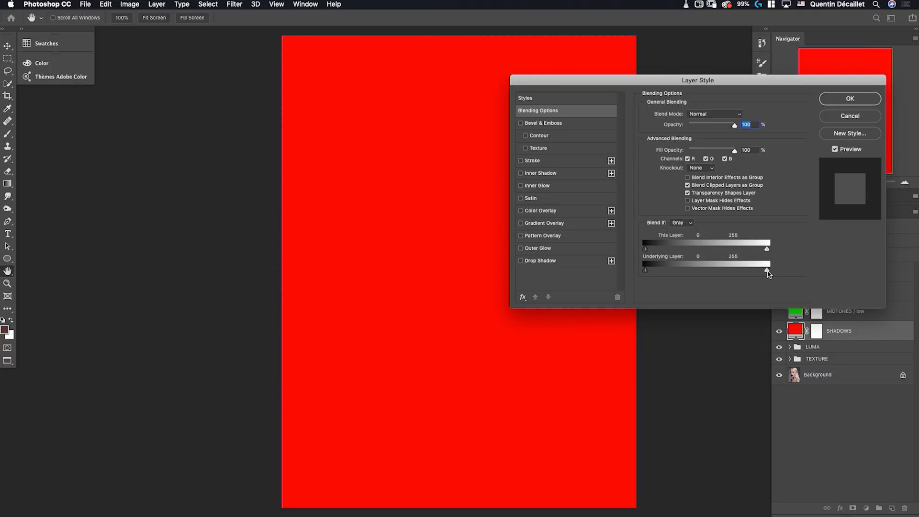
left_click_drag(766, 271, 697, 274)
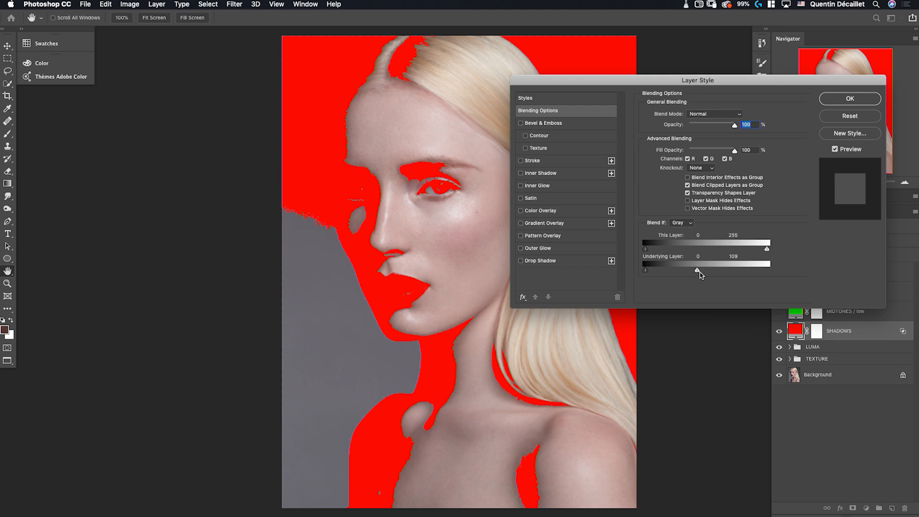
left_click_drag(699, 273, 743, 273)
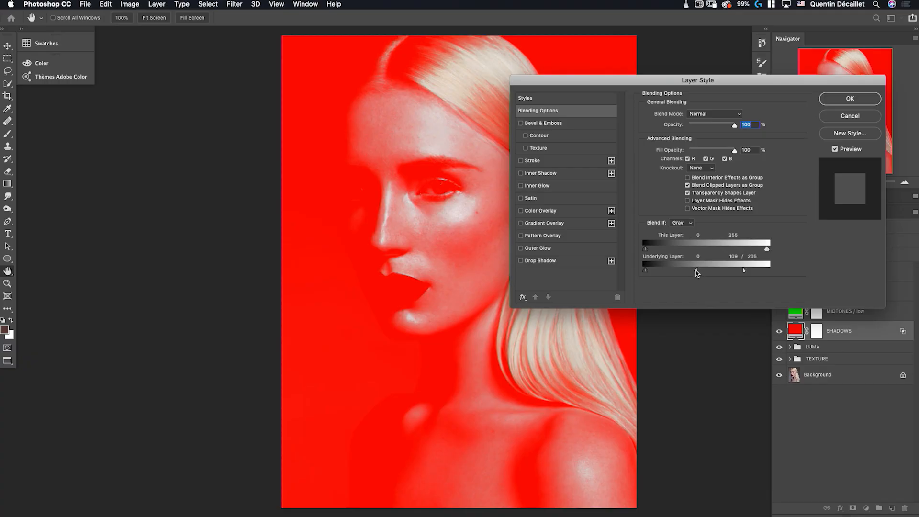
left_click_drag(696, 273, 676, 272)
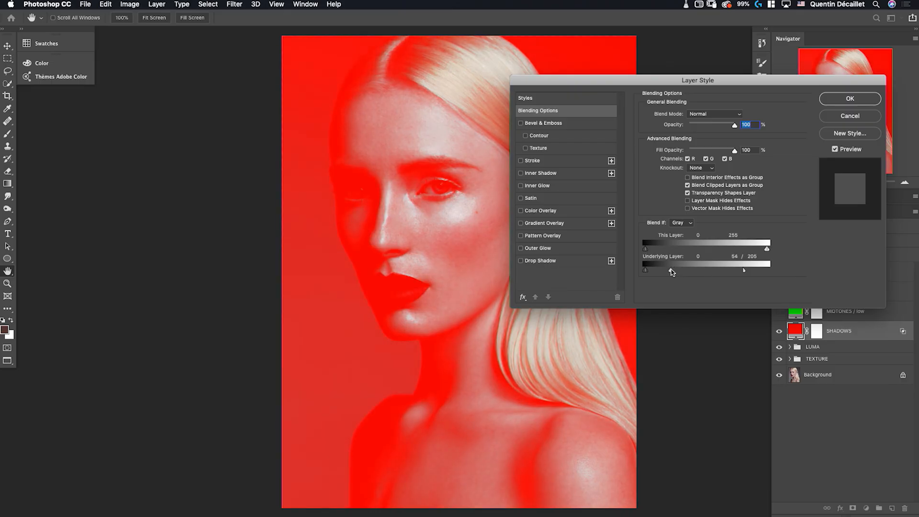
left_click_drag(744, 273, 655, 271)
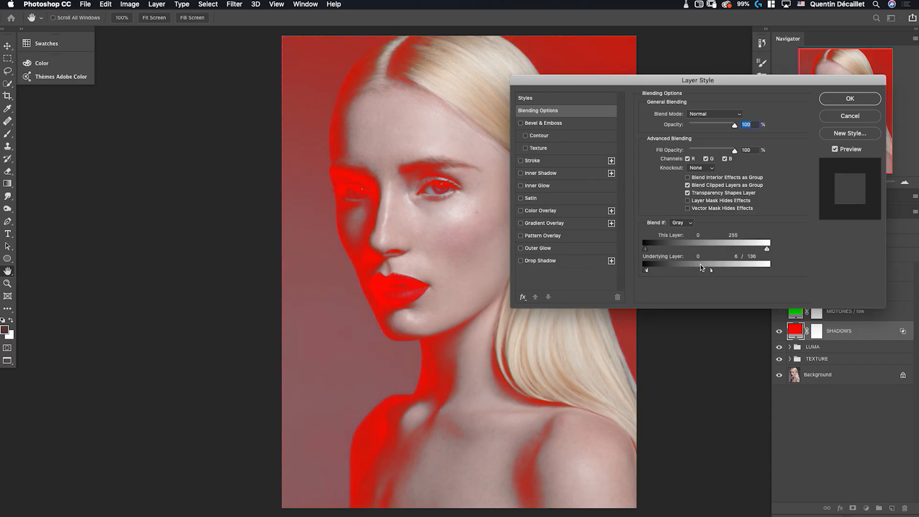
left_click_drag(710, 271, 696, 270)
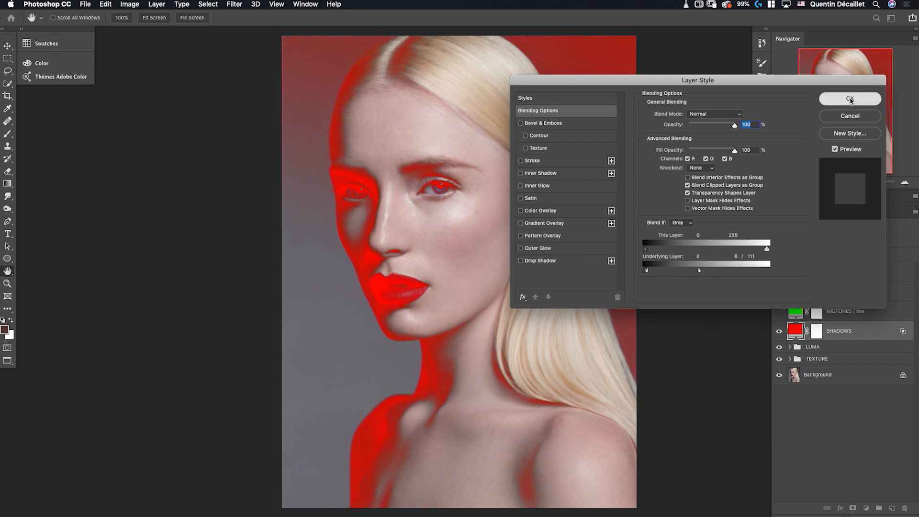
left_click(850, 99)
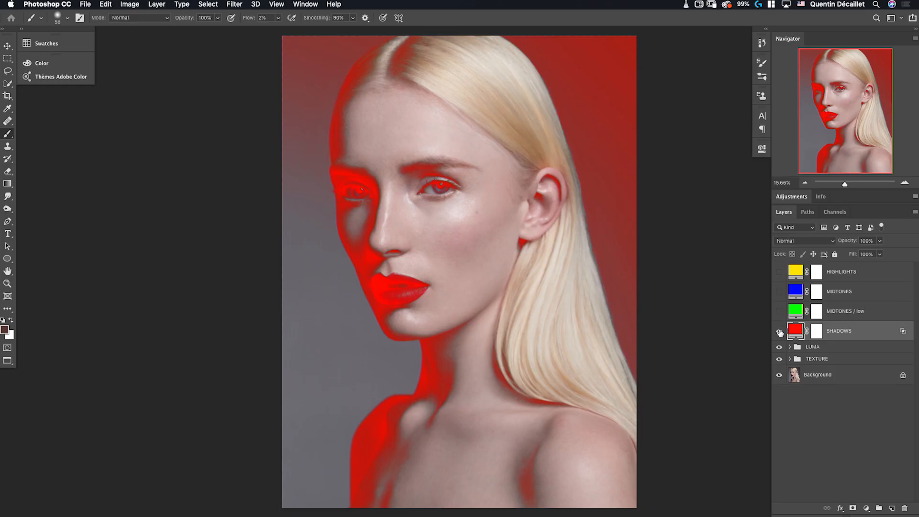
left_click(780, 331)
Show MIDTONES / low, set its Blend If underlying-layer blacks to 45 / 176 and whites to 28 / 156, and hide it.
left_click(779, 312)
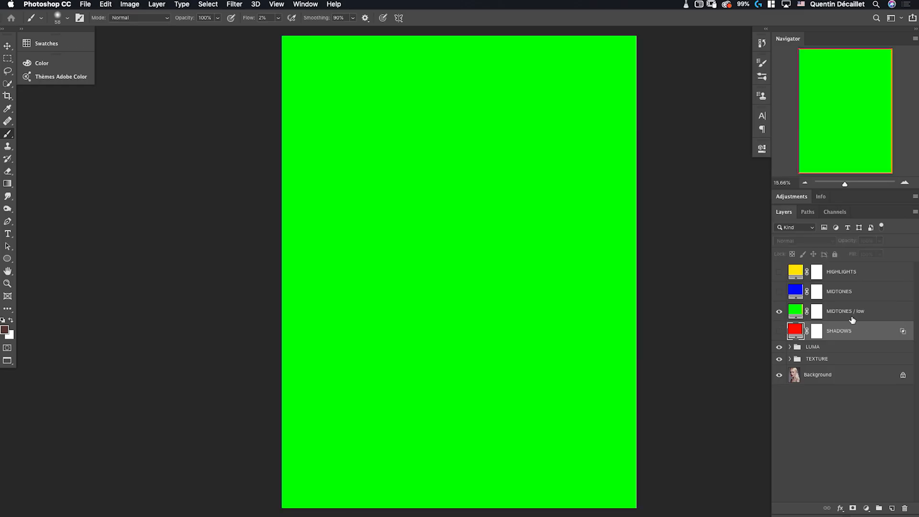
left_click(891, 312)
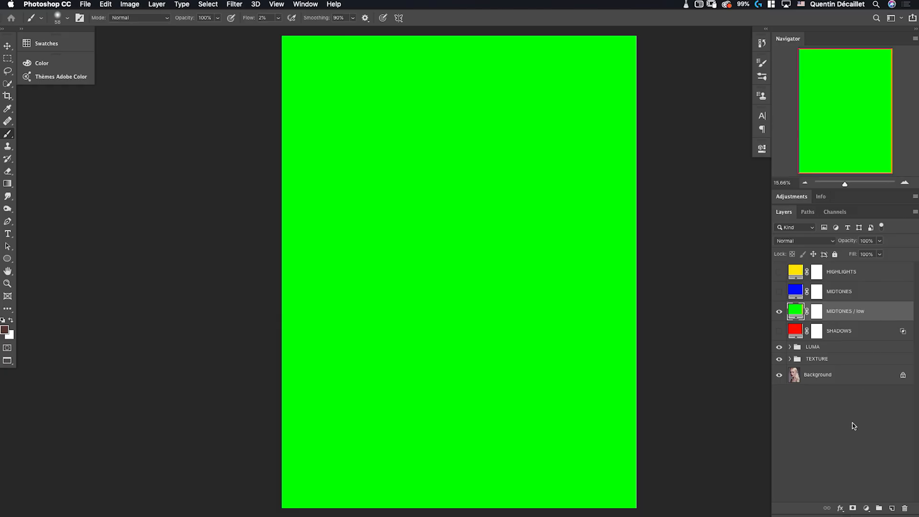
double_click(890, 313)
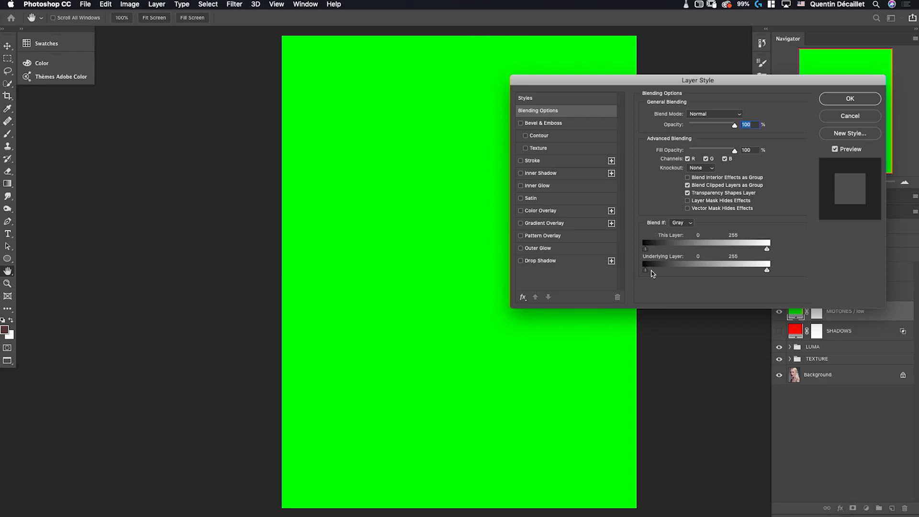
left_click_drag(767, 272, 729, 268)
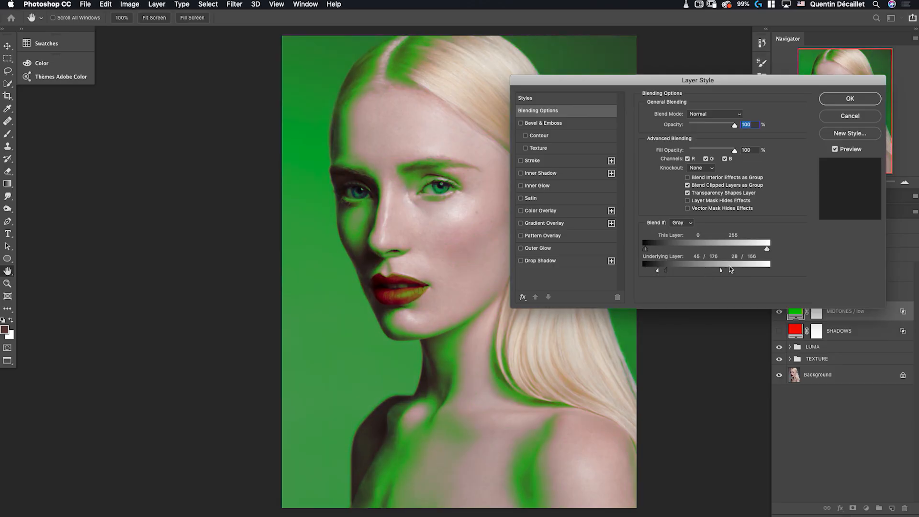
left_click(850, 99)
left_click(779, 311)
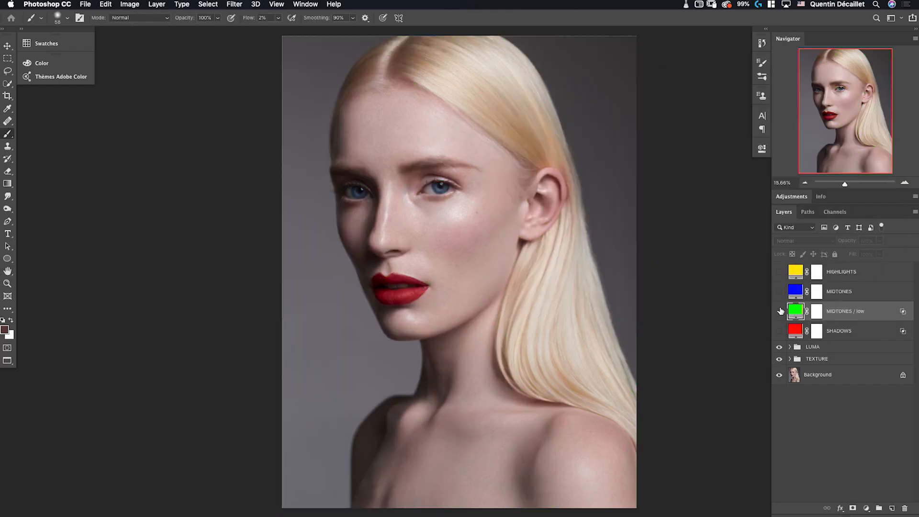
Show MIDTONES and feather its Blend If underlying-layer range, splitting the black slider up to 255 and the white slider to 0 / 158.
left_click(779, 291)
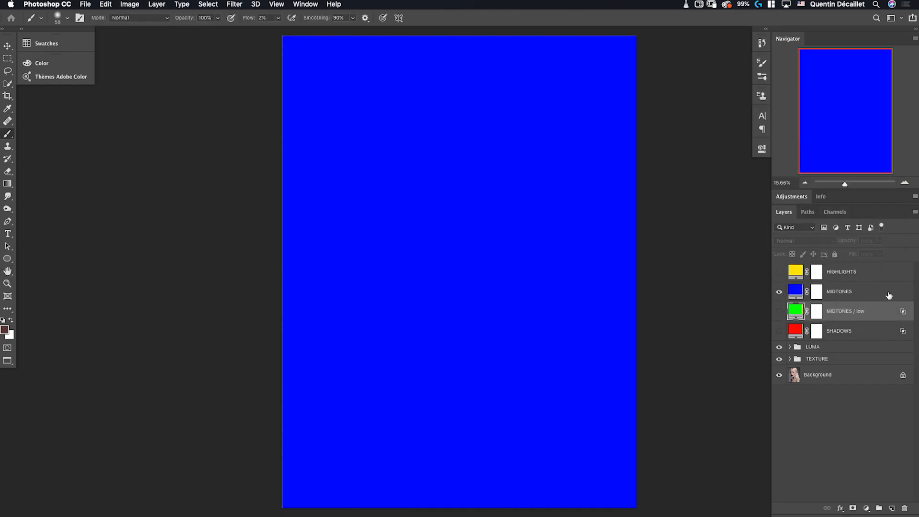
left_click(888, 294)
double_click(889, 293)
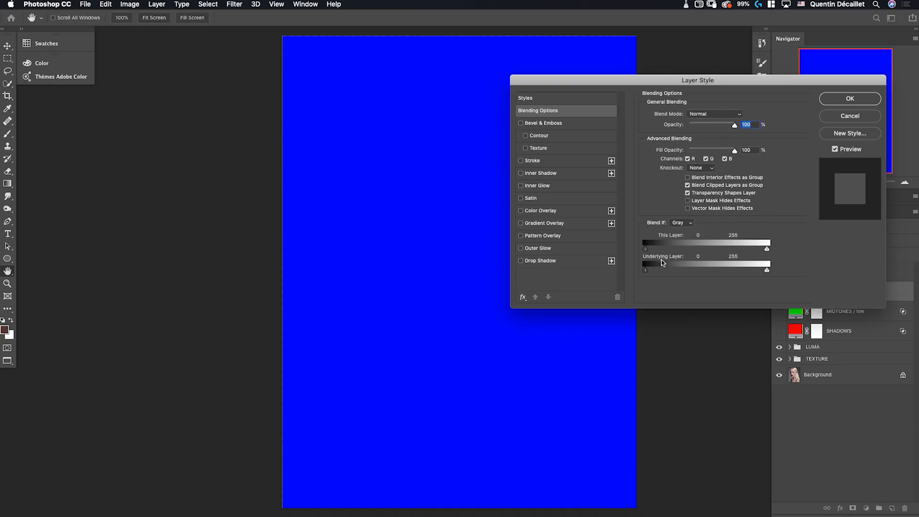
left_click_drag(766, 272, 720, 271)
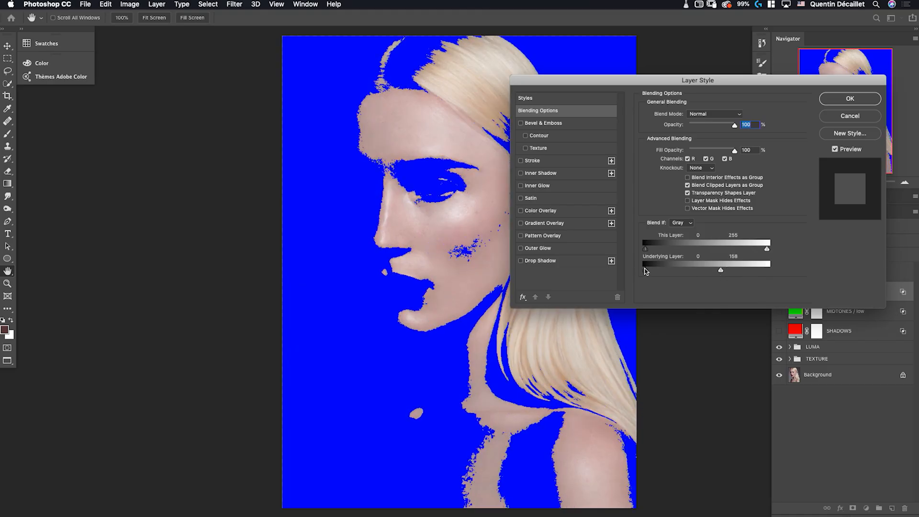
left_click_drag(645, 273, 693, 273)
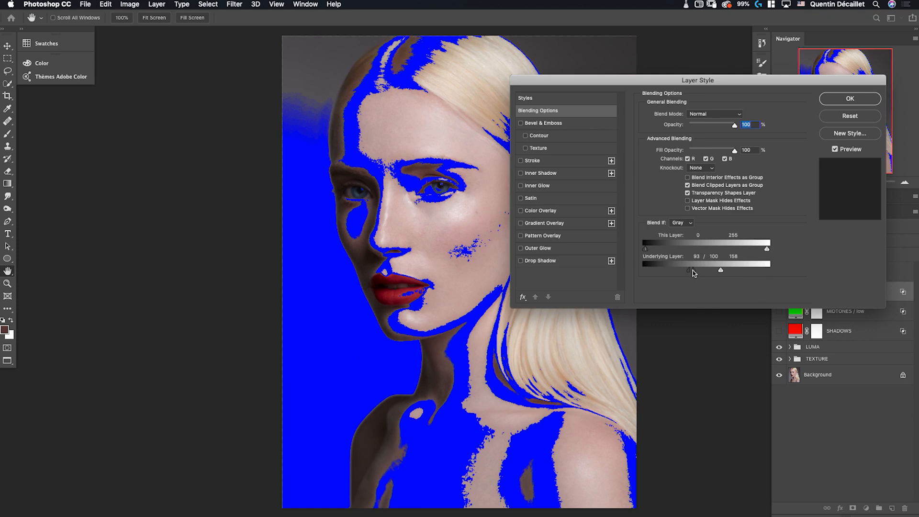
left_click_drag(693, 272, 780, 273)
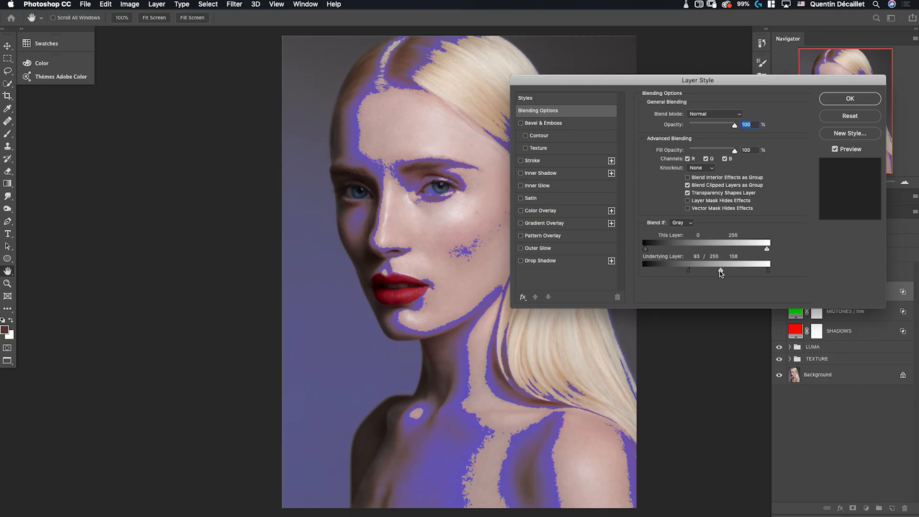
left_click_drag(720, 272, 631, 273)
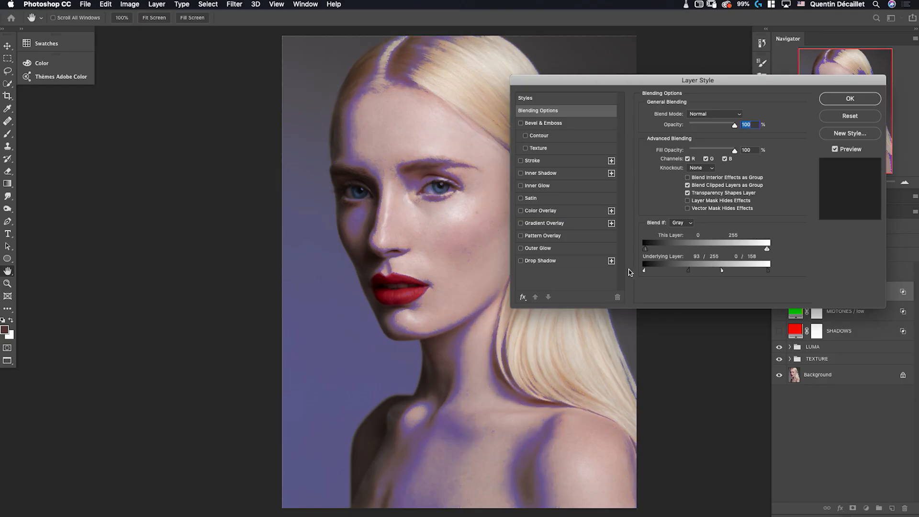
mouse_move(688, 271)
left_mouse_down()
mouse_move(677, 273)
mouse_move(746, 271)
mouse_move(643, 273)
mouse_move(745, 271)
mouse_move(685, 272)
left_mouse_up()
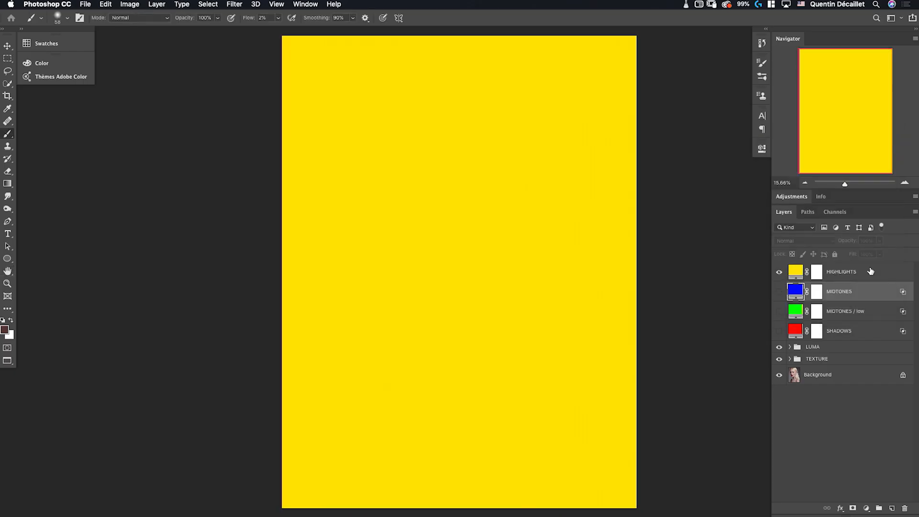
Limit the HIGHLIGHTS fill to bright tones by splitting its Blend If underlying-layer black slider to 179 / 255.
double_click(894, 272)
key("alt")
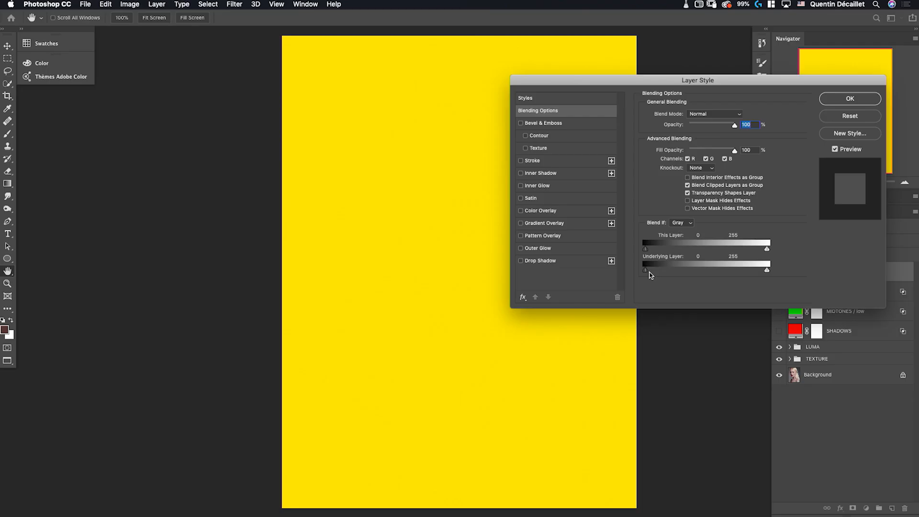
left_click_drag(648, 271, 809, 283)
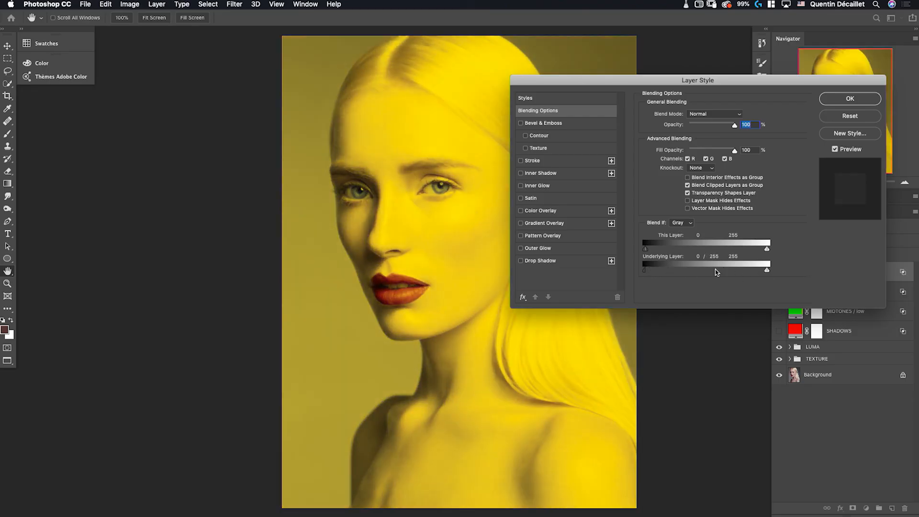
left_click_drag(651, 271, 734, 274)
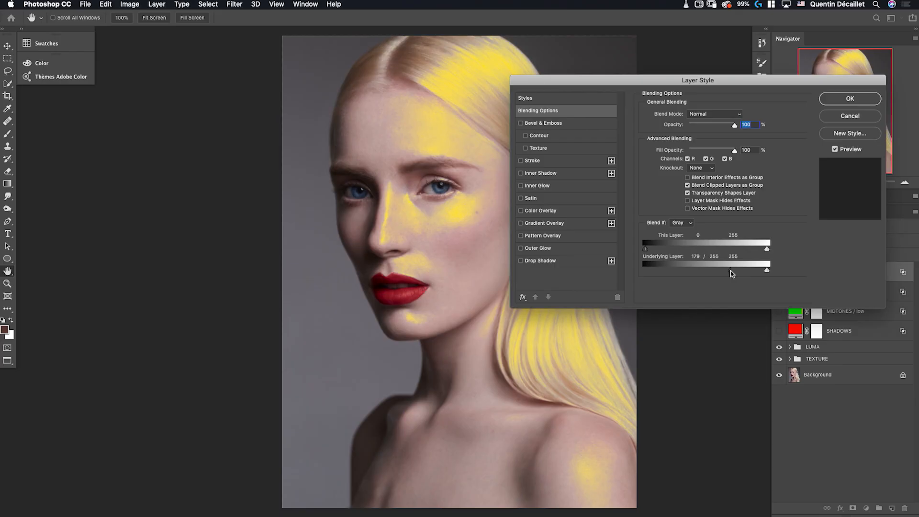
left_click(847, 99)
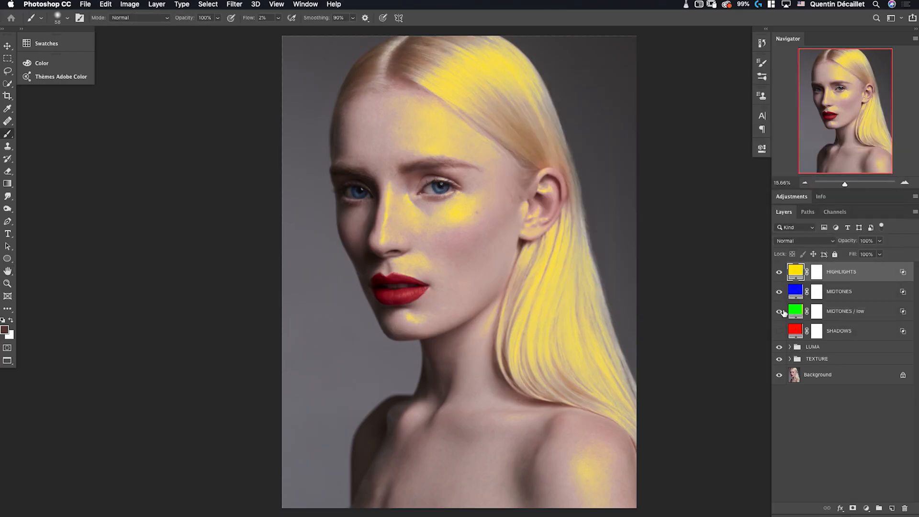
Show all four color fill layers together to preview the tonal zones, and hide them all.
left_click(780, 331)
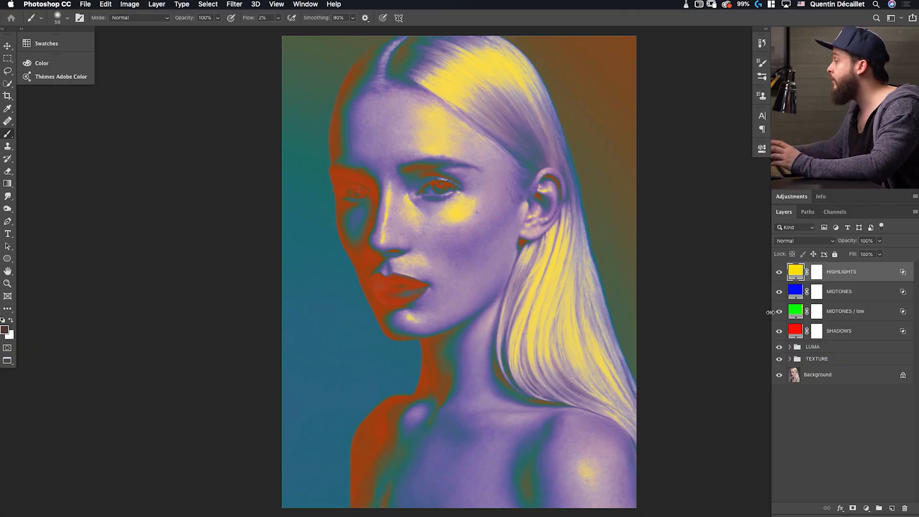
left_click_drag(779, 275, 783, 335)
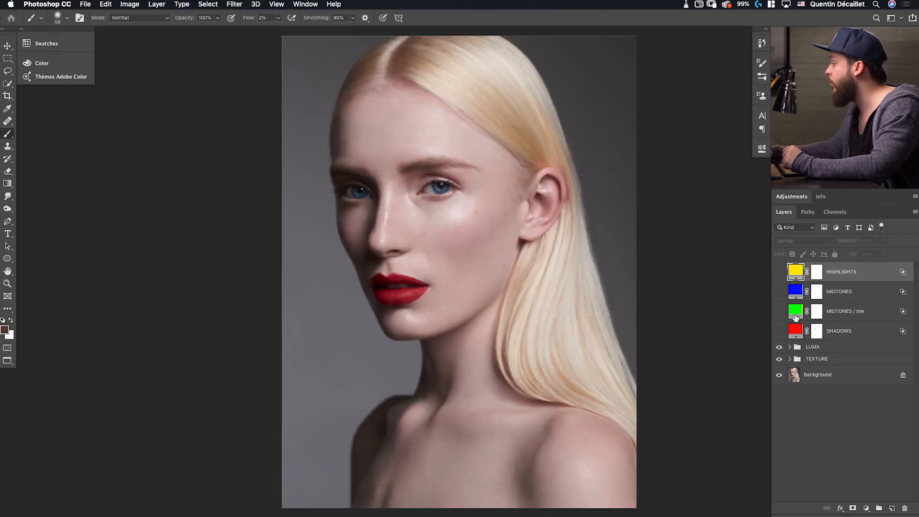
Change the SHADOWS fill color to the dark brown 2a211f sampled from the shadowed edge of the neck.
left_click(796, 330)
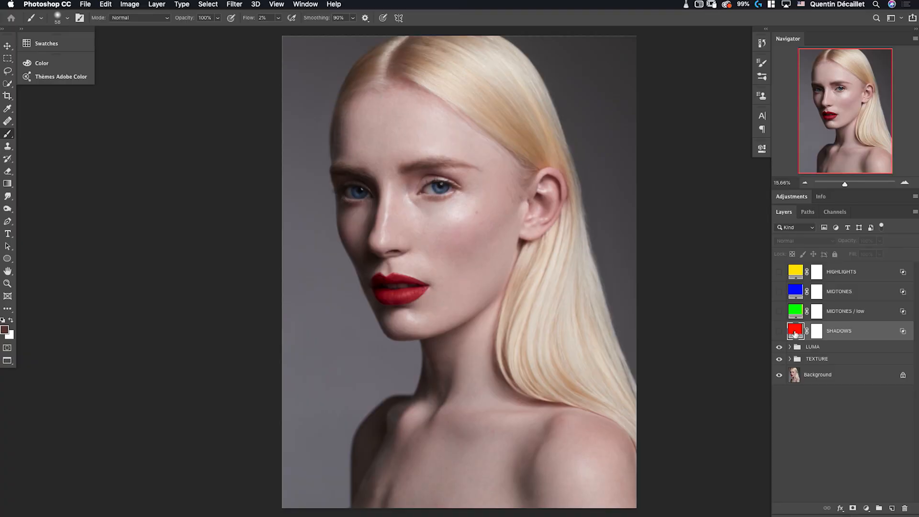
double_click(795, 330)
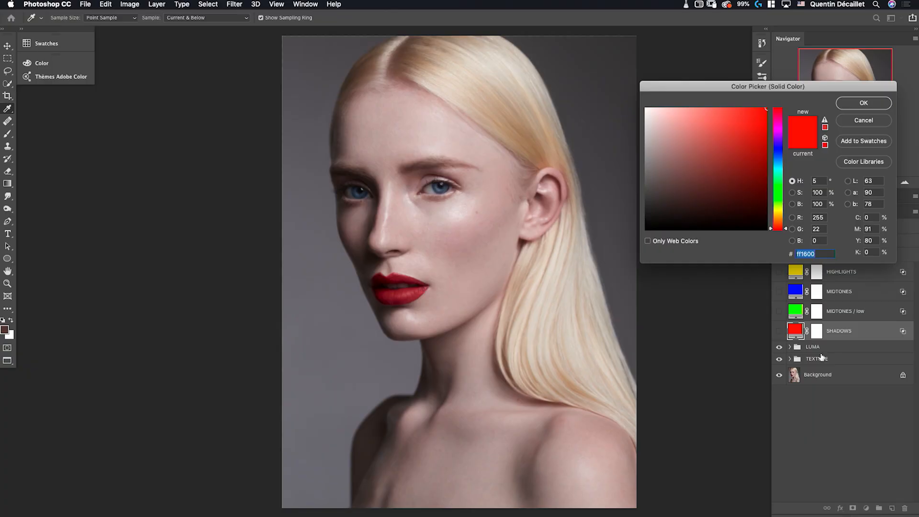
left_click(423, 381)
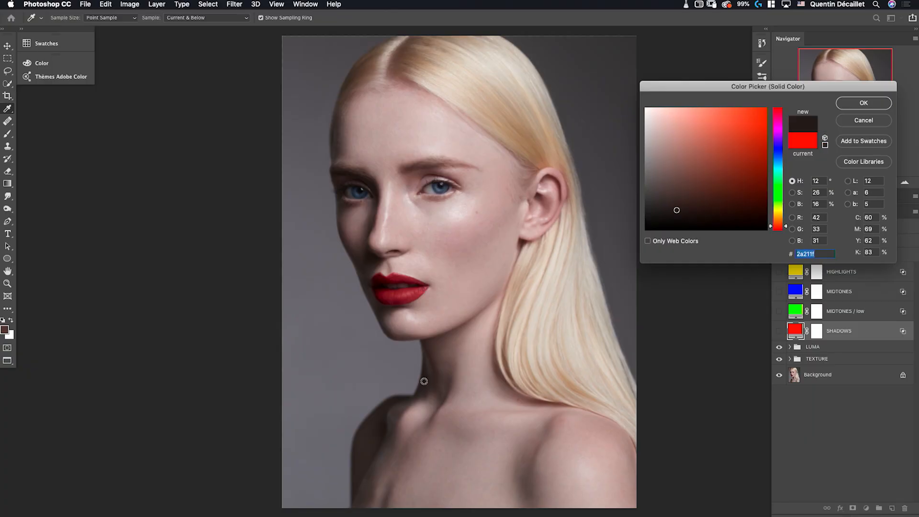
left_click(863, 102)
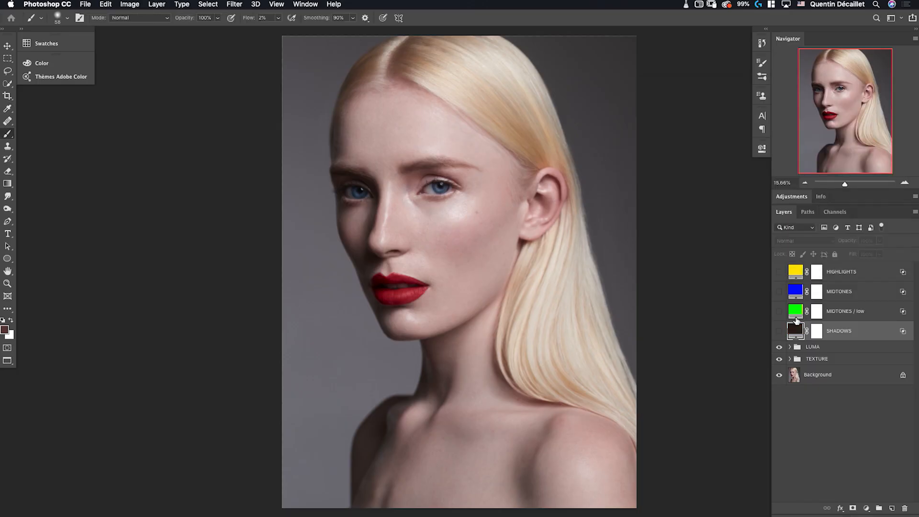
Change the MIDTONES / low fill color to a brown skin tone sampled from the neck just below the jaw.
double_click(796, 313)
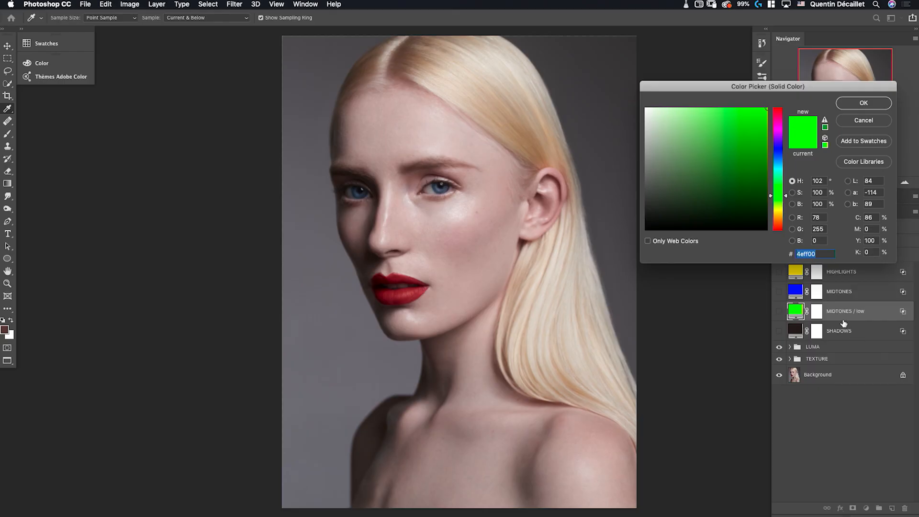
left_click(446, 343)
left_click(863, 102)
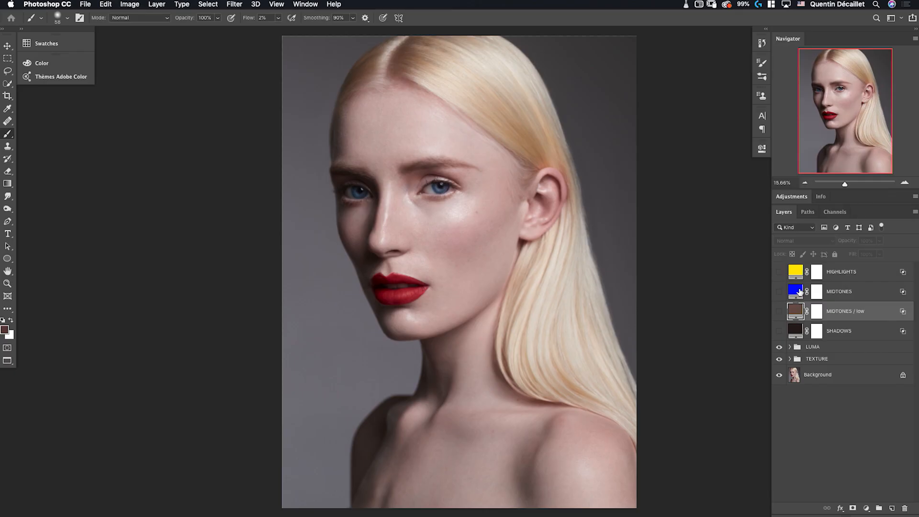
Change the MIDTONES fill color to the skin tone baa39f sampled from the forehead.
double_click(800, 291)
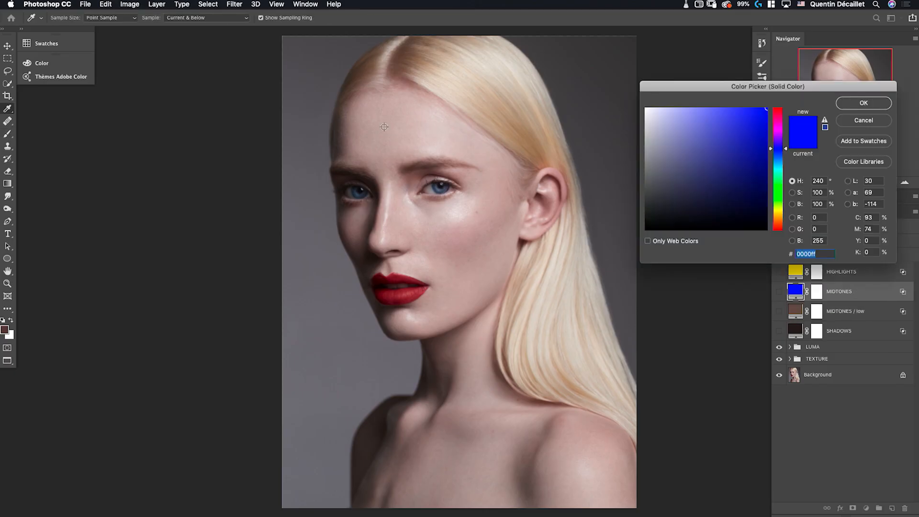
left_click(383, 129)
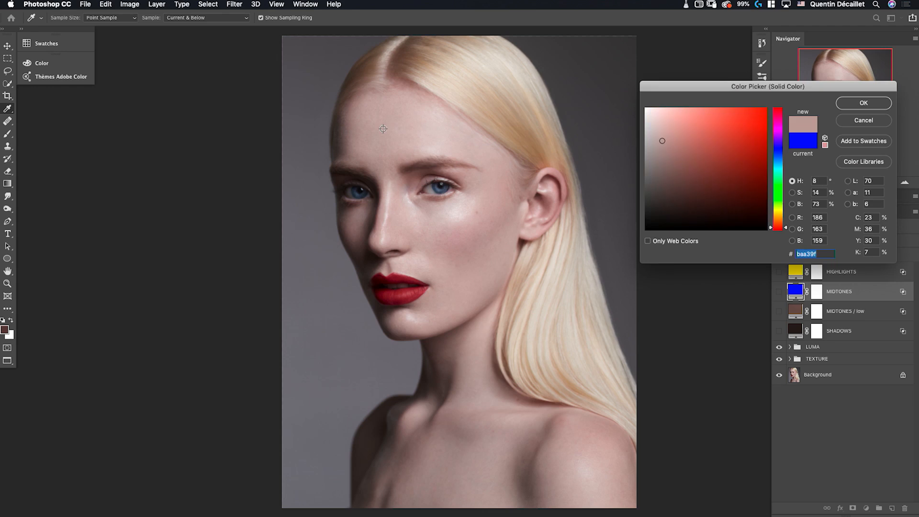
left_click(884, 106)
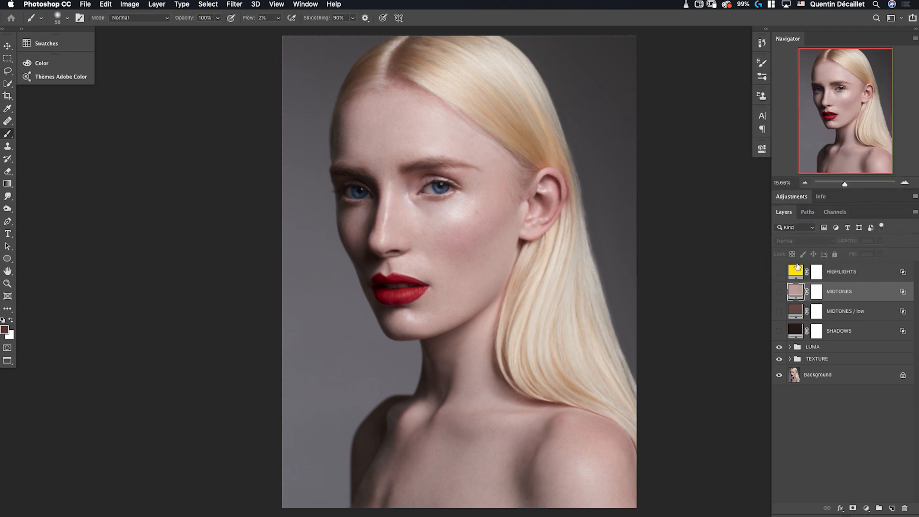
Change the HIGHLIGHTS fill color to the pale tone dfd4d1 sampled from the bright area of the cheek.
double_click(795, 271)
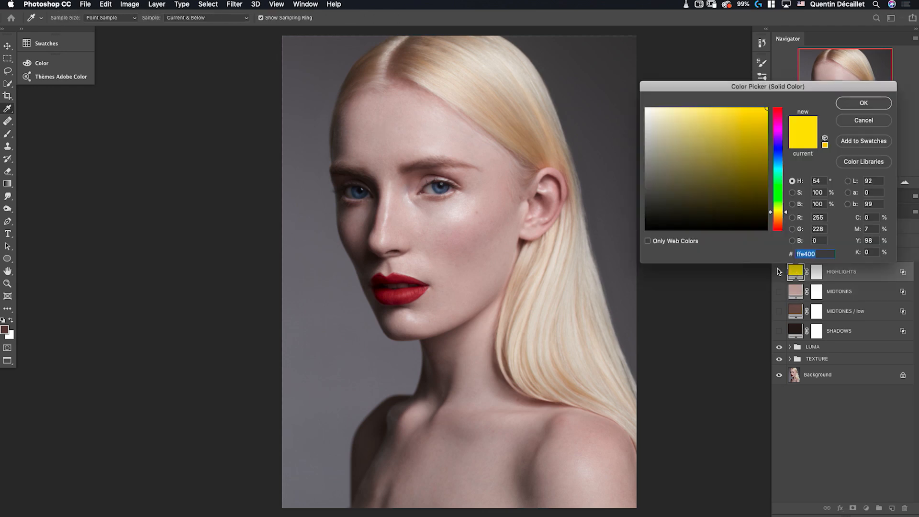
left_click(460, 210)
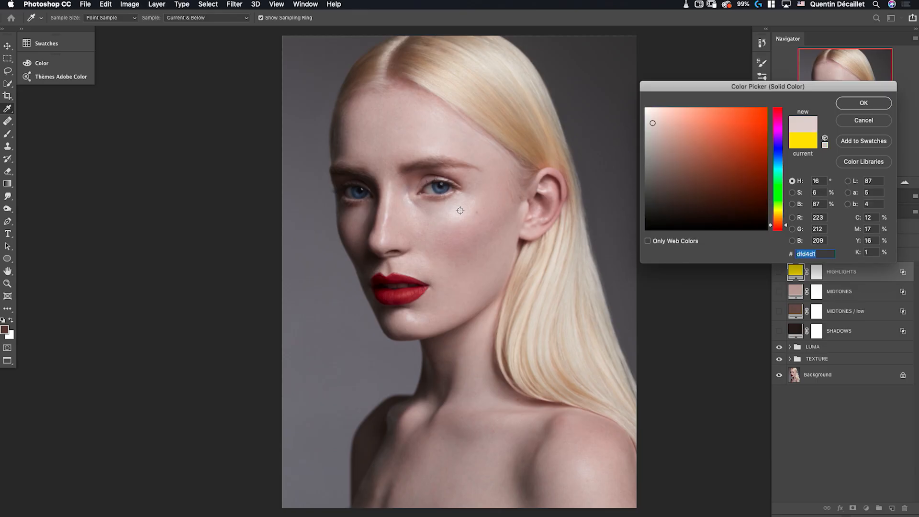
left_click(873, 104)
Show all four color fill layers and set their blend mode to Color.
left_click_drag(779, 272, 782, 340)
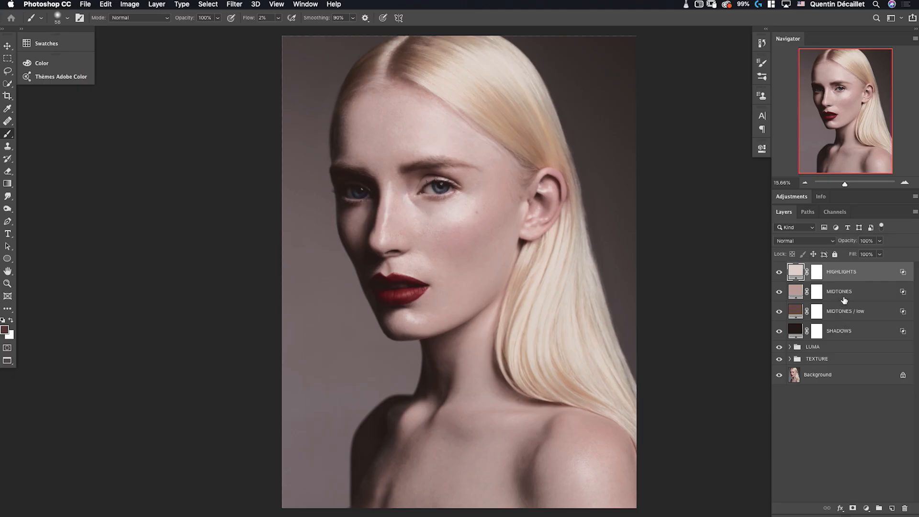
left_click(846, 329, "shift")
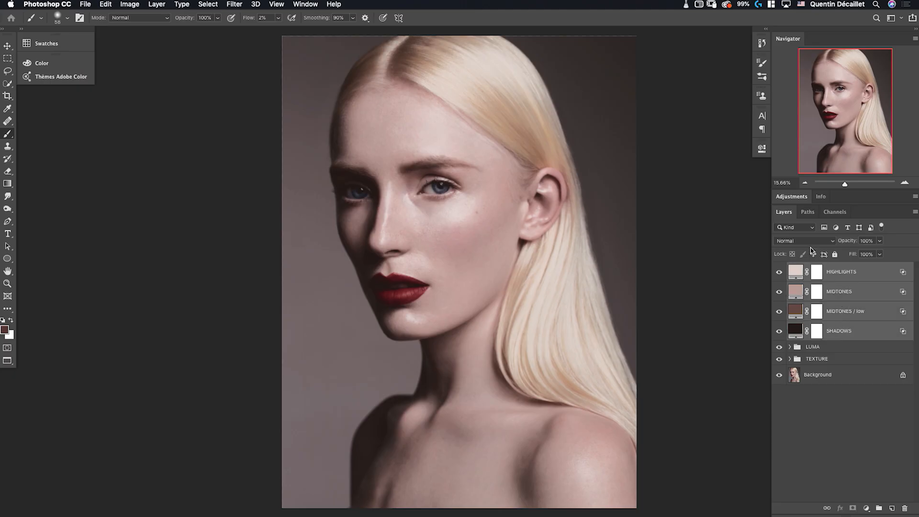
left_click(802, 244)
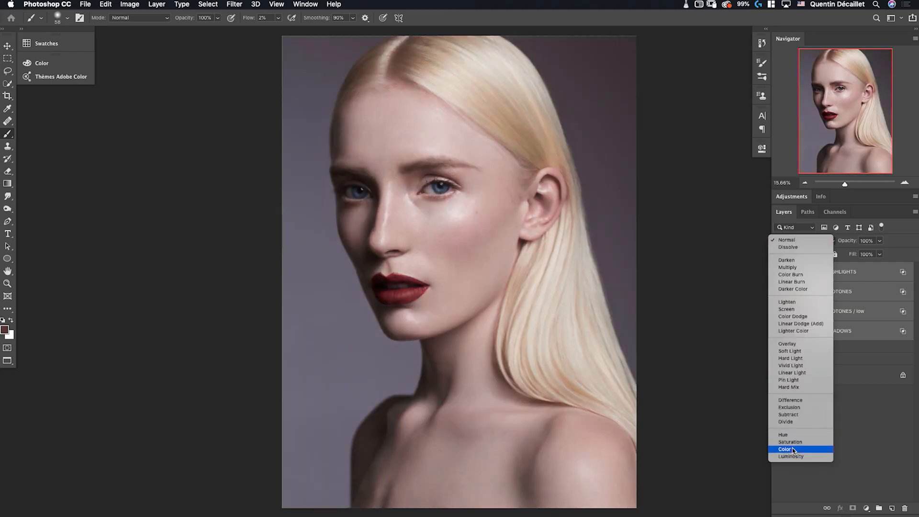
left_click(791, 449)
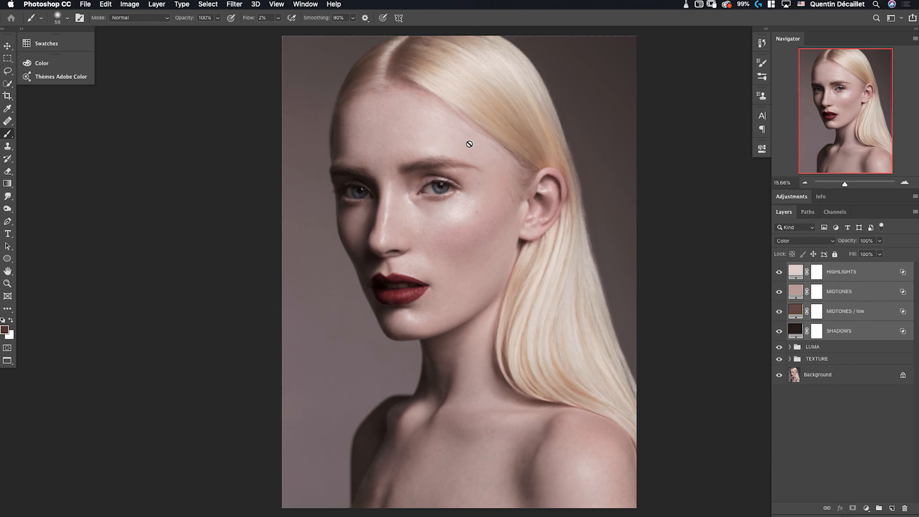
Group the four color fill layers and name the group SKIN TONE.
left_click(879, 509)
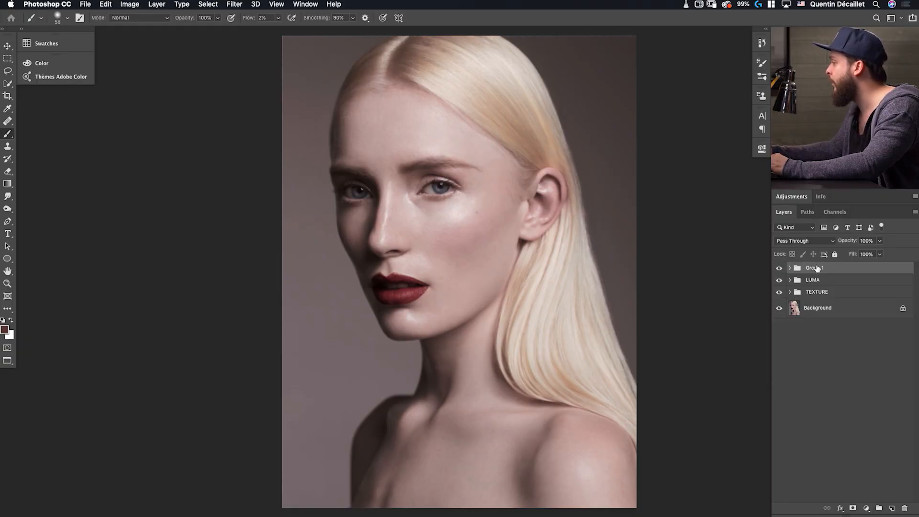
double_click(815, 268)
type("SKIN TONE")
key("Return")
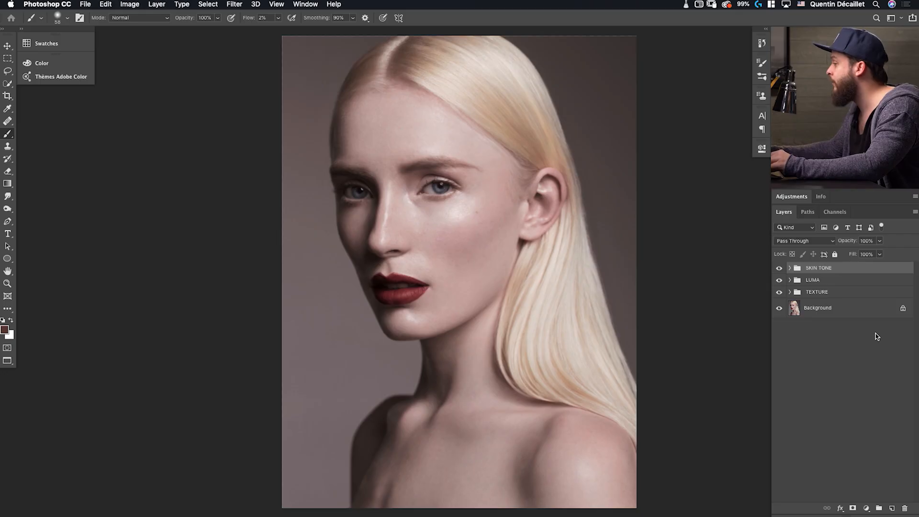
Add a black mask to the SKIN TONE group so its color correction is hidden.
left_click(853, 509, "alt")
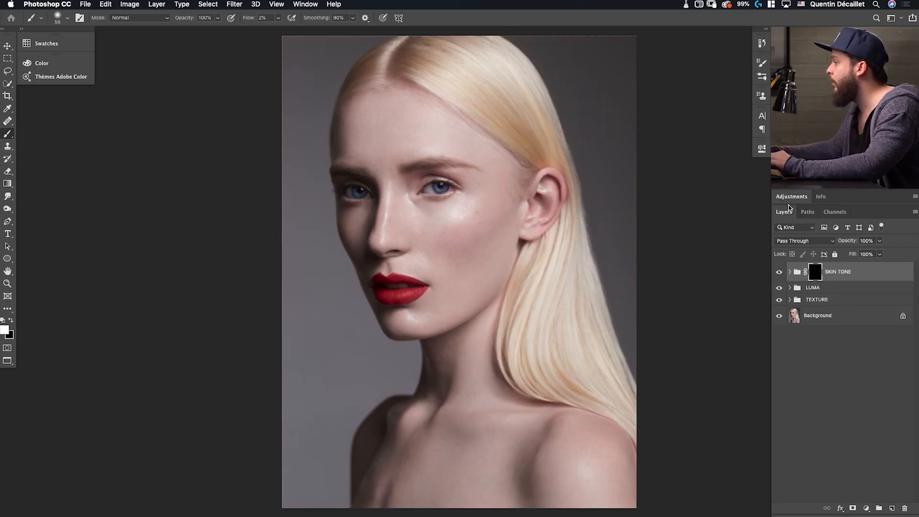
left_click(780, 273)
left_click(779, 272)
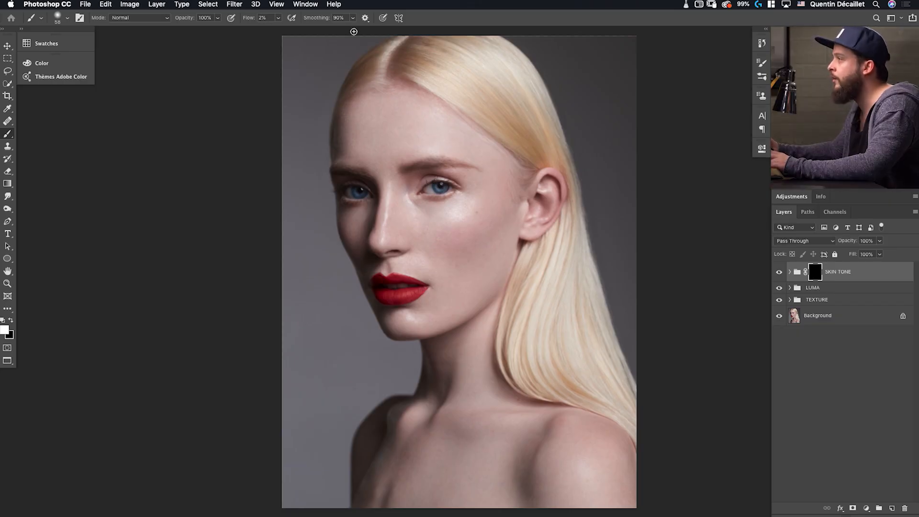
Set the brush flow to 30% and paint white on the SKIN TONE mask over the nose area and chest.
key("shift+3")
key("shift+0")
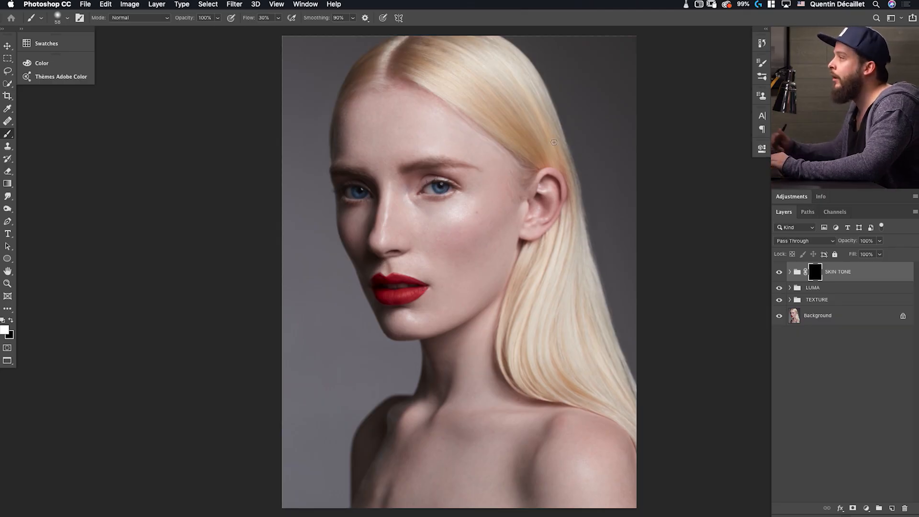
left_click_drag(383, 242, 405, 239)
left_click_drag(430, 443, 399, 471)
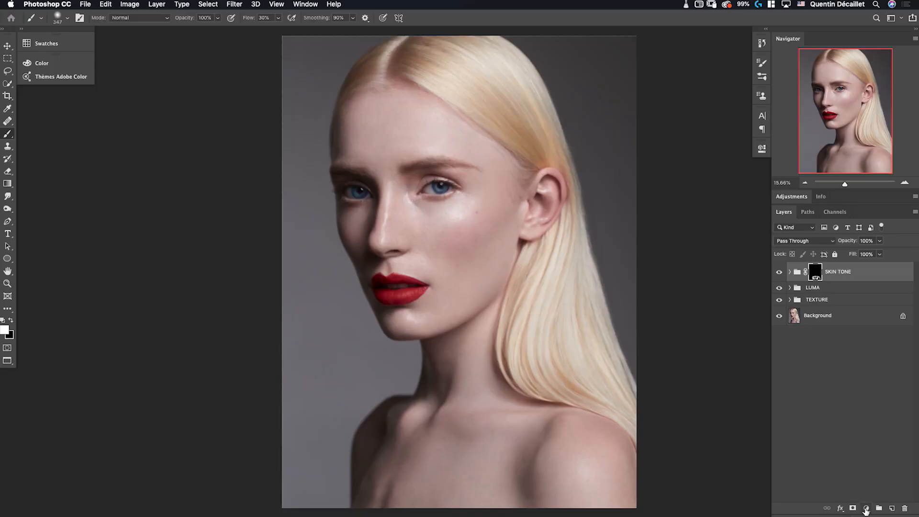
Add a bright red ff1600 solid color fill layer above the SKIN TONE group and set its blend mode to Saturation.
left_click(866, 510)
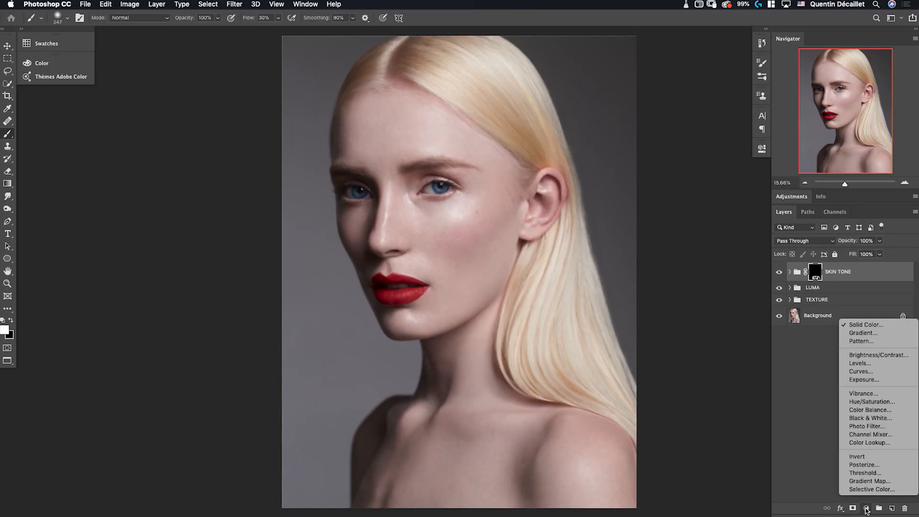
left_click(881, 328)
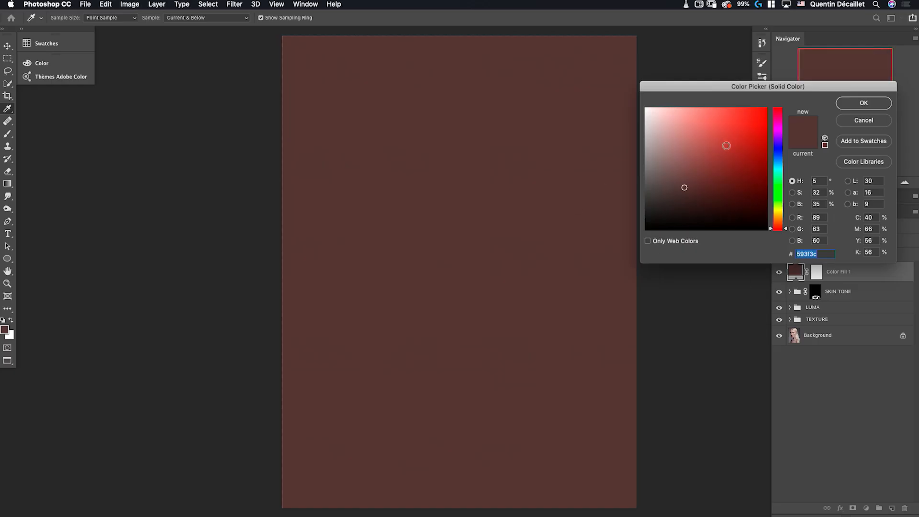
left_click(713, 163)
left_click_drag(713, 163, 766, 108)
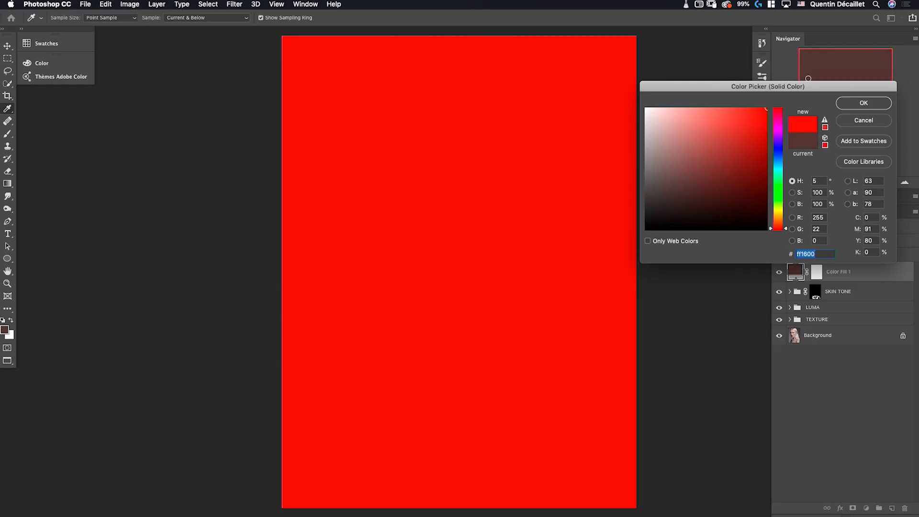
left_click(794, 193)
left_click(794, 205)
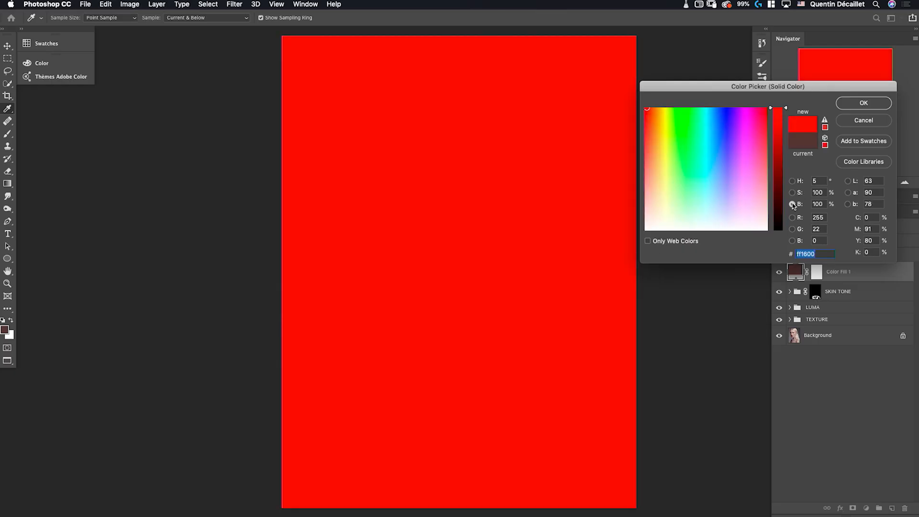
double_click(821, 192)
left_click(800, 183)
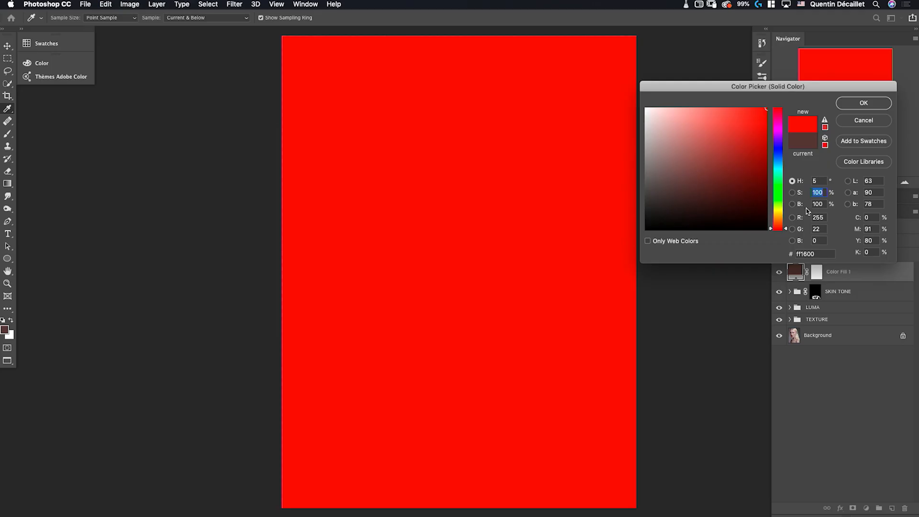
left_click(856, 105)
left_click(813, 241)
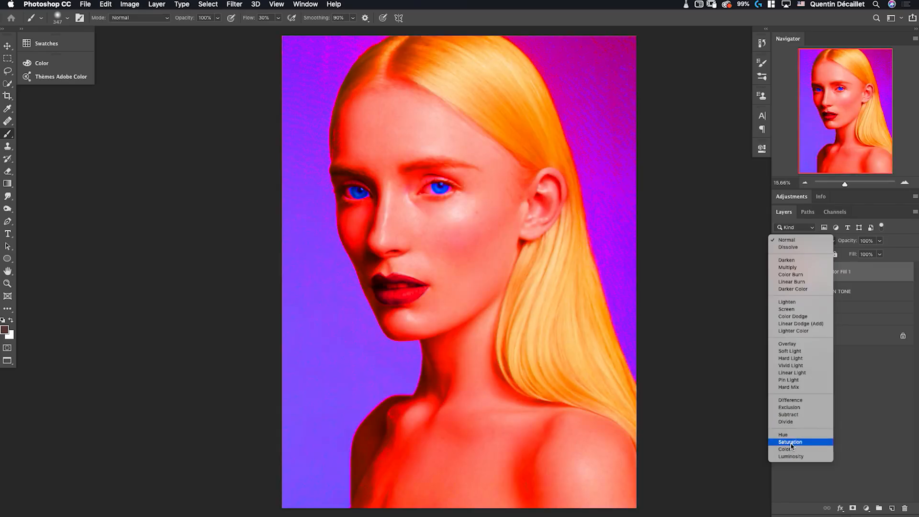
left_click(791, 442)
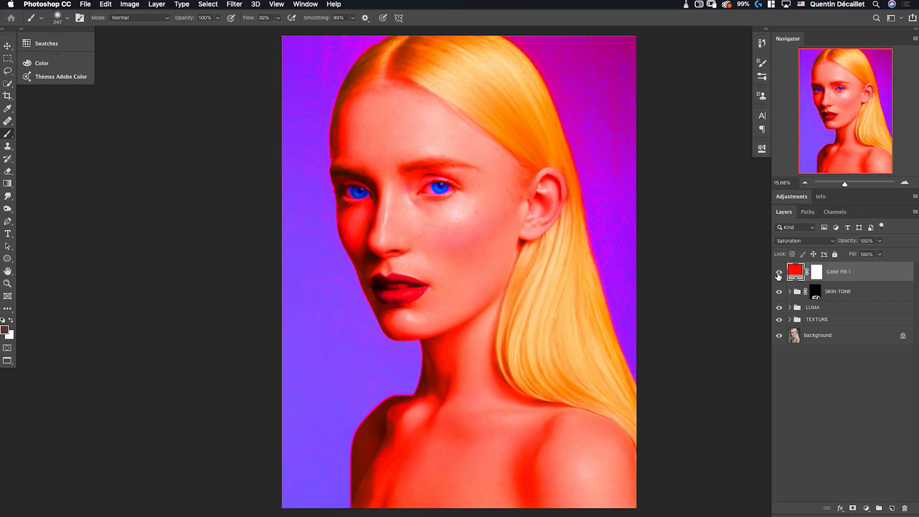
Hide the red saturation fill and paint more white on the SKIN TONE mask over the face.
left_click(779, 275)
left_click(815, 291)
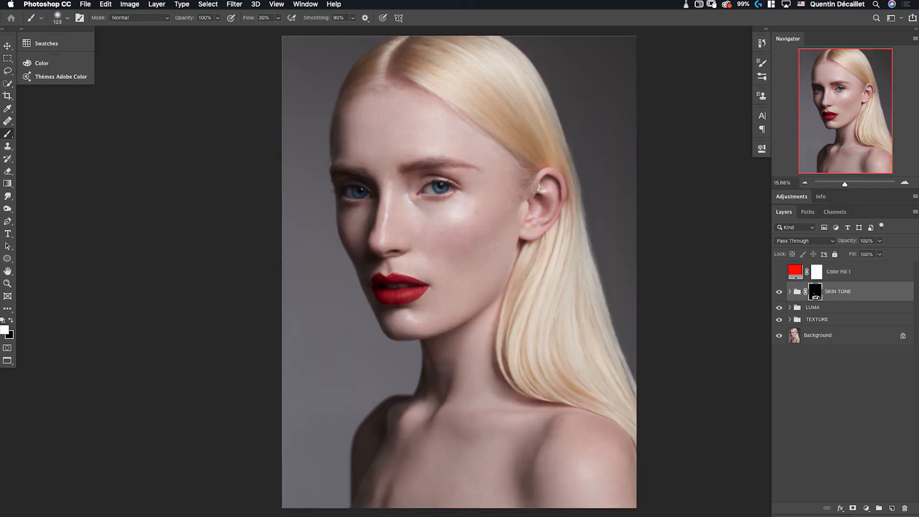
mouse_move(392, 197)
left_mouse_down()
mouse_move(381, 253)
mouse_move(352, 206)
mouse_move(392, 193)
left_mouse_up()
Expand the SKIN TONE group and resample the MIDTONES fill color from the bridge of the nose.
left_click(789, 291)
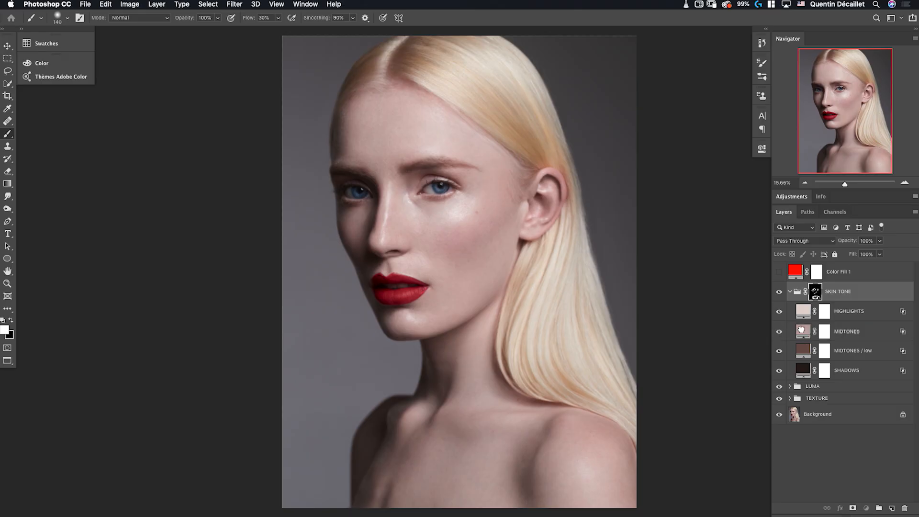
double_click(802, 333)
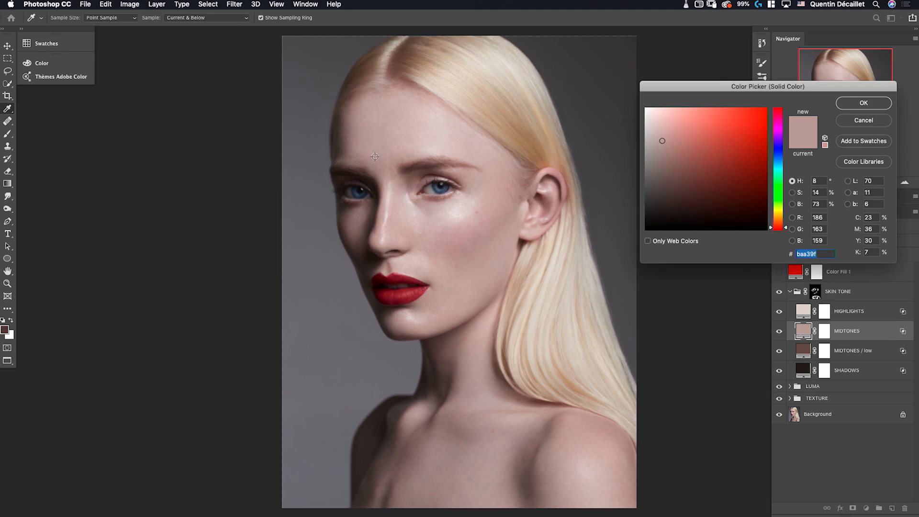
left_click(382, 209)
left_click(864, 104)
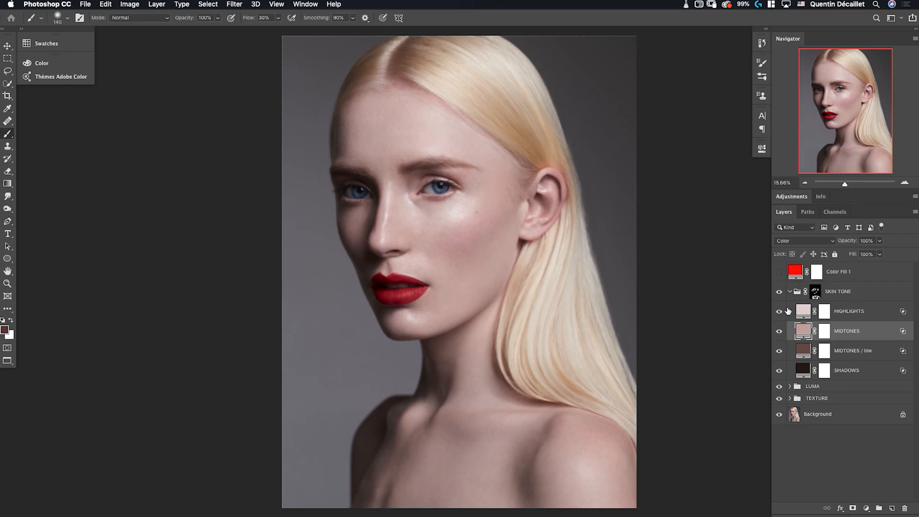
Set the HIGHLIGHTS layer's Blend If underlying-layer black slider to 188 / 255.
left_click(779, 292)
double_click(892, 316)
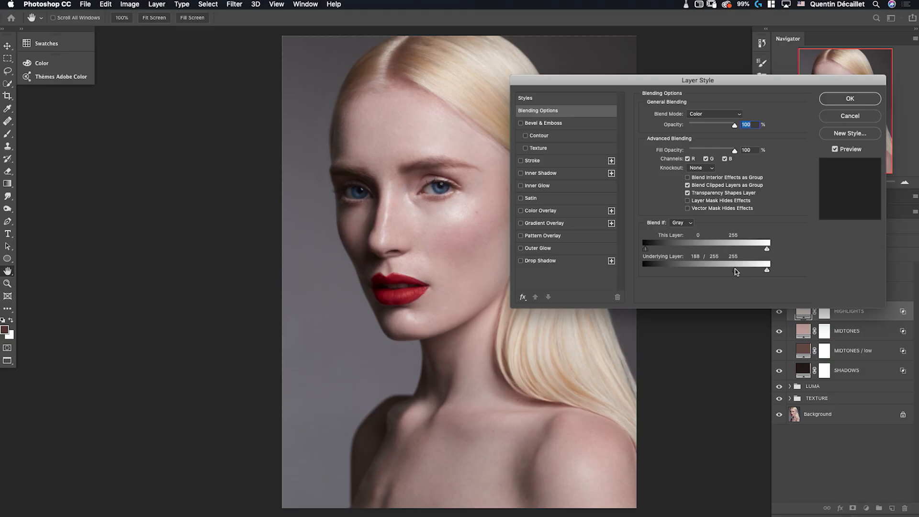
left_click(845, 101)
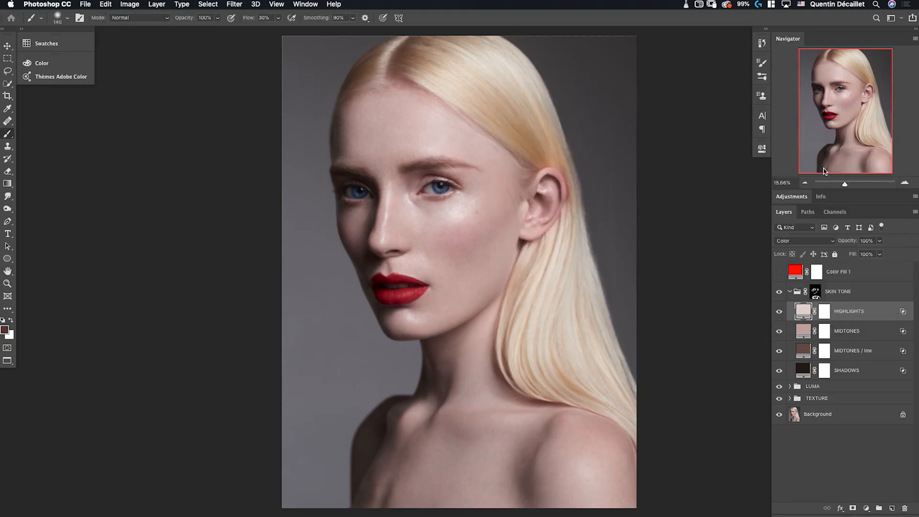
Change the HIGHLIGHTS fill color to a pinker skin tone sampled from the edge of the cheek highlight below the eye.
left_click(779, 312)
double_click(803, 312)
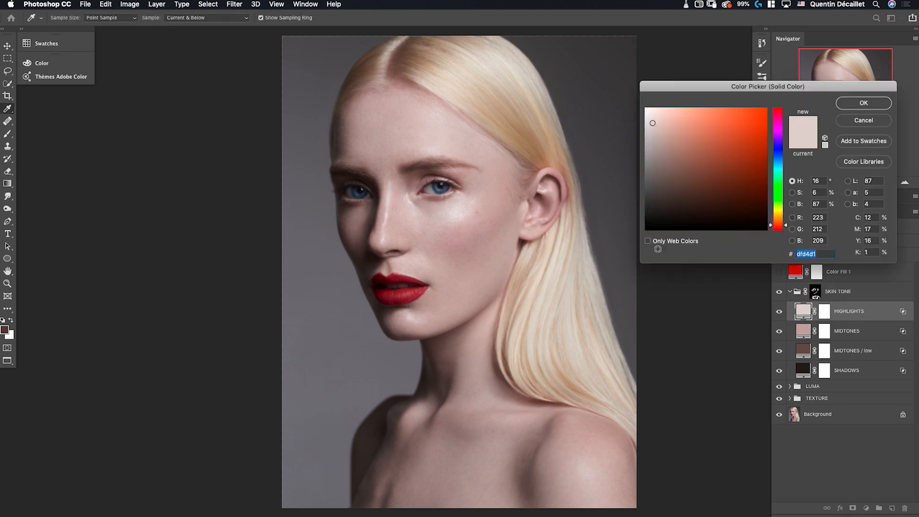
left_click(468, 205)
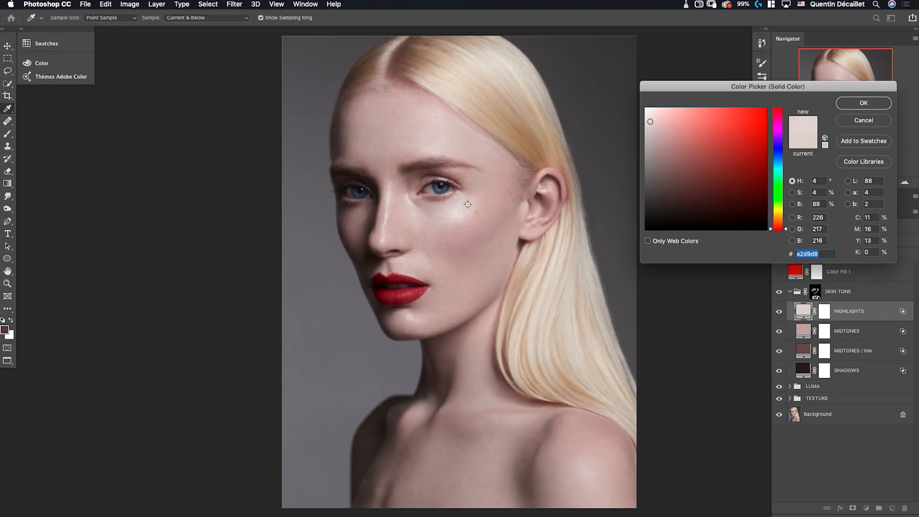
left_click(475, 198)
left_click(855, 107)
key("b")
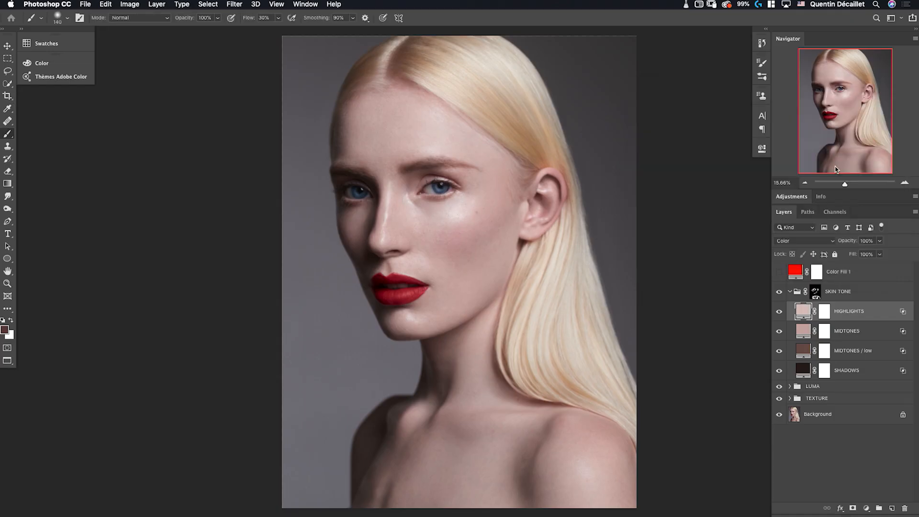
Target the SKIN TONE group's mask and extend the white painting over more of the skin.
left_click(778, 292)
left_click(815, 292)
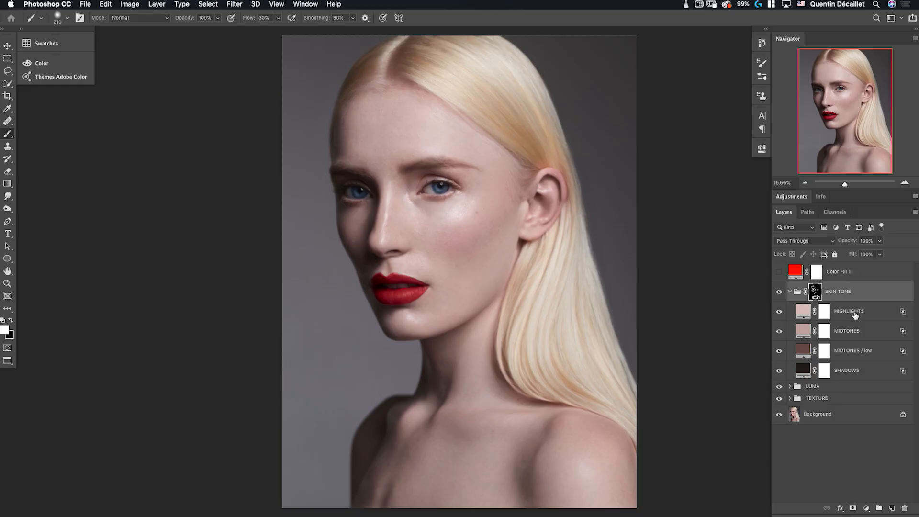
Set the HIGHLIGHTS layer's blend mode to Hue.
left_click(854, 315)
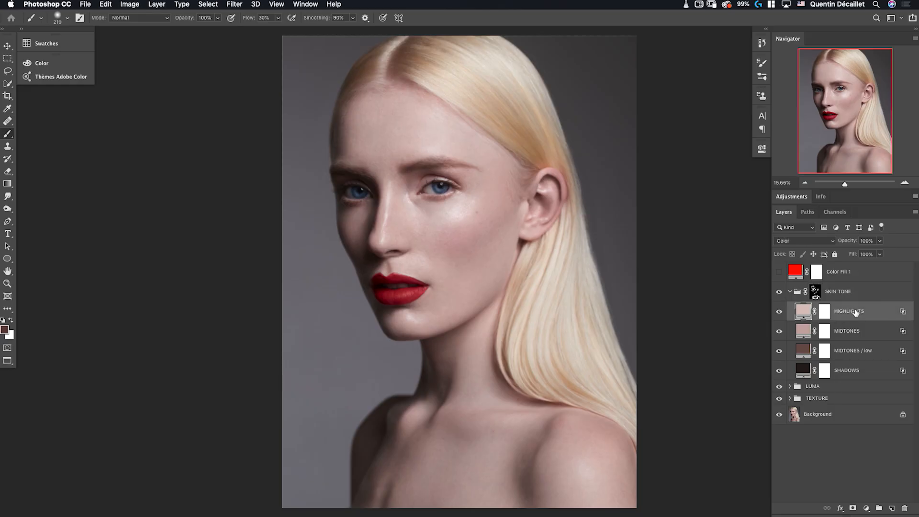
left_click(807, 240)
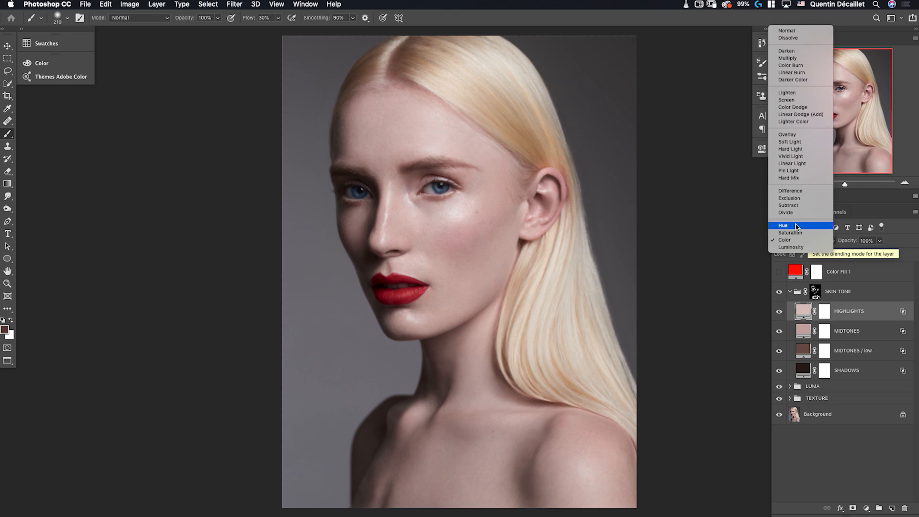
left_click(796, 226)
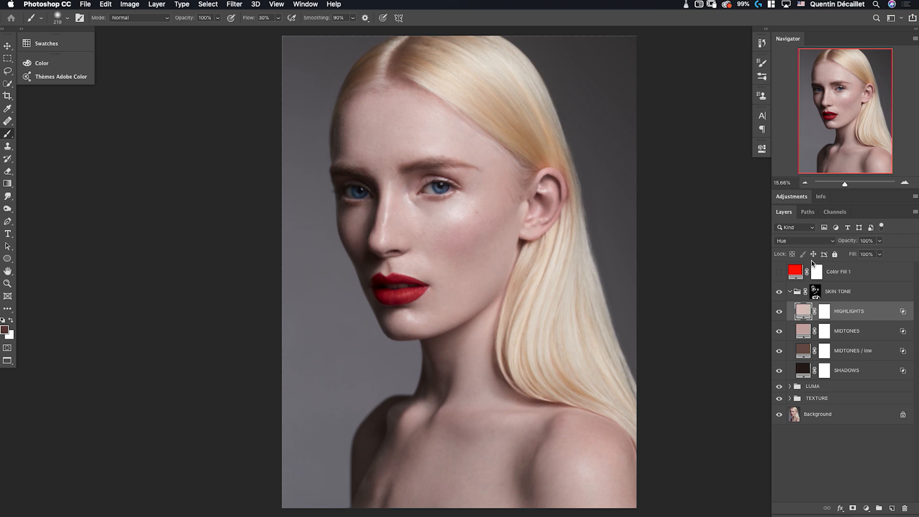
Duplicate the HIGHLIGHTS layer, naming the copy HIGHLIGHTS SAT and the original HIGHLIGHTS HUE.
key("super+j")
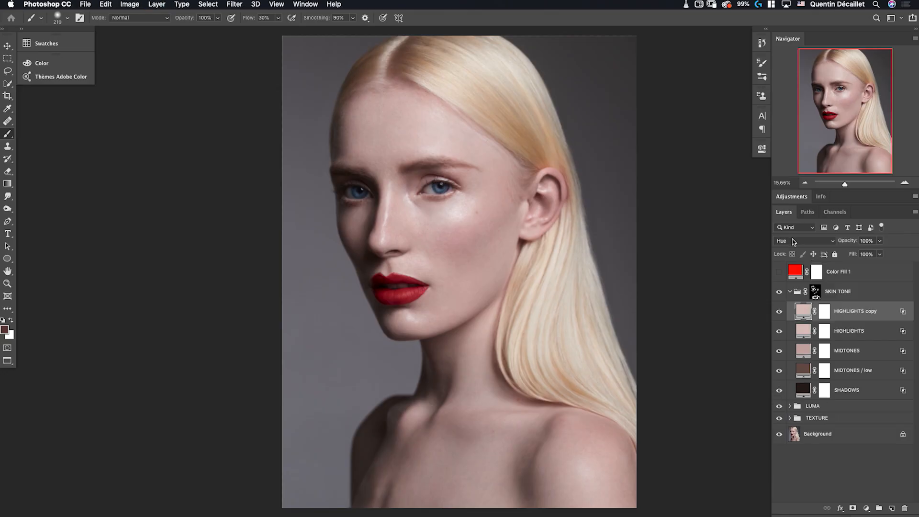
double_click(872, 311)
double_click(871, 311)
type("SAT")
key("Return")
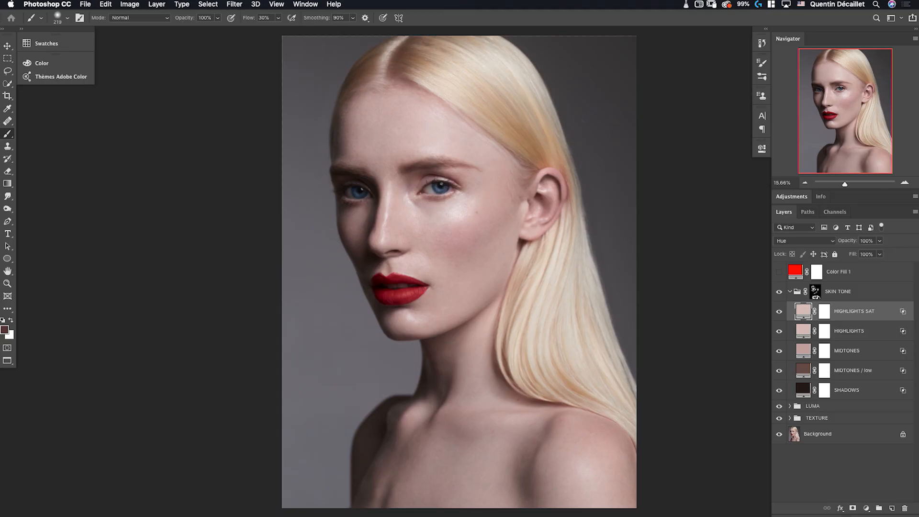
double_click(861, 331)
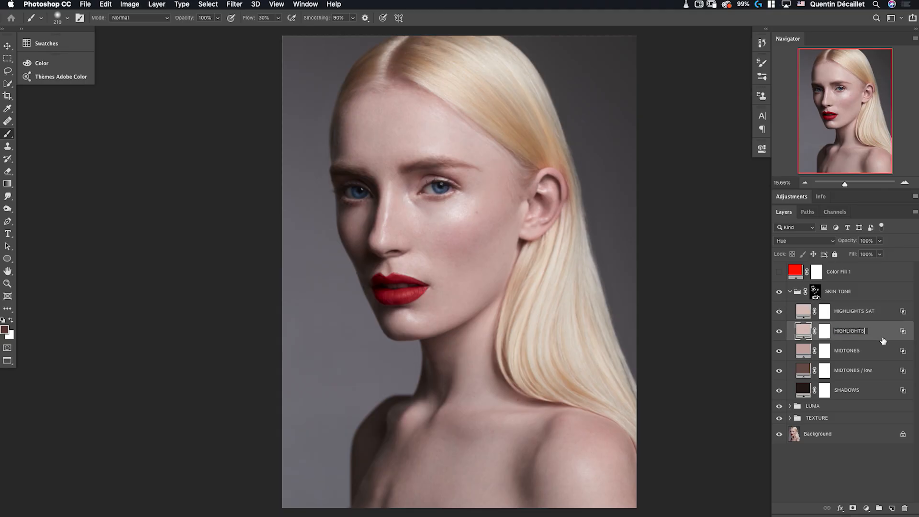
type("HUE")
key("Return")
Set the HIGHLIGHTS SAT layer's blend mode to Saturation.
left_click(873, 316)
left_click(800, 241)
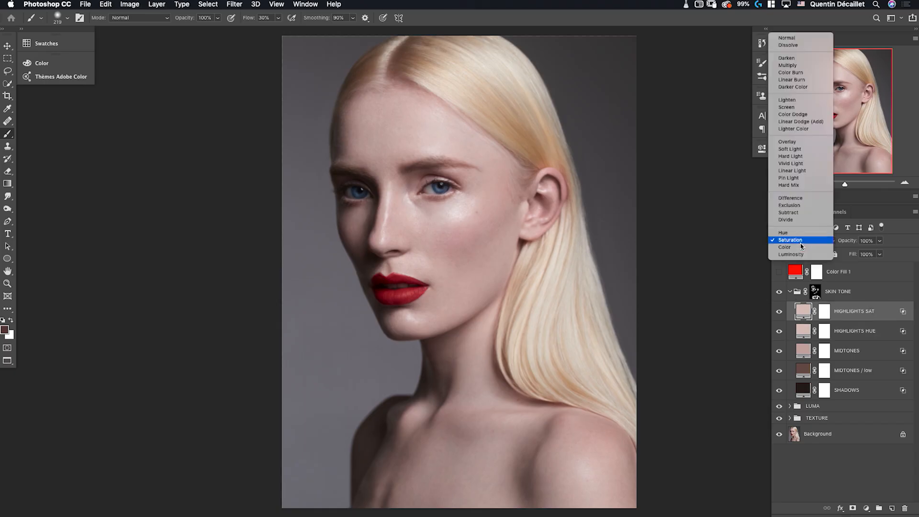
left_click(800, 241)
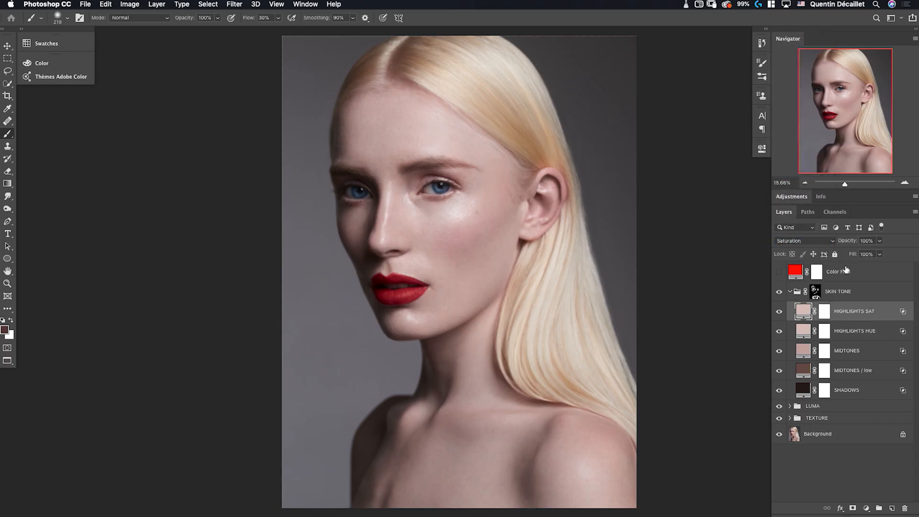
Try a lower opacity on the HIGHLIGHTS SAT layer and restore it to 100%.
left_click(880, 241)
left_click_drag(865, 254, 850, 254)
left_click(887, 321)
left_click(879, 254)
left_click_drag(883, 255, 910, 254)
Try the Screen blend mode on the HIGHLIGHTS SAT layer and compare the image with and without the layer.
left_click(822, 246)
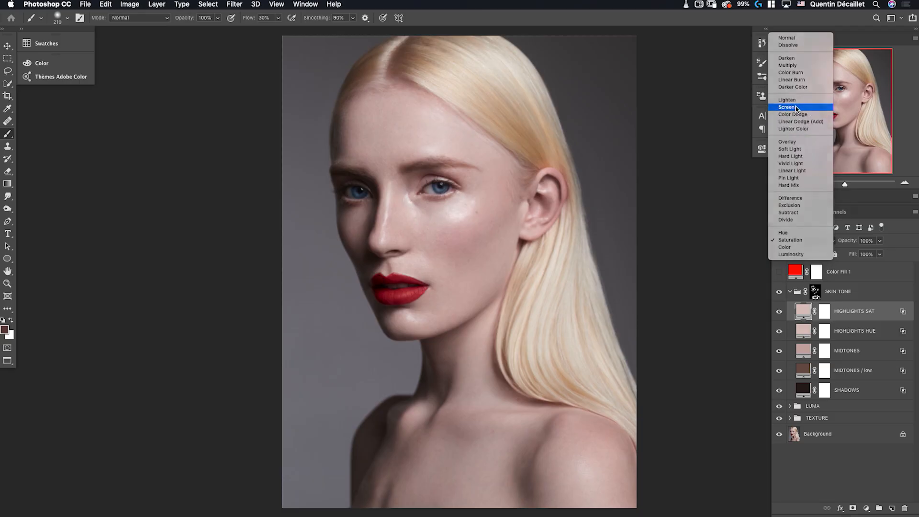
left_click(795, 107)
left_click(778, 312)
left_click(778, 312)
Try the Linear Dodge (Add) blend mode on the HIGHLIGHTS SAT layer and compare its effect on and off.
left_click(804, 239)
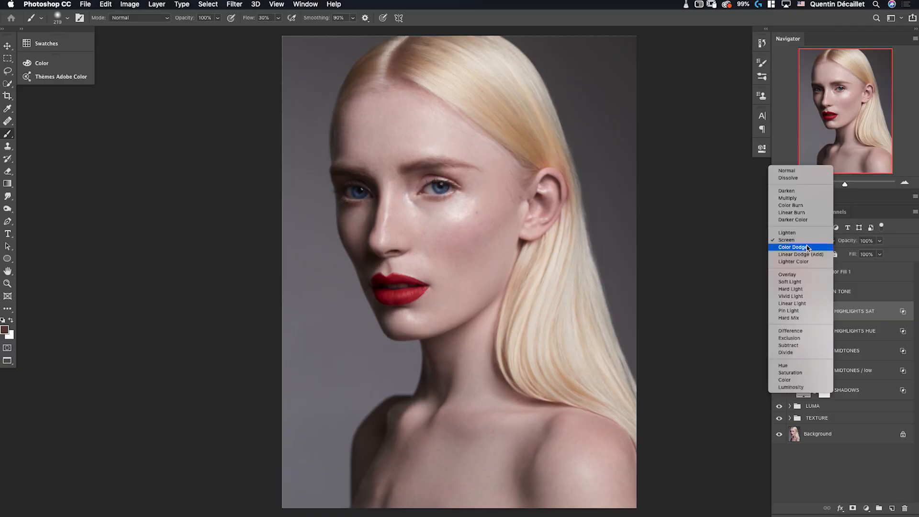
left_click(808, 254)
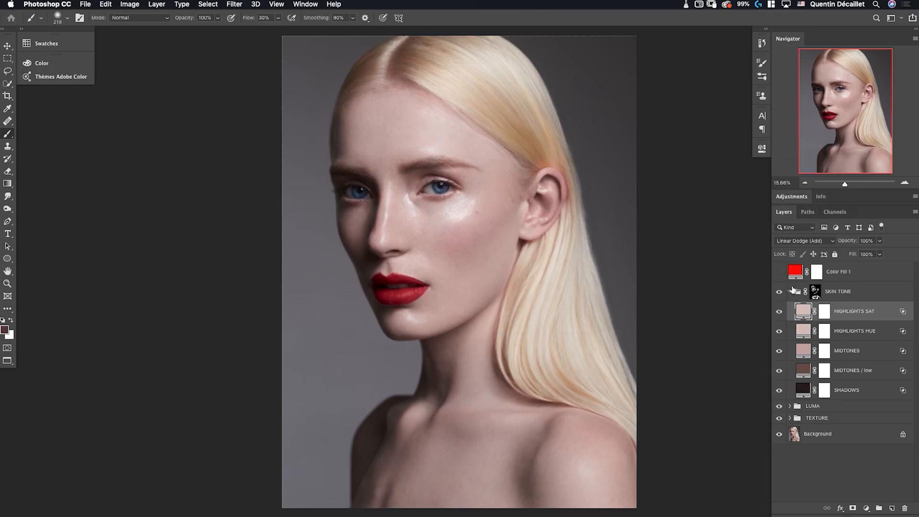
left_click(780, 312)
left_click(780, 312)
Paint white on the SKIN TONE group's mask over the cheek highlight and chin, and compare the group on and off.
left_click(815, 291)
mouse_move(422, 211)
left_mouse_down()
mouse_move(465, 206)
mouse_move(435, 225)
mouse_move(452, 202)
mouse_move(473, 200)
mouse_move(467, 211)
mouse_move(420, 225)
mouse_move(460, 211)
left_mouse_up()
left_click_drag(423, 320, 415, 320)
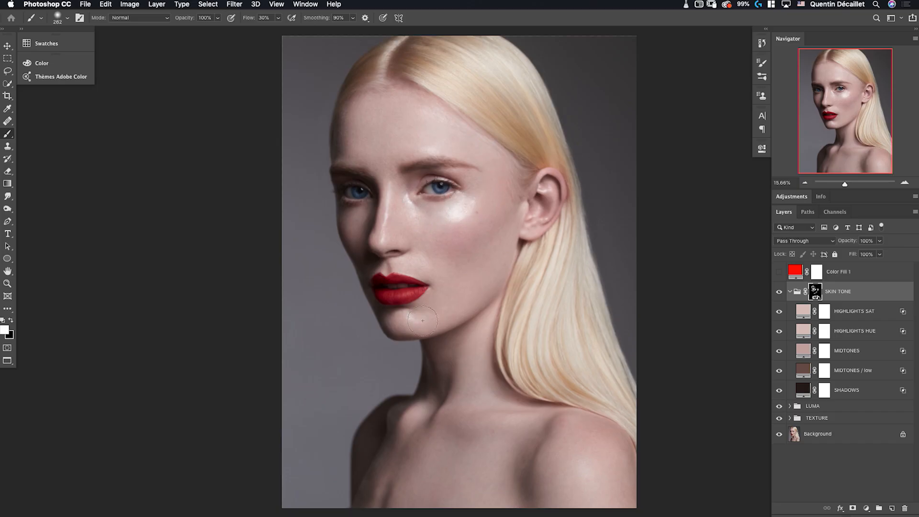
left_click(779, 292)
left_click(780, 292)
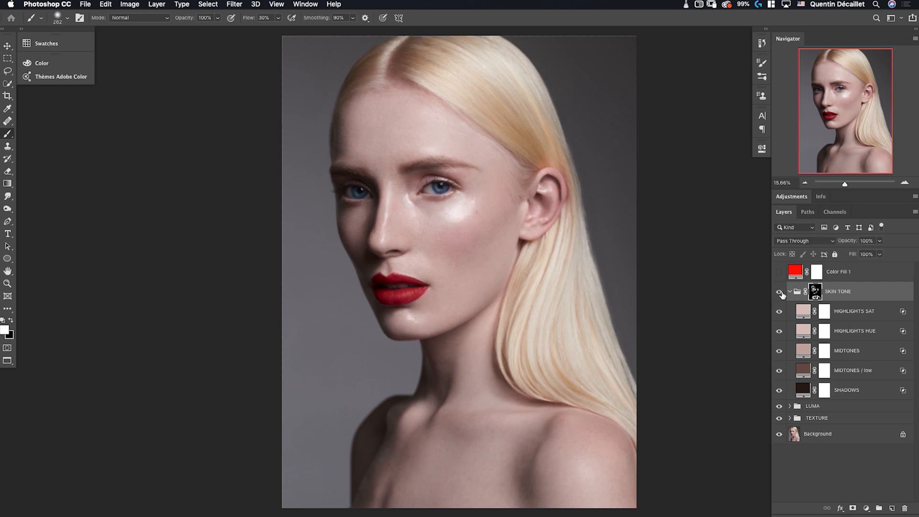
Lower the HIGHLIGHTS SAT layer's opacity to 29%, trying Screen blending before returning its blend mode to Saturation.
left_click(848, 317)
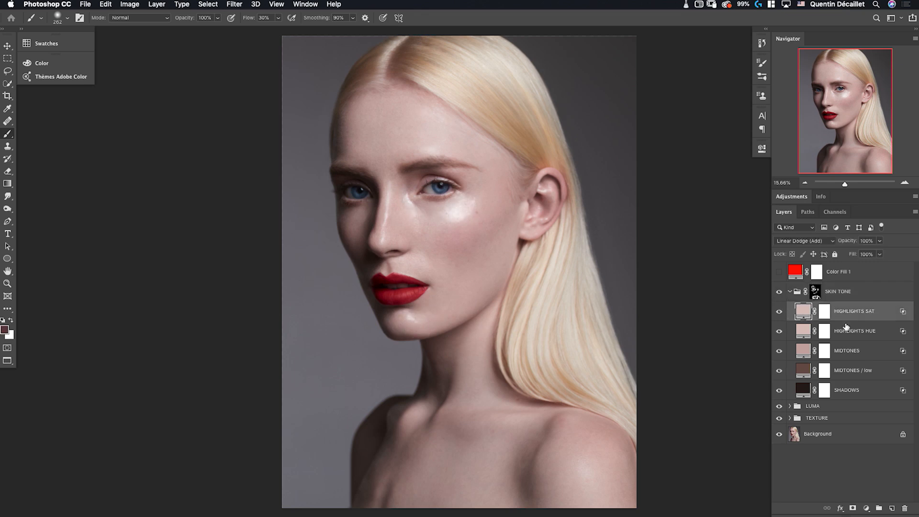
left_click(823, 241)
left_click(815, 224)
left_click(879, 241)
left_click_drag(861, 254, 848, 254)
left_click(823, 312)
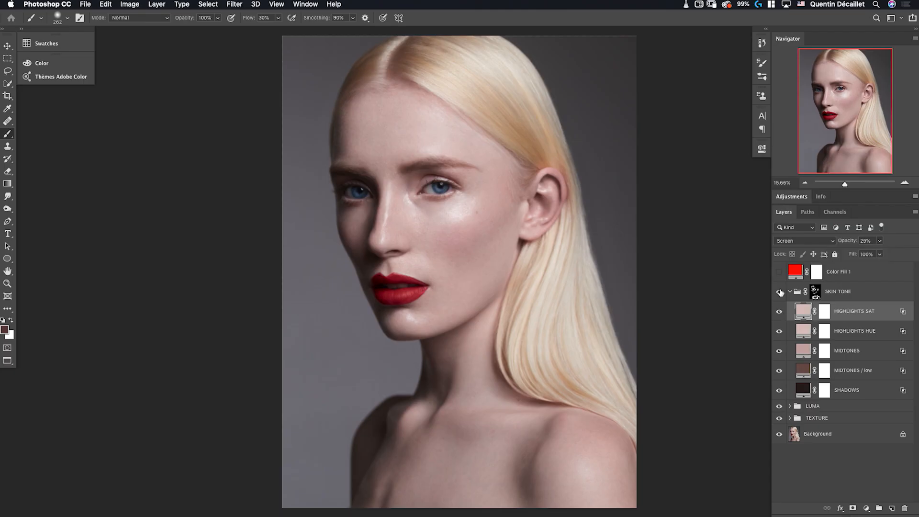
left_click(779, 292)
left_click(790, 243)
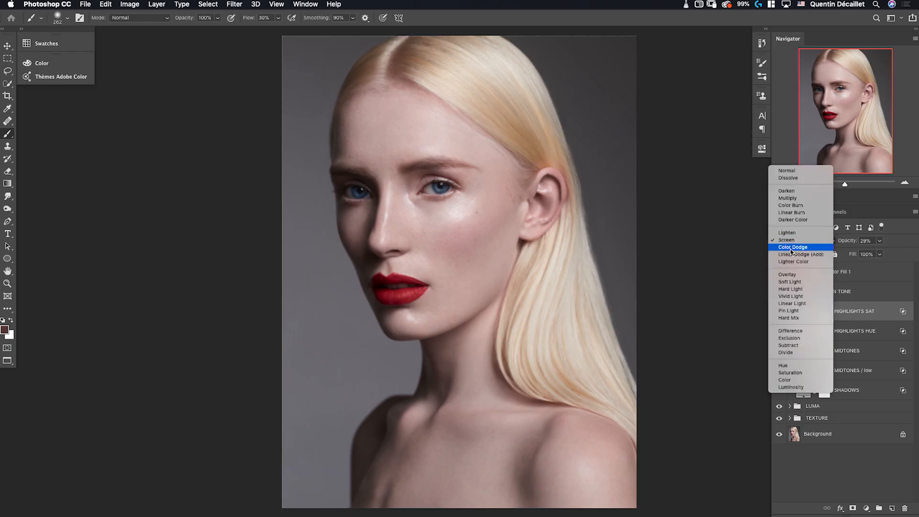
left_click(790, 373)
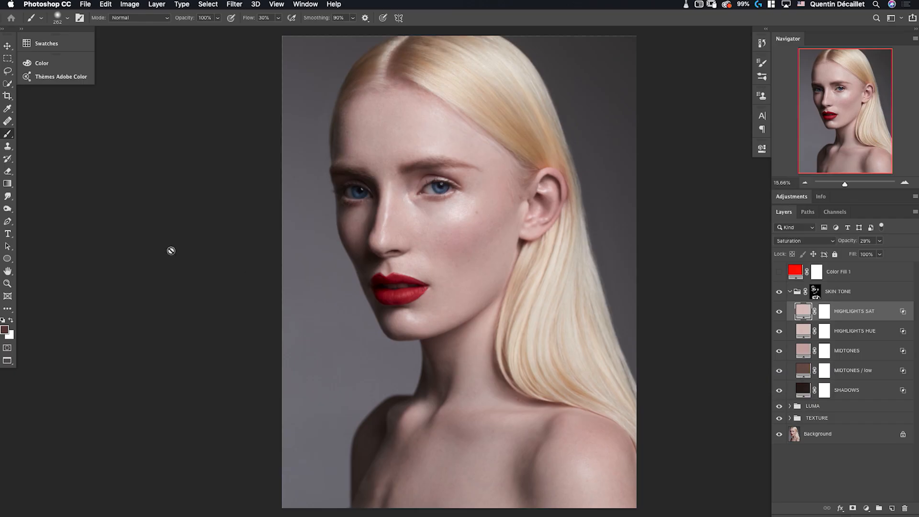
Delete the red Color Fill 1 check layer and collapse the SKIN TONE group.
left_click(858, 277)
key("BackSpace")
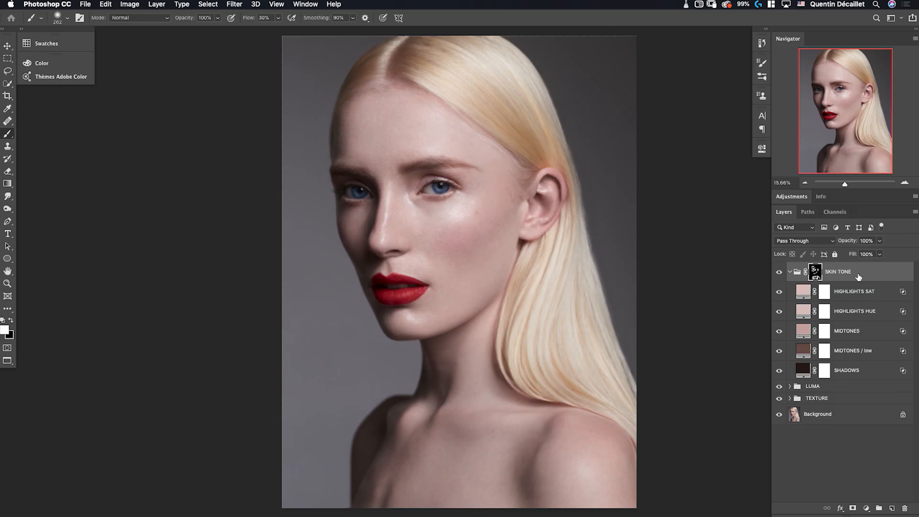
left_click(790, 271)
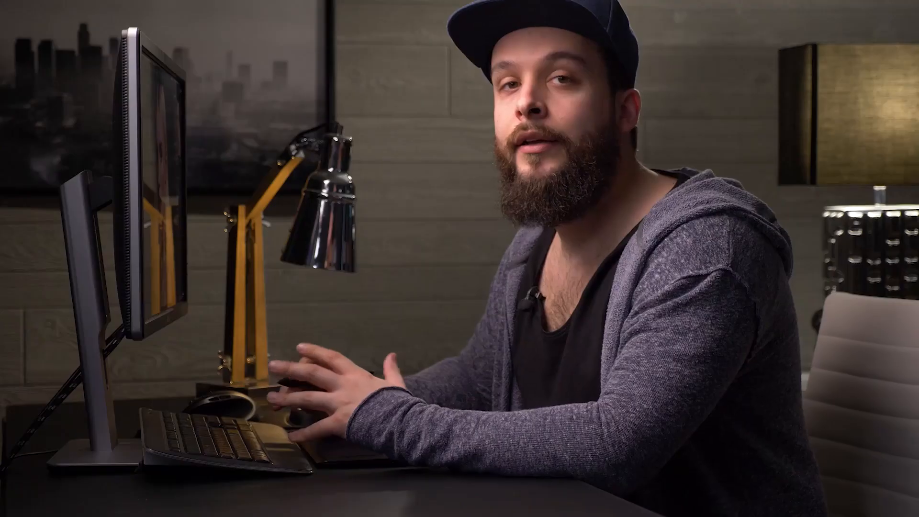
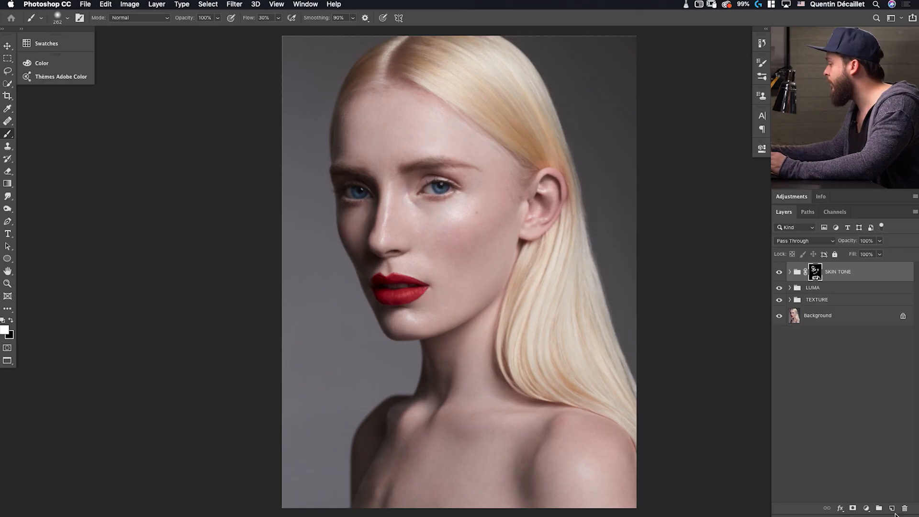
Add a new empty layer above the SKIN TONE group and name it COLOR LOC.
left_click(892, 508)
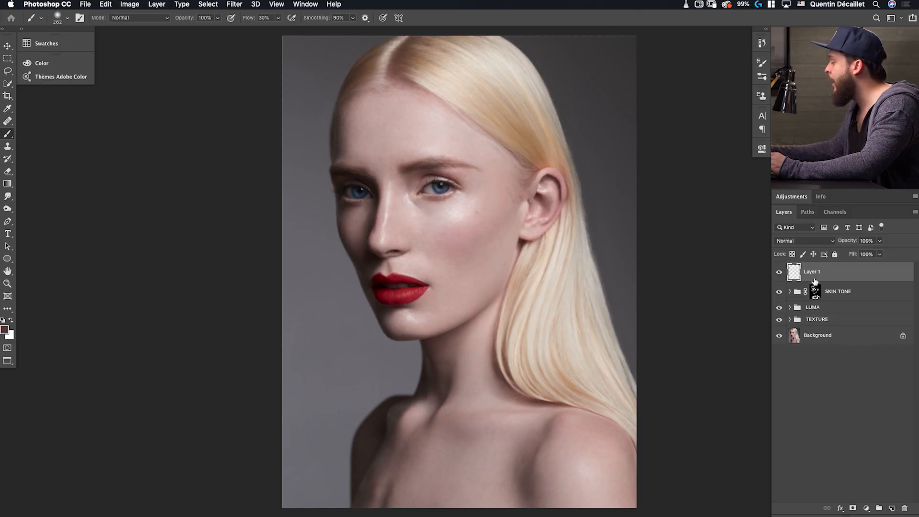
double_click(811, 273)
type("CV")
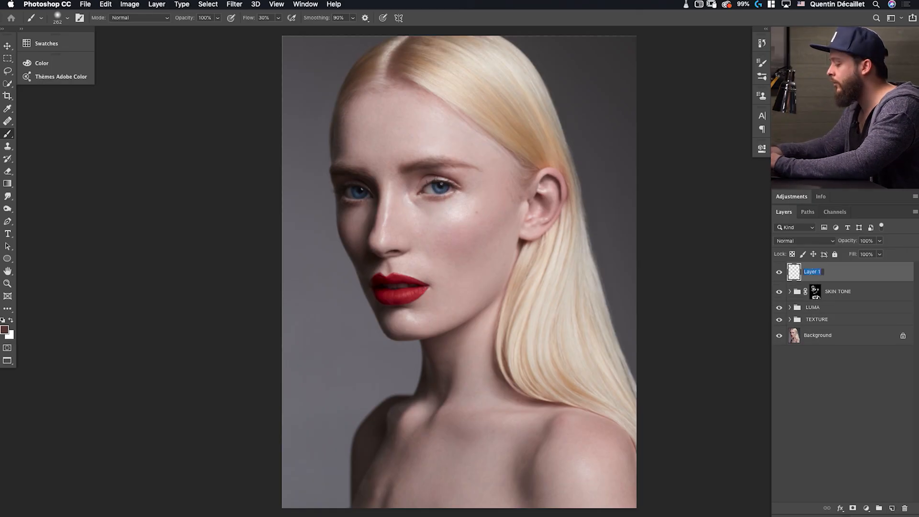
type("LOR LOC")
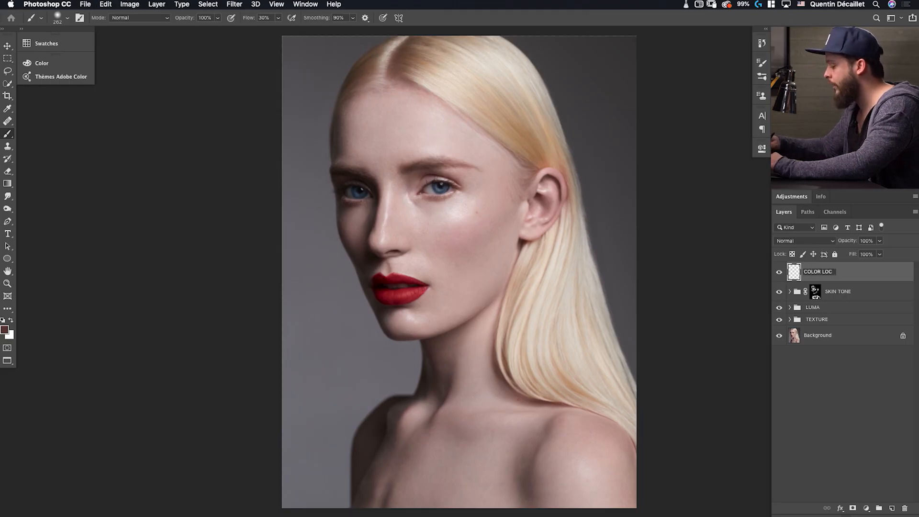
type(".")
key("Return")
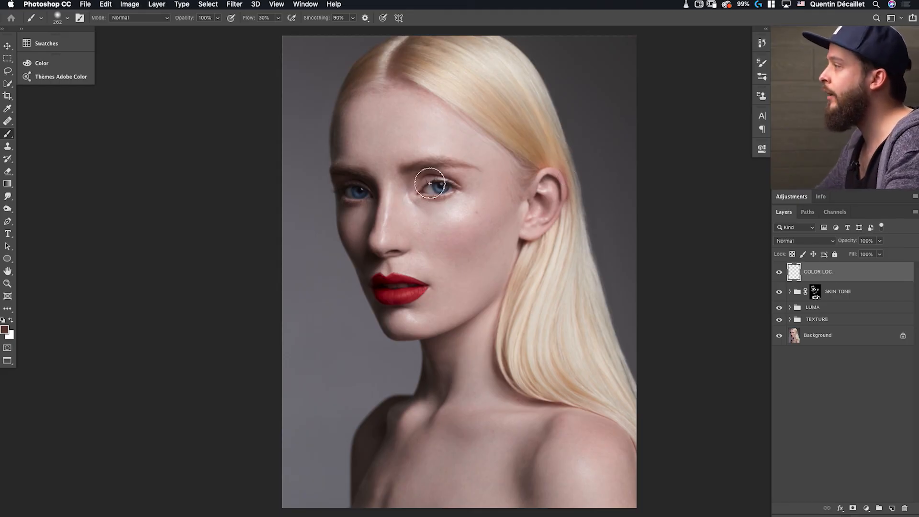
With a 110 px brush, sample the darker root color beside the parting and dab it onto the nearby hair.
mouse_move(448, 102)
left_mouse_down()
mouse_move(434, 101)
mouse_move(431, 78)
mouse_move(410, 67)
left_mouse_up()
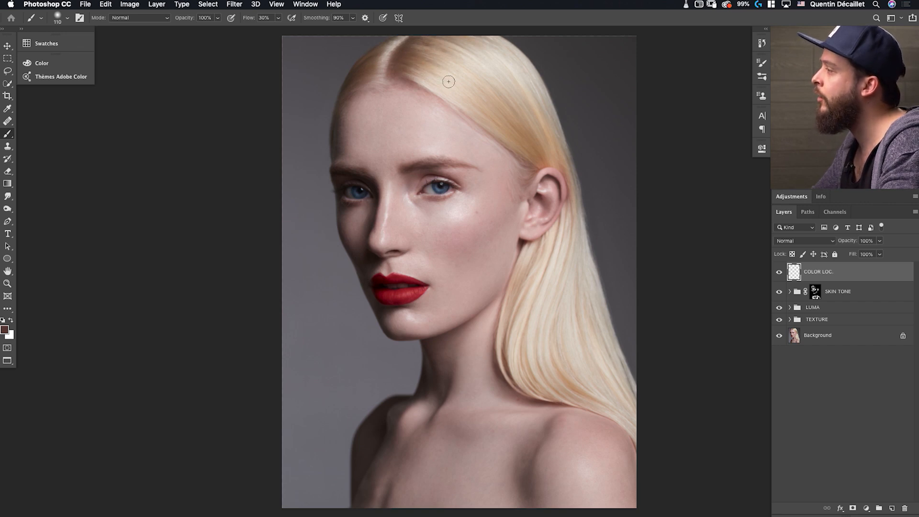
left_click(418, 47, "alt")
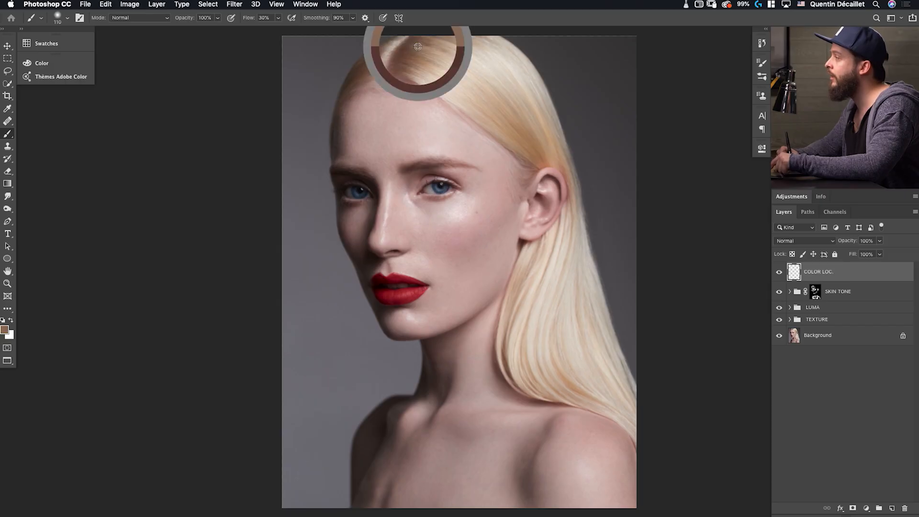
left_click_drag(423, 62, 419, 61)
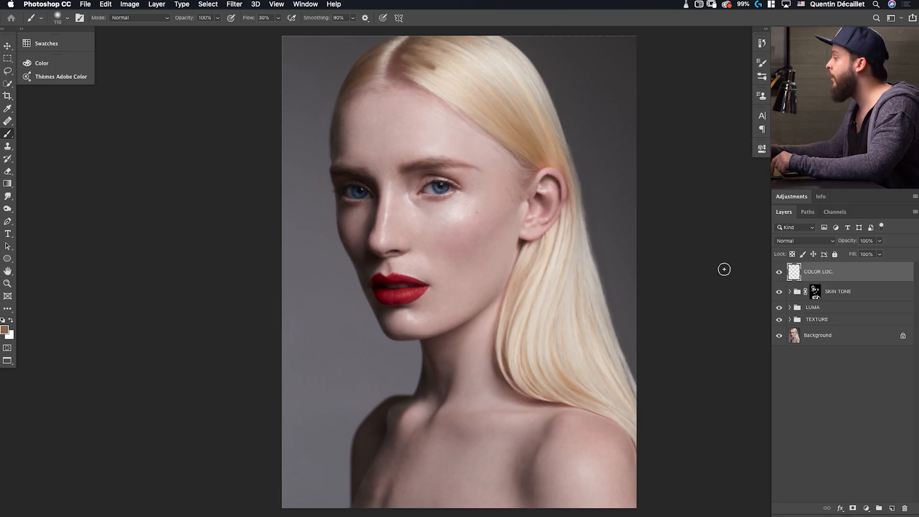
Set the COLOR LOC. layer's blend mode to Color.
left_click(804, 240)
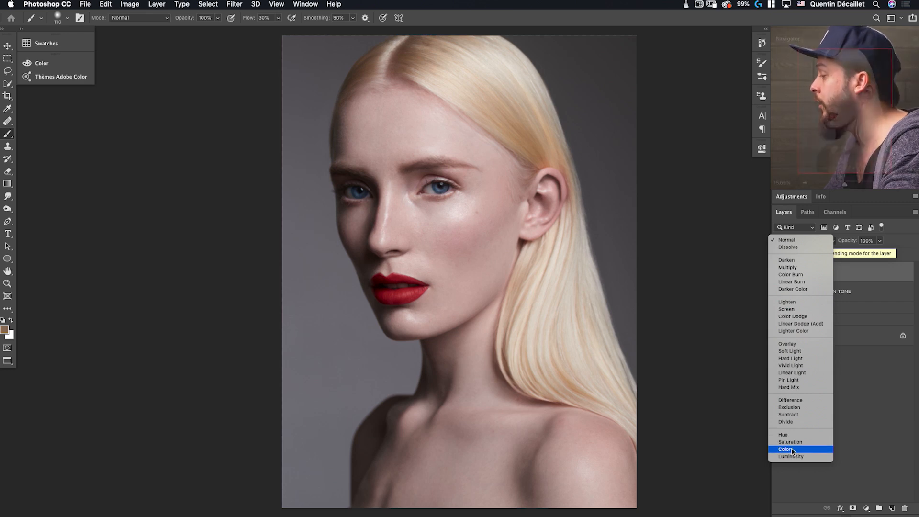
left_click(792, 450)
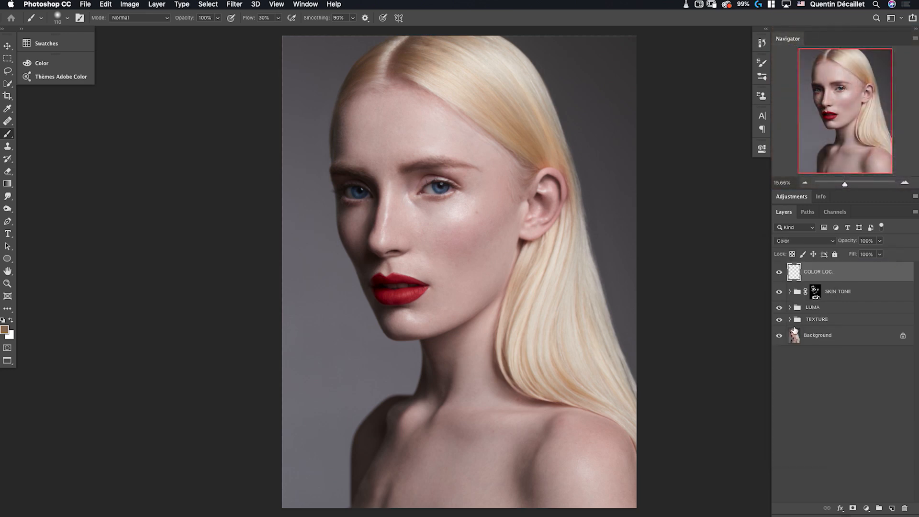
left_click(787, 243)
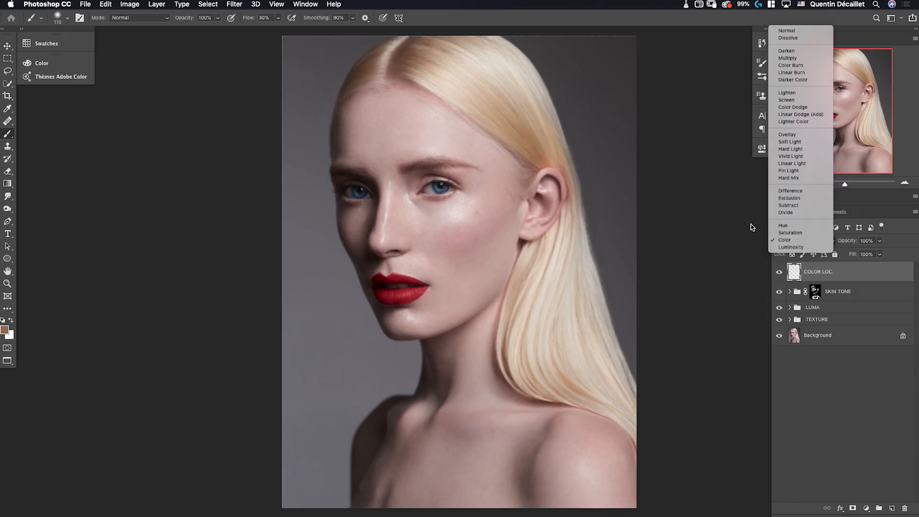
left_click(861, 276)
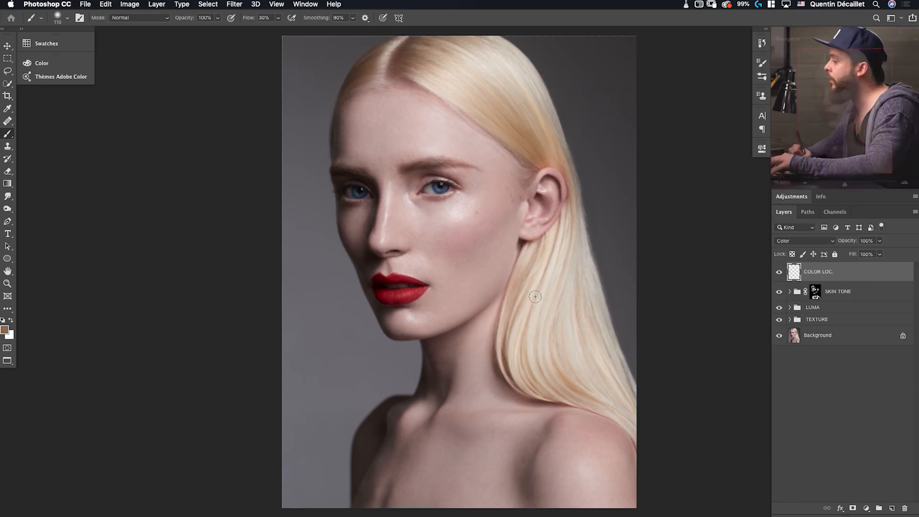
Sample neighboring hair tones repeatedly and paint them over the discolored hair along the crown, using 30% flow on the COLOR LOC. layer.
left_click(565, 360, "alt")
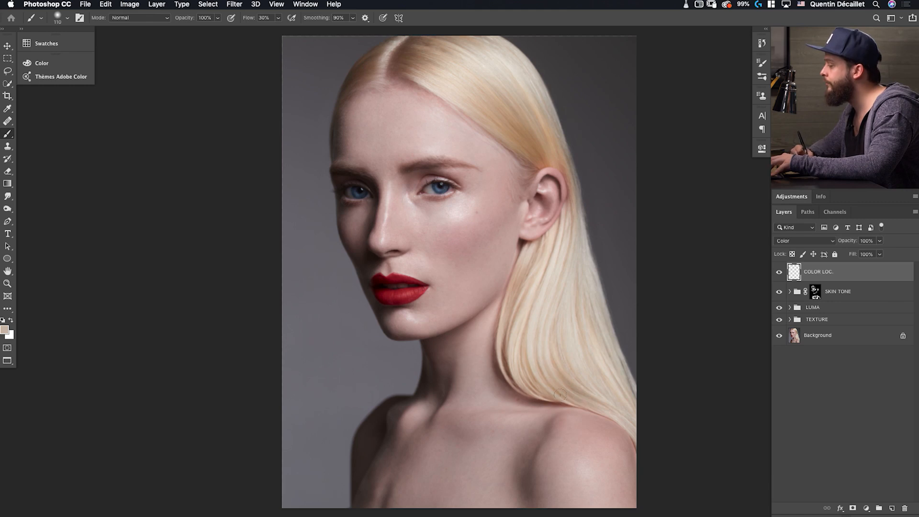
left_click(430, 70, "alt")
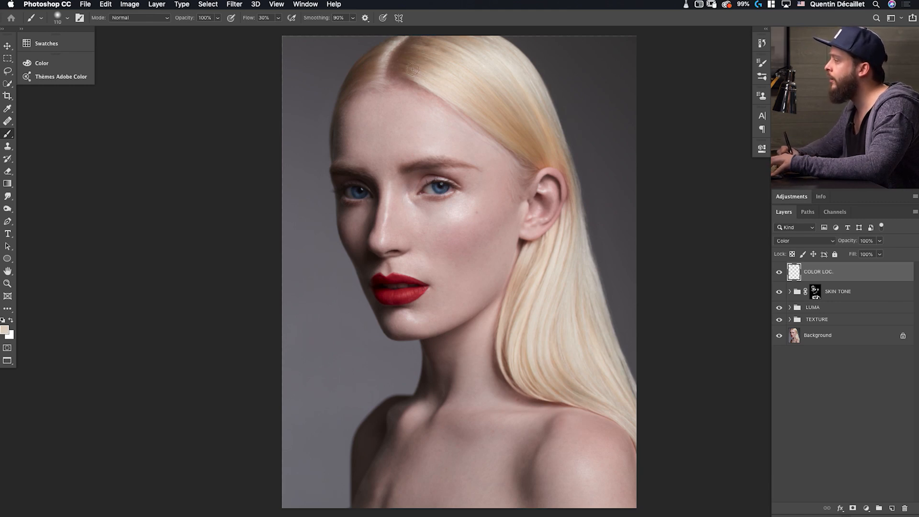
left_click(462, 36, "alt")
left_click(463, 39, "alt")
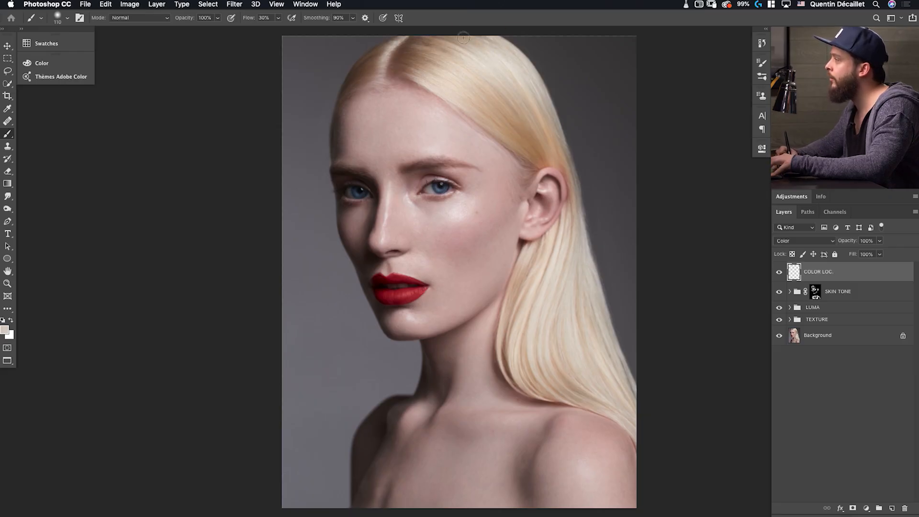
left_click(425, 43, "alt")
left_click(459, 34, "alt")
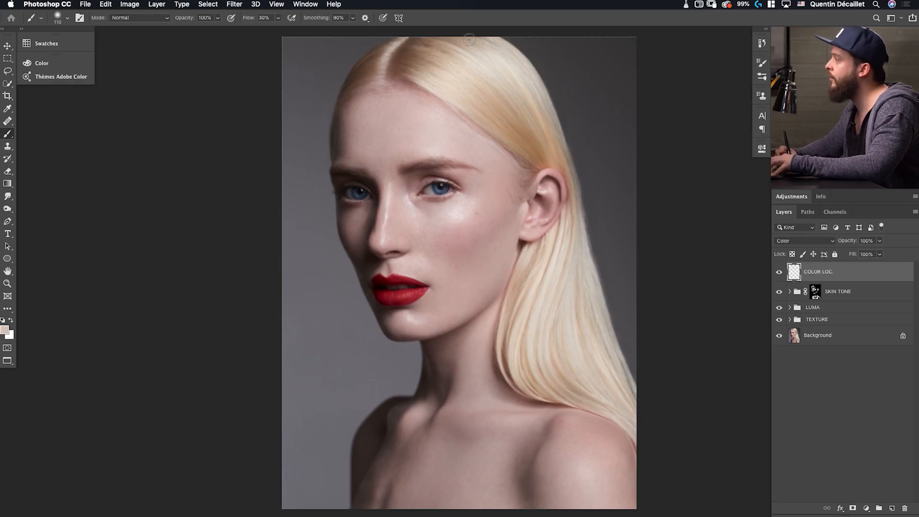
scroll(455, 32, "up", 1)
left_click(444, 37, "alt")
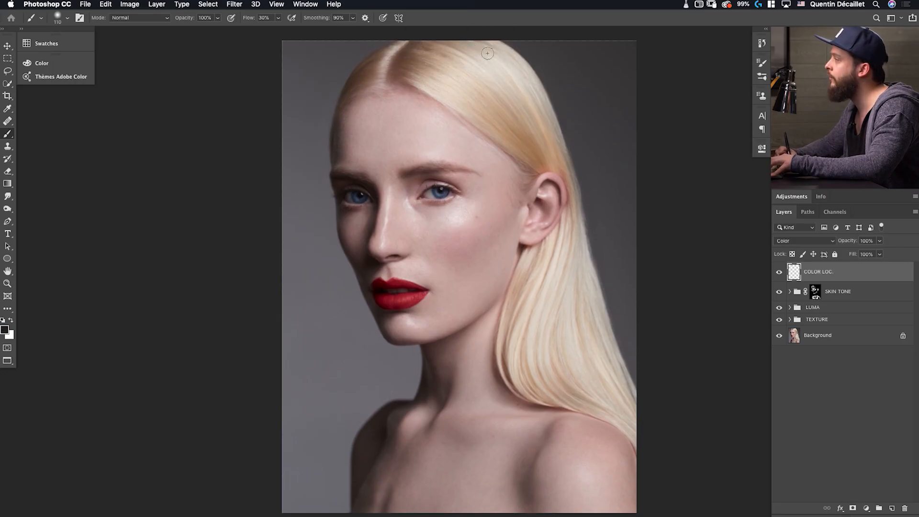
left_click(449, 46, "alt")
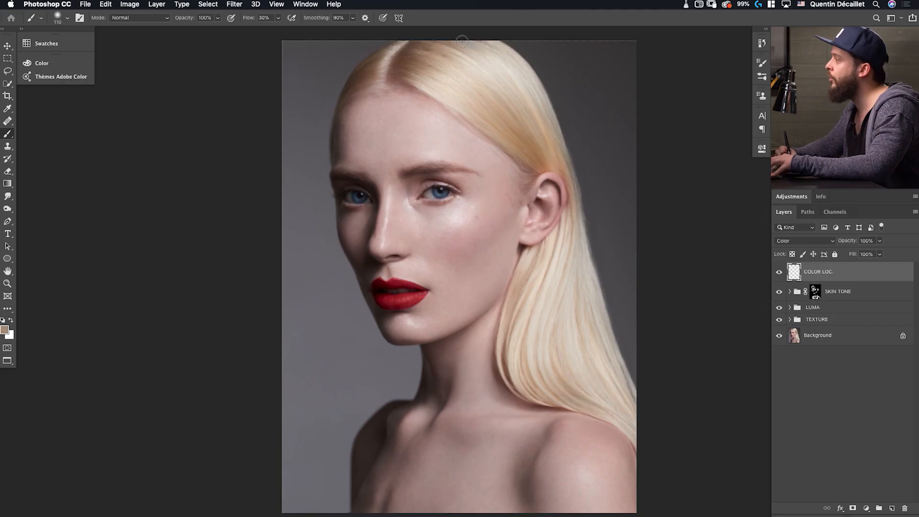
left_click(462, 41, "alt")
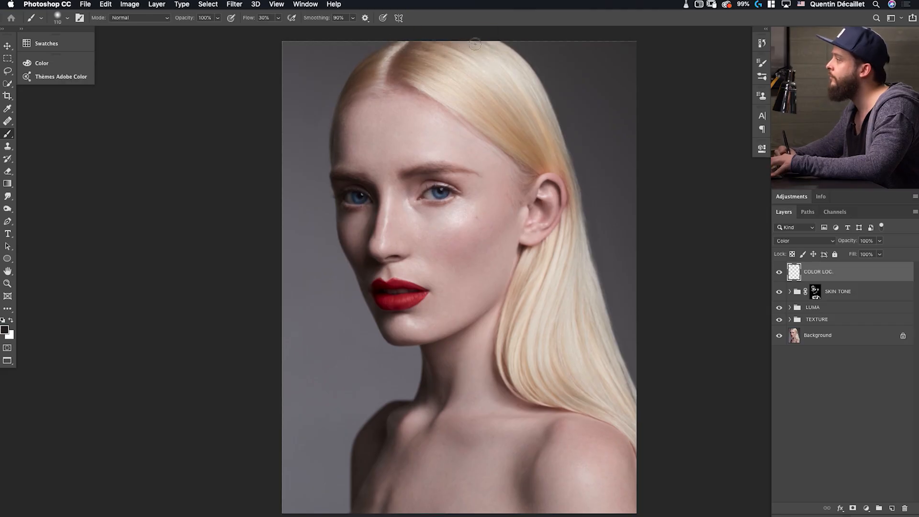
left_click(460, 43, "alt")
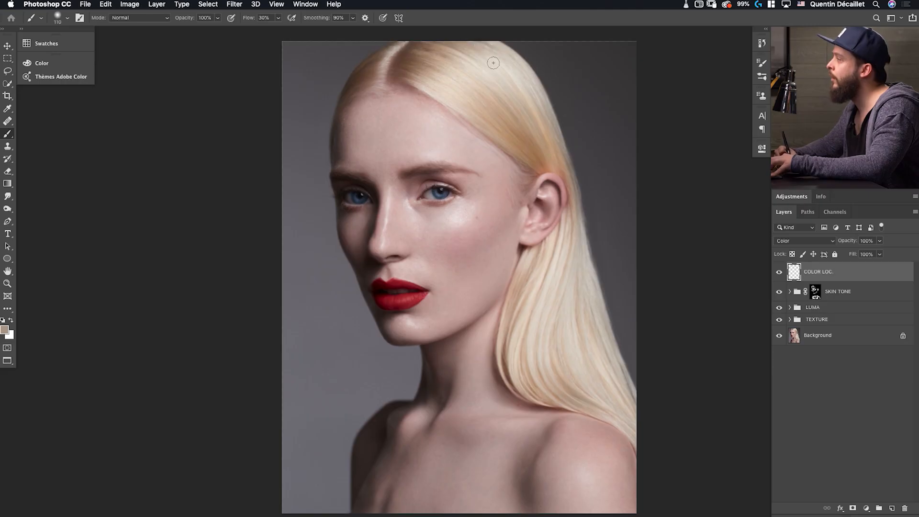
Sample hair and skin tones on both sides of the parting and paint them over the color shifts along the hairline.
left_click(375, 62, "alt")
left_click(367, 75, "alt")
left_click(356, 80, "alt")
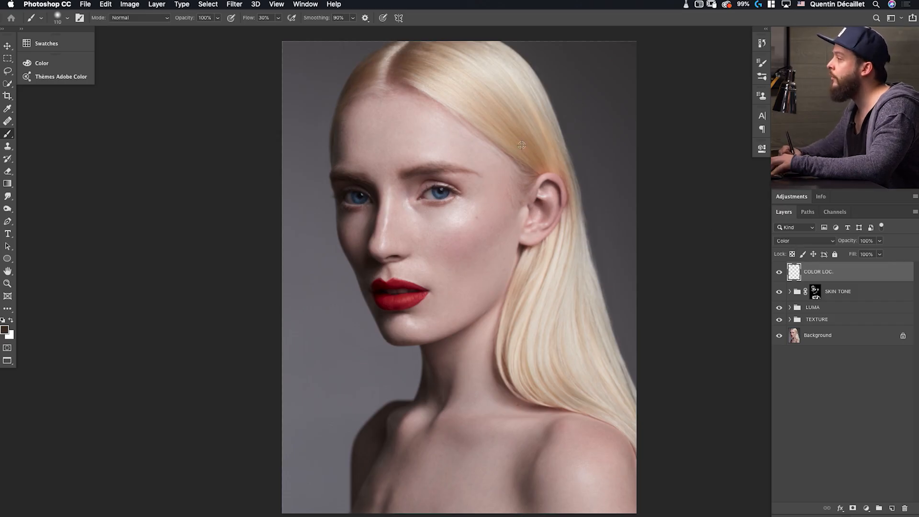
left_click(425, 82, "alt")
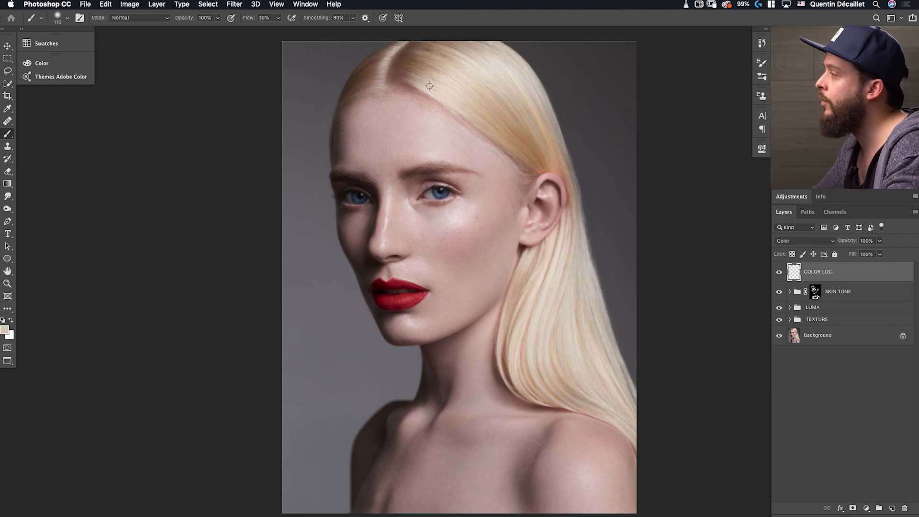
left_click(432, 81, "alt")
left_click(427, 85, "alt")
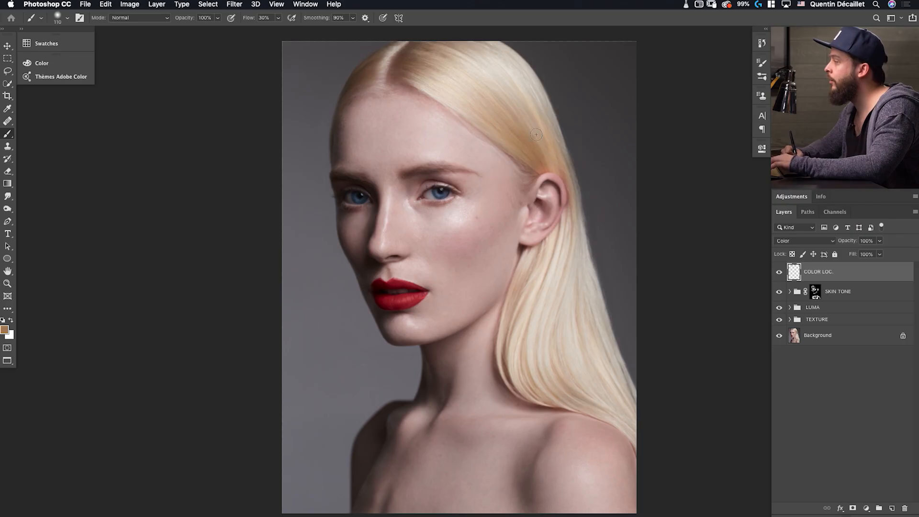
Even out the orange hair above the ear by painting with sampled nearby tones, lowering the brush flow to 2%.
left_click(553, 160, "alt")
left_click(545, 151, "alt")
left_click(530, 154, "alt")
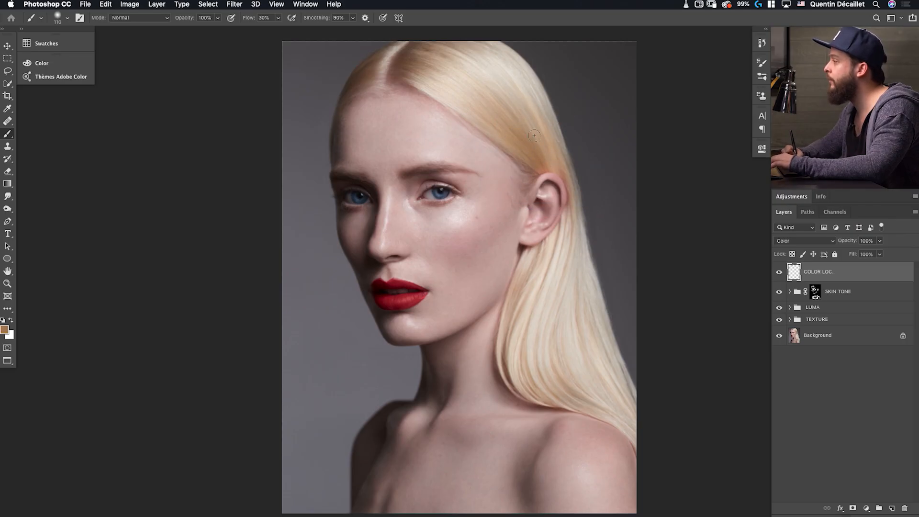
left_click(549, 167, "alt")
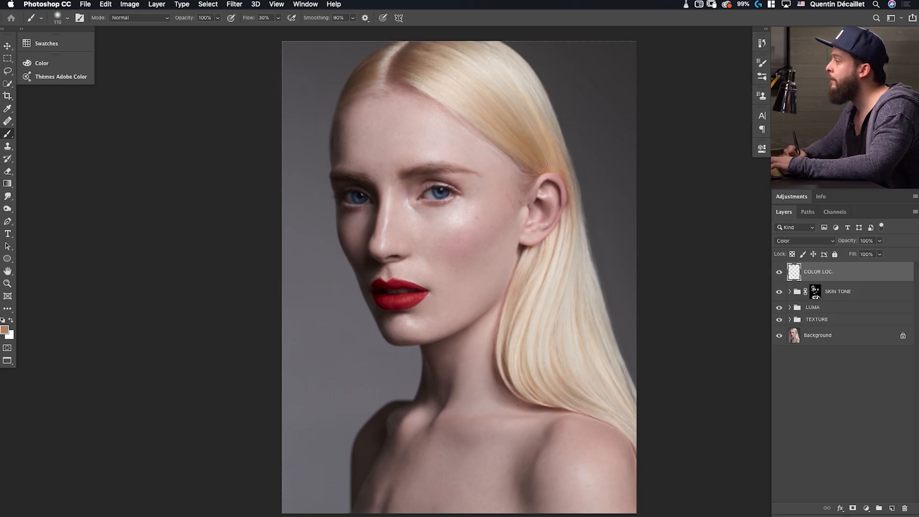
left_click_drag(426, 269, 544, 226)
left_click(671, 105, "alt")
left_click(671, 90, "alt")
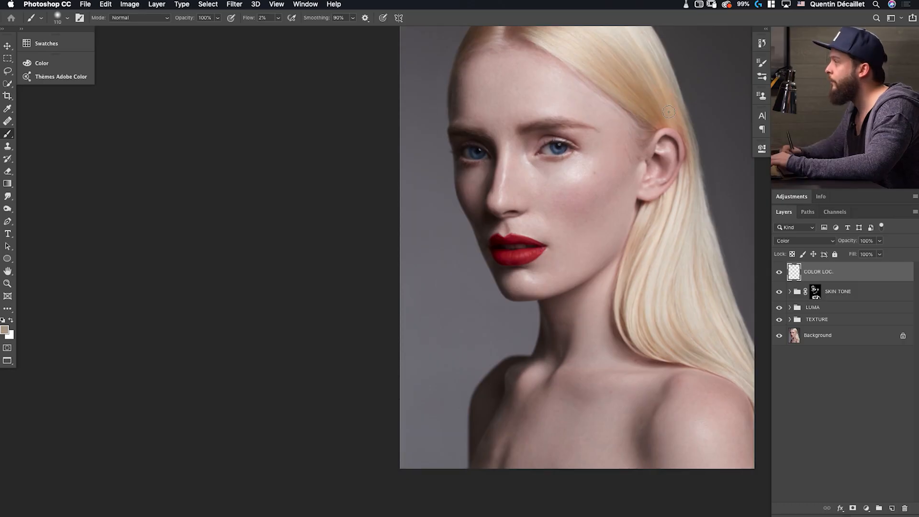
left_click(669, 84, "alt")
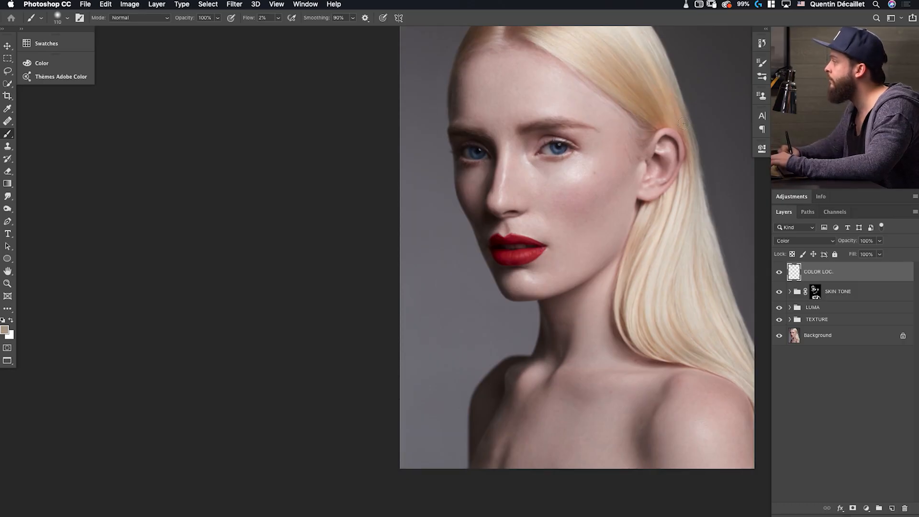
Sample the lipstick red and paint it over the uneven near corner of the mouth and lower lip with a 49 px brush.
left_click_drag(488, 271, 584, 220)
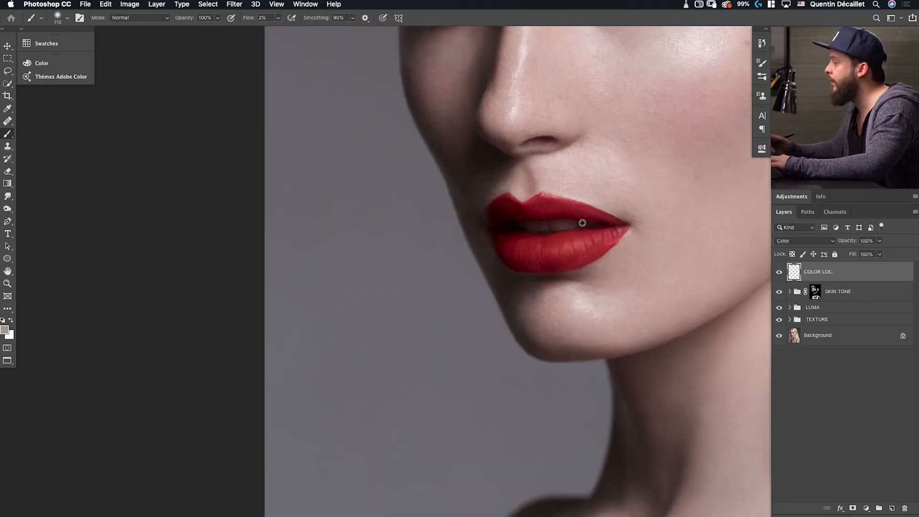
key("r")
mouse_move(496, 209)
left_mouse_down()
mouse_move(478, 230)
mouse_move(505, 312)
mouse_move(486, 260)
left_mouse_up()
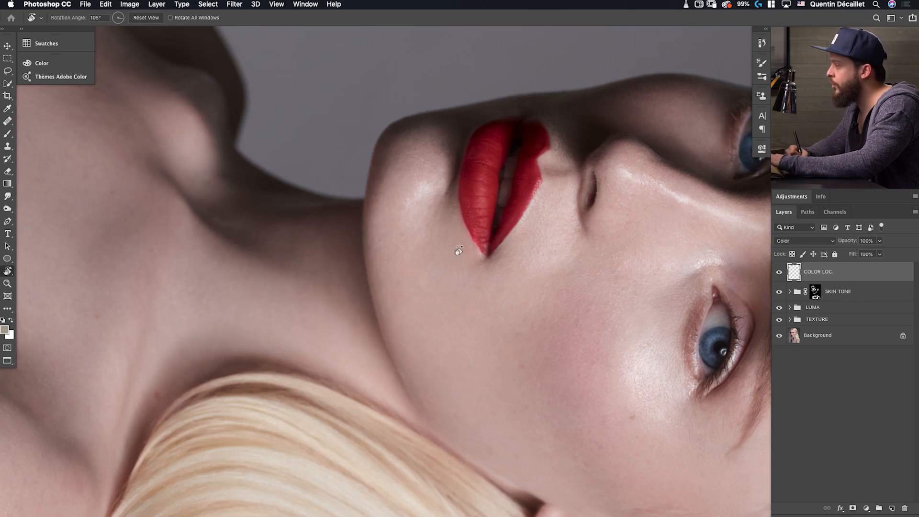
key("b")
key("r")
left_click_drag(470, 215, 503, 223)
key("b")
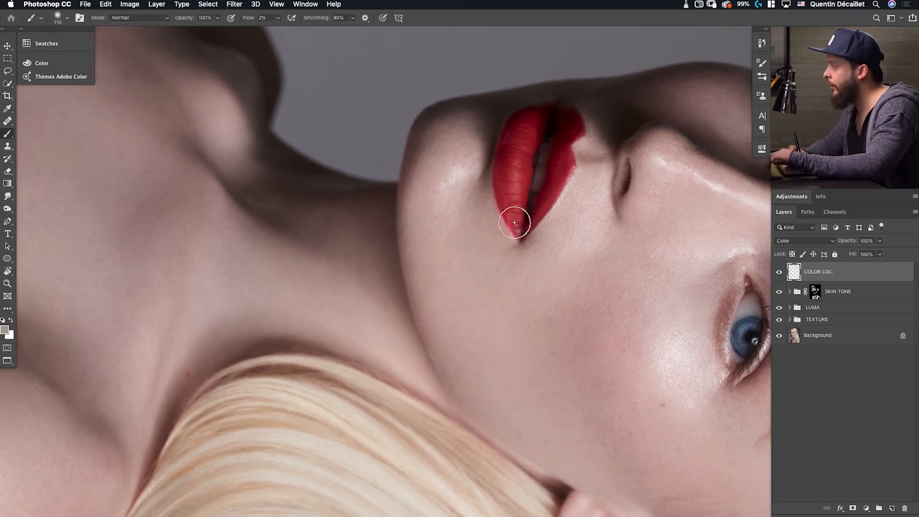
left_click(500, 195, "alt")
left_click_drag(502, 206, 507, 215)
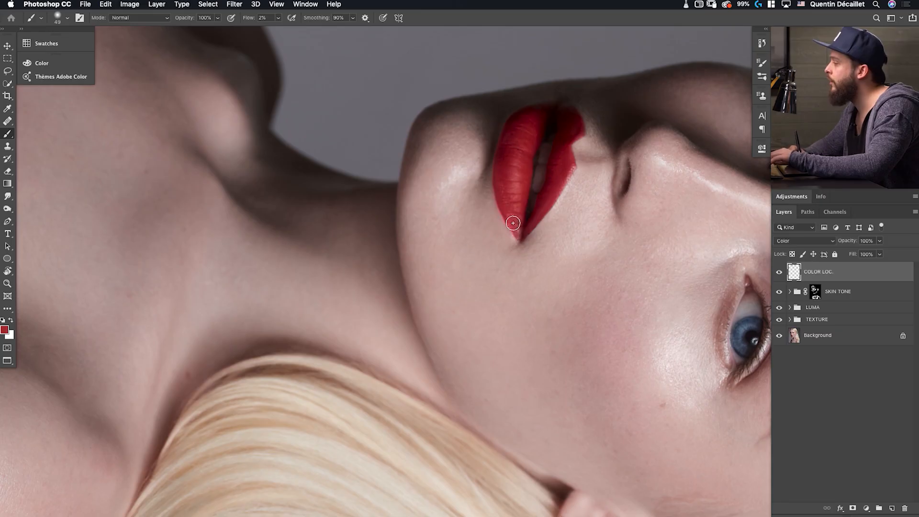
left_click(511, 205, "alt")
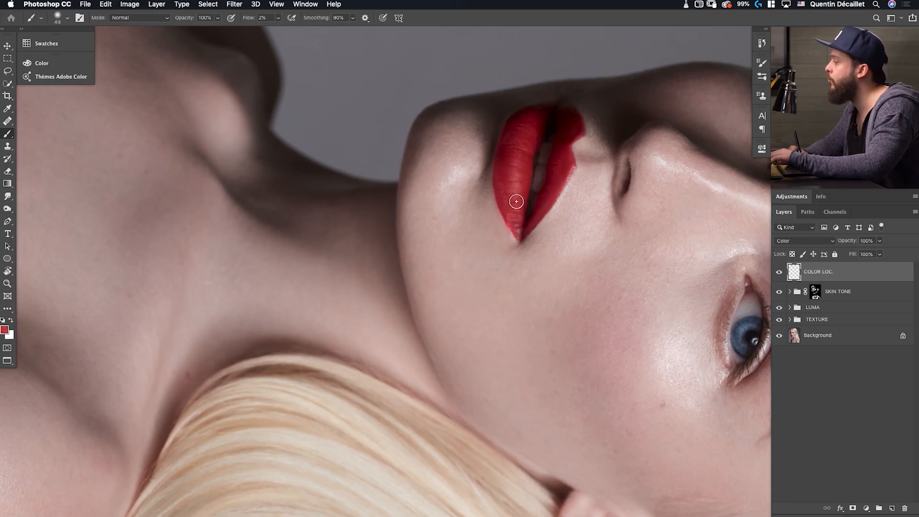
left_click(519, 183, "alt")
left_click(521, 180, "alt")
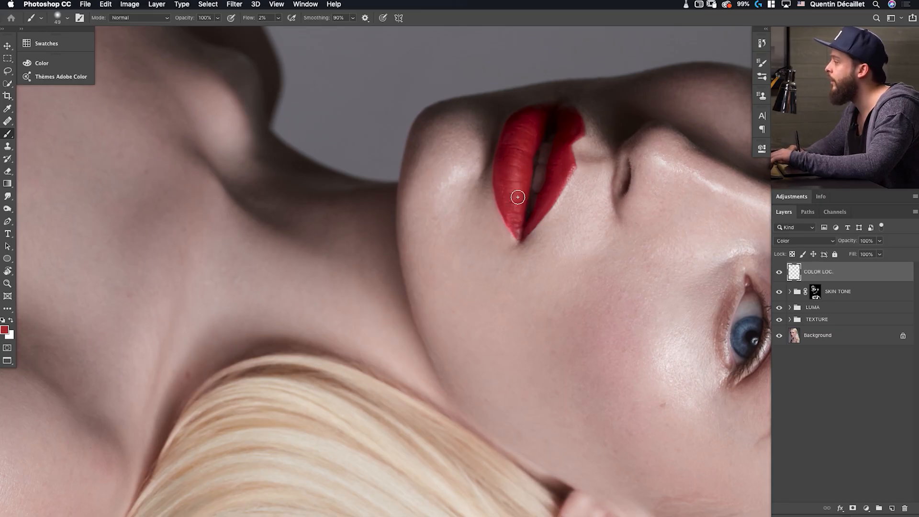
Sample the skin tone beside the near mouth corner to clean its edge, and correct the far corner with sampled dark lip color.
left_click(494, 219, "alt")
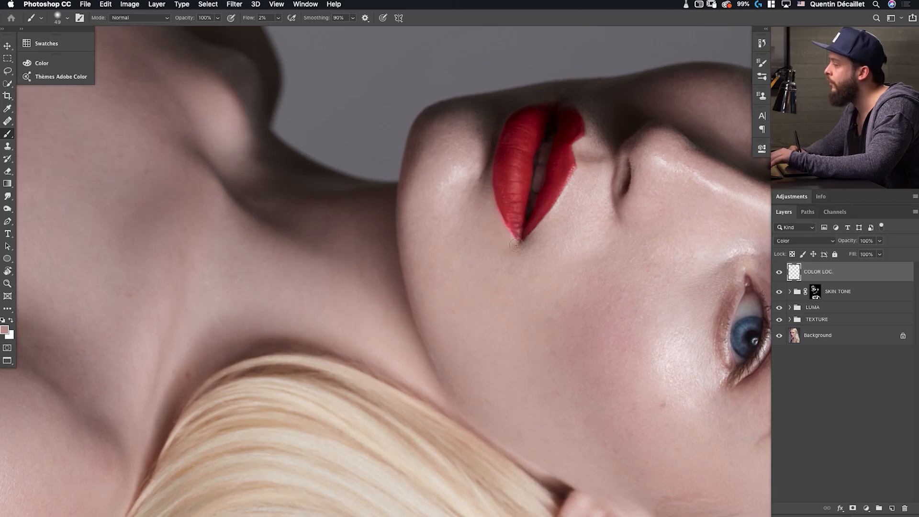
left_click(504, 232, "alt")
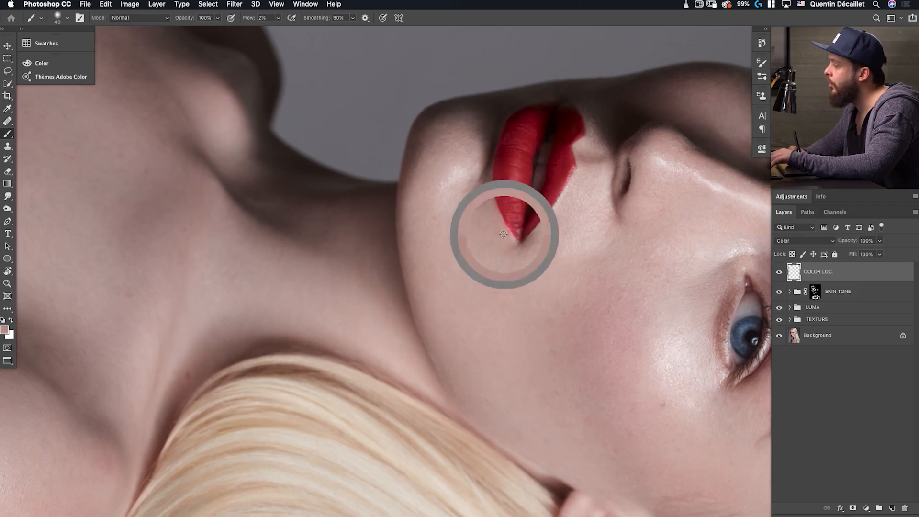
left_click(540, 236, "alt")
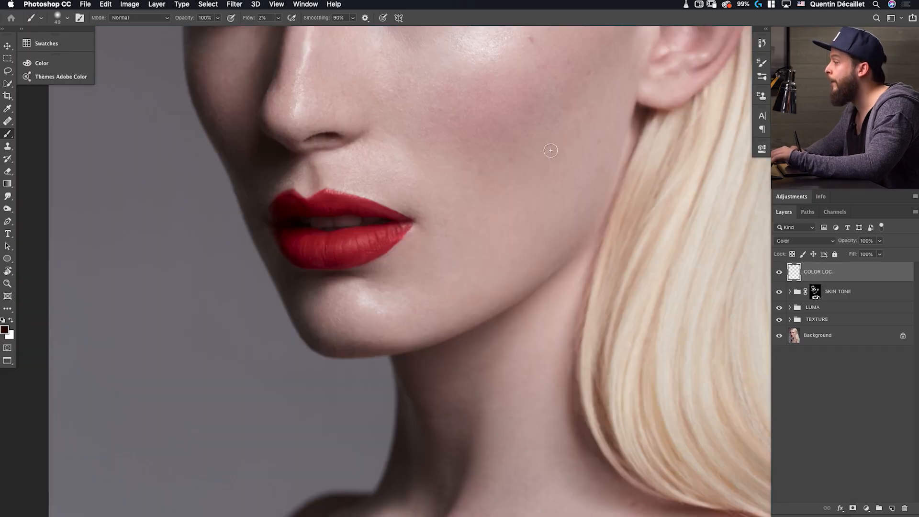
left_click(277, 209, "alt")
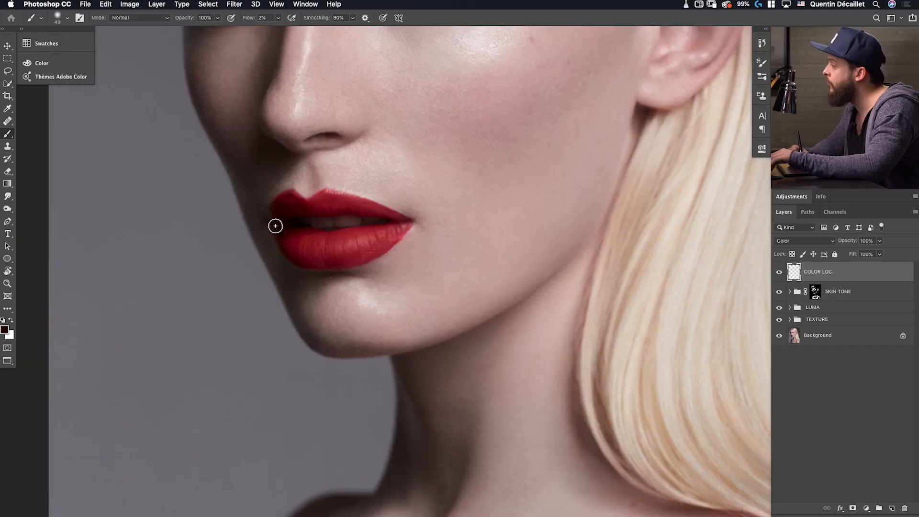
left_click(275, 205, "alt")
Compare the whole portrait with and without the COLOR LOC. layer, and against the original Background layer.
key("super+0")
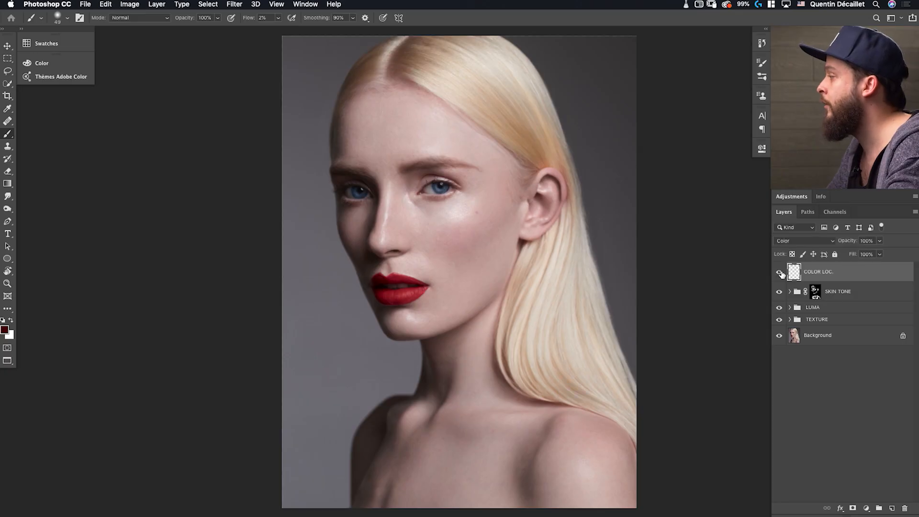
left_click(779, 272)
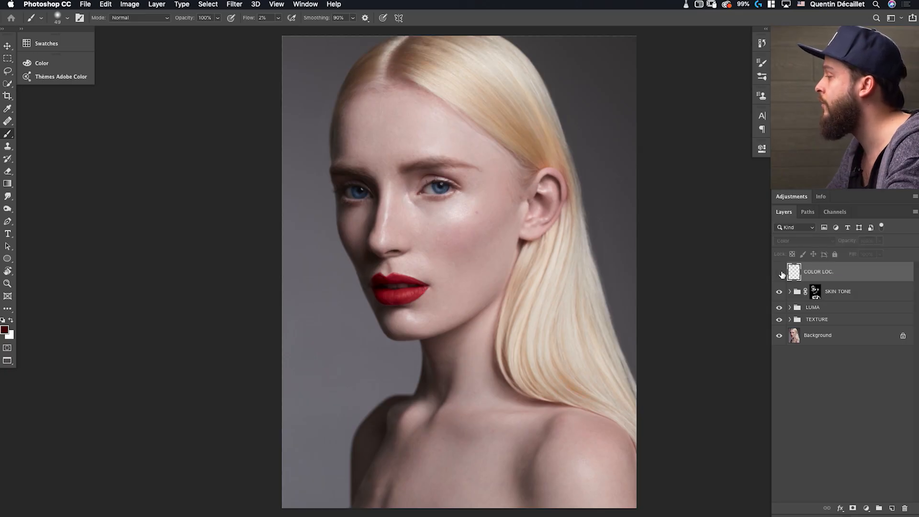
left_click(779, 272)
left_click(778, 272)
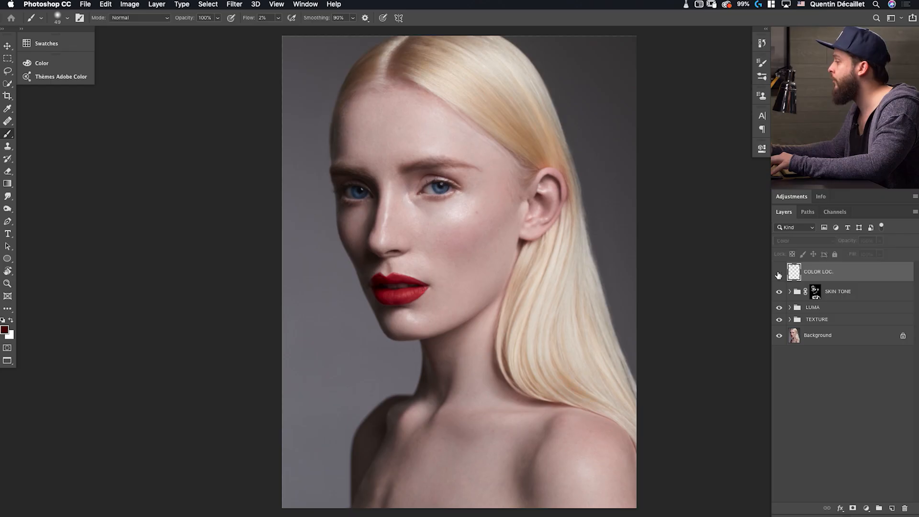
left_click(778, 272)
left_click(778, 272)
left_click(778, 272)
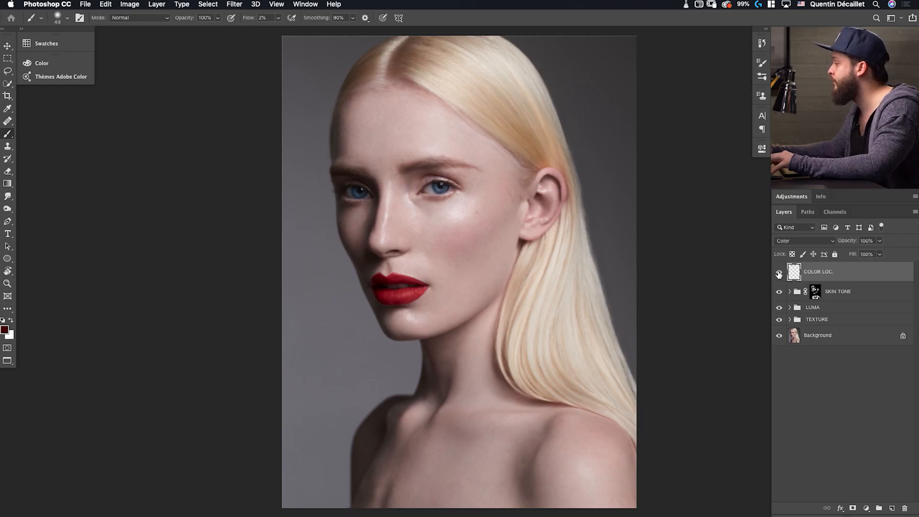
left_click(779, 337, "alt")
left_click(779, 337, "alt")
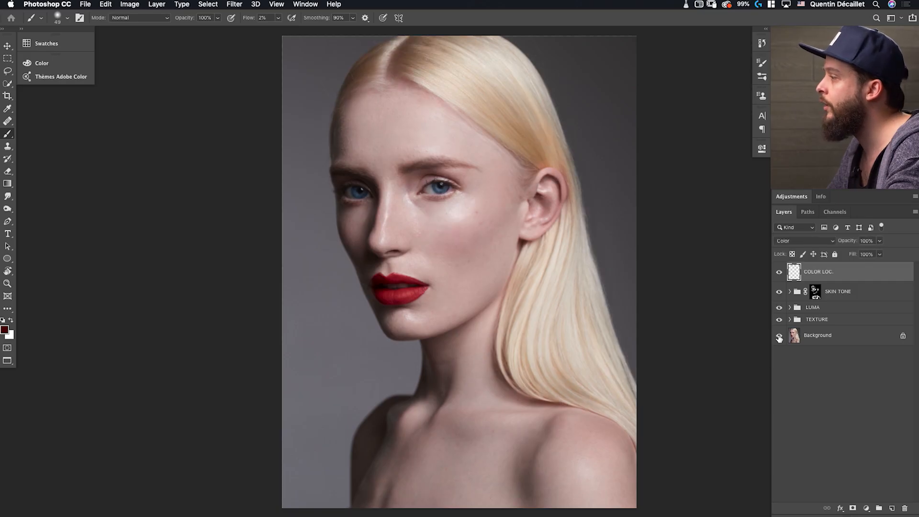
Reset the foreground and background colors to default, and group the COLOR LOC. layer and SKIN TONE group as COLOR.
key("d")
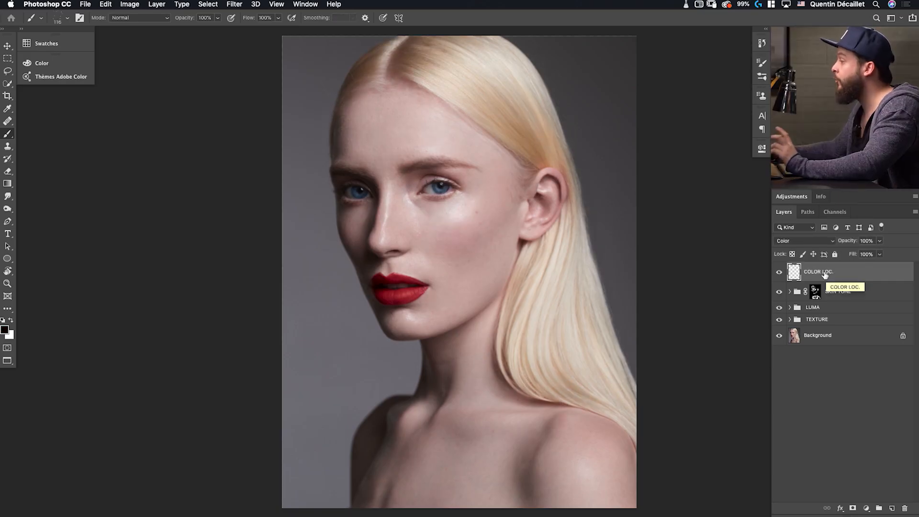
left_click(872, 294, "shift")
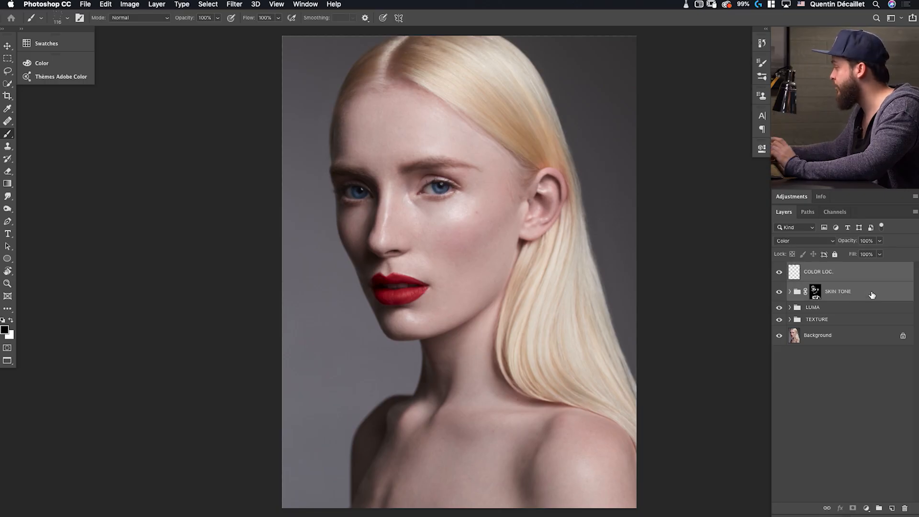
left_click(881, 510)
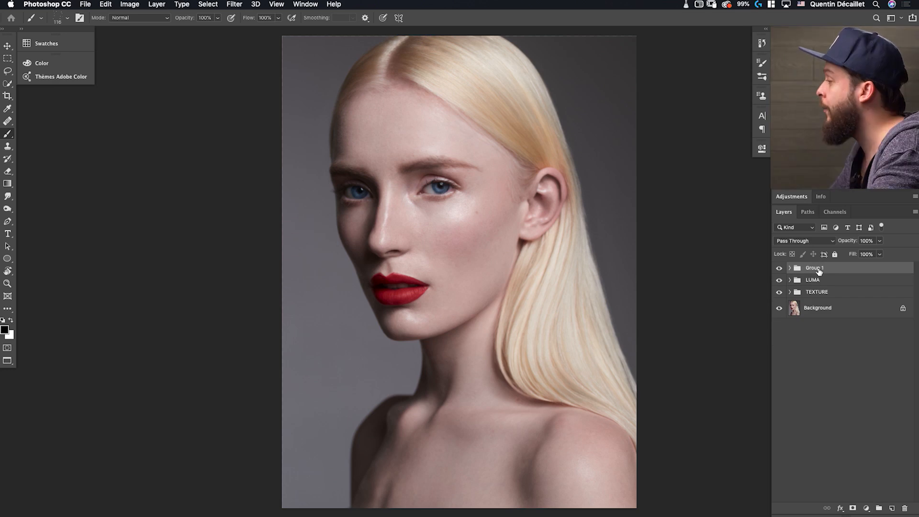
double_click(818, 268)
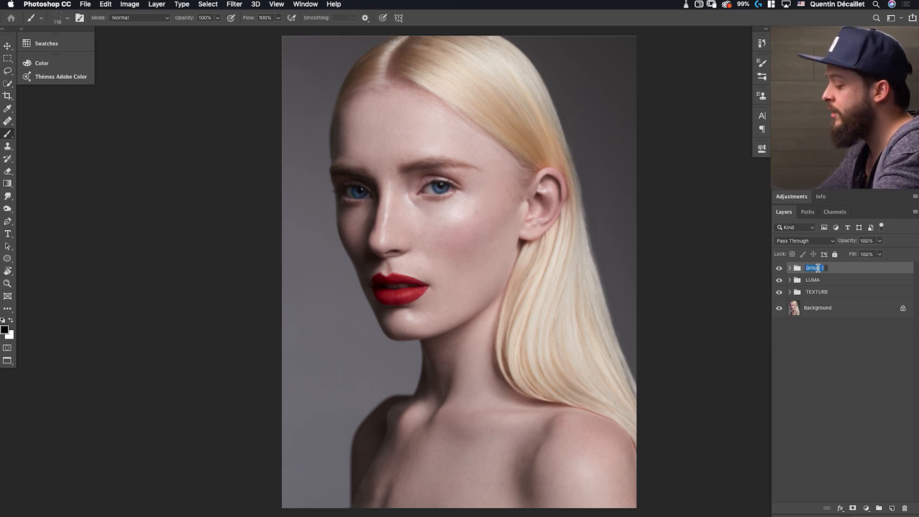
type("COLOR")
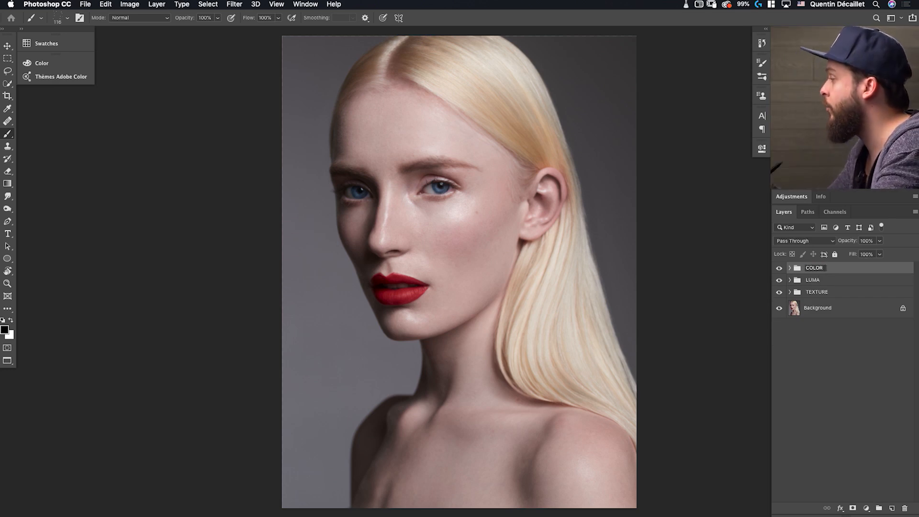
Confirm the COLOR group name, and compare the original portrait against the TEXTURE, LUMA and COLOR groups restored one at a time.
key("Return")
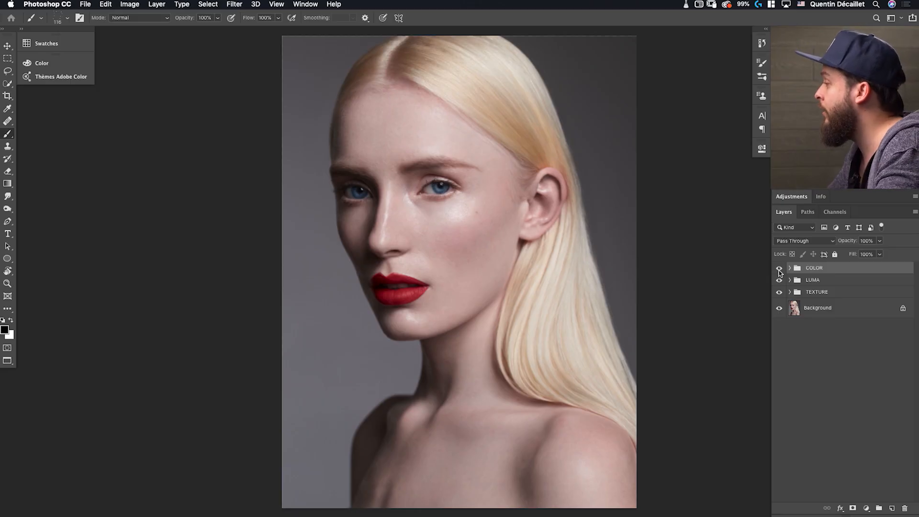
left_click_drag(779, 270, 782, 294)
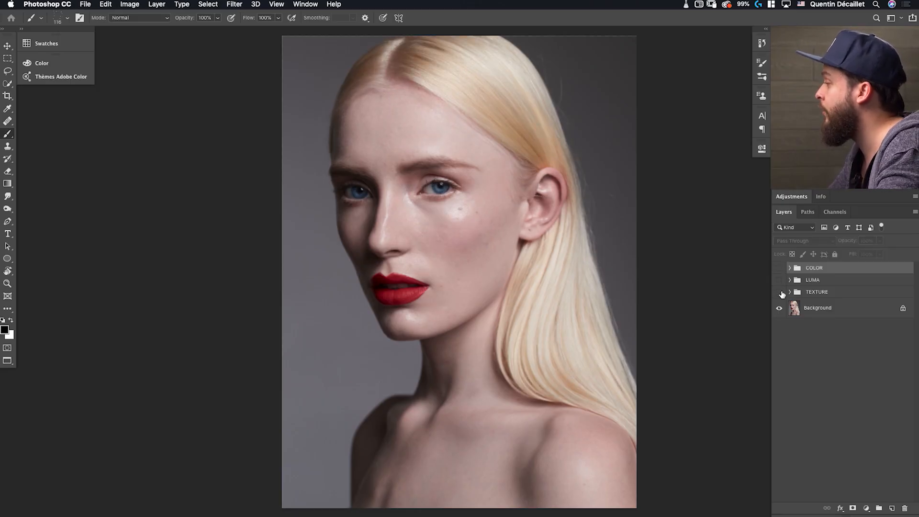
left_click(780, 292)
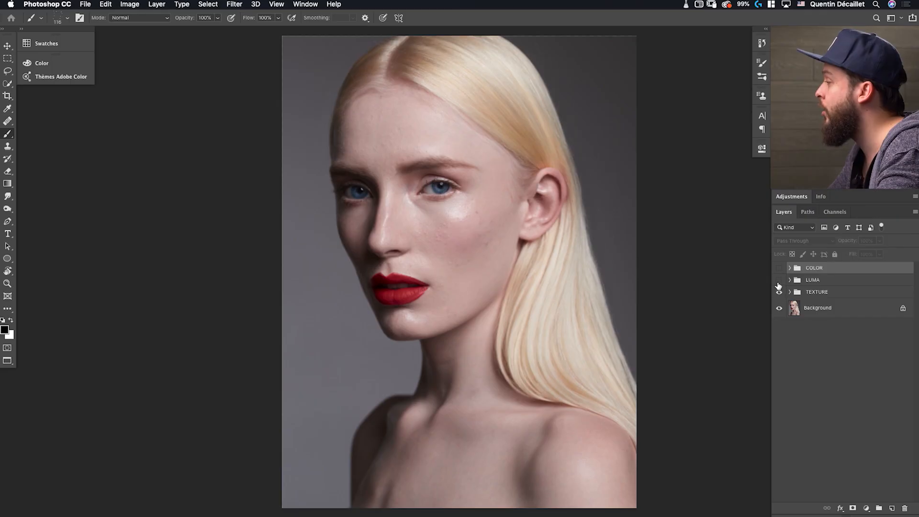
left_click(779, 281)
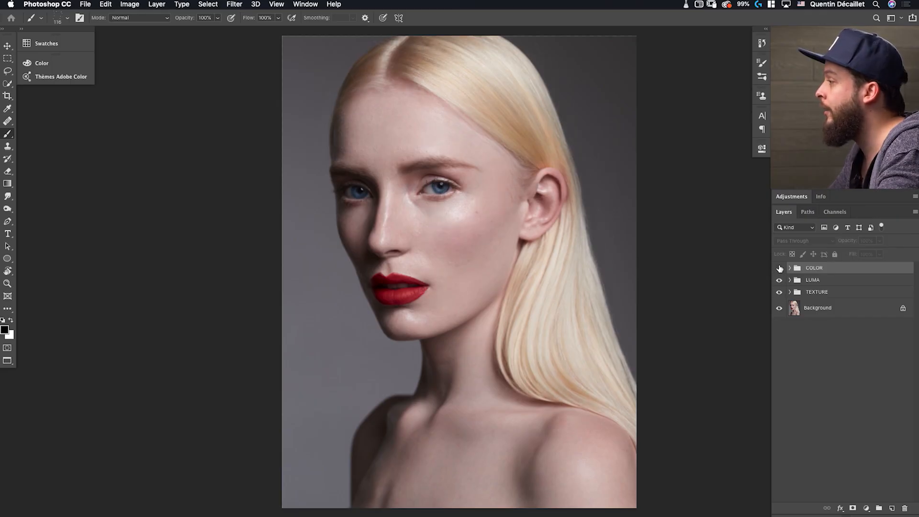
left_click(778, 268)
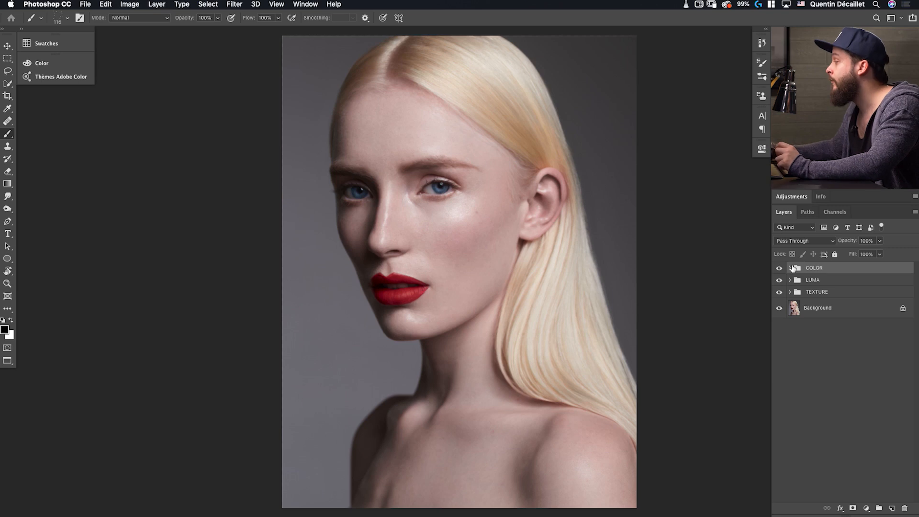
Add a Curves adjustment layer above the COLOR group and show its curve properties.
left_click(792, 196)
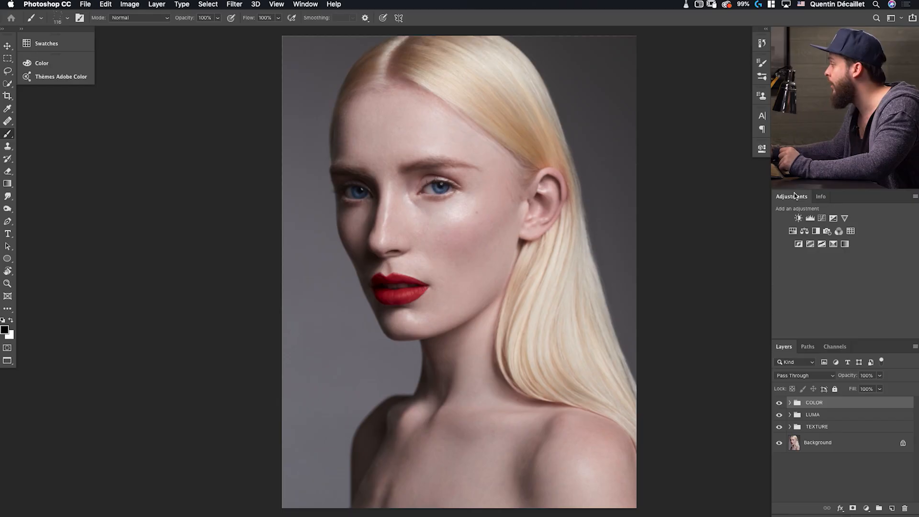
left_click(822, 219)
left_click(761, 148)
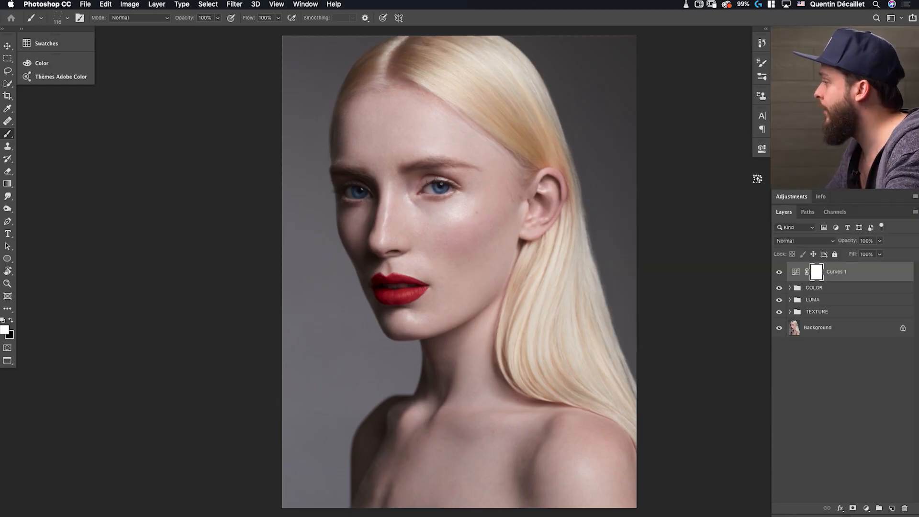
left_click(761, 149)
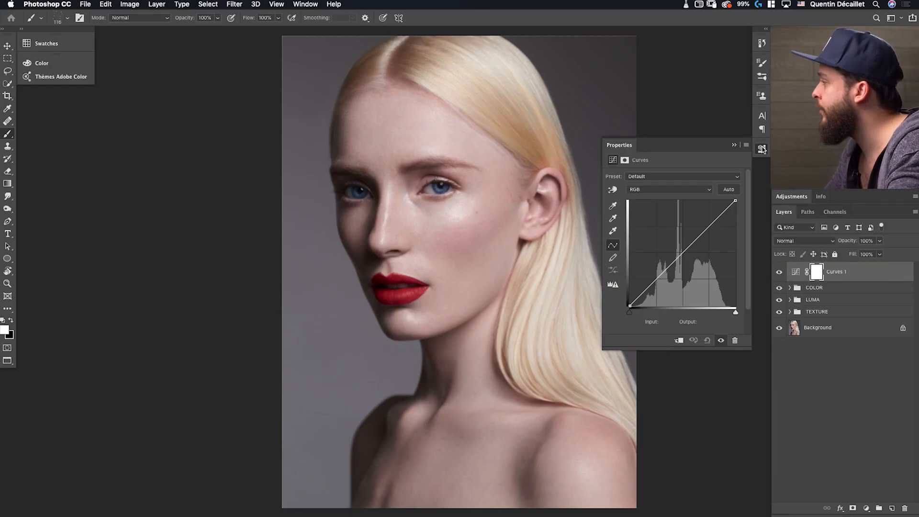
Raise the highlights of the RGB curve from input 228 to output 235, and anchor its midpoint at 129.
left_click(724, 211)
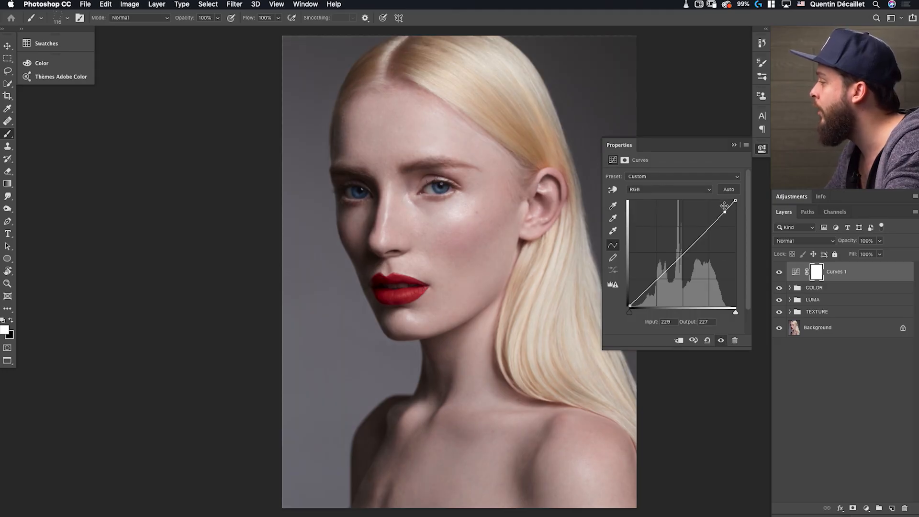
left_click_drag(724, 213, 723, 207)
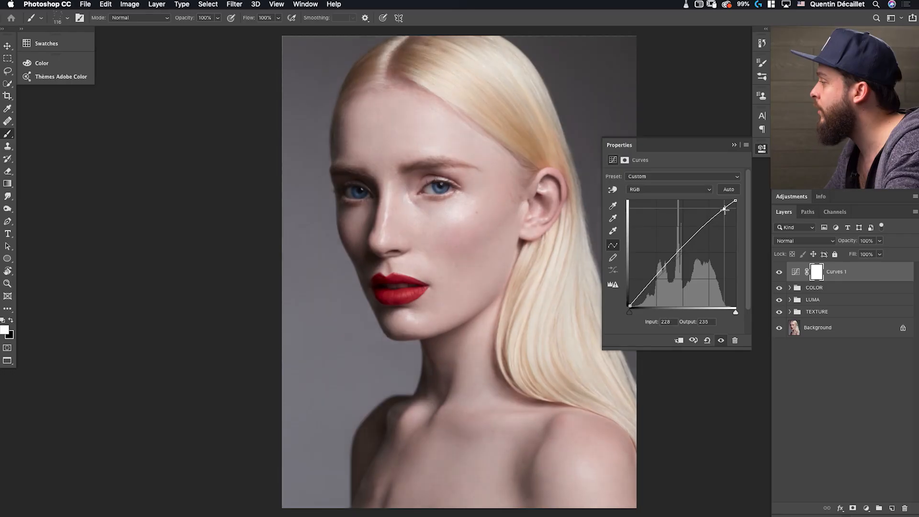
left_click(683, 251)
left_click_drag(683, 251, 683, 252)
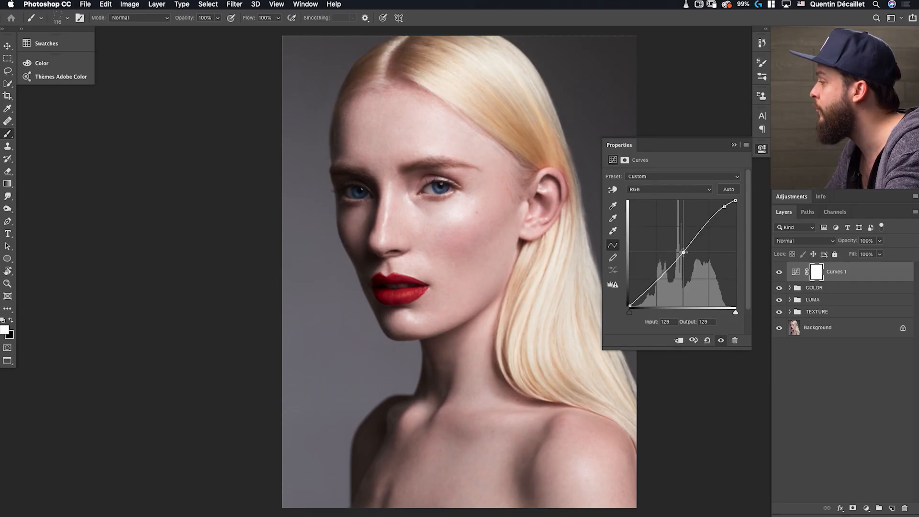
Raise the Green curve's highlights from input 223 to output 237, and pull its midtones back to about 128.
left_click(655, 189)
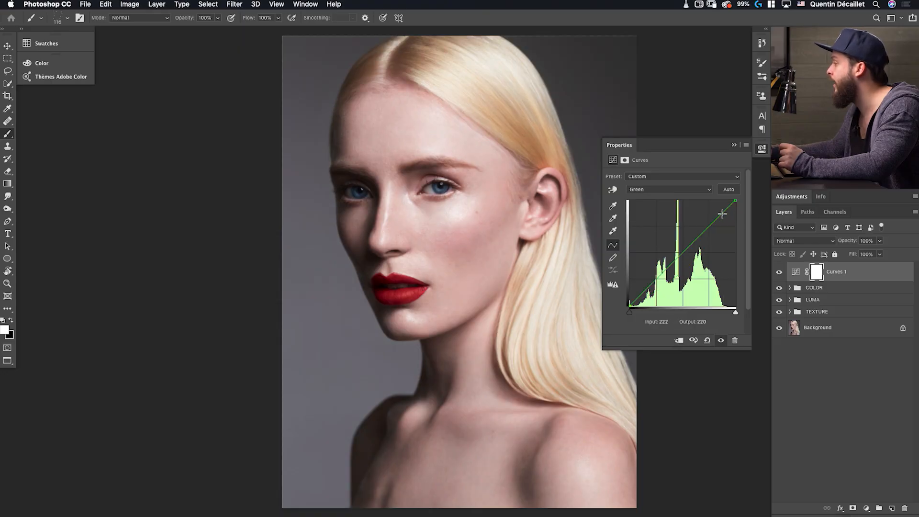
left_click_drag(721, 214, 722, 207)
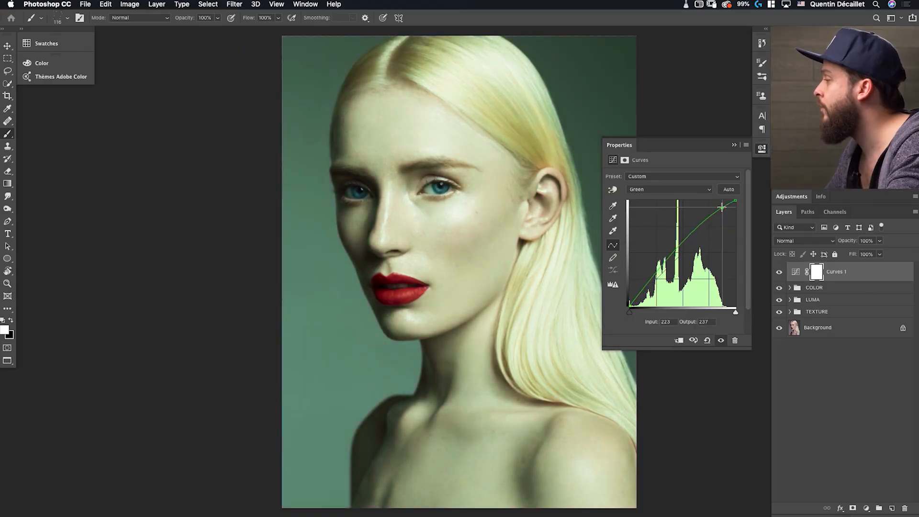
left_click(679, 245)
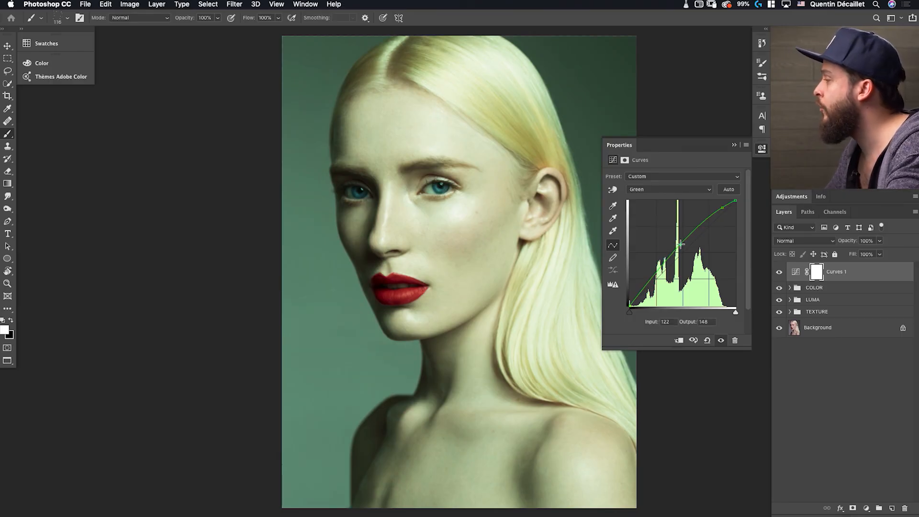
left_click_drag(679, 244, 683, 251)
Lower the highlights of the Red curve slightly and anchor its midpoint at 127.
left_click(651, 190)
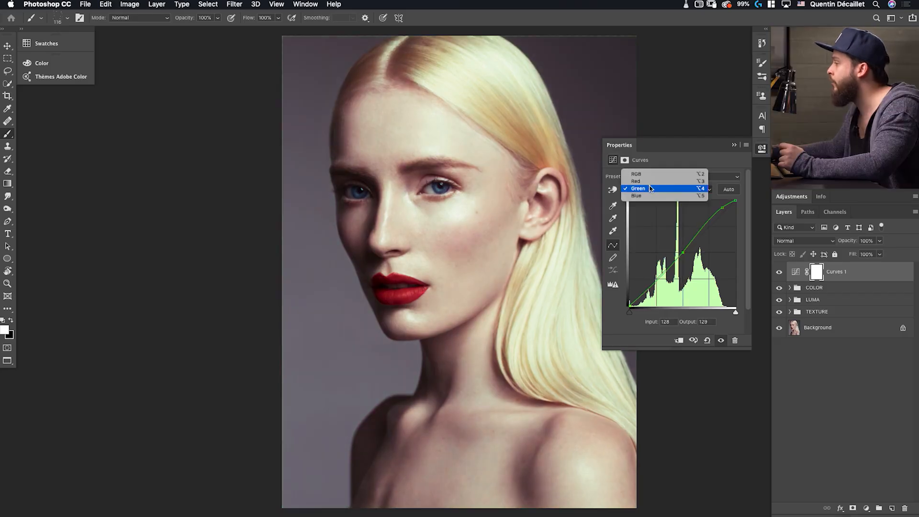
left_click(643, 181)
left_click_drag(726, 211, 726, 212)
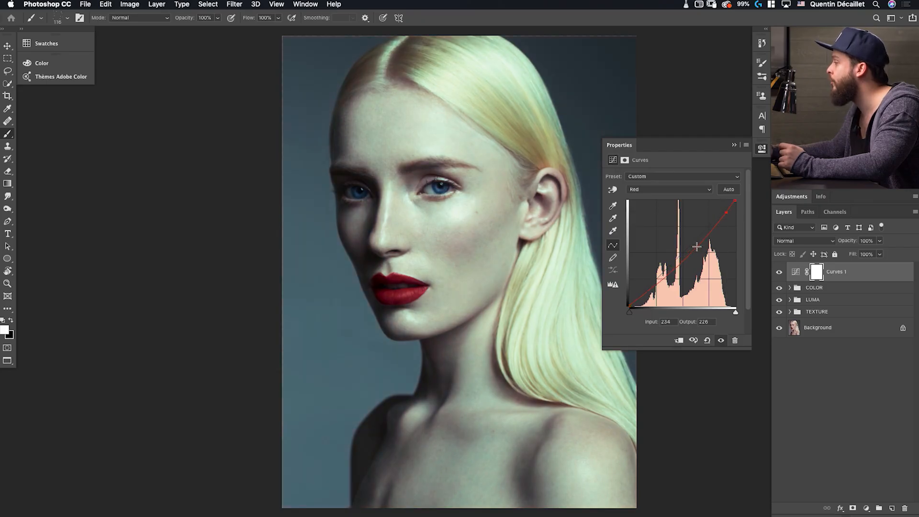
left_click_drag(686, 248, 681, 254)
Raise the Blue curve's highlights to output 232 at input 225, and anchor its midtones at about 129.
left_click(644, 190)
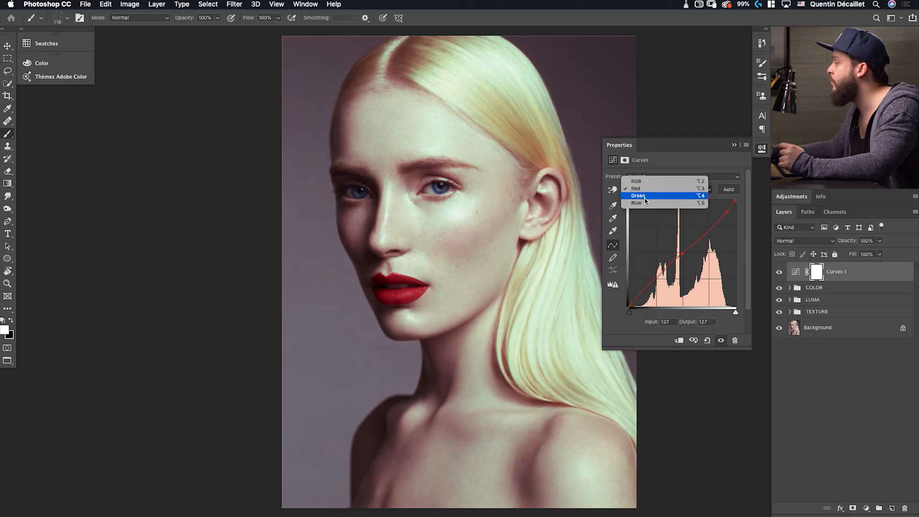
left_click(646, 203)
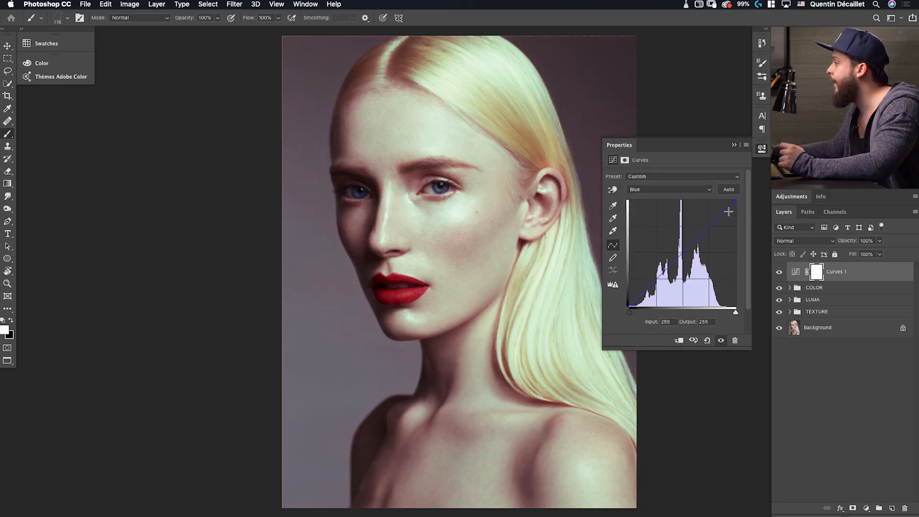
left_click_drag(725, 209, 723, 206)
left_click_drag(680, 247, 683, 252)
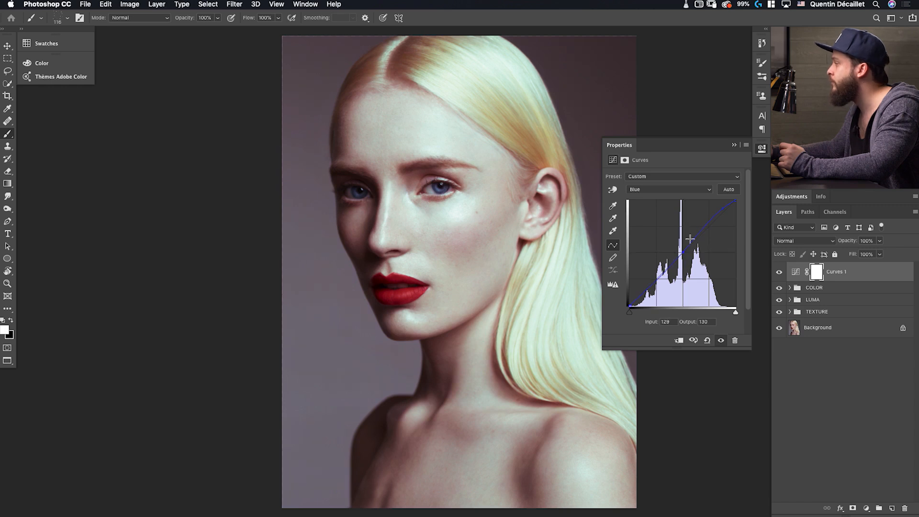
left_click(721, 209)
left_click_drag(722, 209, 720, 210)
Readjust the Red curve's highlight point to input 233 and output about 226, and close the curve properties.
left_click(665, 190)
key("Up")
key("Up")
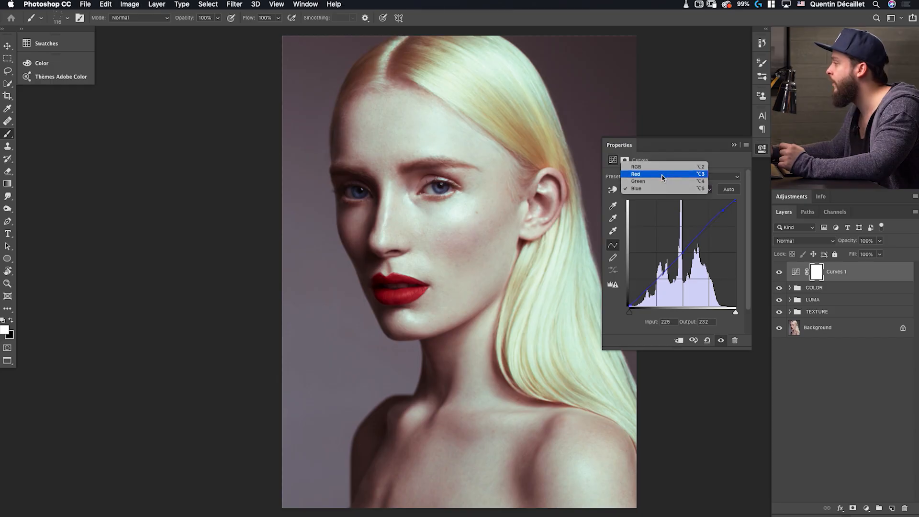
key("Return")
left_click(725, 212)
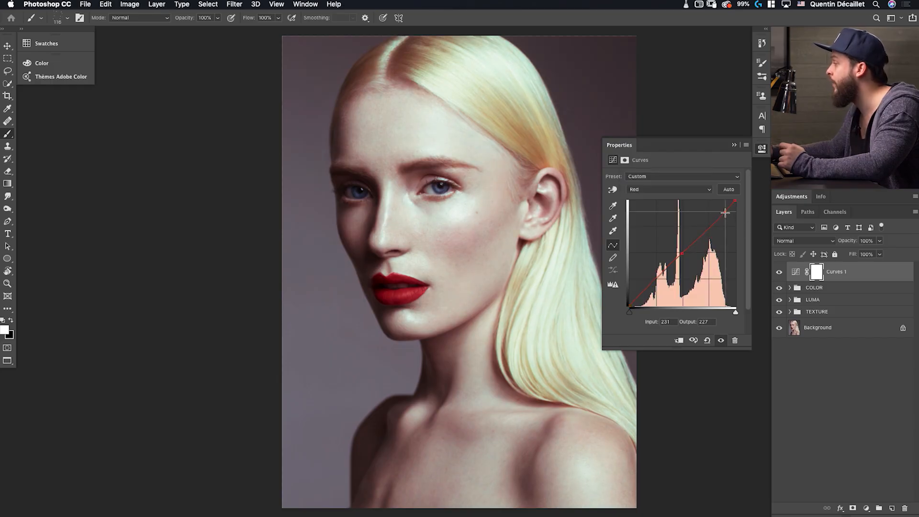
left_click_drag(725, 213, 725, 213)
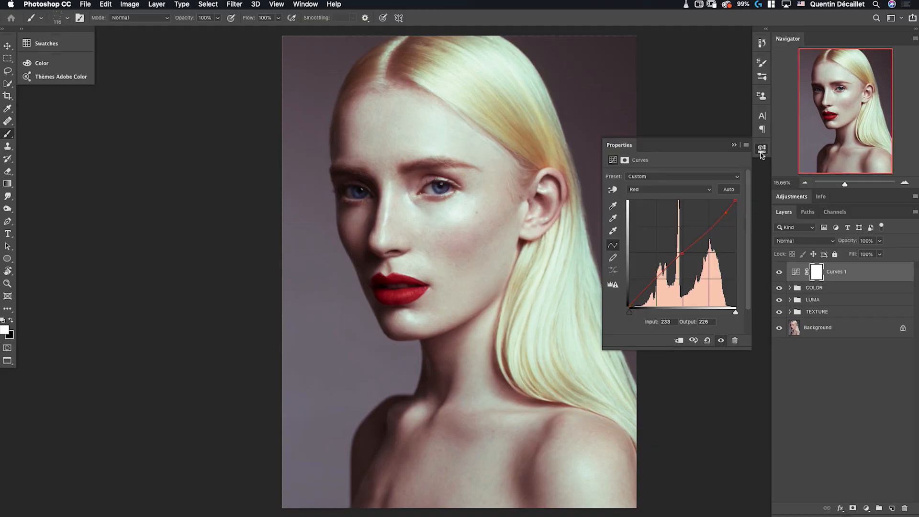
left_click(763, 150)
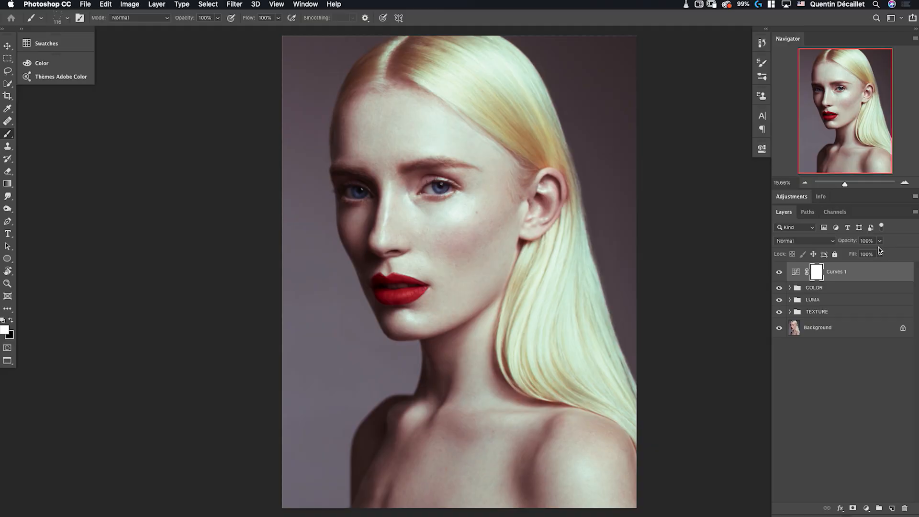
In the Curves 1 blending options, split the Underlying Layer black Blend If slider to 166 / 255.
key("x")
double_click(885, 272)
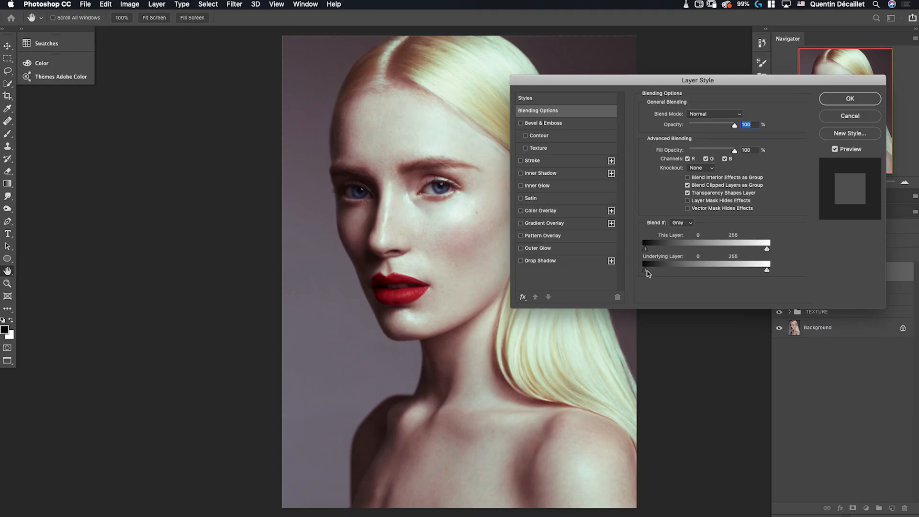
left_click_drag(648, 273, 722, 276)
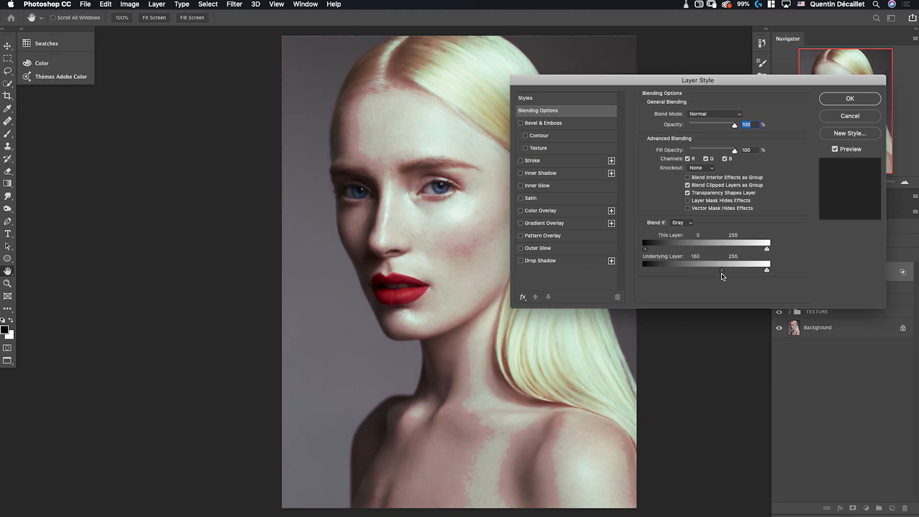
left_click_drag(724, 273, 725, 273)
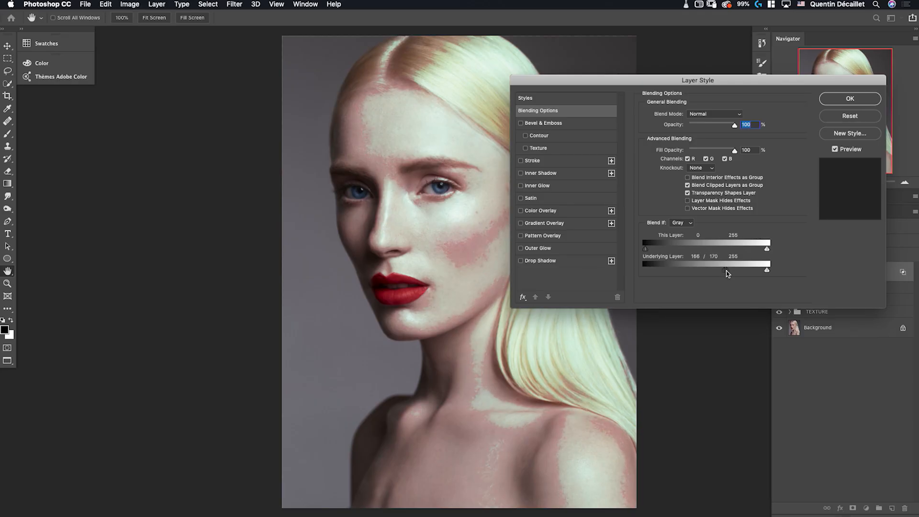
left_click_drag(735, 275, 739, 273)
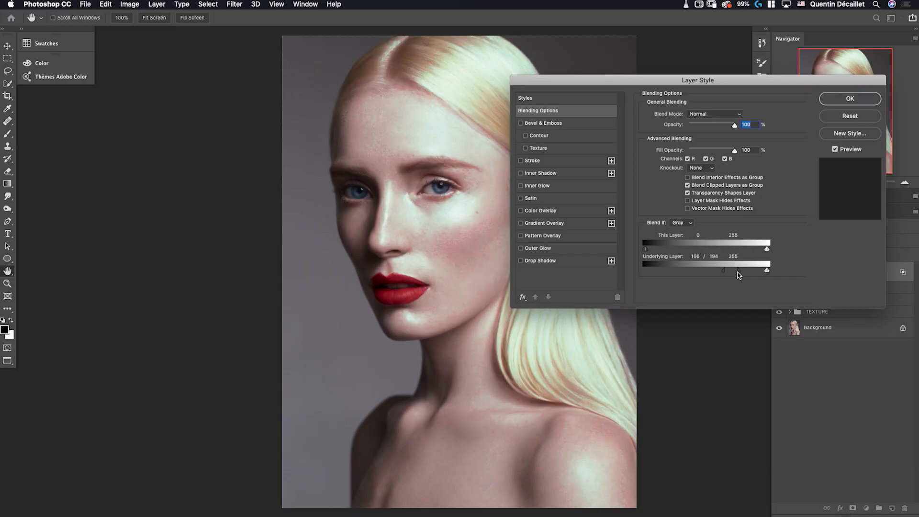
left_click_drag(744, 276, 773, 275)
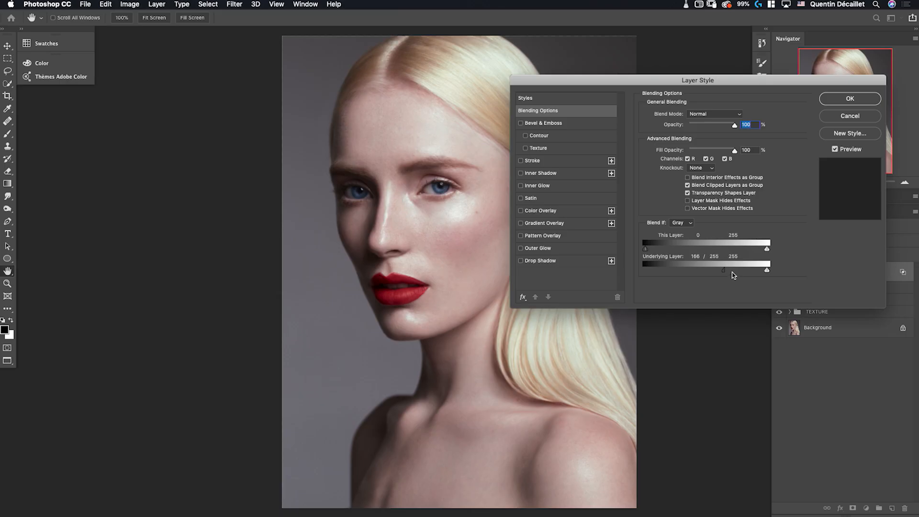
Fine-tune the lower half of the split Underlying Layer slider and apply the blending options.
left_click_drag(732, 276, 737, 276)
left_click_drag(732, 270, 724, 269)
left_click_drag(720, 274, 723, 274)
left_click(848, 99)
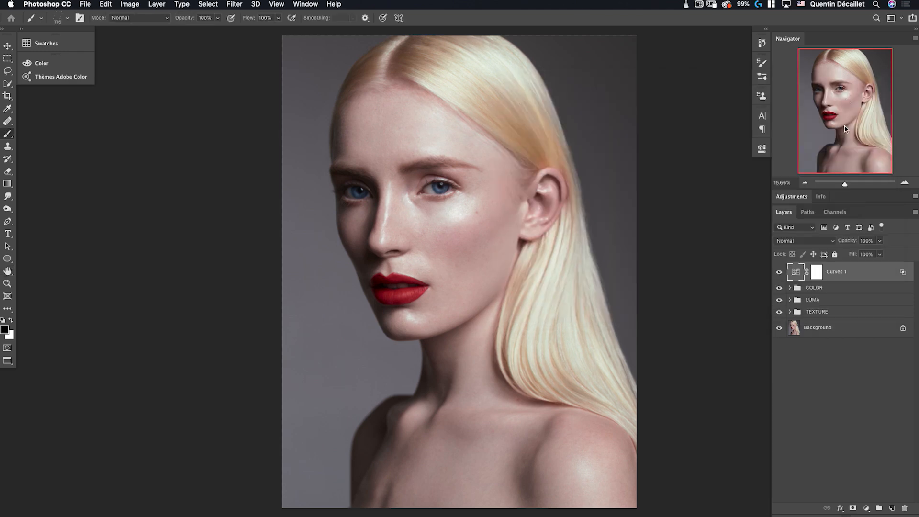
Compare the portrait with and without Curves 1, and reduce the layer's opacity to 62%.
left_click(778, 272)
left_click(778, 272)
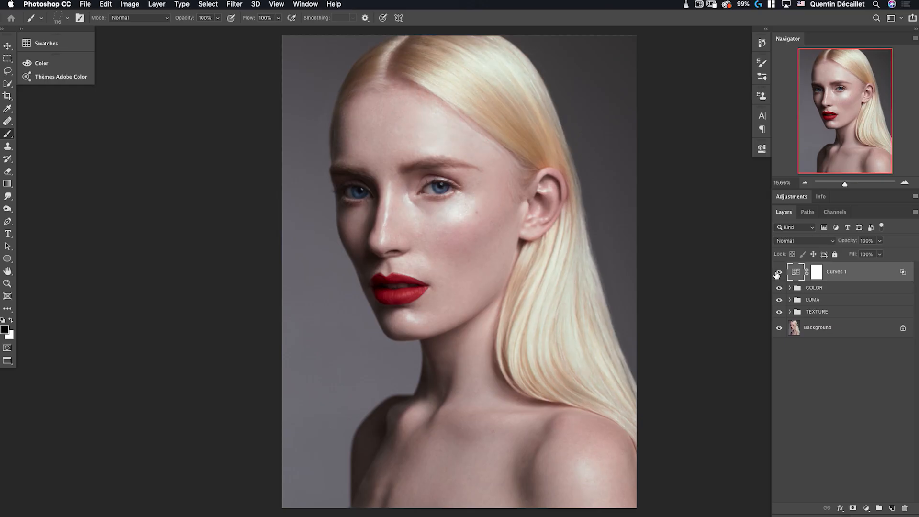
left_click(880, 242)
left_click_drag(878, 255, 865, 255)
left_click(780, 273)
On the Curves 1 mask, paint black over the long hair beside the neck with a 464 px brush at 2% flow.
left_click(814, 271)
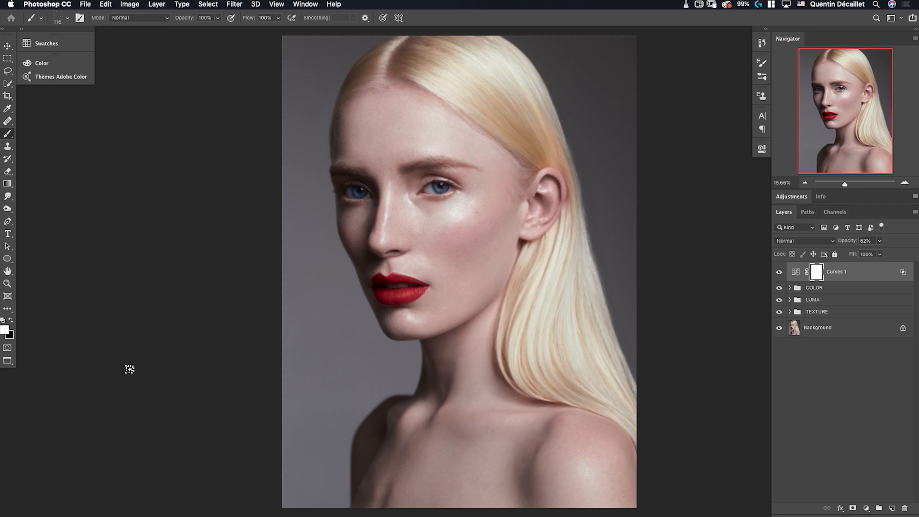
key("v")
key("b")
key("x")
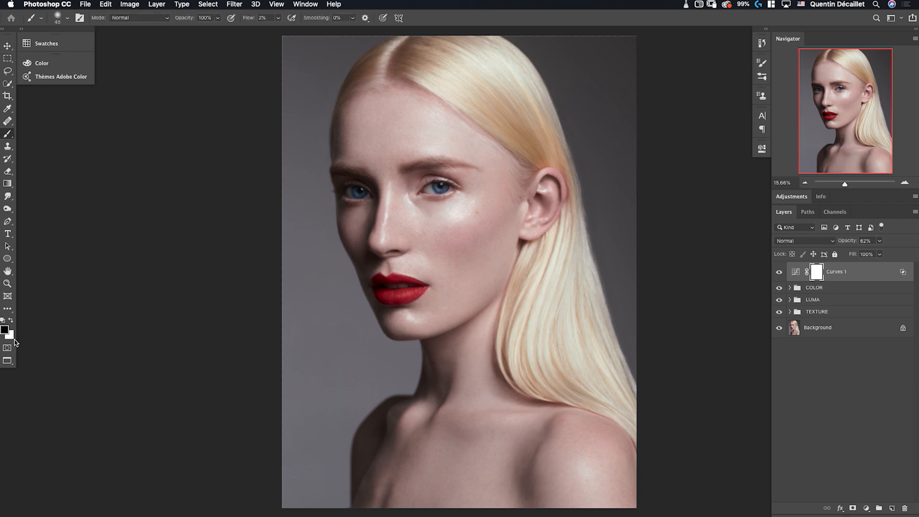
right_click(256, 283, "shift")
left_click(312, 255)
left_click_drag(324, 266, 342, 265)
mouse_move(539, 310)
left_mouse_down()
mouse_move(541, 340)
mouse_move(535, 321)
left_mouse_up()
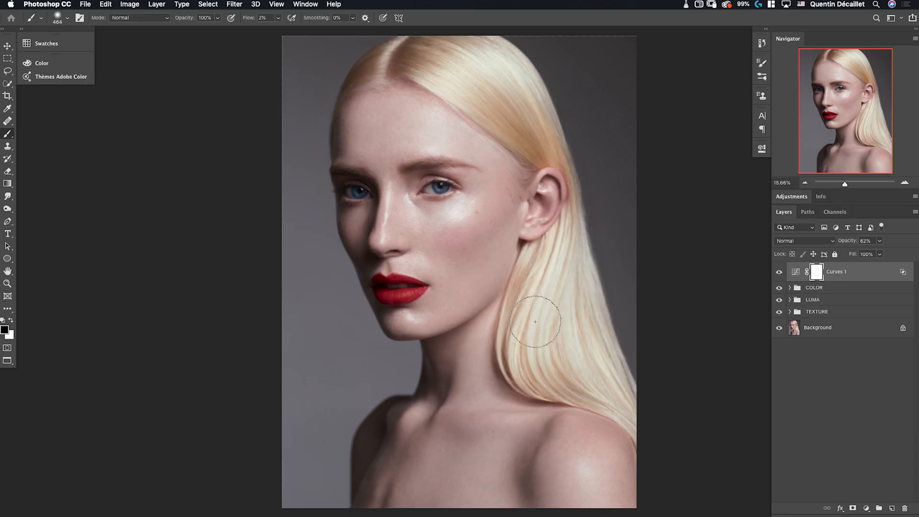
Mask the long hair out of Curves 1 with a 744 px black brush at 50% flow, and hide the layer to compare.
right_click(542, 295)
left_click_drag(611, 173, 618, 174)
left_click(672, 82)
left_click_drag(546, 280, 544, 274)
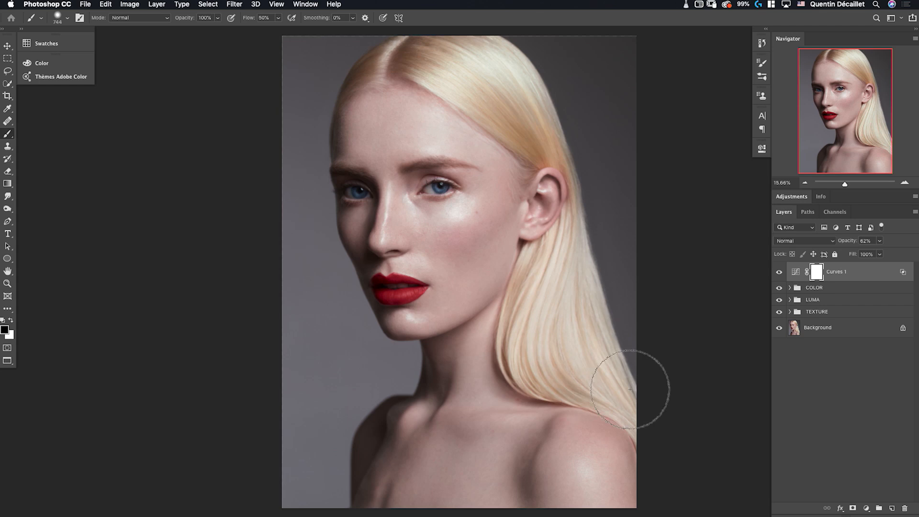
left_click(781, 272)
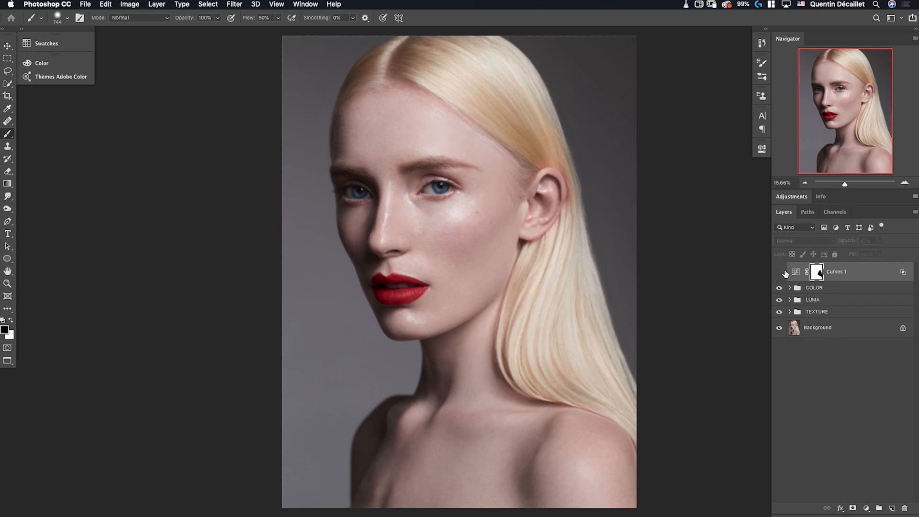
Show the Curves 1 layer again and rename it GLOW.
left_click(779, 273)
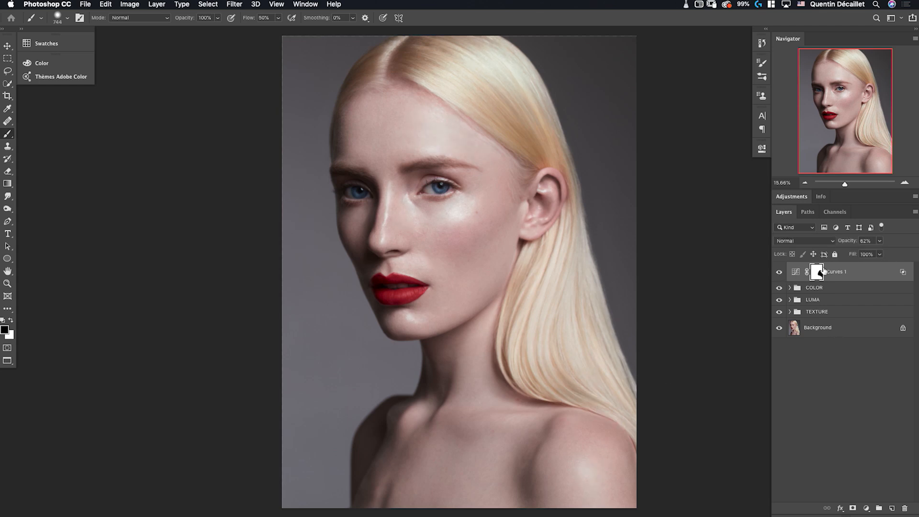
double_click(840, 271)
type("GLOWE")
key("BackSpace")
key("Return")
Add a Solid Color fill layer in pure red ff0000 above GLOW, and duplicate it twice.
left_click(866, 508)
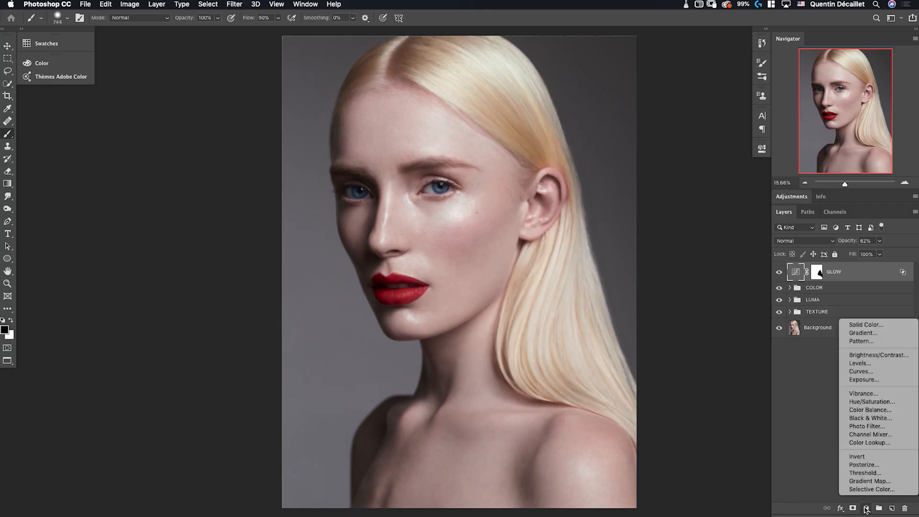
left_click(863, 325)
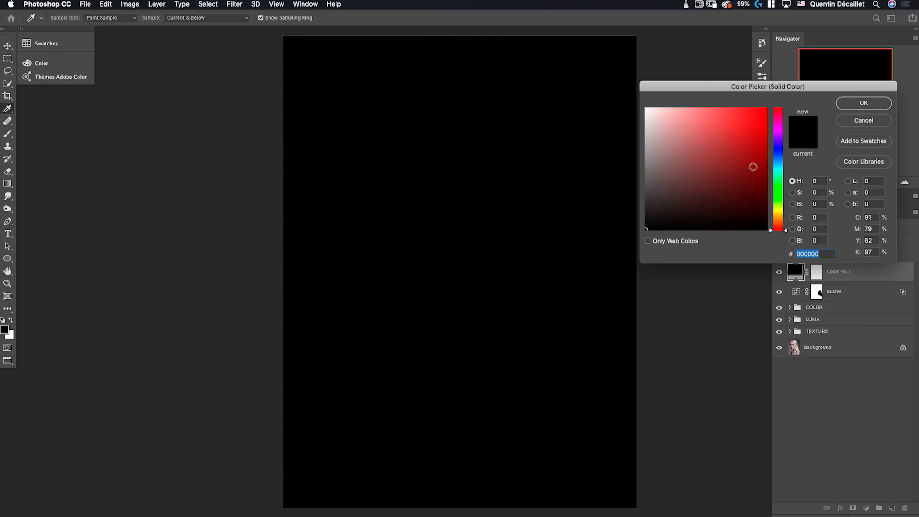
type("ff0000")
key("Return")
key("b")
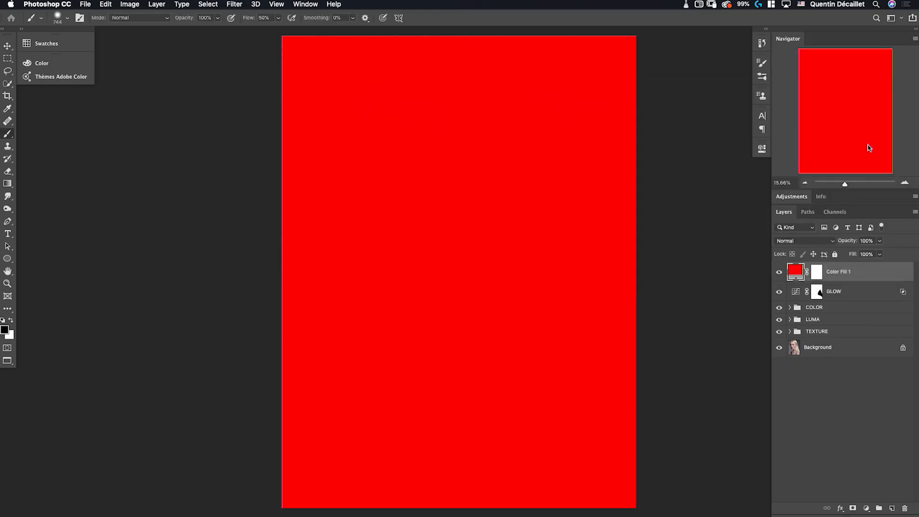
key("super+j")
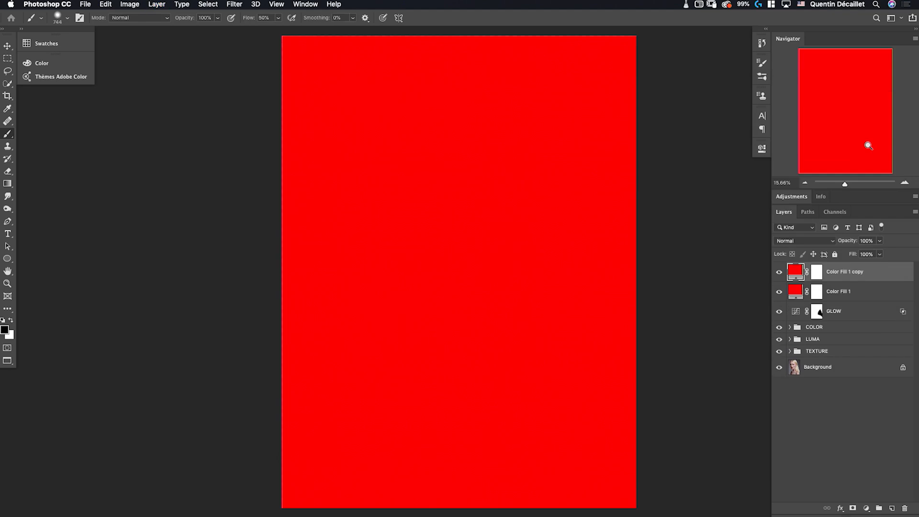
key("super+j")
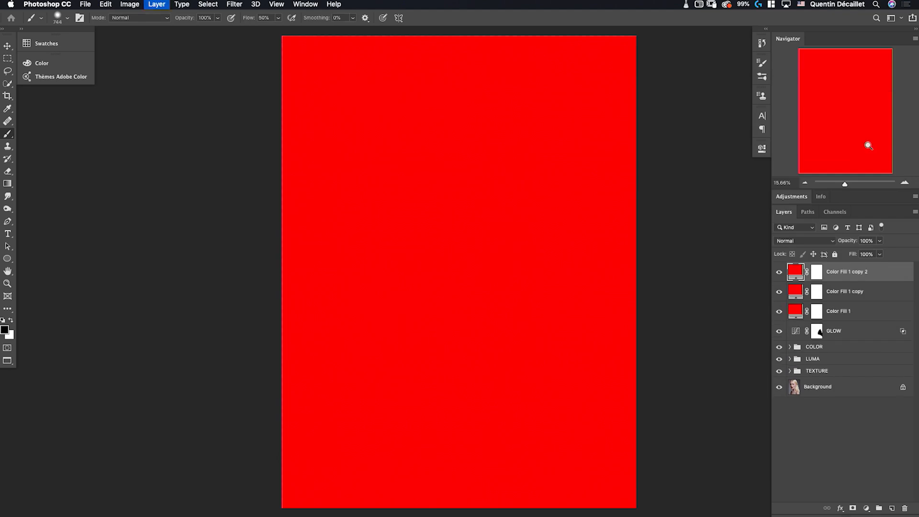
Rename the lowest red fill layer SHADOWS and the middle one MIDTONES.
double_click(846, 312)
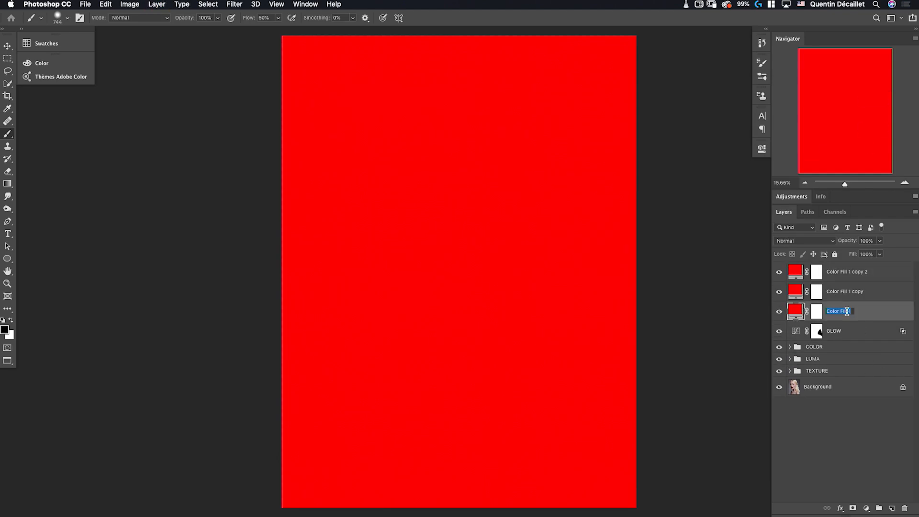
type("SHADOWS")
key("Return")
double_click(844, 291)
type("MIDTONES")
key("Return")
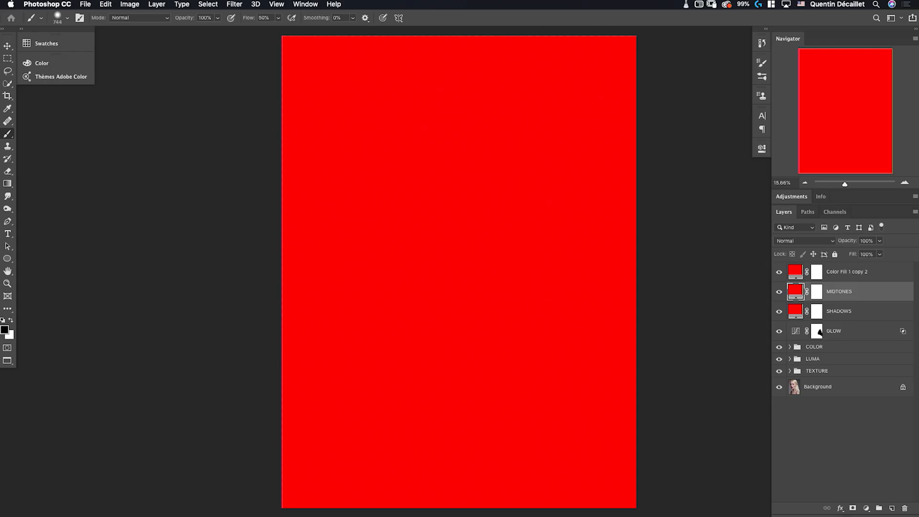
Rename the uppermost red fill layer HIGHLIGHTS, and hide both it and the MIDTONES layer.
left_click(860, 273)
double_click(860, 271)
type("HIG")
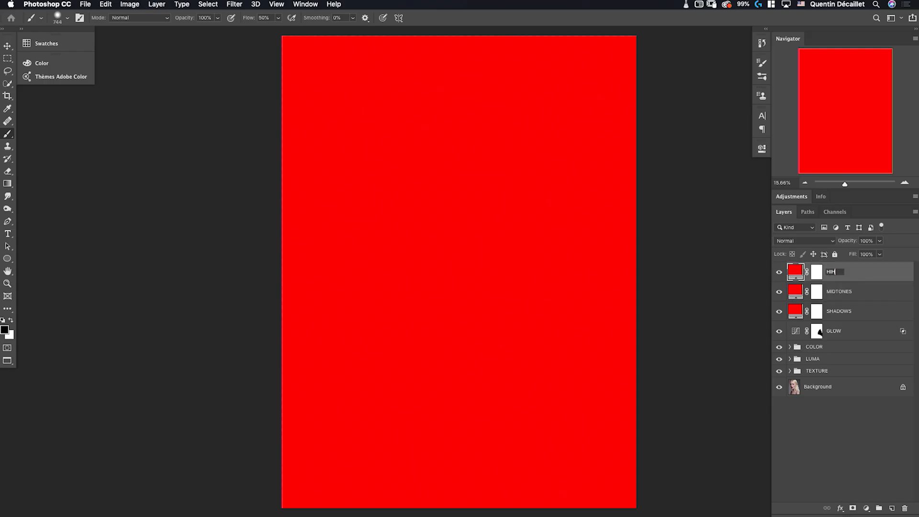
type("HLIGHTS")
key("Return")
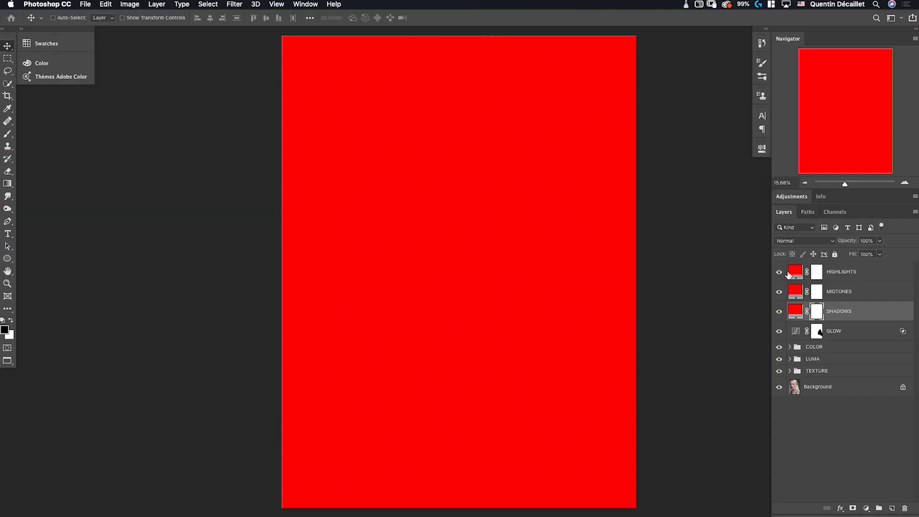
left_click(778, 272)
left_click(779, 292)
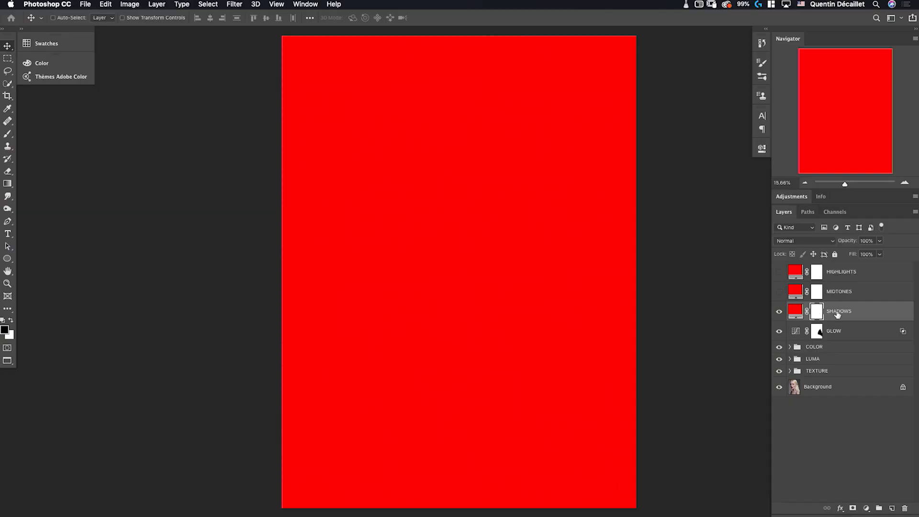
Limit the SHADOWS layer to dark tones by splitting the Blend If Underlying Layer white point to 0 / 128, and hide the layer.
double_click(872, 316)
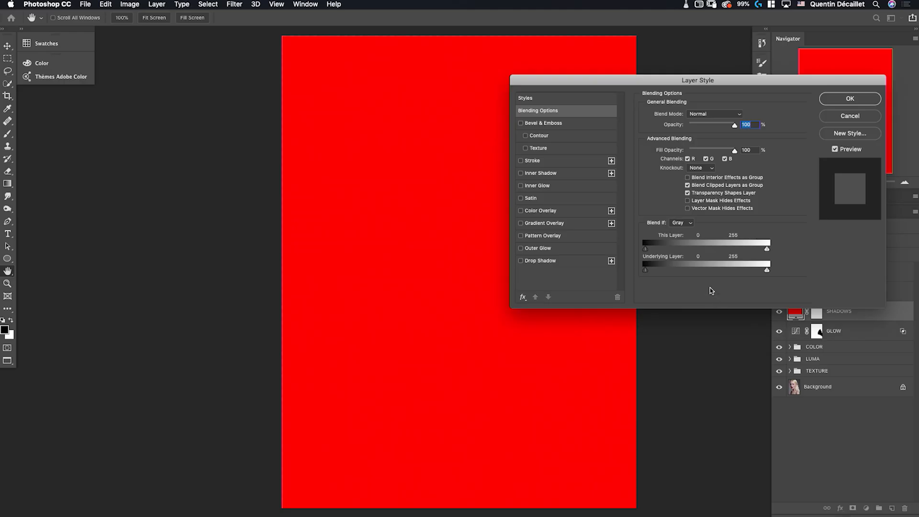
key("alt")
left_click_drag(765, 272, 594, 269)
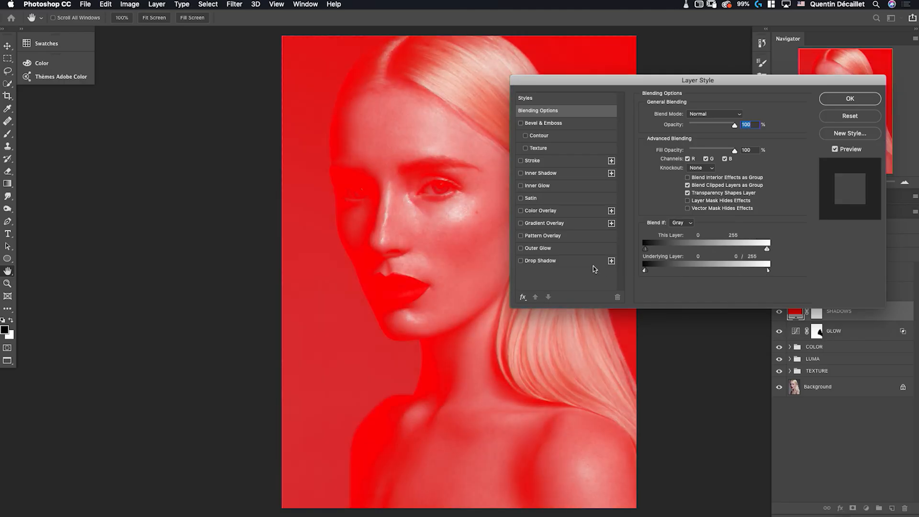
left_click_drag(769, 271, 702, 271)
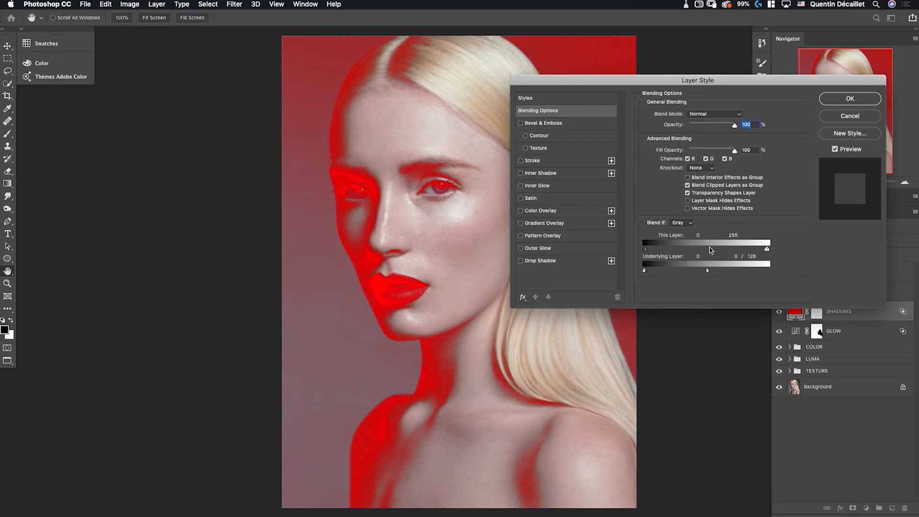
left_click(845, 101)
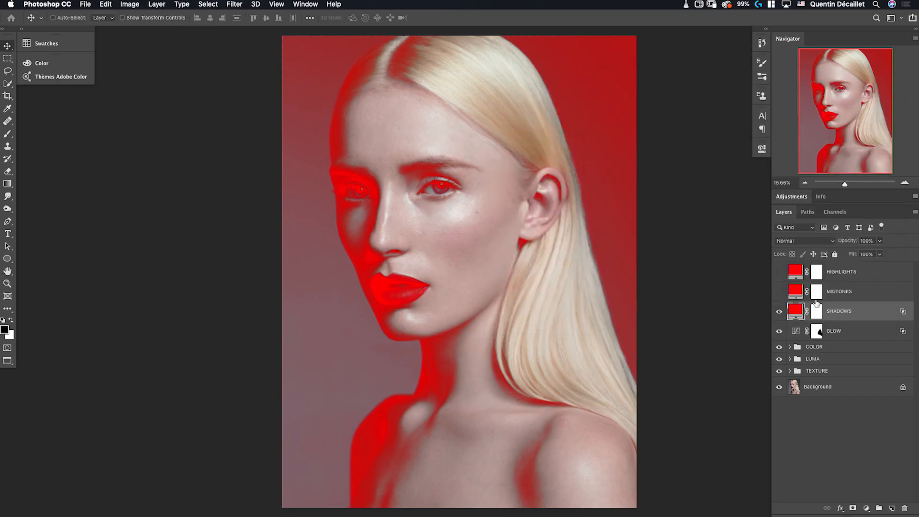
left_click(779, 311)
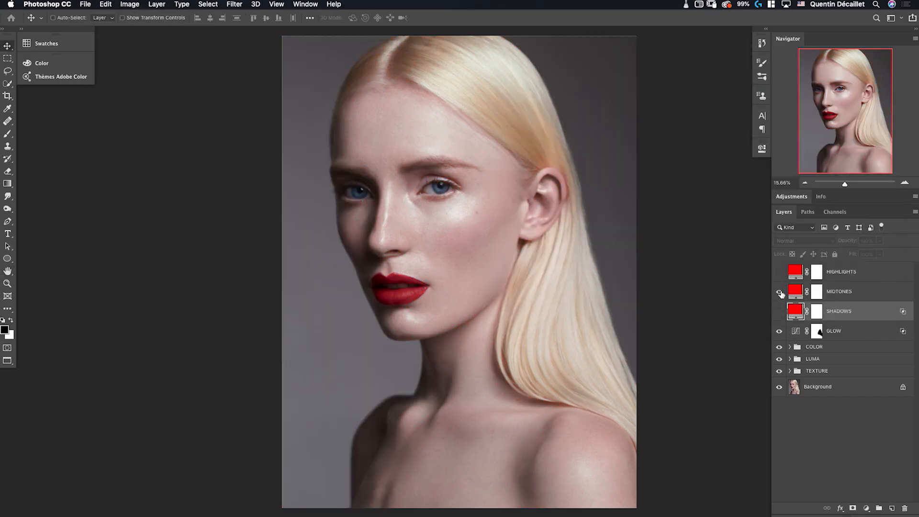
Show the MIDTONES layer, split its Blend If Underlying Layer points to 77 / 255 for blacks and 0 / 192 for whites, and hide it.
left_click(779, 291)
double_click(906, 294)
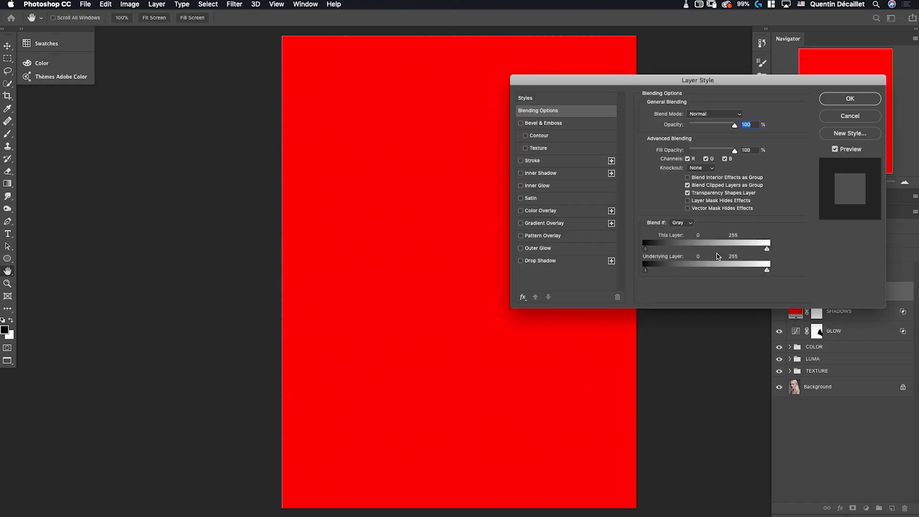
left_click_drag(653, 273, 778, 277)
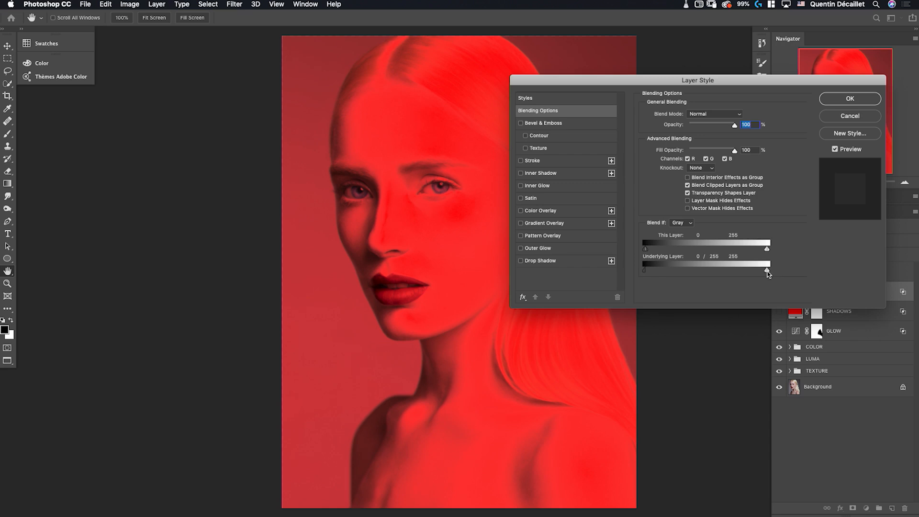
left_click_drag(766, 273, 681, 275)
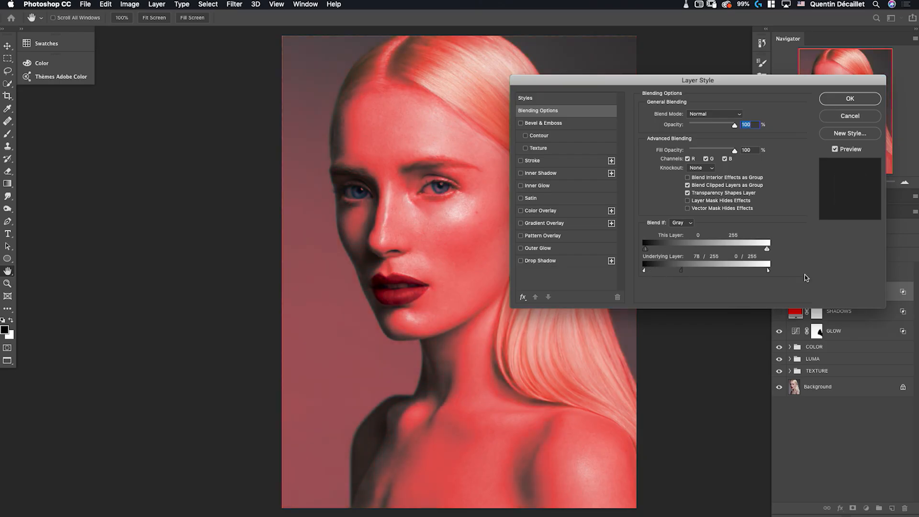
left_click_drag(768, 274, 744, 272)
left_click_drag(672, 269, 680, 270)
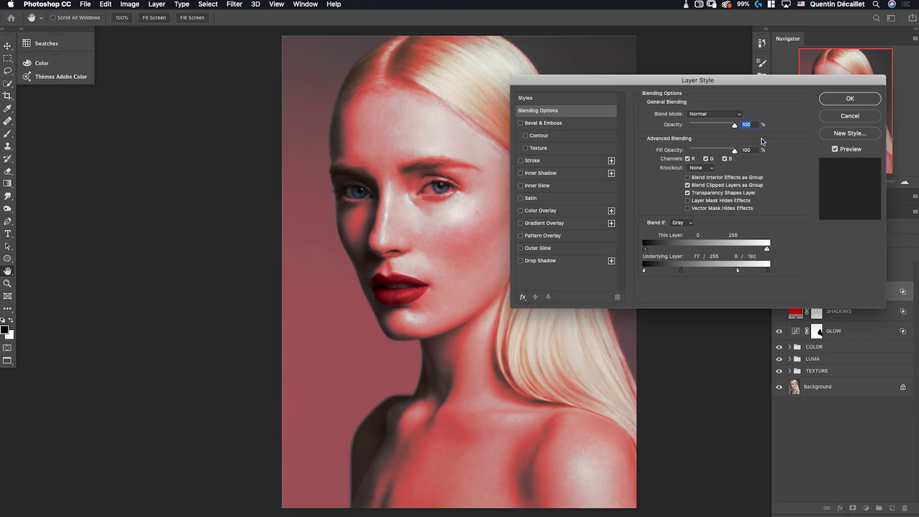
left_click(849, 99)
left_click(778, 292)
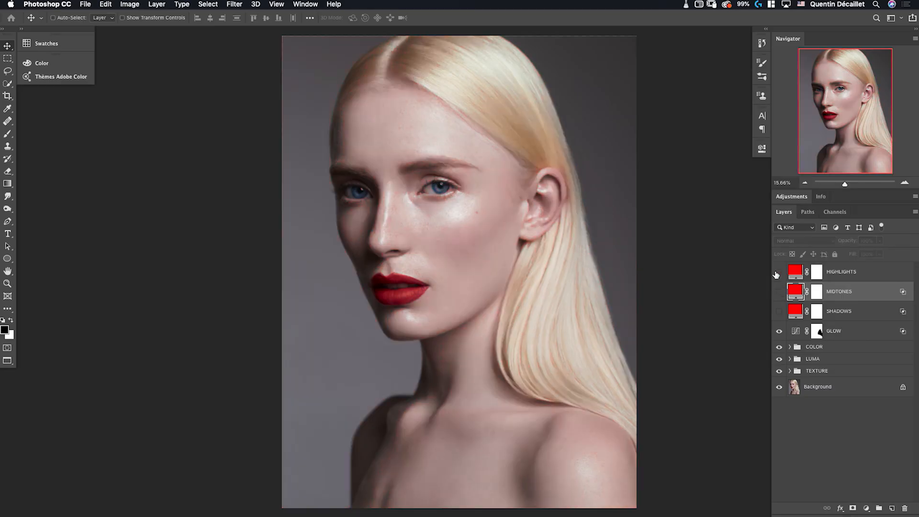
Show the HIGHLIGHTS layer, split its Blend If Underlying Layer black point to 128 / 255, and hide it.
left_click(778, 273)
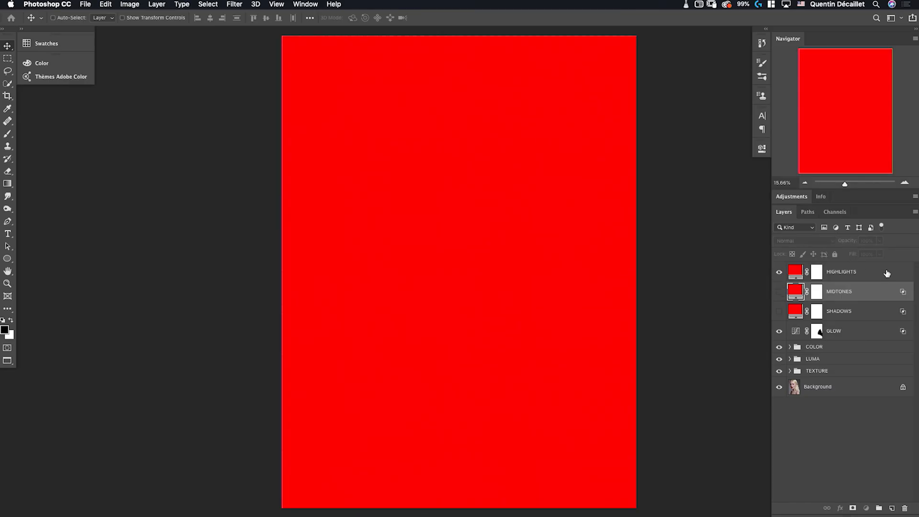
double_click(885, 273)
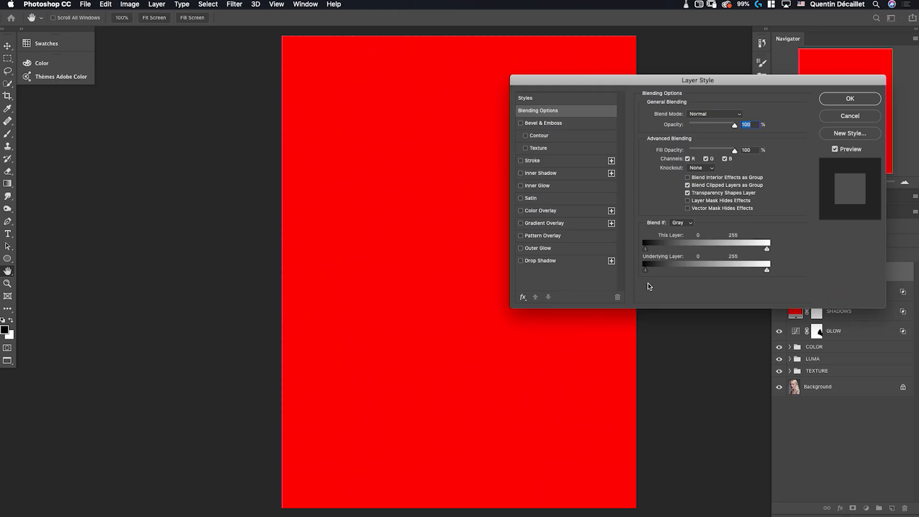
key("alt")
left_click_drag(648, 274, 884, 262)
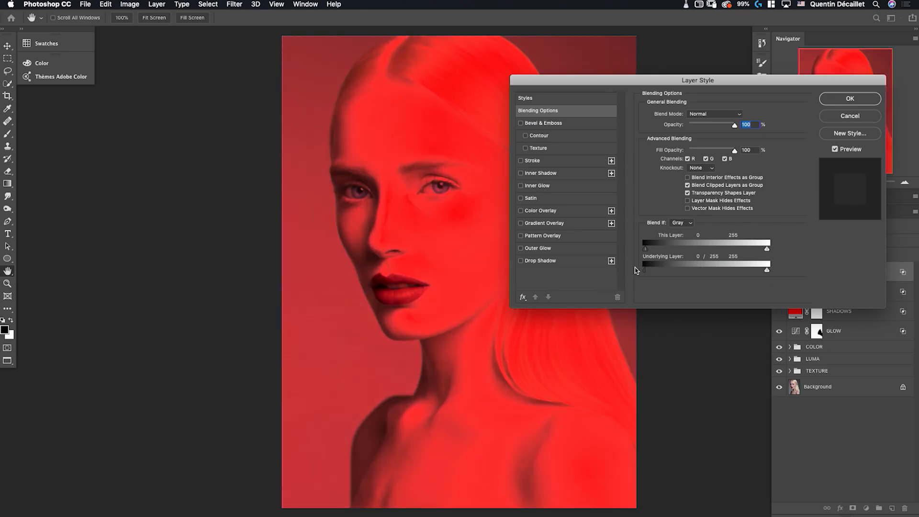
left_click_drag(644, 271, 702, 268)
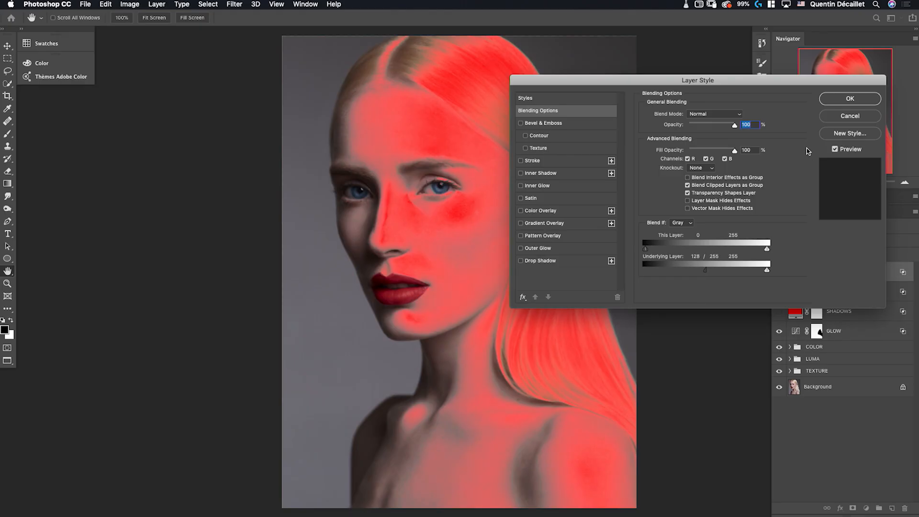
left_click(850, 98)
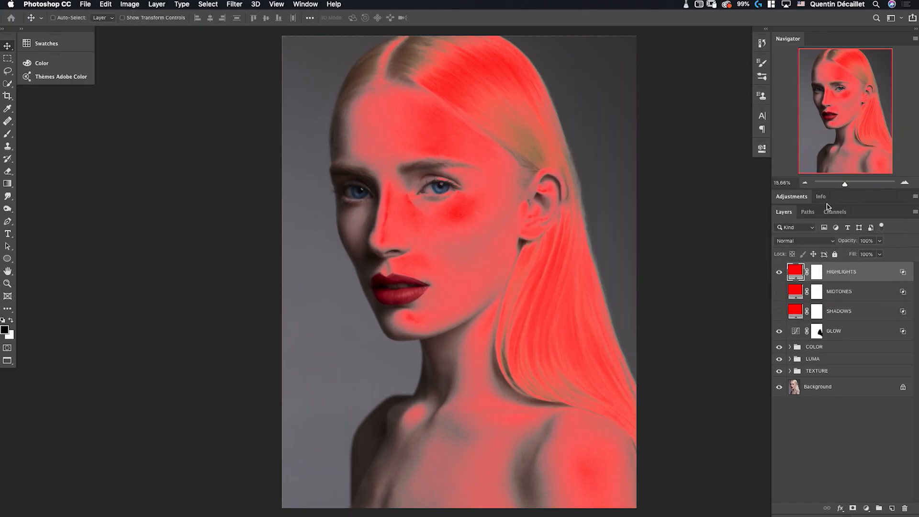
left_click(779, 273)
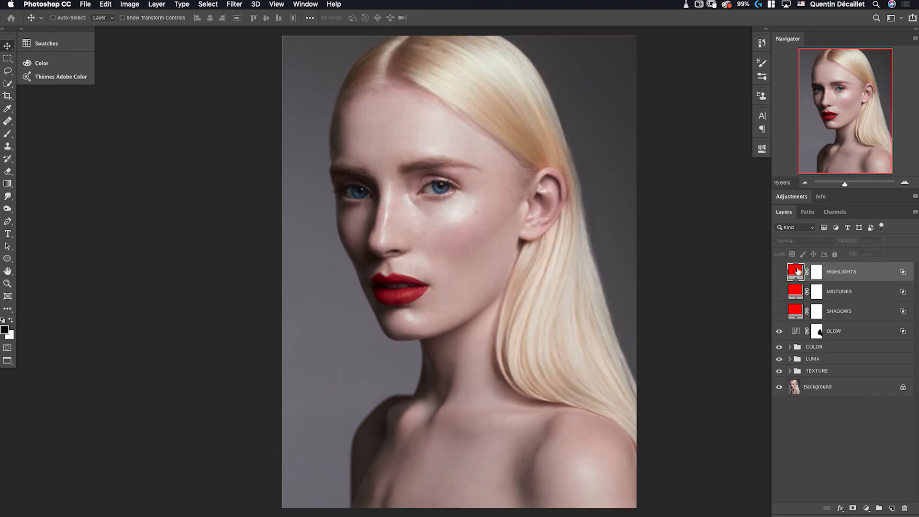
Recolour the HIGHLIGHTS fill with #ede8e8 sampled from the bright cheek highlight, and compare the image with the layer shown and hidden.
double_click(797, 271)
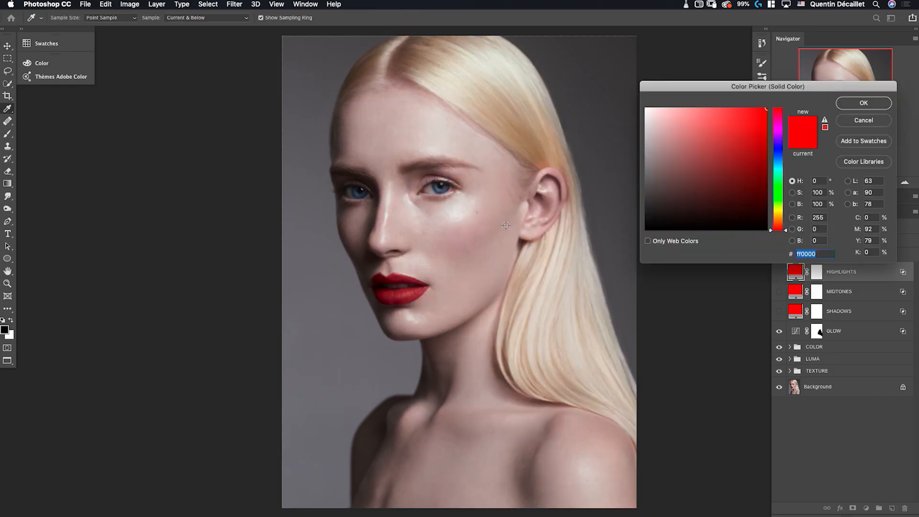
left_click(455, 210)
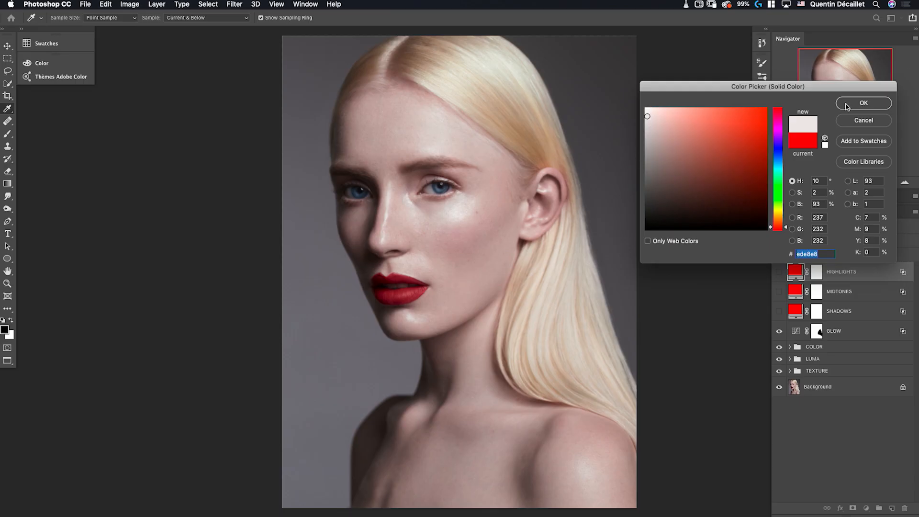
left_click(863, 103)
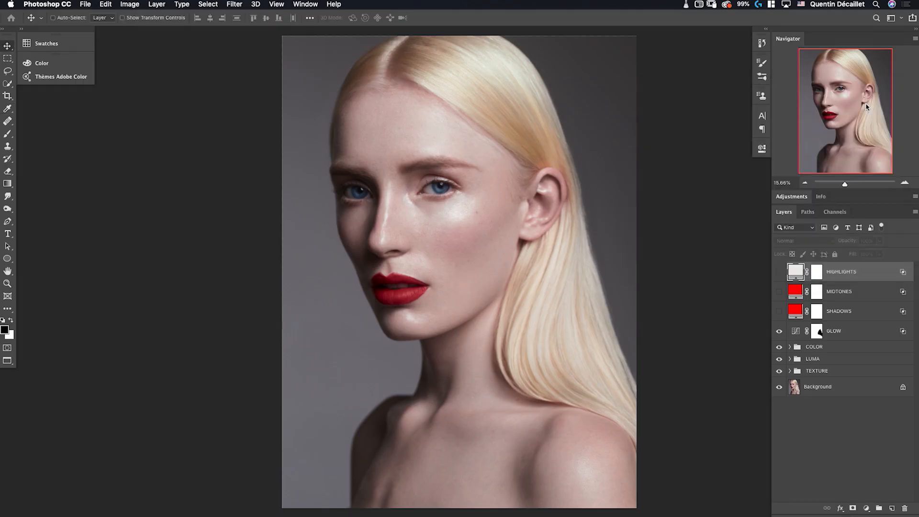
left_click(779, 272)
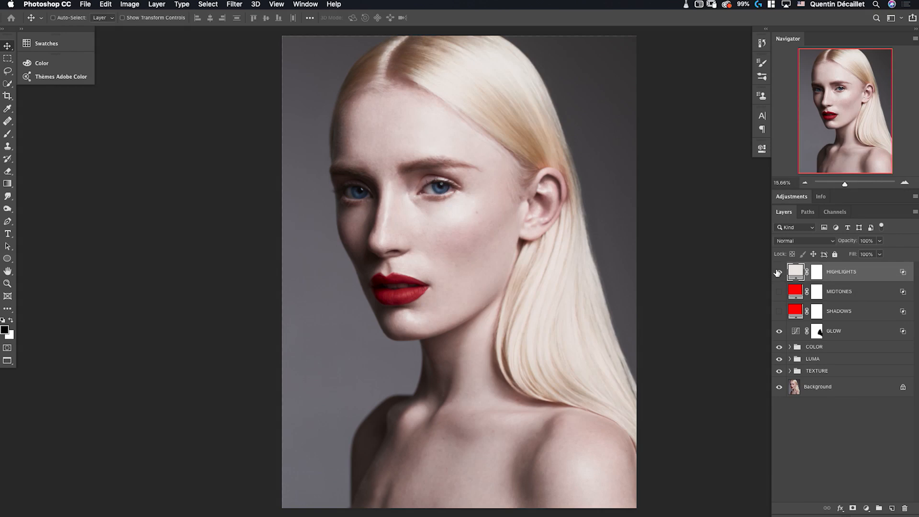
left_click(778, 272)
left_click(779, 272)
left_click(779, 272)
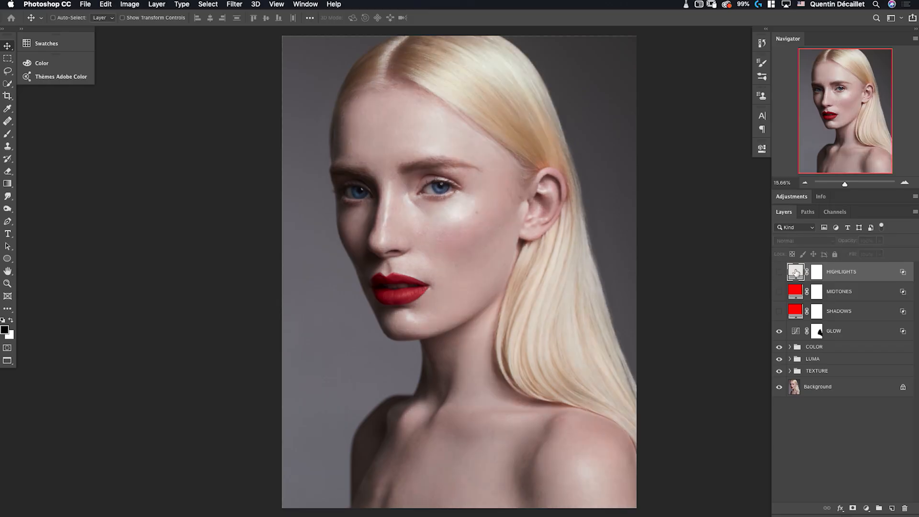
Apply the HIGHLIGHTS colour ede8e8 to the MIDTONES fill and change its hue to 120°.
double_click(795, 272)
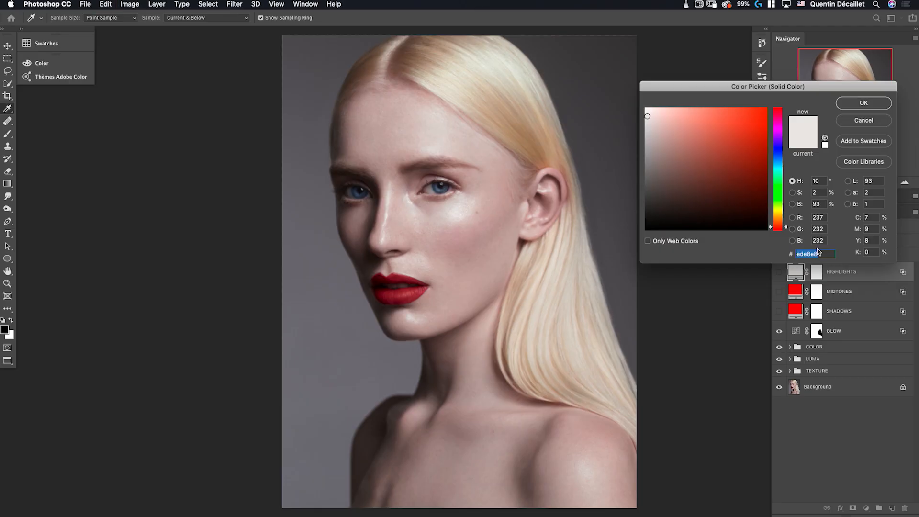
left_click(874, 102)
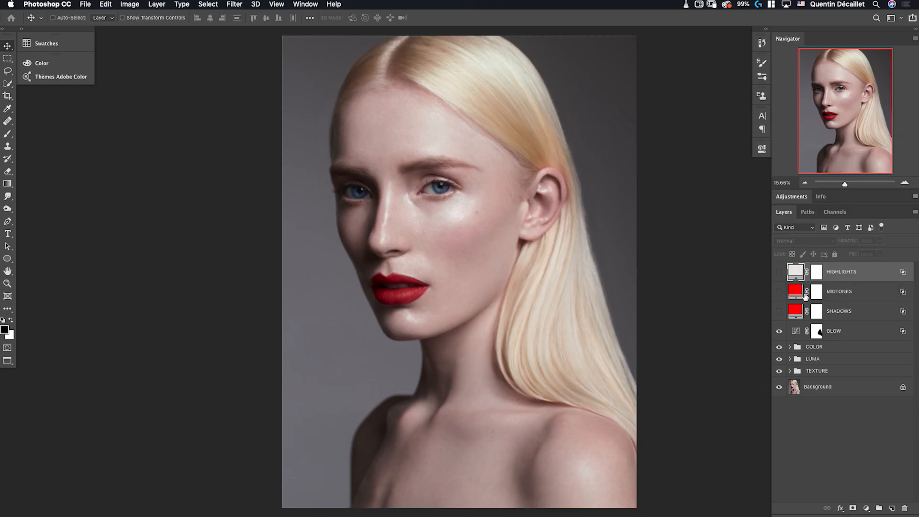
left_click(876, 294)
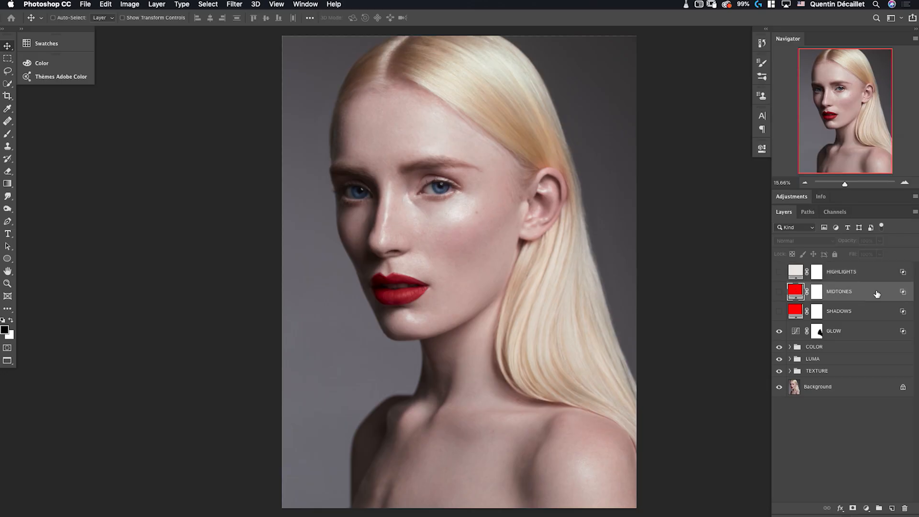
double_click(796, 293)
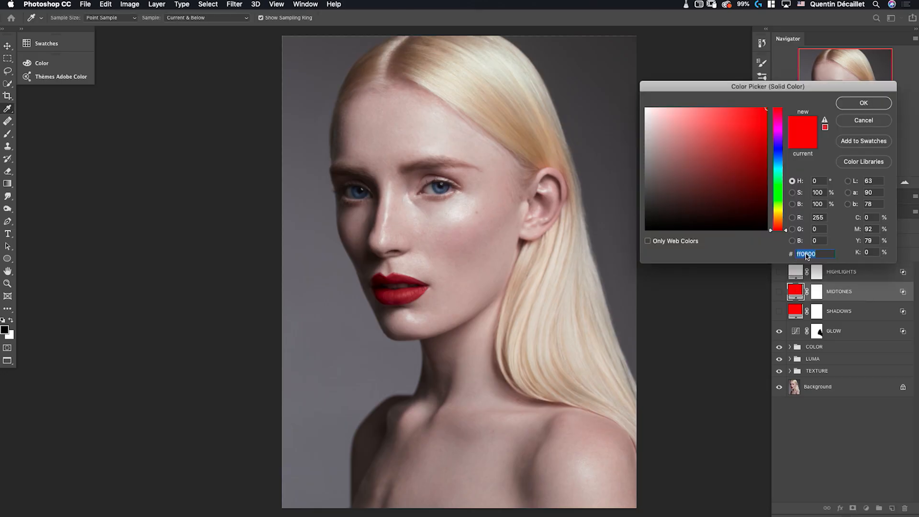
type("ede8e8")
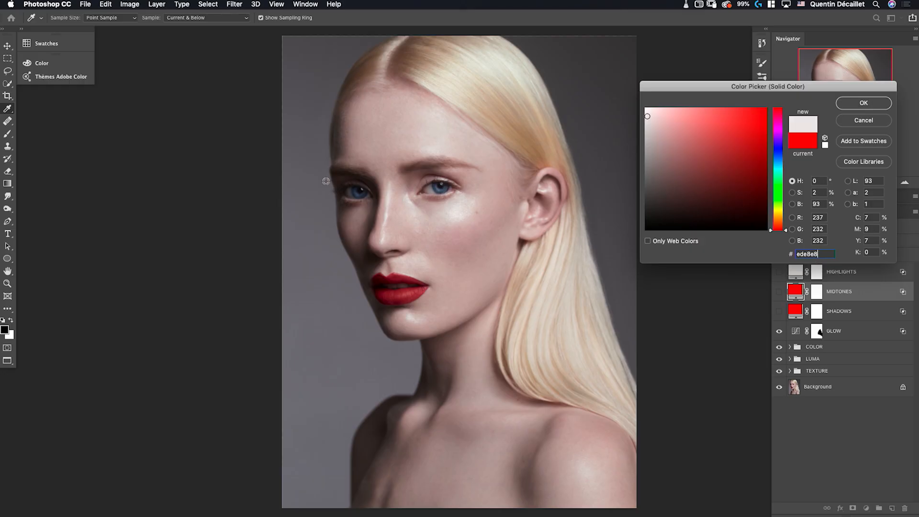
left_click(819, 180)
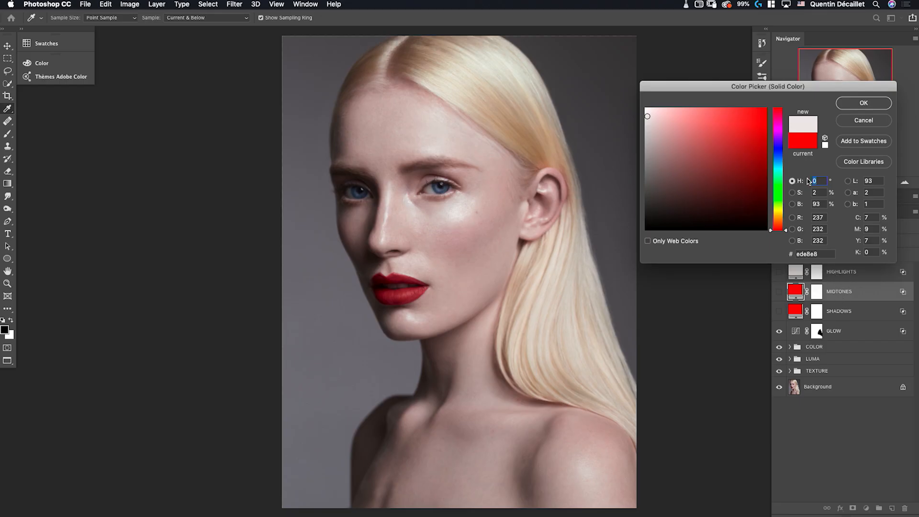
type("120")
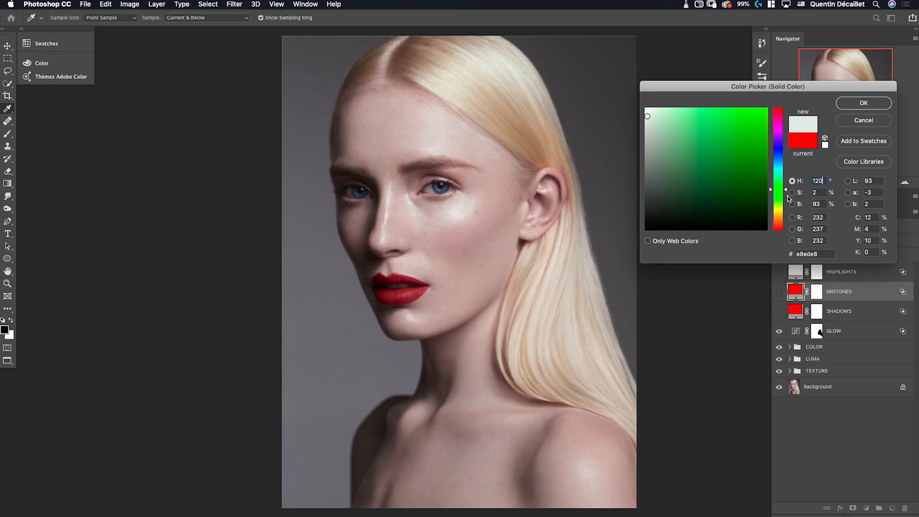
left_click(862, 103)
Set the MIDTONES fill colour to hue 120°, saturation 50% and brightness 50%.
double_click(795, 291)
type("0")
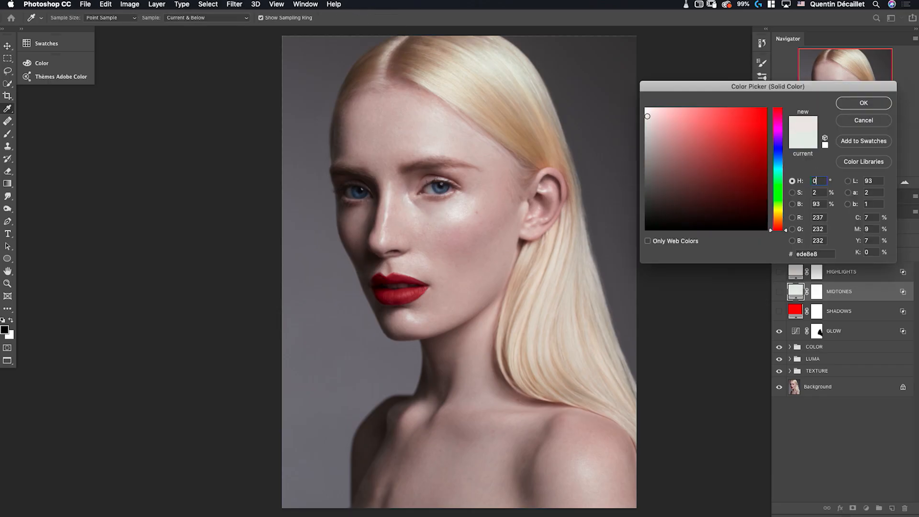
left_click(793, 181)
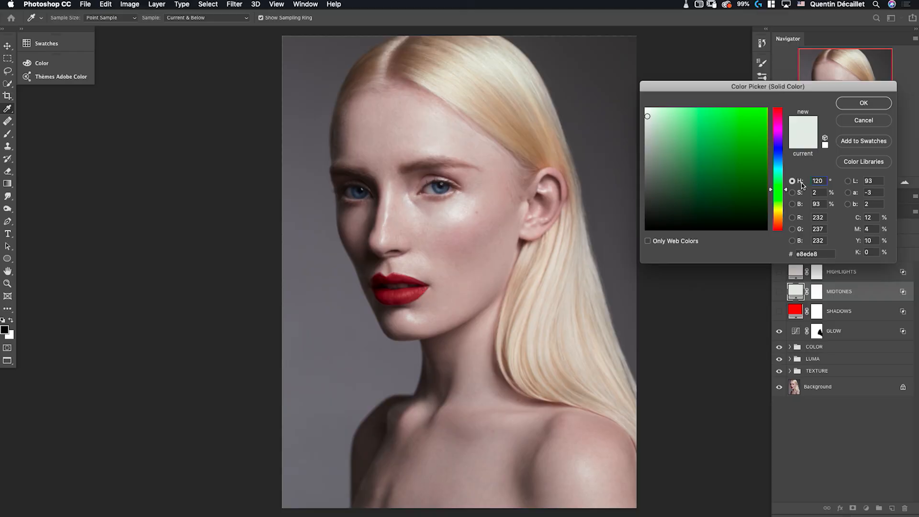
left_click(792, 193)
left_click(822, 192)
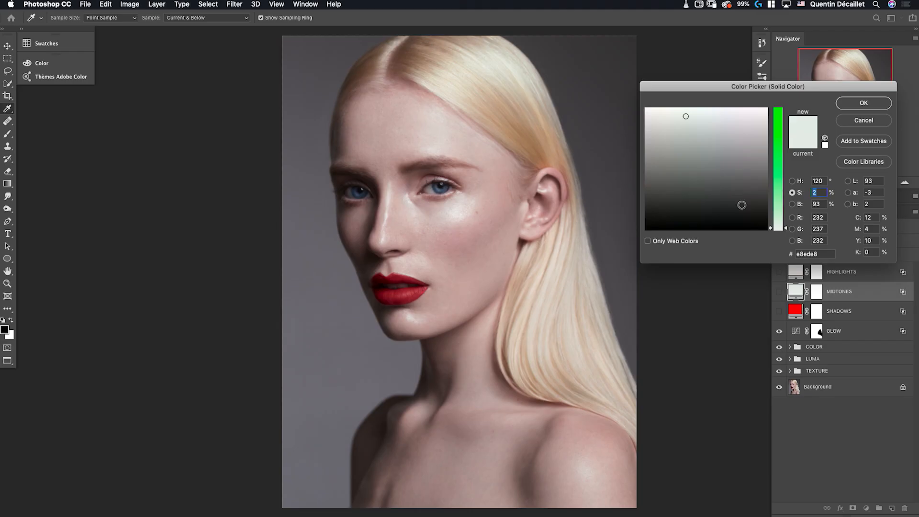
type("50")
key("Tab")
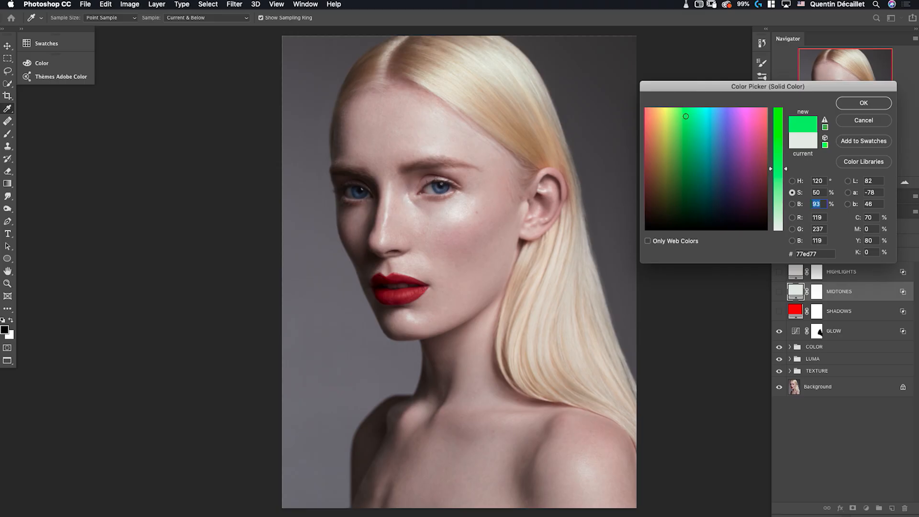
type("50")
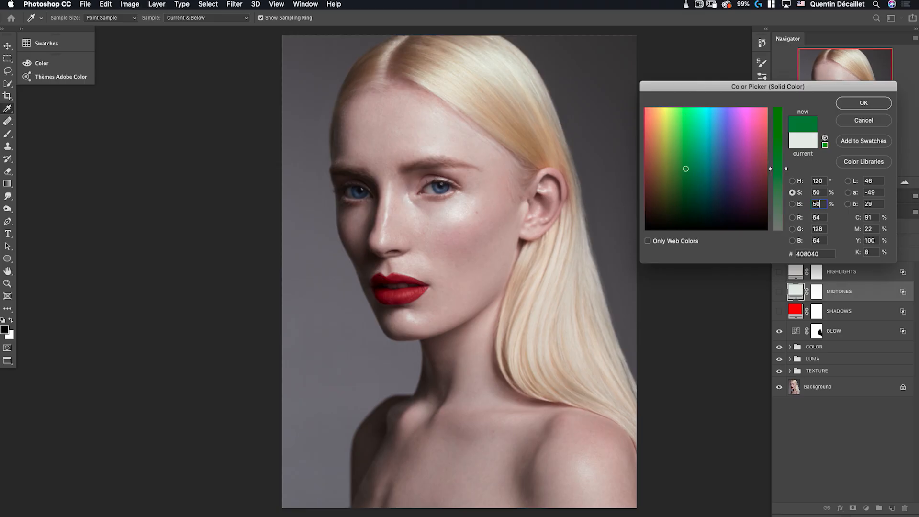
left_click(869, 103)
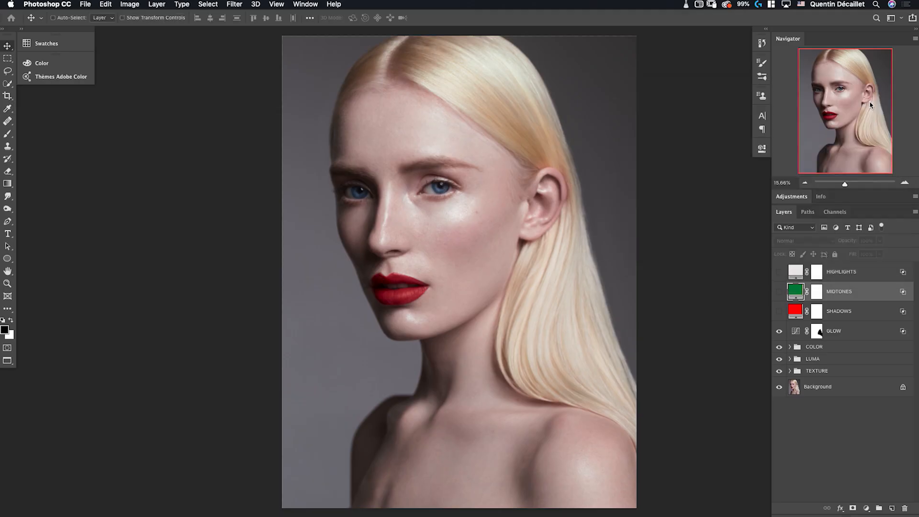
Recolour the SHADOWS fill from ede8e8 to a blue with hue 240°, saturation 75% and brightness 75%.
left_click(795, 311)
double_click(795, 311)
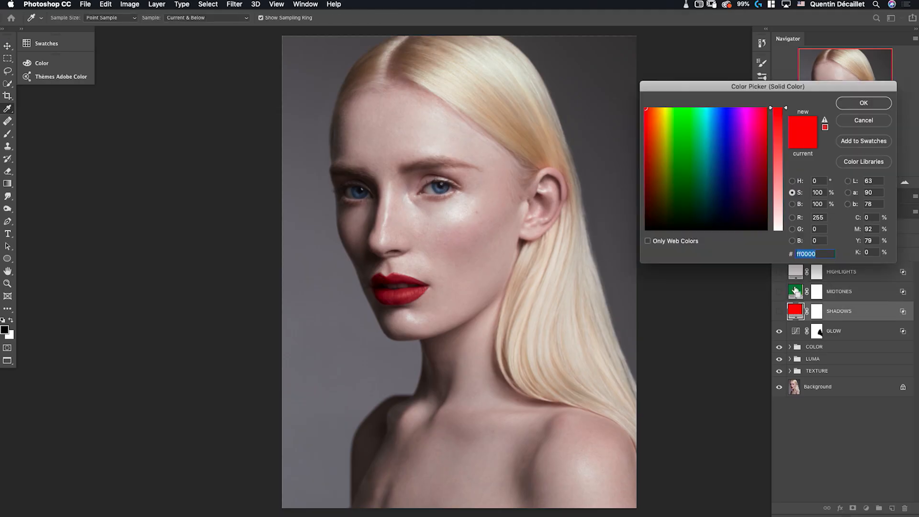
left_click(795, 291)
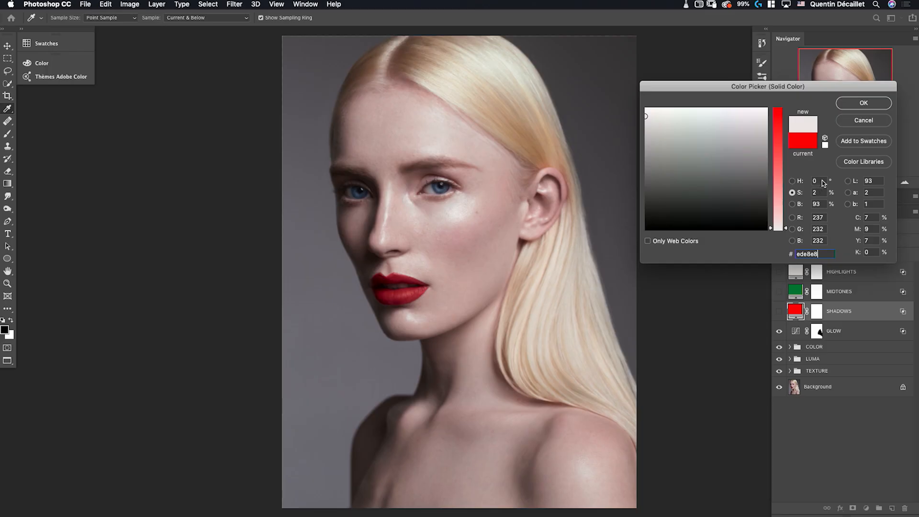
key("Tab")
type("240")
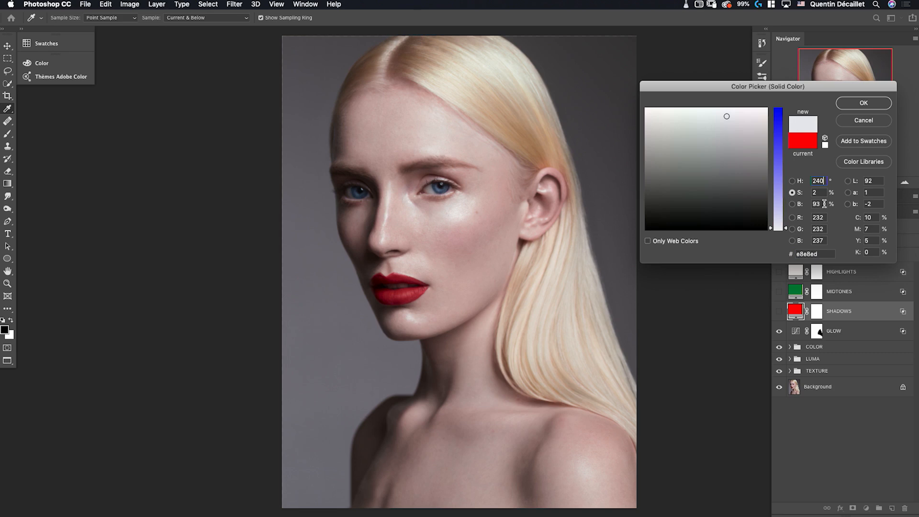
left_click(791, 192)
type("7575")
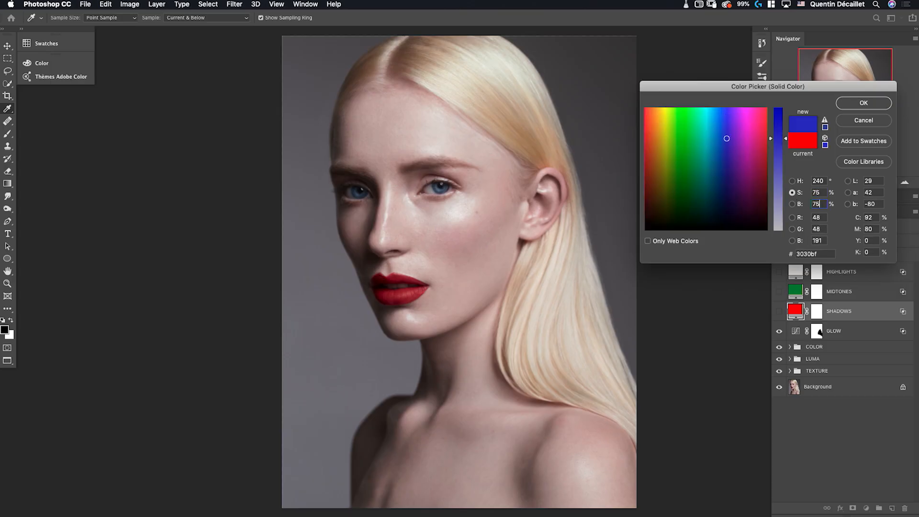
left_click(854, 107)
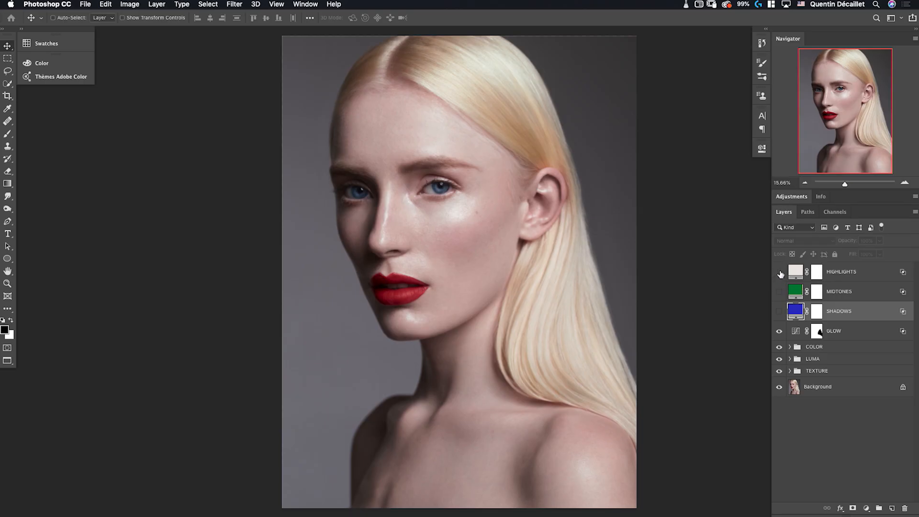
Show the three solid-colour layers and set HIGHLIGHTS, MIDTONES and SHADOWS to the Color blend mode.
left_click_drag(779, 291, 779, 311)
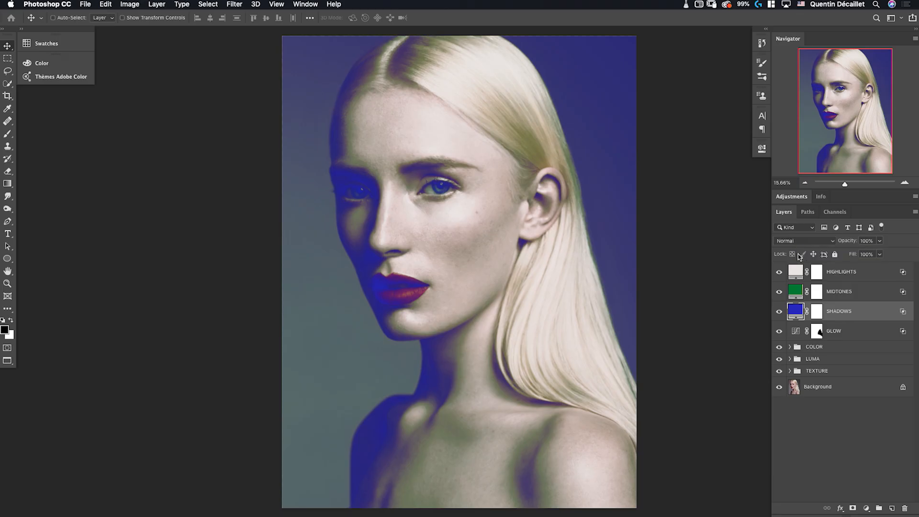
left_click(825, 270)
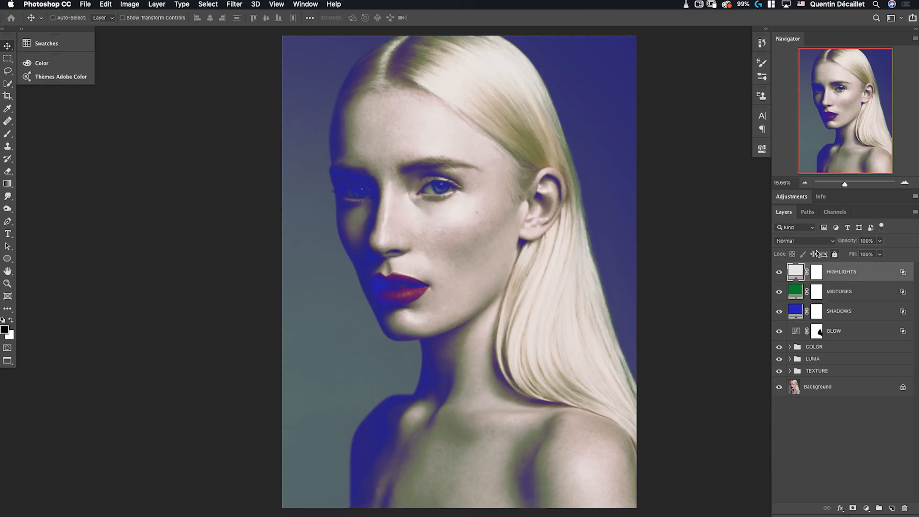
left_click(806, 240)
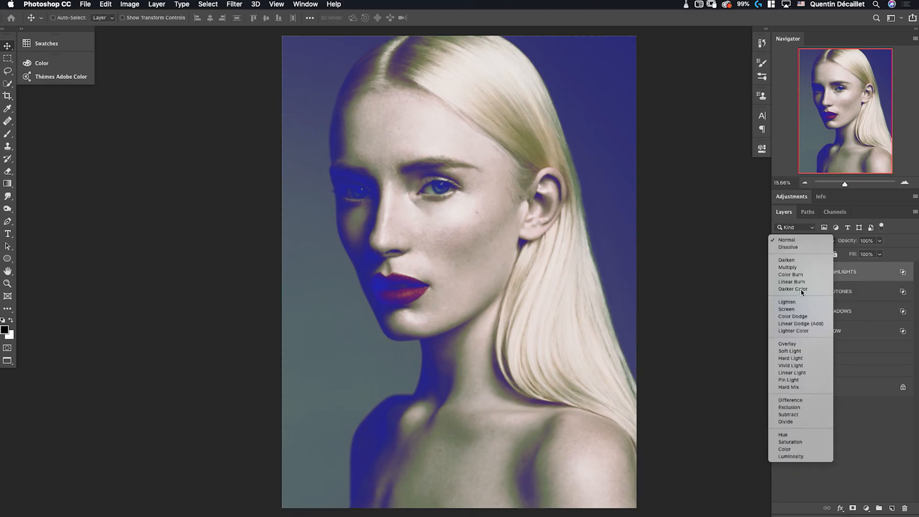
left_click(794, 448)
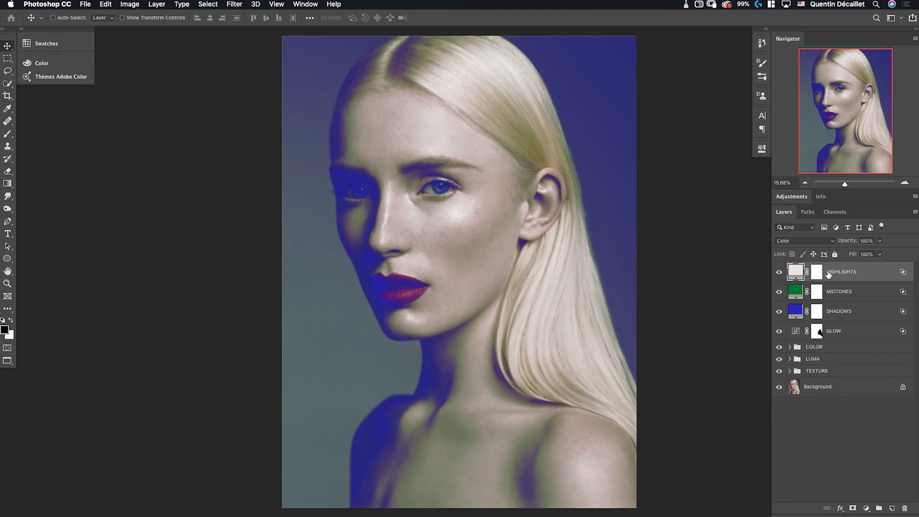
left_click(847, 311)
left_click(842, 292, "shift")
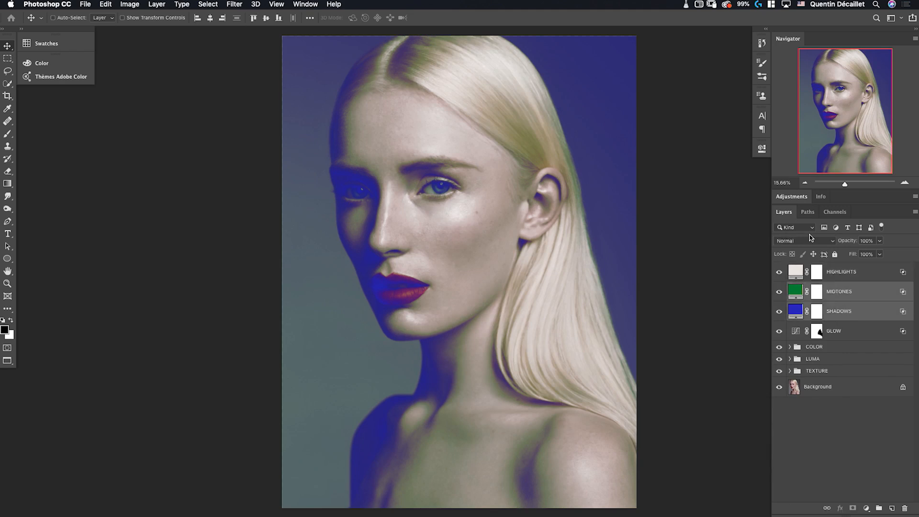
left_click(809, 240)
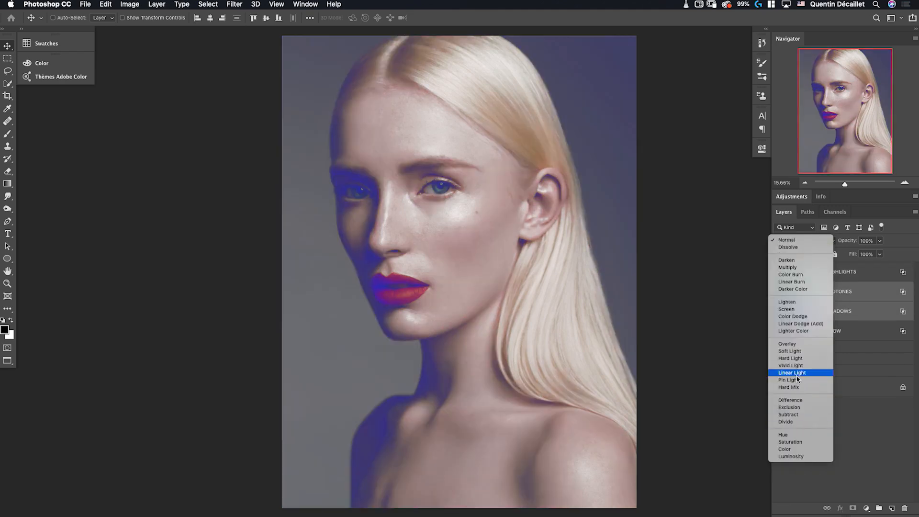
left_click(795, 449)
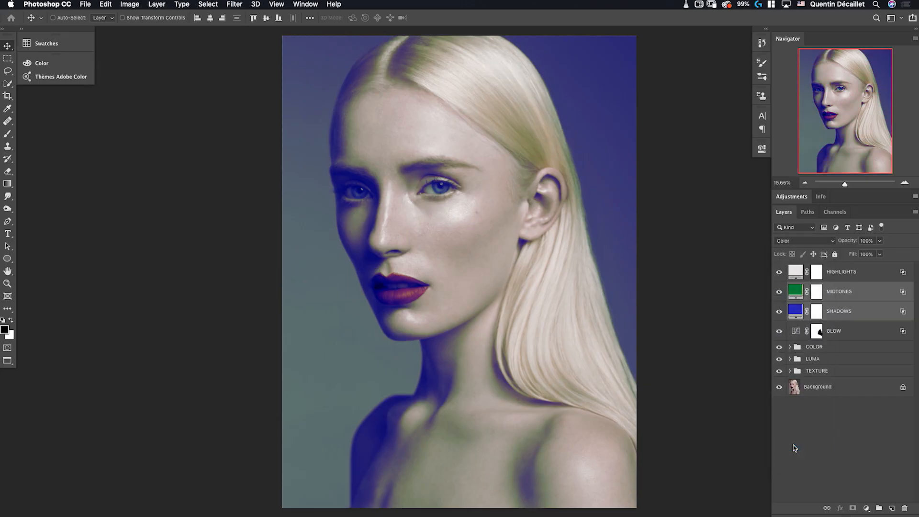
Lower the opacity of the HIGHLIGHTS, MIDTONES and SHADOWS layers together to 50%.
left_click(834, 273)
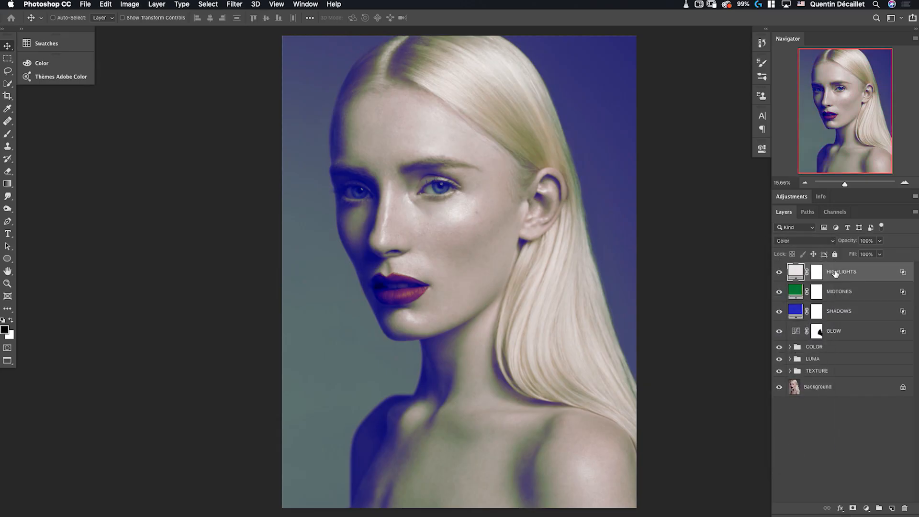
left_click(841, 312, "shift")
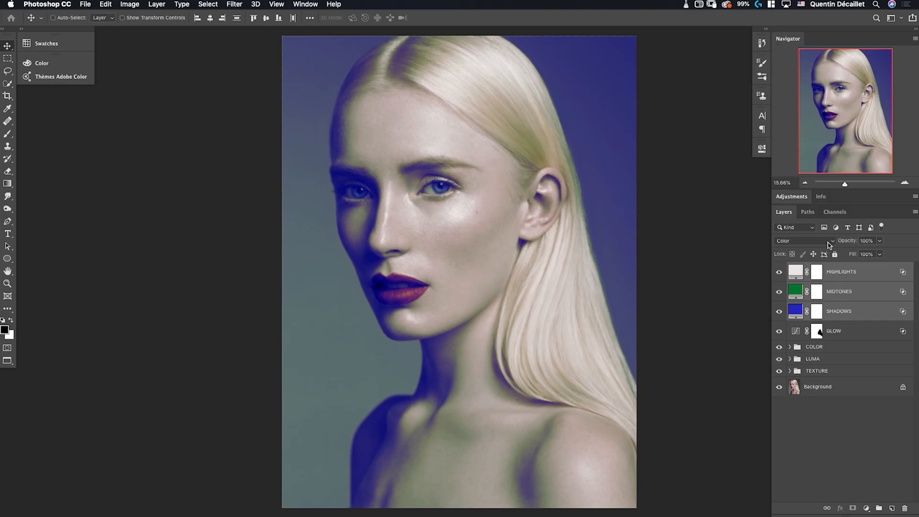
left_click(7, 47)
left_click(7, 46)
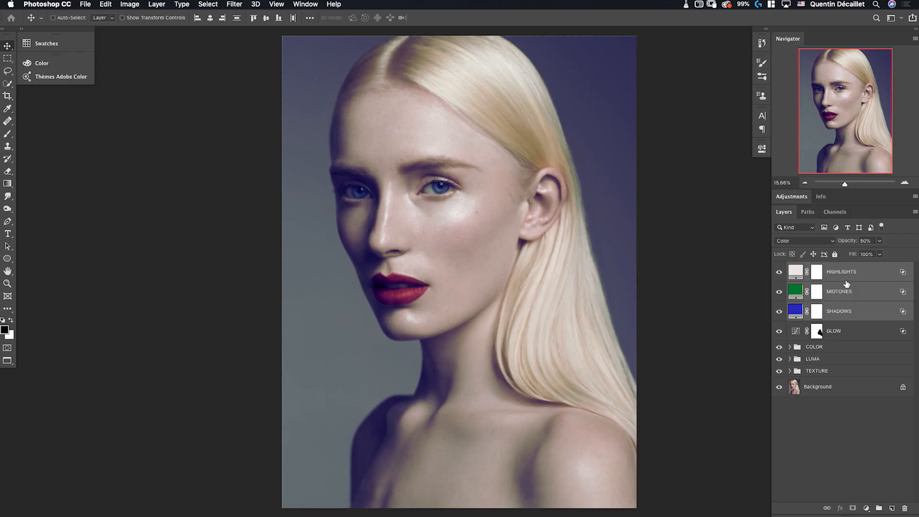
Switch the SHADOWS layer to Soft Light and lower the MIDTONES layer's opacity to 20%.
left_click(864, 312)
left_click(802, 241)
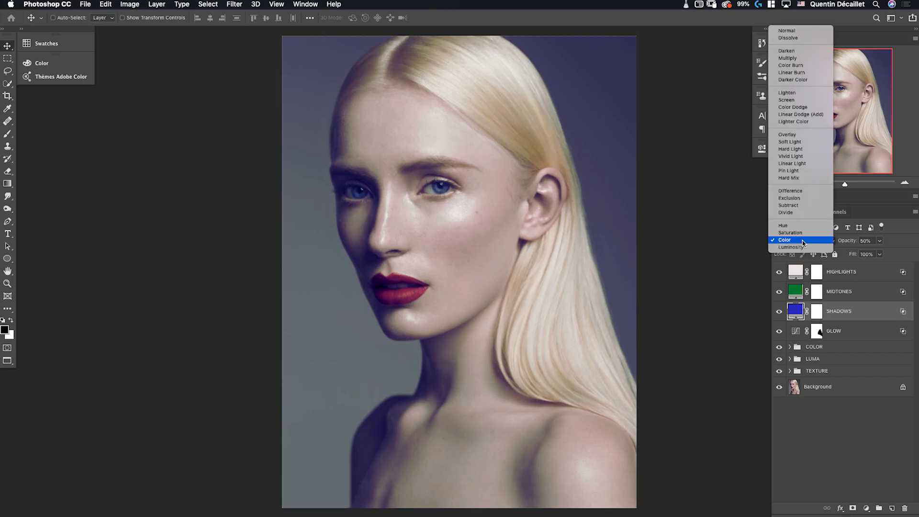
left_click(795, 142)
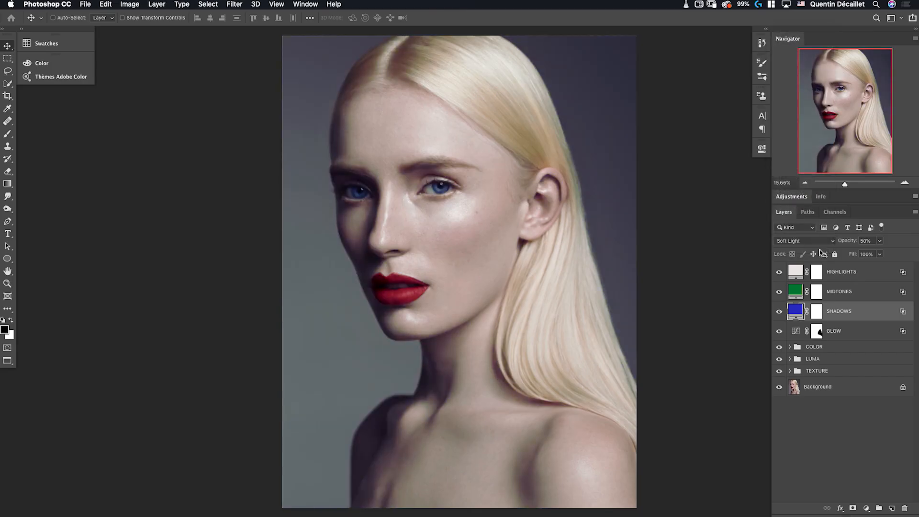
left_click(860, 292)
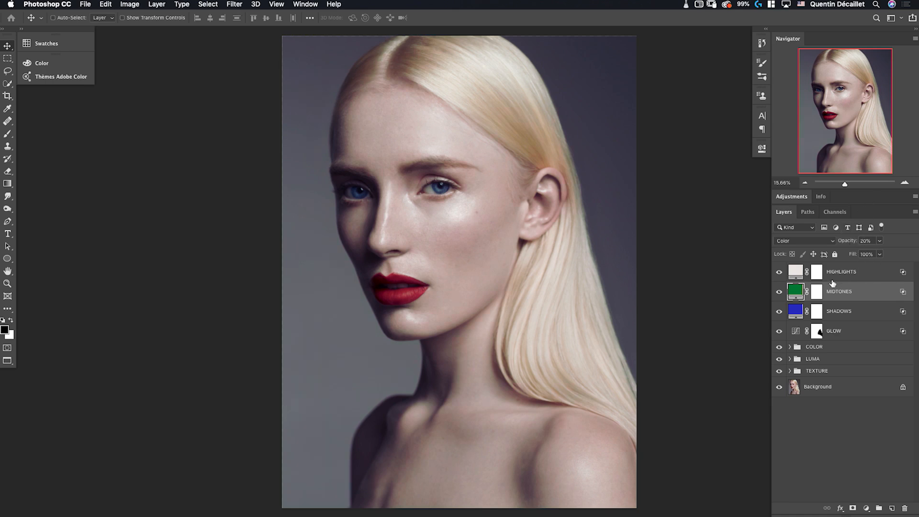
Set the HIGHLIGHTS layer to Soft Light, compare it hidden and shown, and reduce its opacity to 18%.
left_click(861, 271)
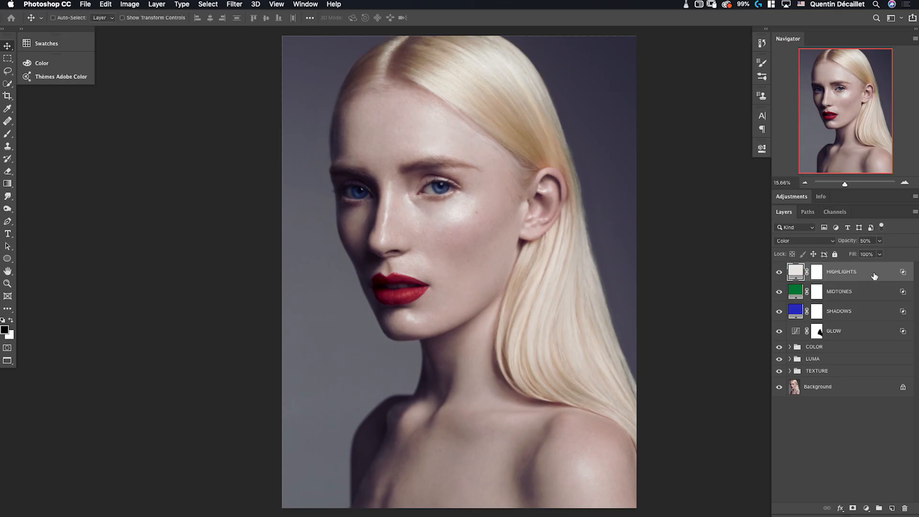
left_click(807, 243)
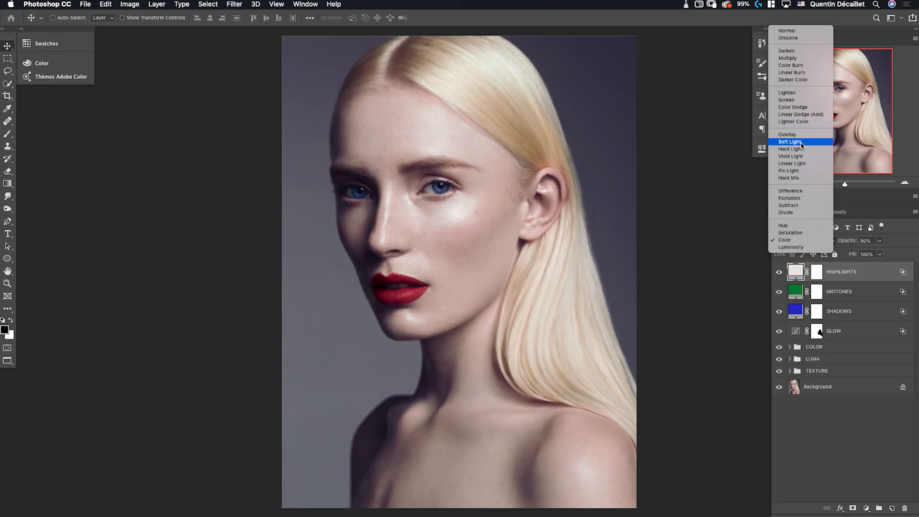
left_click(800, 142)
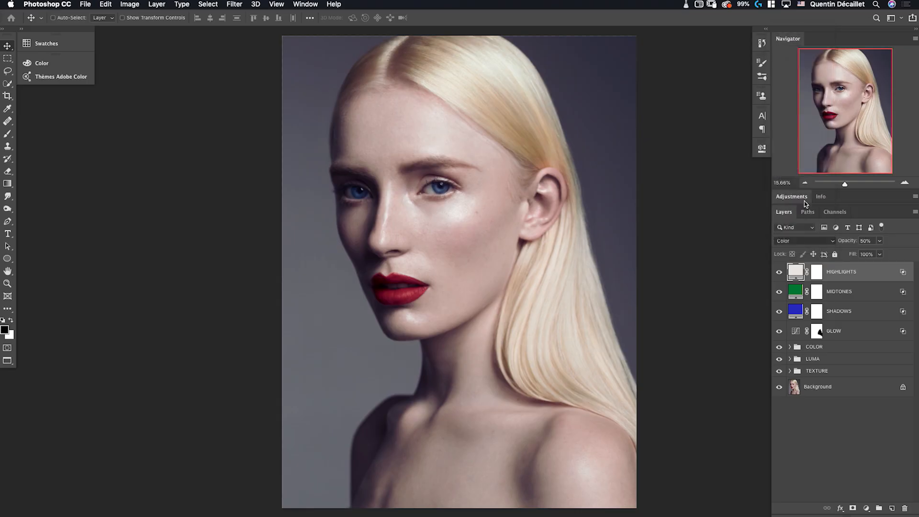
left_click(779, 273)
left_click(779, 273)
left_click(880, 240)
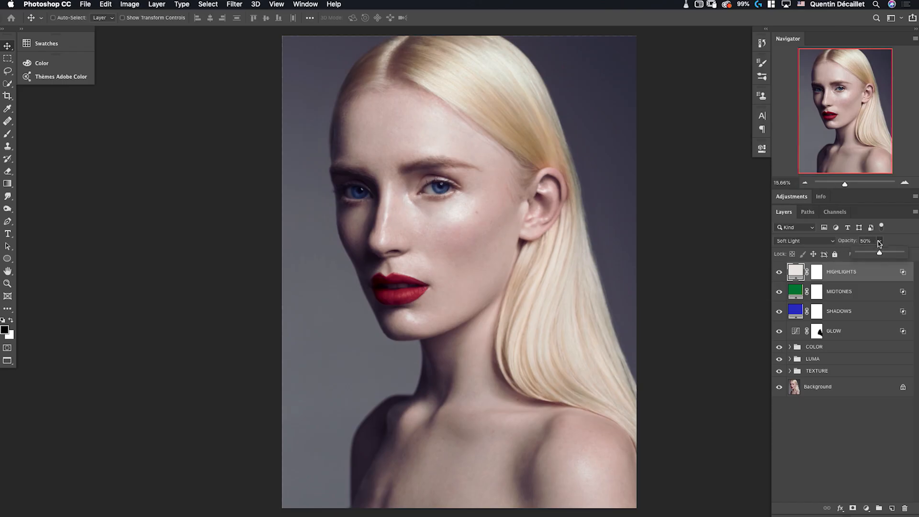
left_click_drag(879, 256, 864, 254)
Group the HIGHLIGHTS, MIDTONES and SHADOWS layers and name the group CONTRASTE.
left_click(860, 272)
left_click(862, 314, "shift")
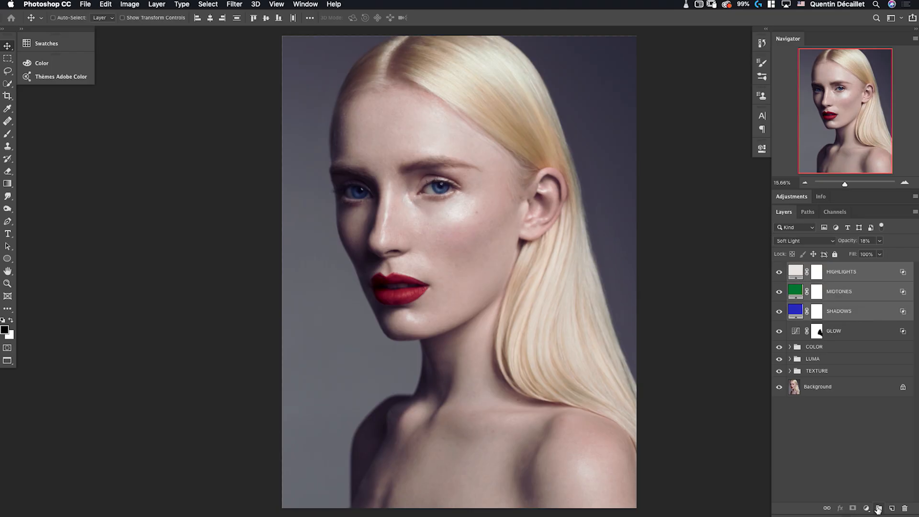
left_click(878, 509)
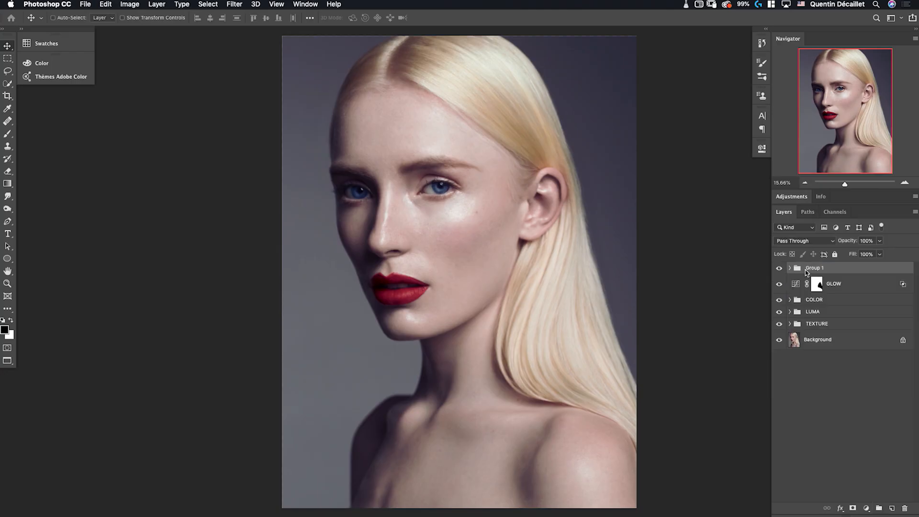
type("CONTRASTE")
key("Return")
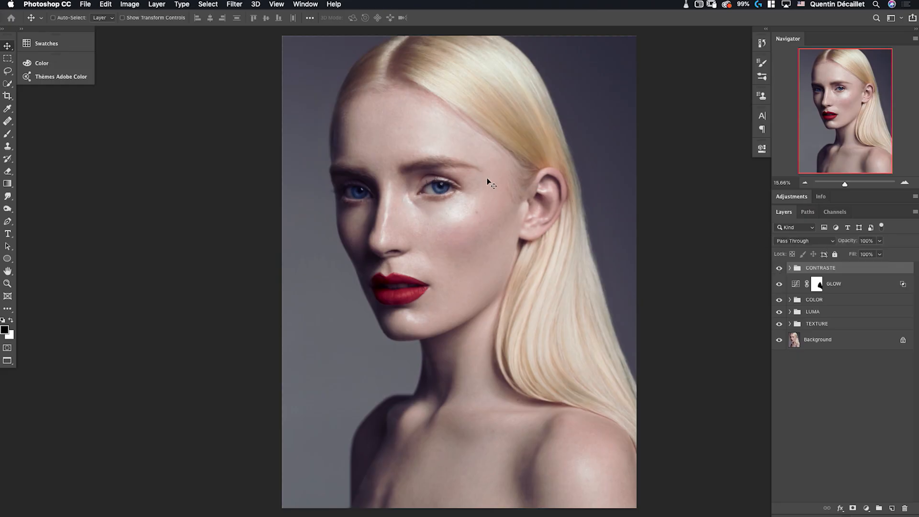
Lower the CONTRASTE group's opacity to about 63% and compare the portrait with the group hidden and shown.
left_click(879, 241)
left_click_drag(876, 254, 870, 254)
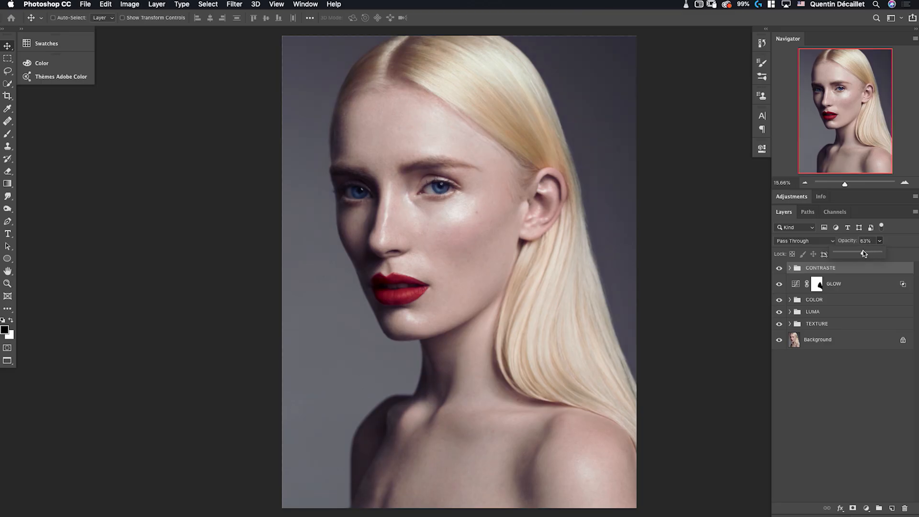
left_click(871, 412)
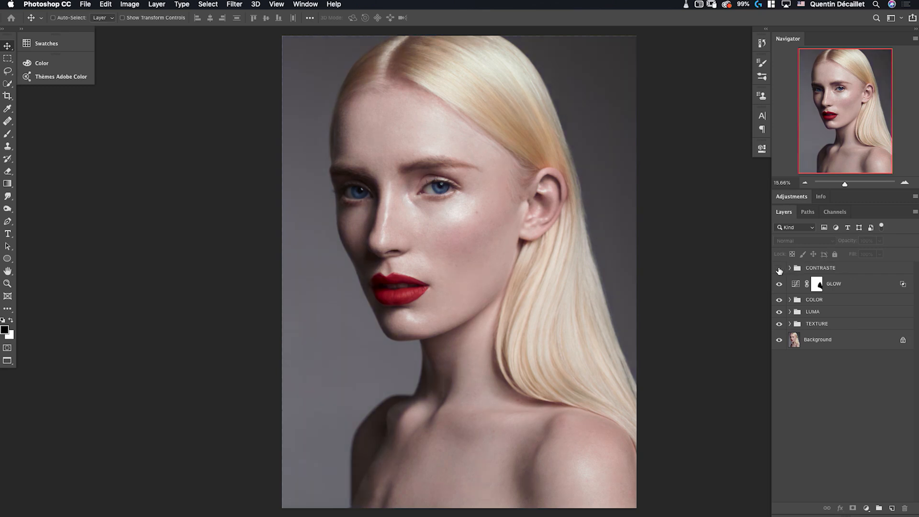
left_click(778, 269)
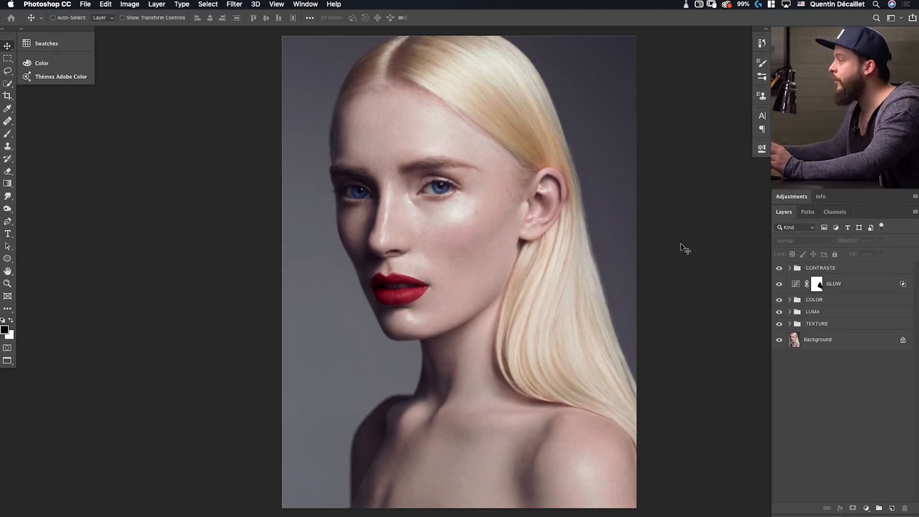
Create a new 512 x 512 px document at 72 pixels/inch in 8-bit RGB with a white background.
left_click(81, 3)
key("Escape")
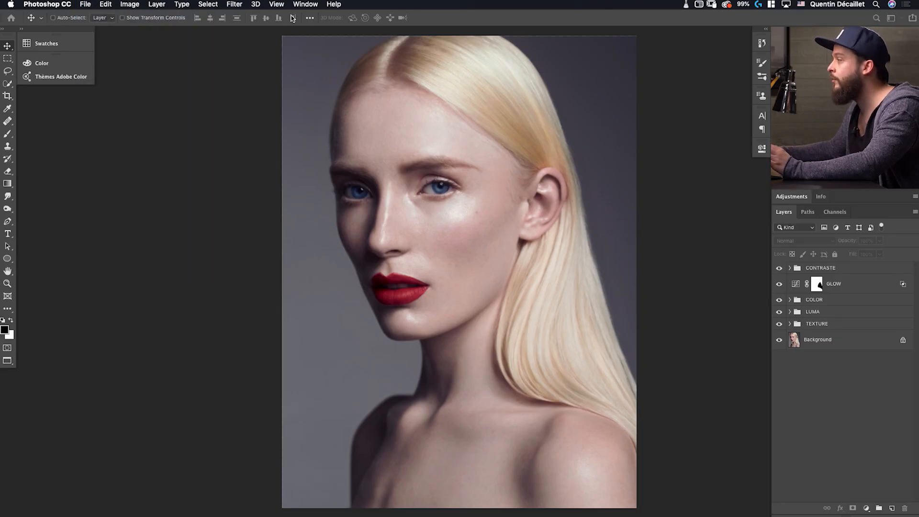
key("super+n")
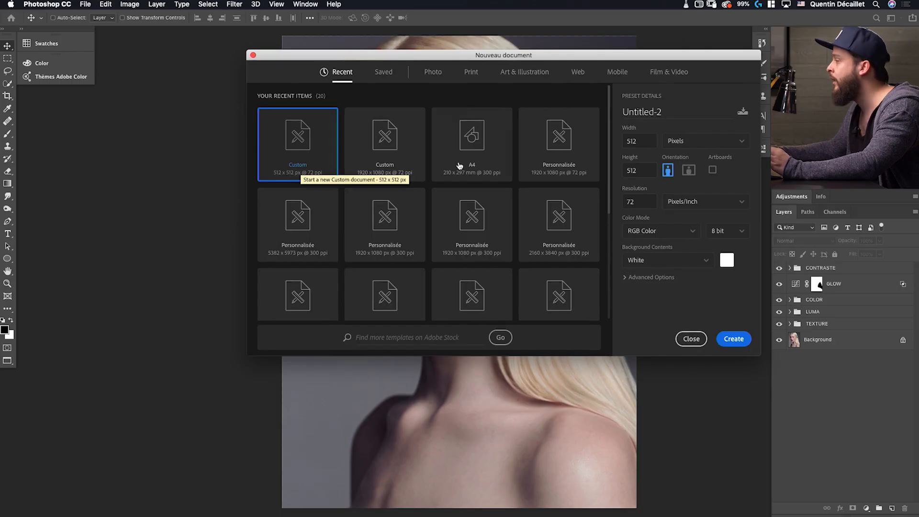
left_click(637, 203)
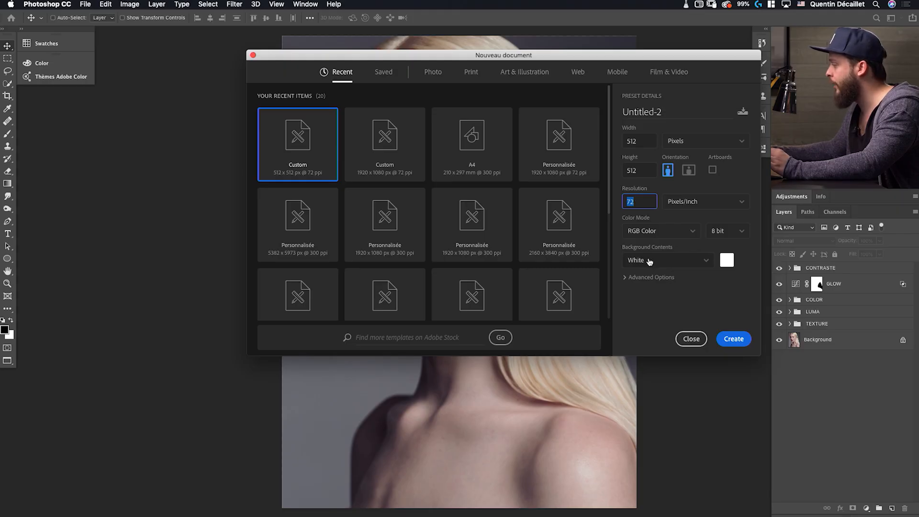
left_click(734, 339)
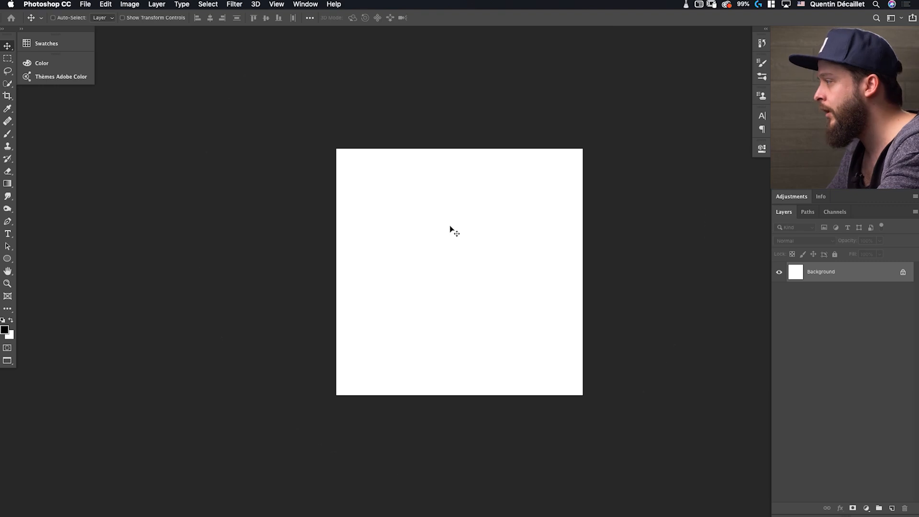
Set up the Brush with a size of 22 px and 100% hardness for the blank document.
key("b")
right_click(419, 246)
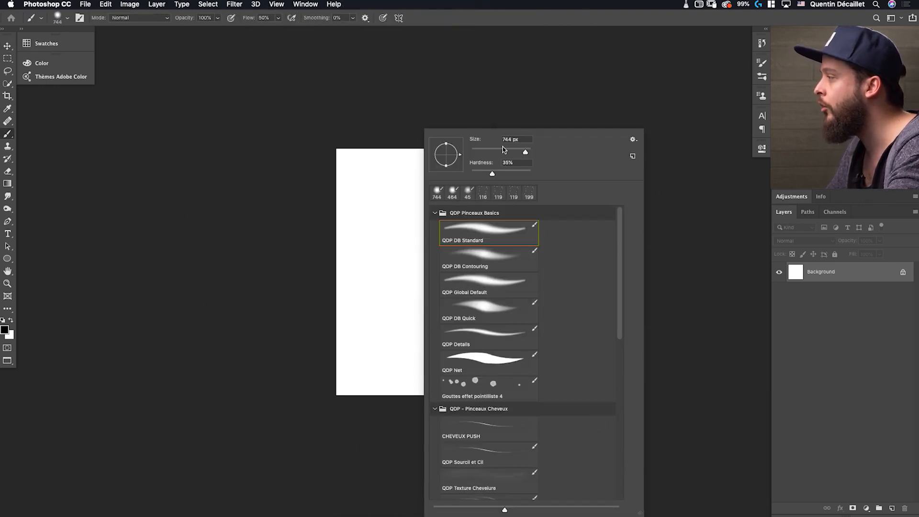
left_click(487, 150)
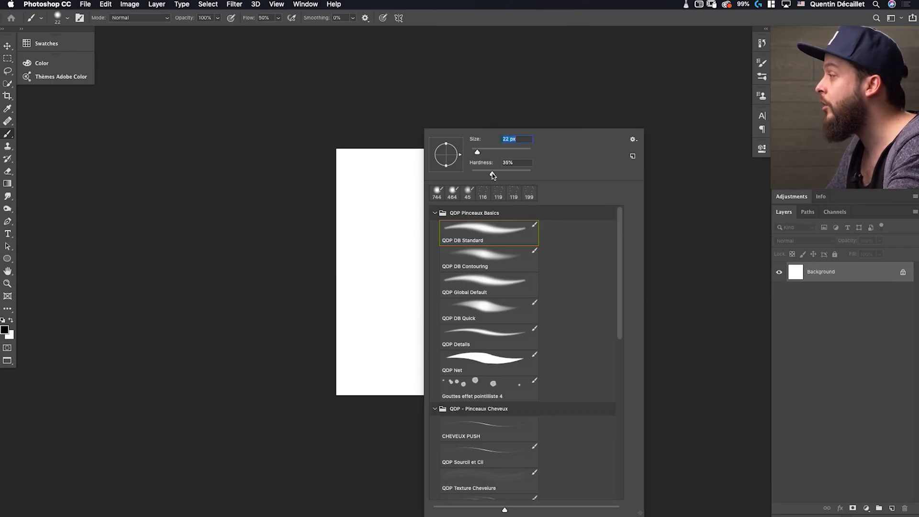
left_click_drag(492, 175, 542, 175)
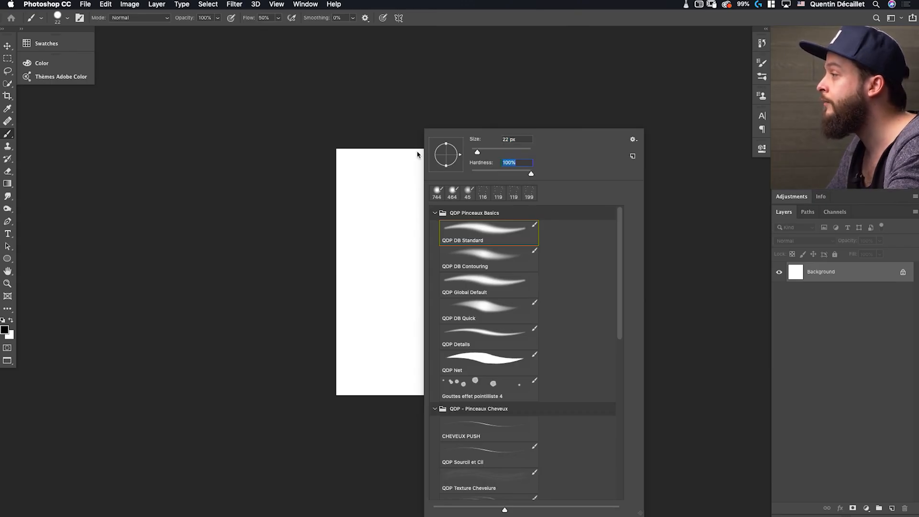
Set the brush flow to 100% and stamp a first black dot near the canvas's upper-left corner.
key("Return")
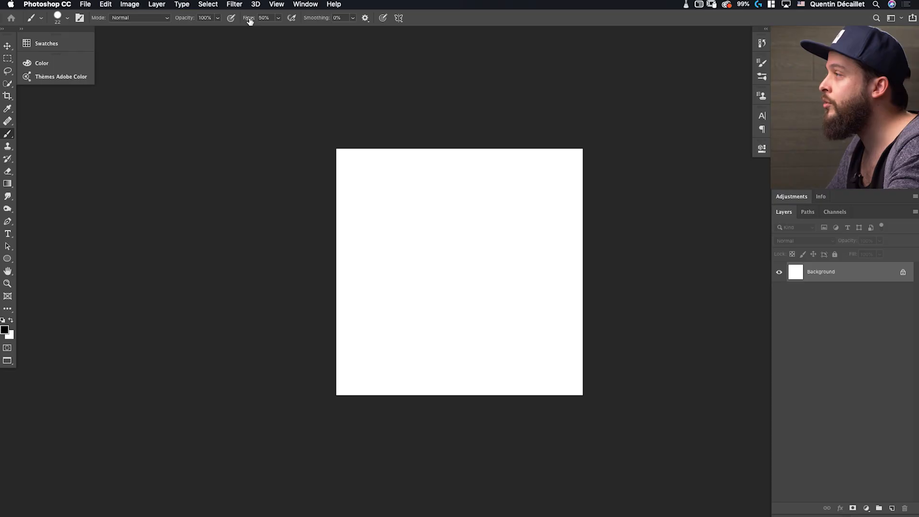
left_click_drag(248, 19, 290, 19)
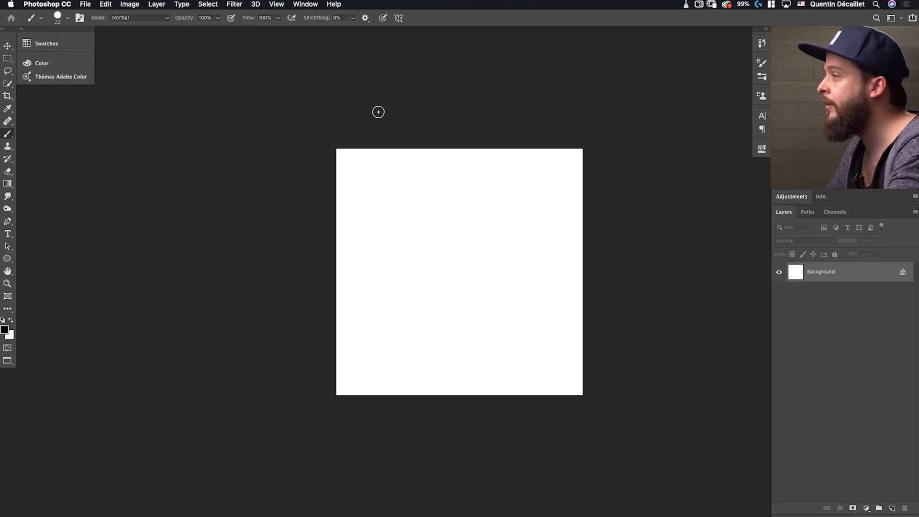
left_click(355, 174, "ctrl+alt")
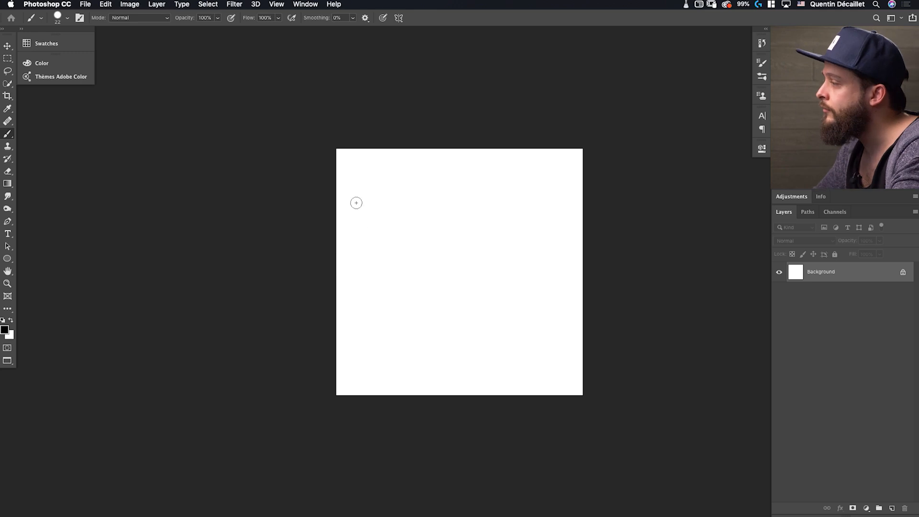
left_click_drag(360, 188, 373, 193)
left_click(366, 182)
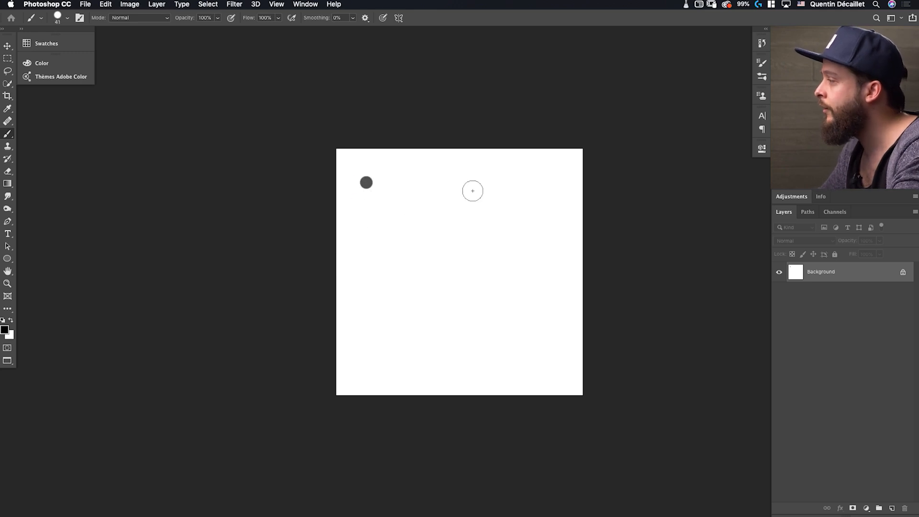
Stamp scattered black dots of varying sizes and densities across the rest of the canvas, letting a few overlap.
left_click(517, 177)
left_click(389, 349)
left_click(461, 243)
left_click_drag(475, 294, 466, 293)
left_click(406, 296)
left_click_drag(368, 273, 372, 268)
left_click(533, 236)
left_click_drag(480, 361, 473, 360)
left_click(475, 358)
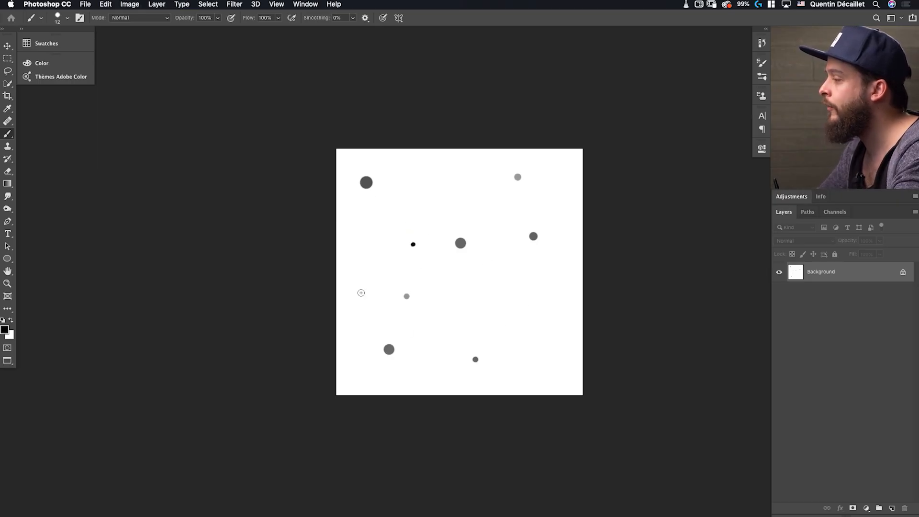
left_click(350, 373)
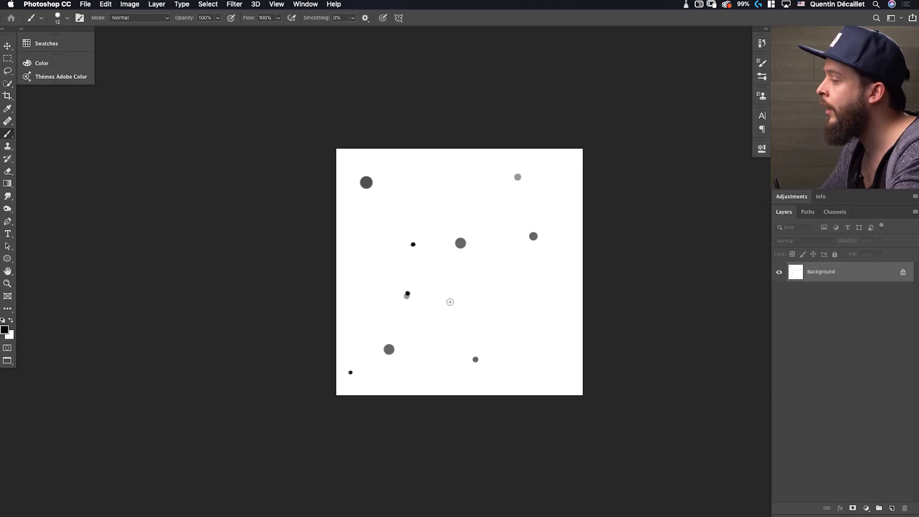
left_click_drag(387, 354, 383, 353)
left_click(386, 356)
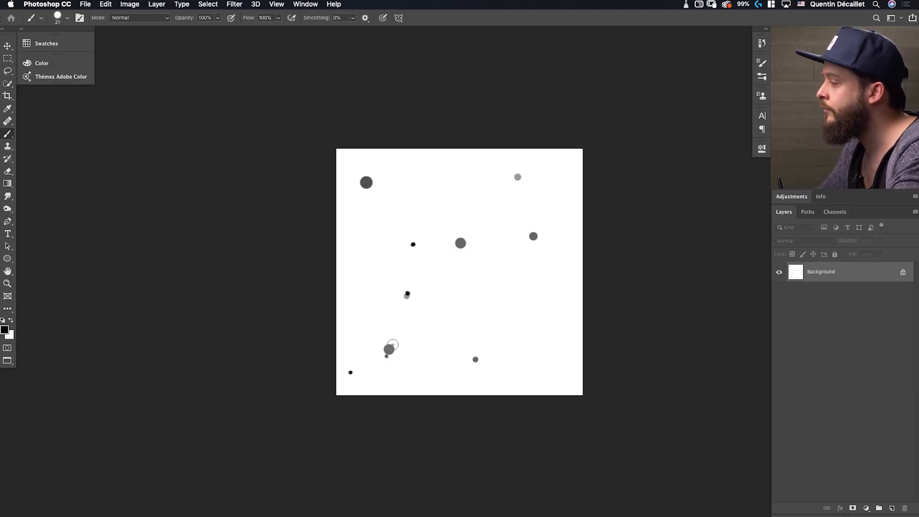
left_click(463, 241)
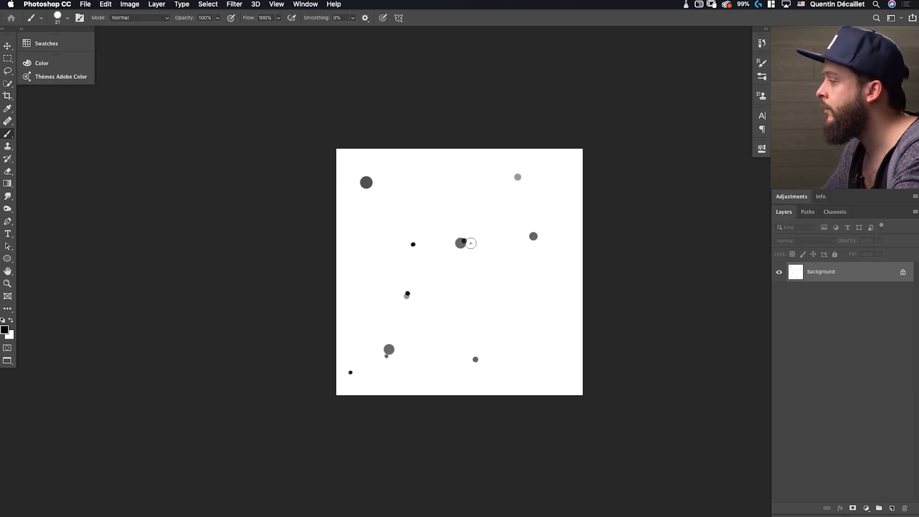
left_click(505, 203)
left_click(437, 381)
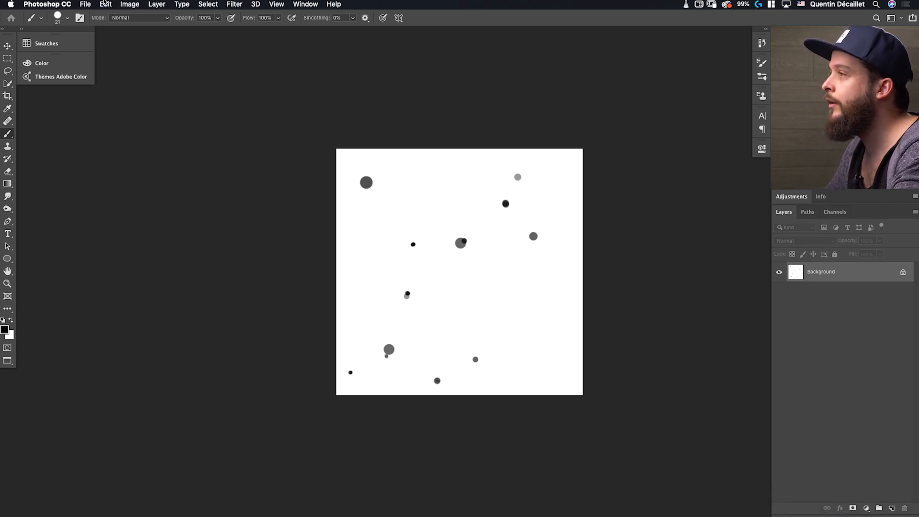
Define the dot pattern as a brush preset named HAIR.
left_click(105, 4)
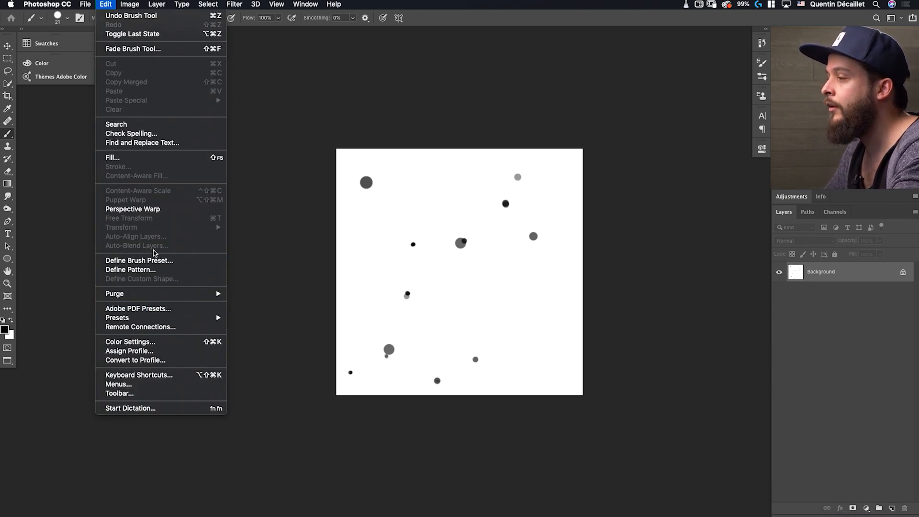
left_click(162, 262)
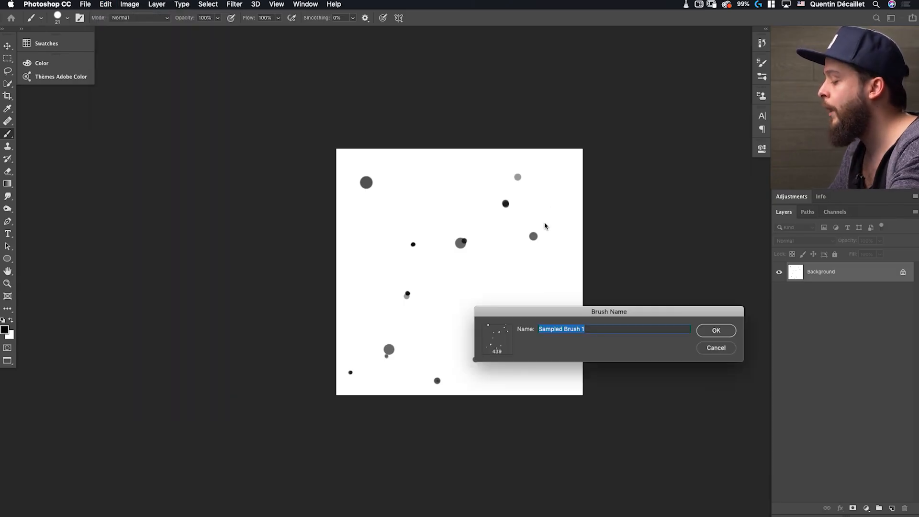
type("HAIR")
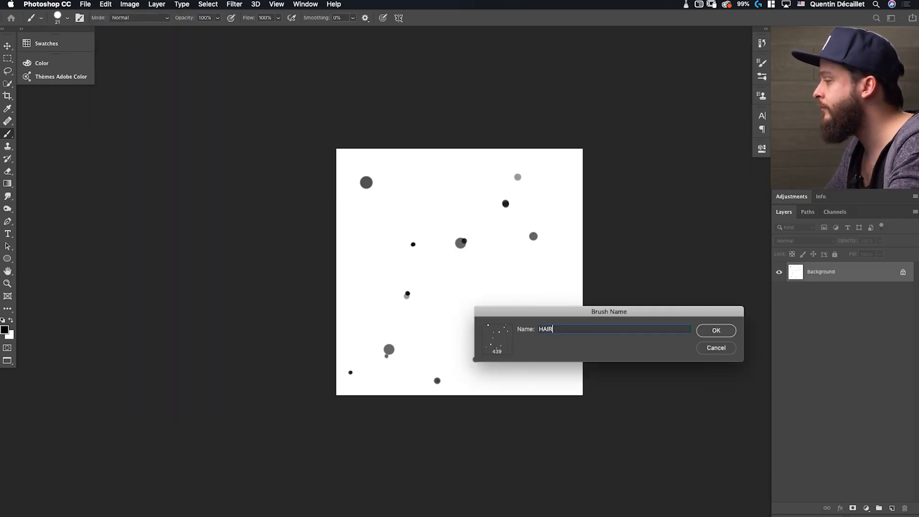
left_click(717, 331)
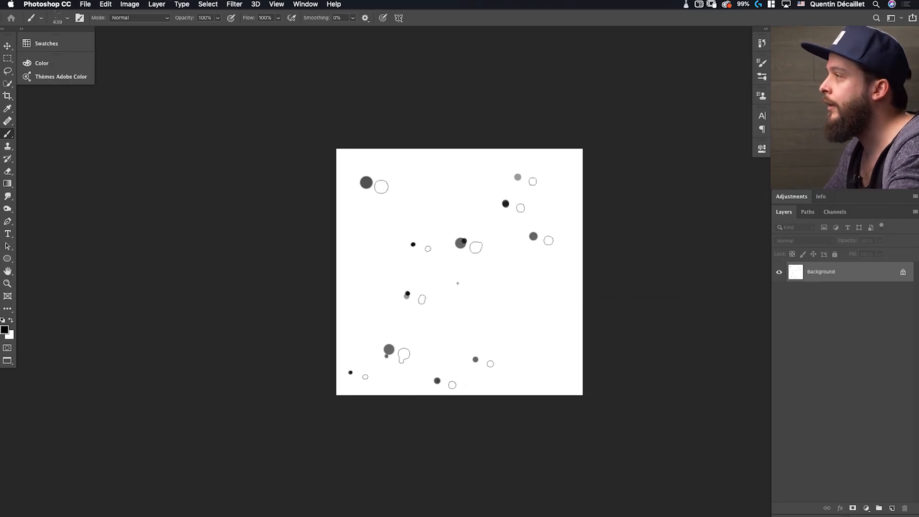
Clear the canvas to white and paint a diagonal black test stroke with the HAIR brush at 89 px.
left_click_drag(454, 247, 445, 249)
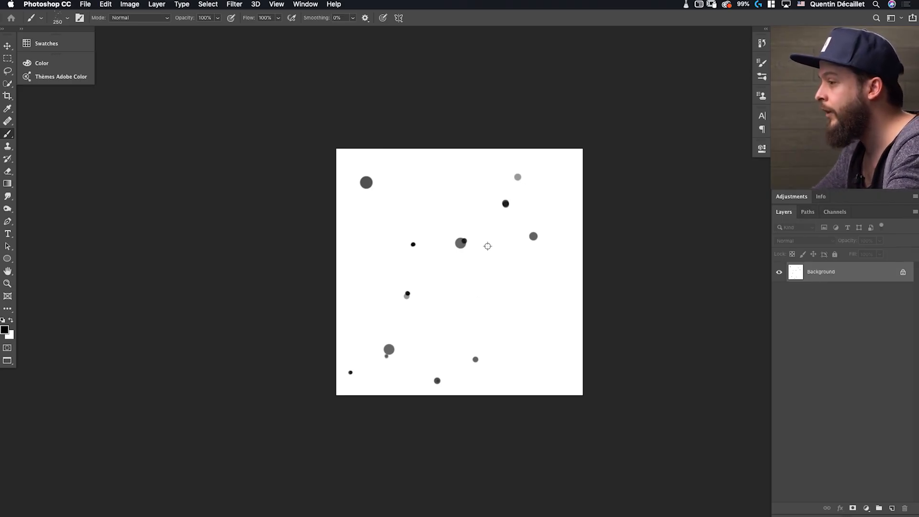
key("alt+BackSpace")
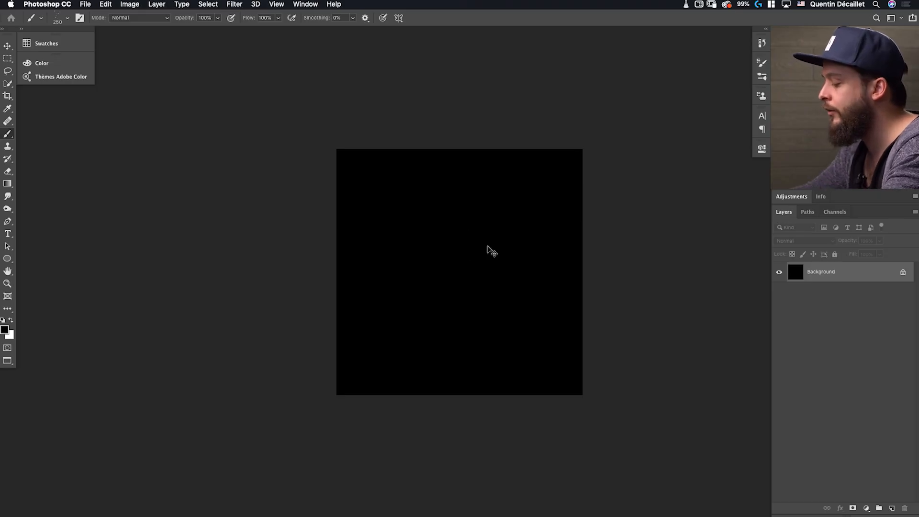
key("super+BackSpace")
left_click_drag(445, 244, 415, 247)
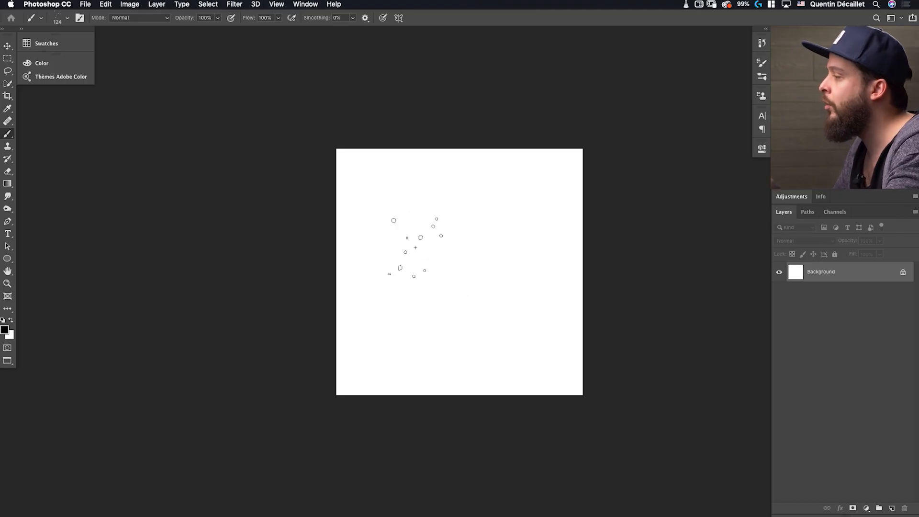
mouse_move(387, 197)
left_mouse_down()
mouse_move(398, 213)
mouse_move(492, 341)
left_mouse_up()
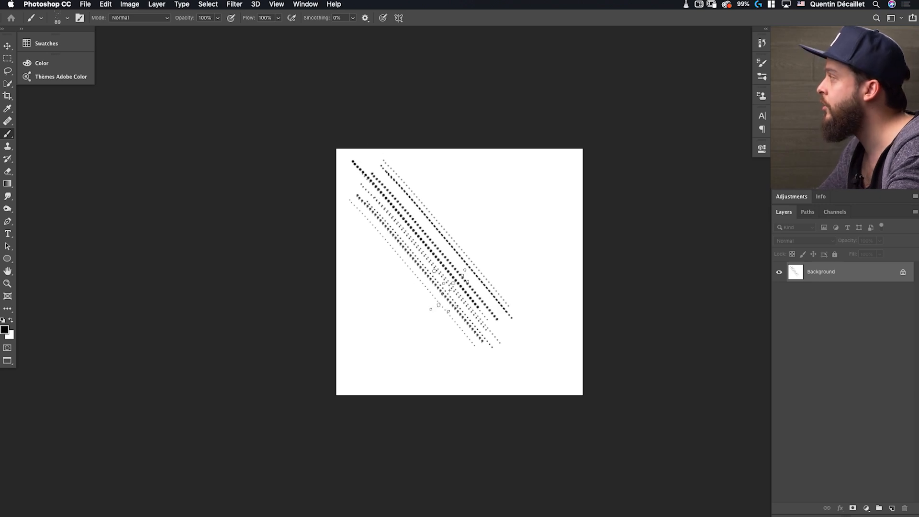
Open the brush tip shape settings for the HAIR brush and set its spacing to 1%.
left_click(762, 62)
left_click(609, 161)
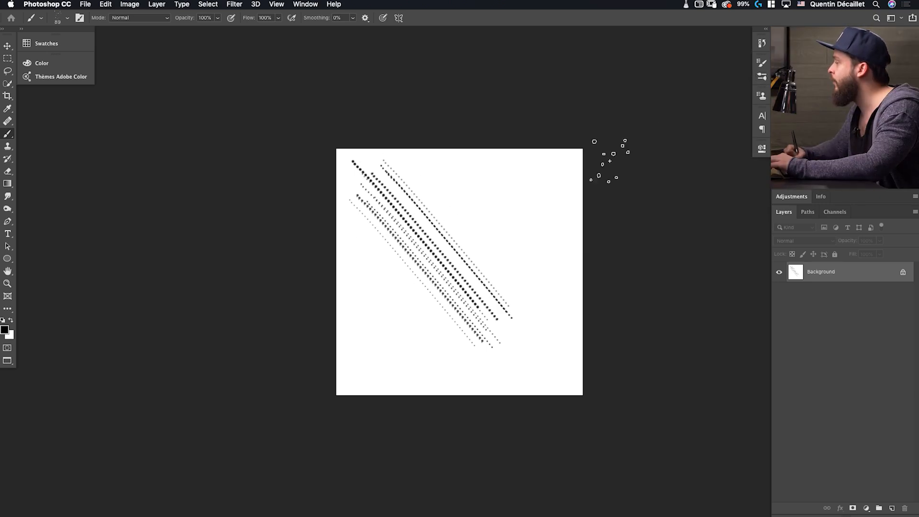
left_click(762, 65)
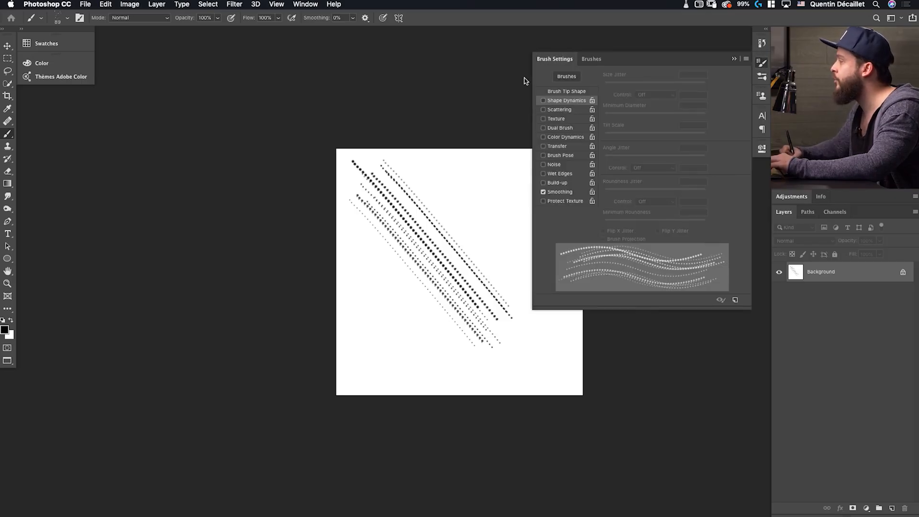
left_click(315, 5)
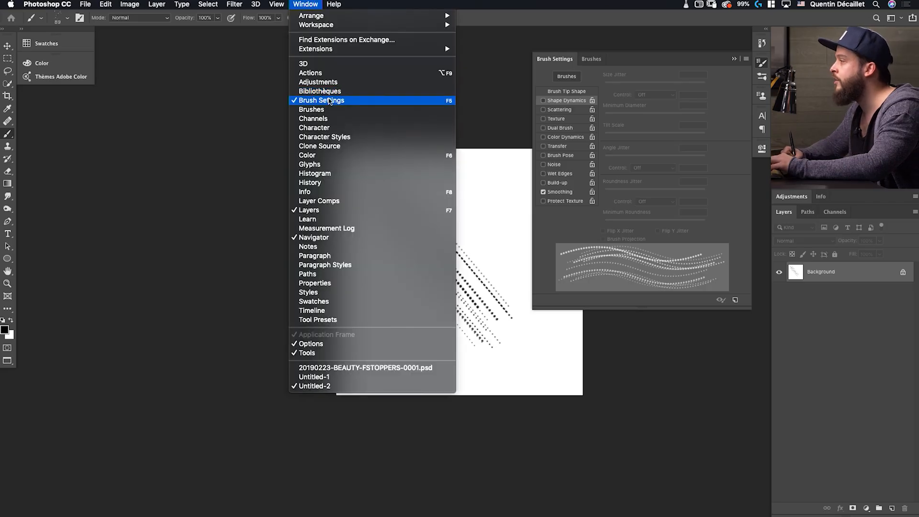
left_click(476, 96)
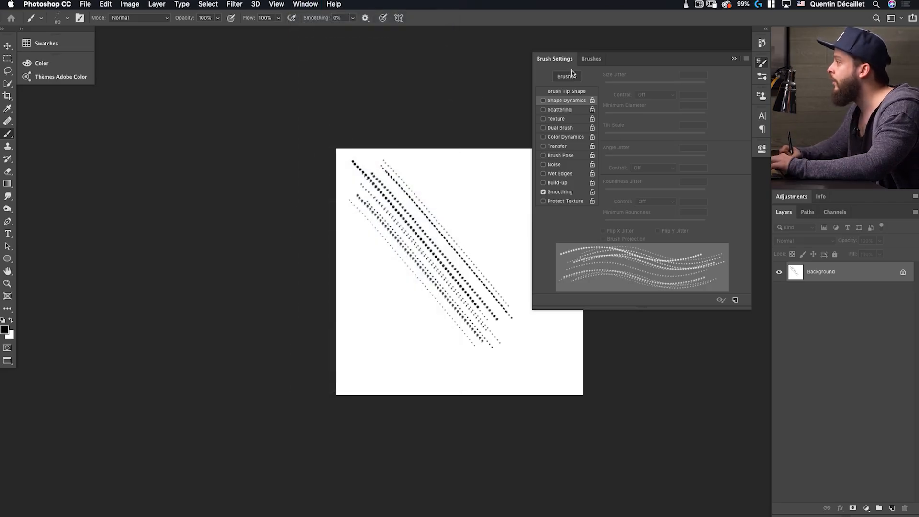
left_click(569, 91)
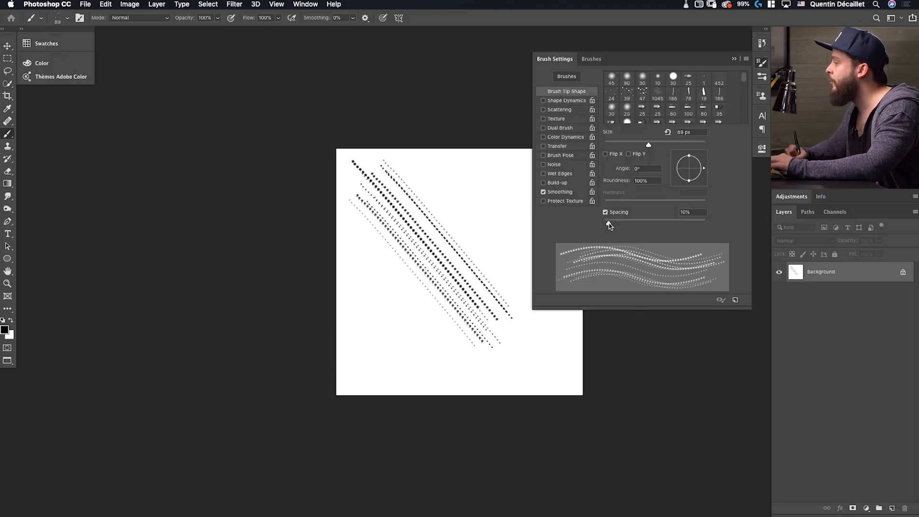
left_click_drag(609, 223, 601, 225)
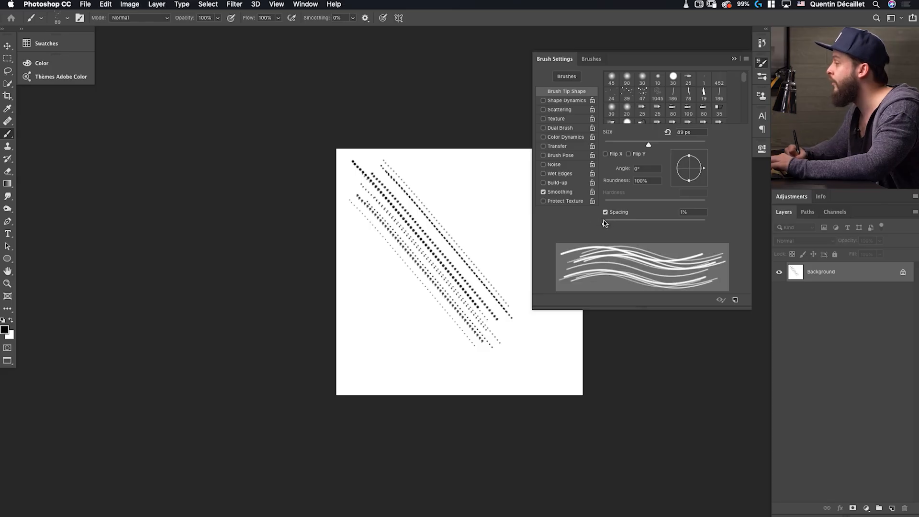
Enable Shape Dynamics and Wet Edges for the HAIR brush, leaving Build-up off.
left_click(543, 101)
left_click(562, 101)
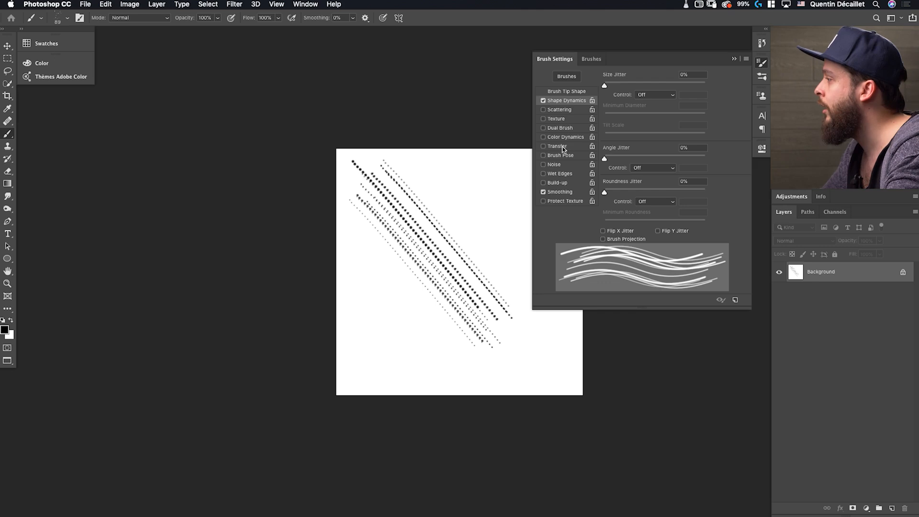
left_click(557, 175)
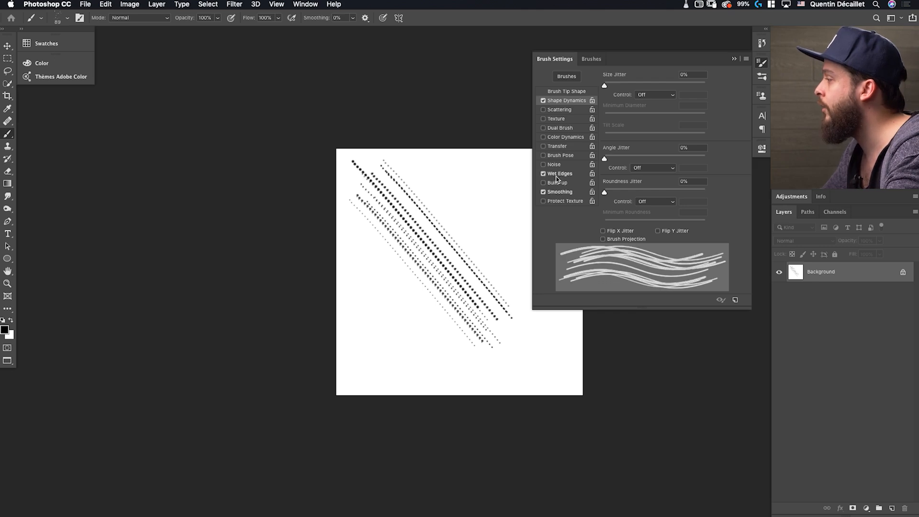
left_click(554, 175)
left_click(556, 184)
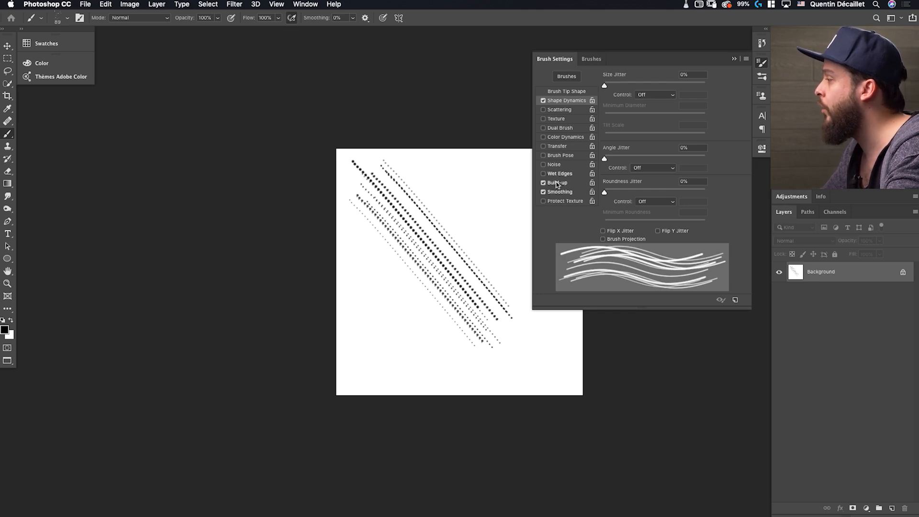
left_click(557, 184)
left_click(557, 175)
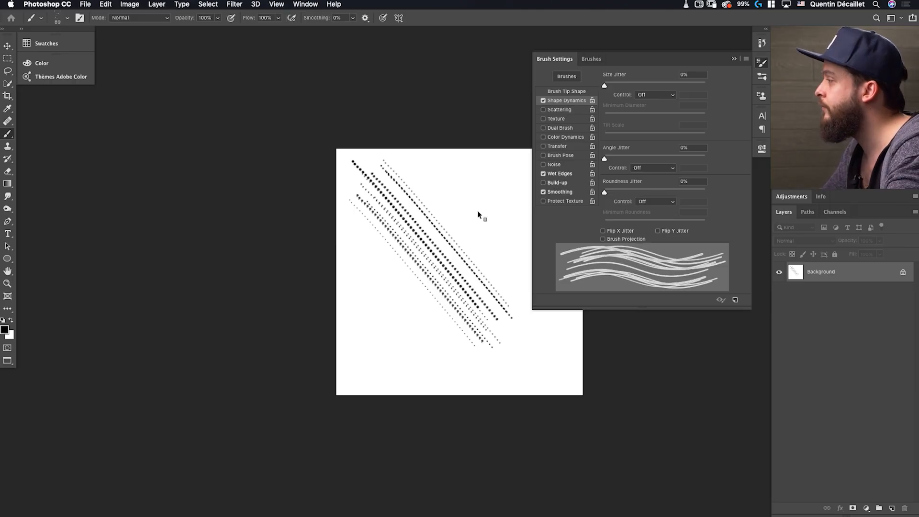
Reduce the brush to about 33 px and paint overlapping curved black hair strands diagonally across the canvas.
left_click_drag(468, 191, 459, 191, "ctrl+alt")
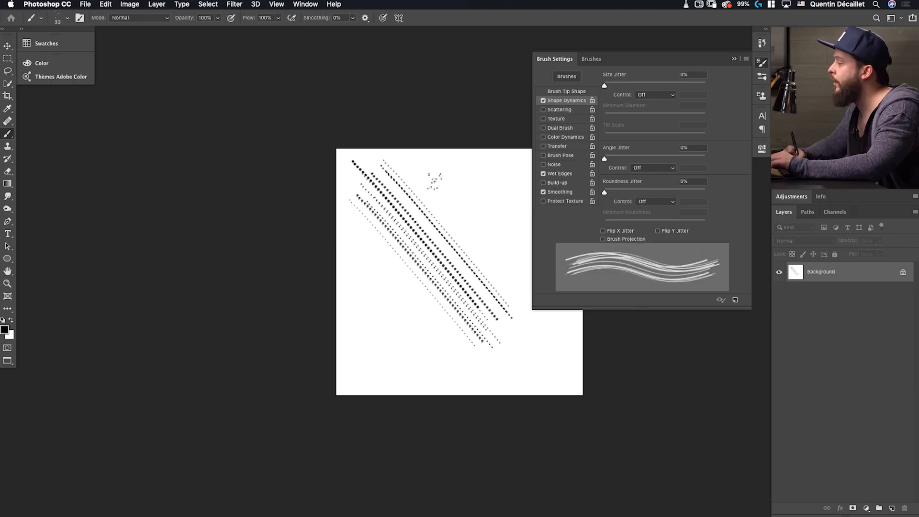
left_click_drag(424, 162, 521, 321)
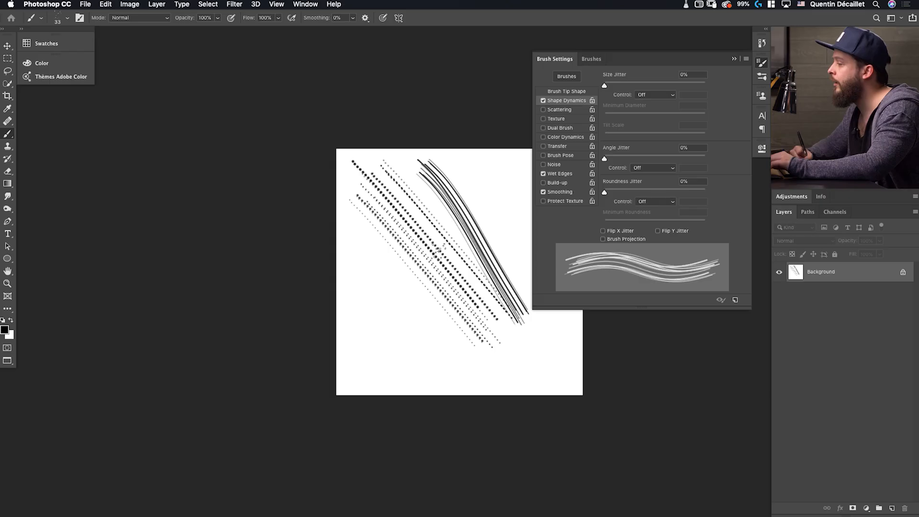
left_click_drag(345, 260, 488, 410)
left_click_drag(373, 230, 496, 356)
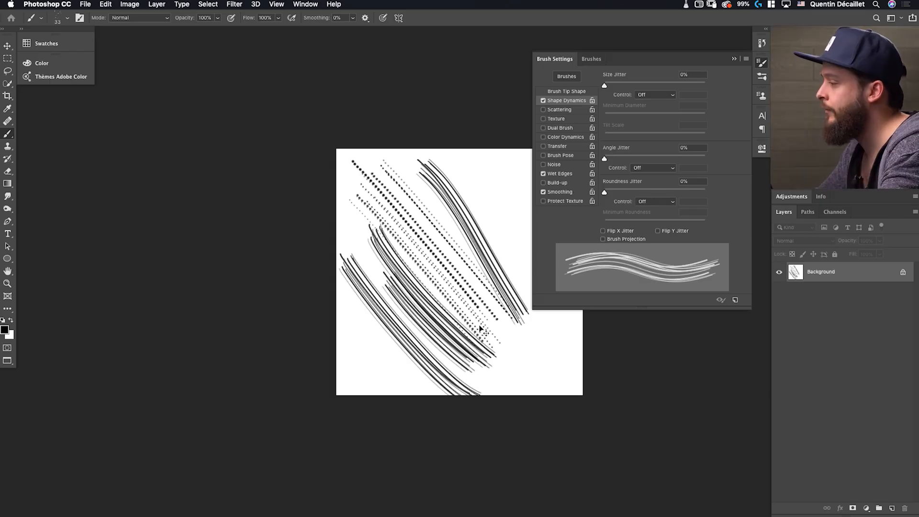
left_click_drag(404, 234, 507, 359)
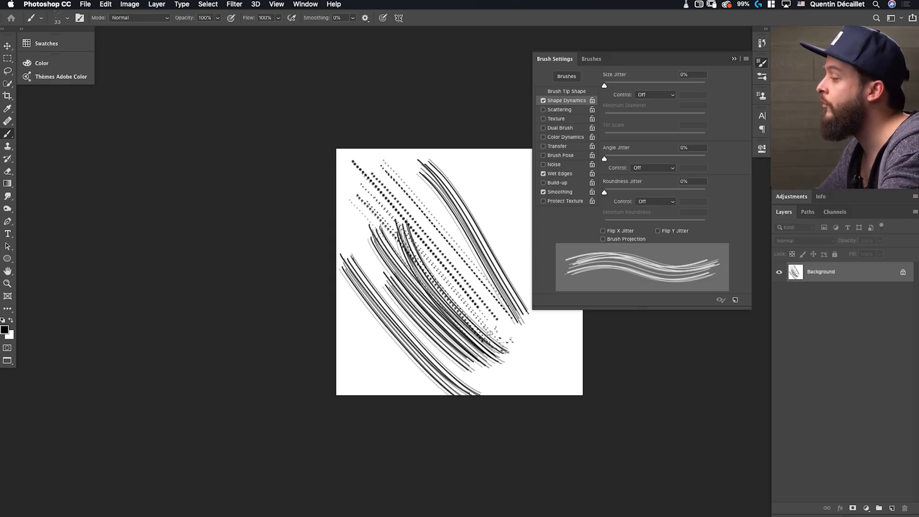
left_click_drag(408, 221, 512, 352)
mouse_move(447, 280)
left_mouse_down()
mouse_move(519, 342)
mouse_move(496, 320)
left_mouse_up()
left_click_drag(436, 241, 517, 330)
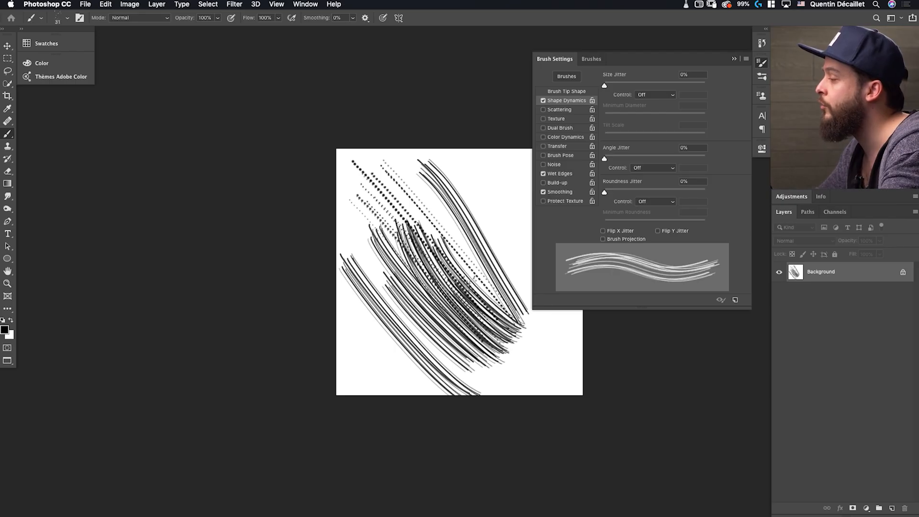
left_click_drag(422, 216, 536, 330)
left_click_drag(407, 173, 519, 311)
left_click_drag(418, 189, 516, 306)
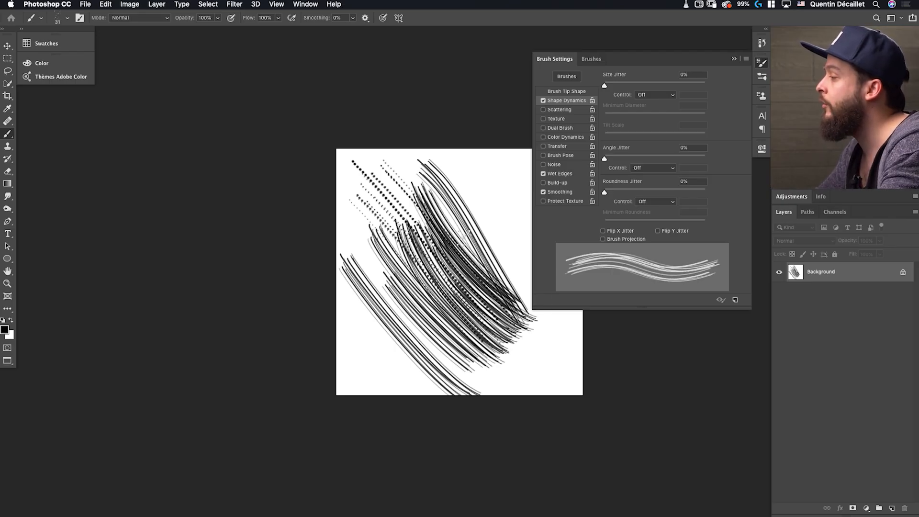
Switch the foreground to white, lower the flow to 50% and paint light strands over the black hair strokes.
key("x")
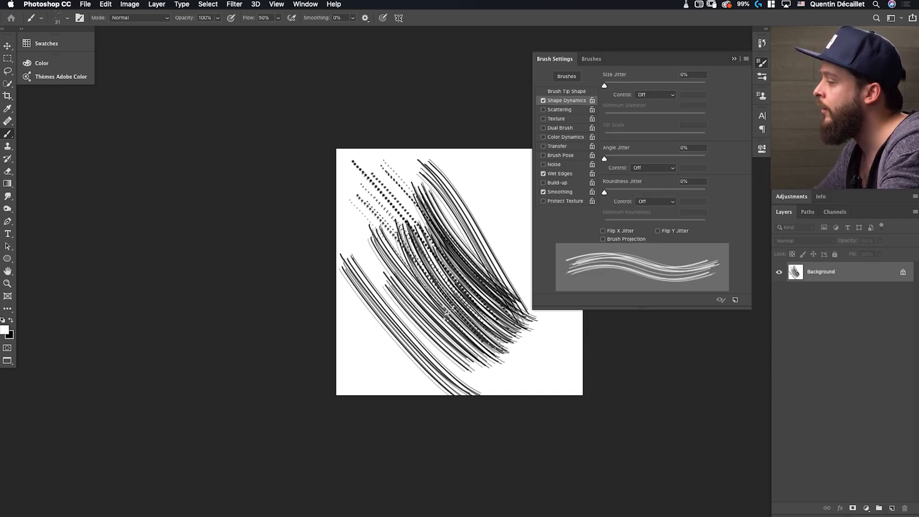
left_click_drag(404, 242, 498, 354)
left_click_drag(411, 225, 514, 340)
left_click_drag(418, 201, 495, 304)
left_click_drag(421, 249, 510, 333)
left_click_drag(399, 207, 488, 349)
left_click_drag(386, 222, 469, 339)
left_click_drag(380, 246, 484, 360)
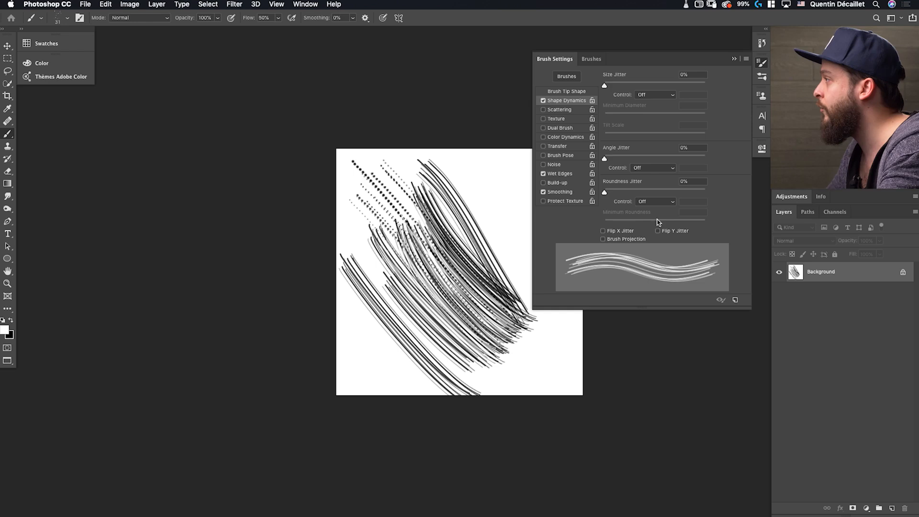
Save the current brush settings as a new brush preset named HAIR.
left_click(746, 59)
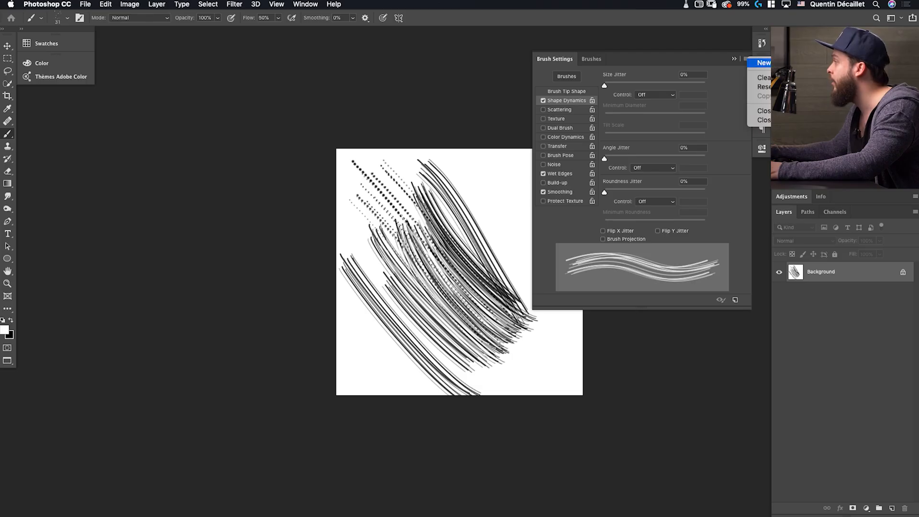
left_click(761, 62)
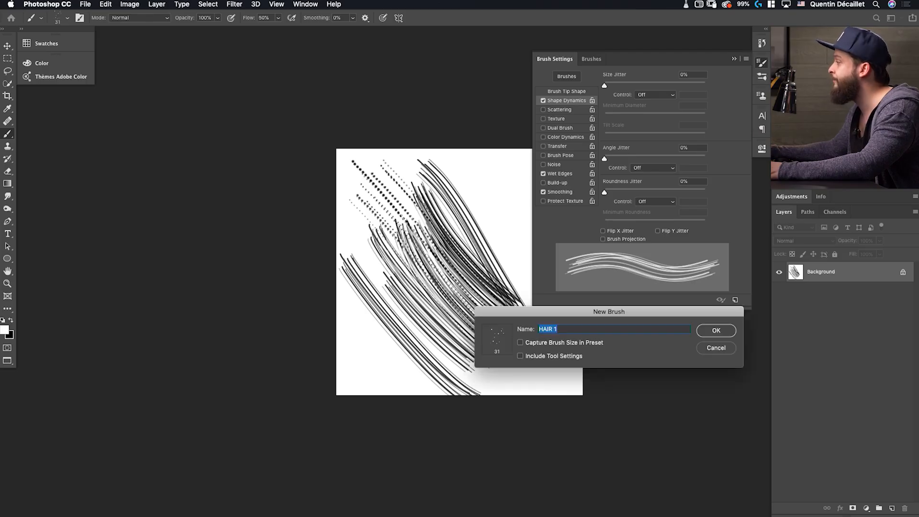
key("Right")
key("BackSpace")
key("BackSpace")
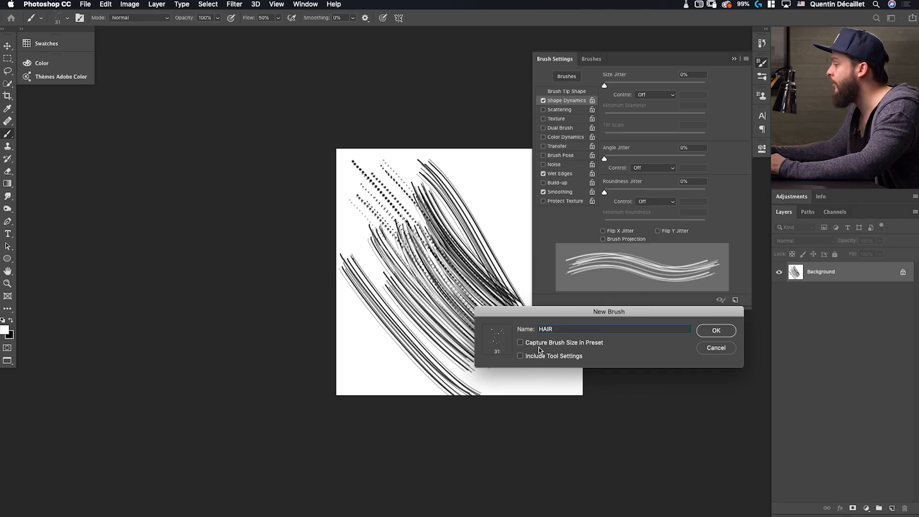
left_click(715, 330)
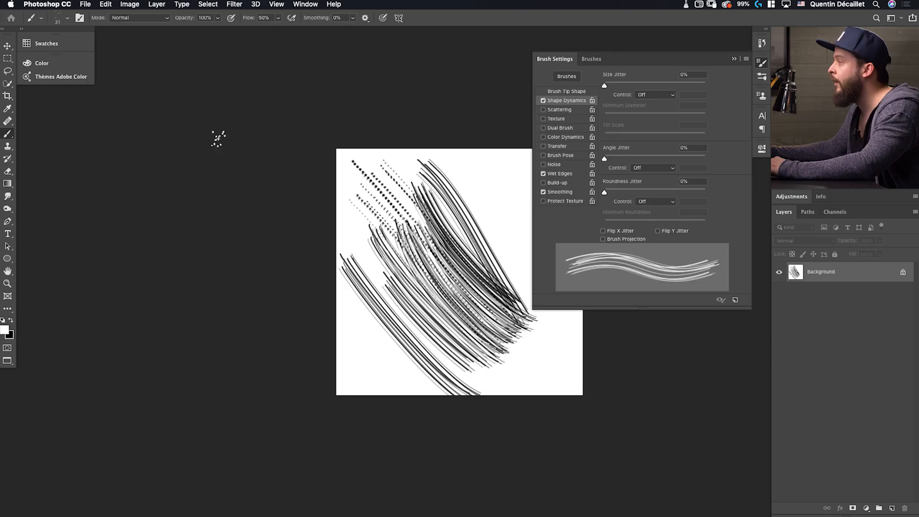
Delete the original 439 px HAIR preset from the brush list and close the brush test document without saving.
left_click(592, 59)
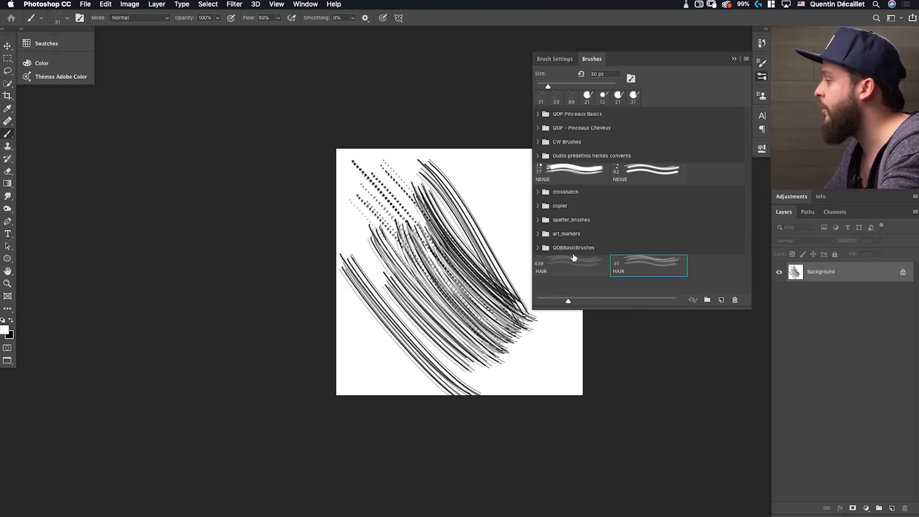
left_click_drag(563, 260, 736, 300)
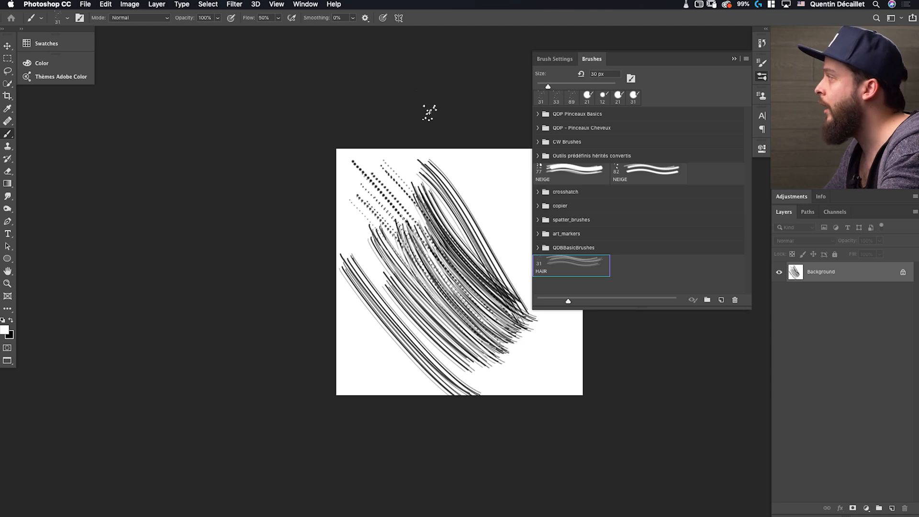
left_click(761, 78)
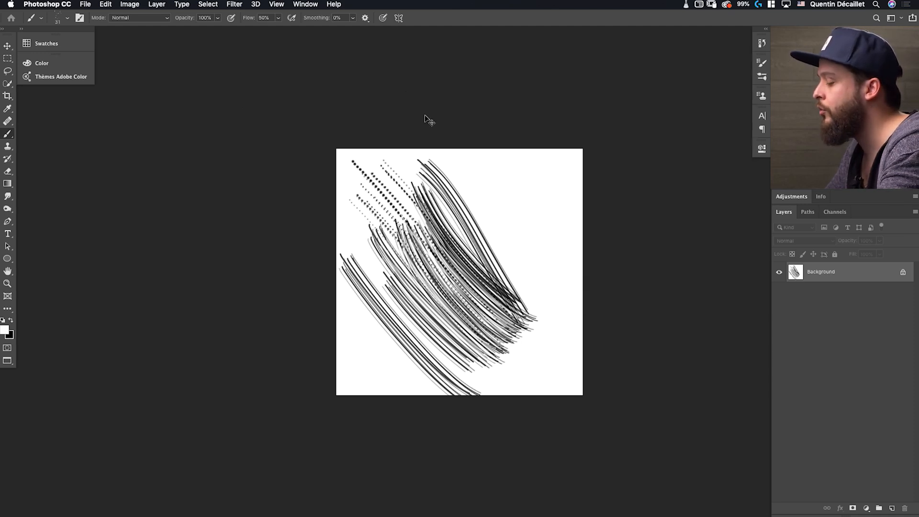
key("super+w")
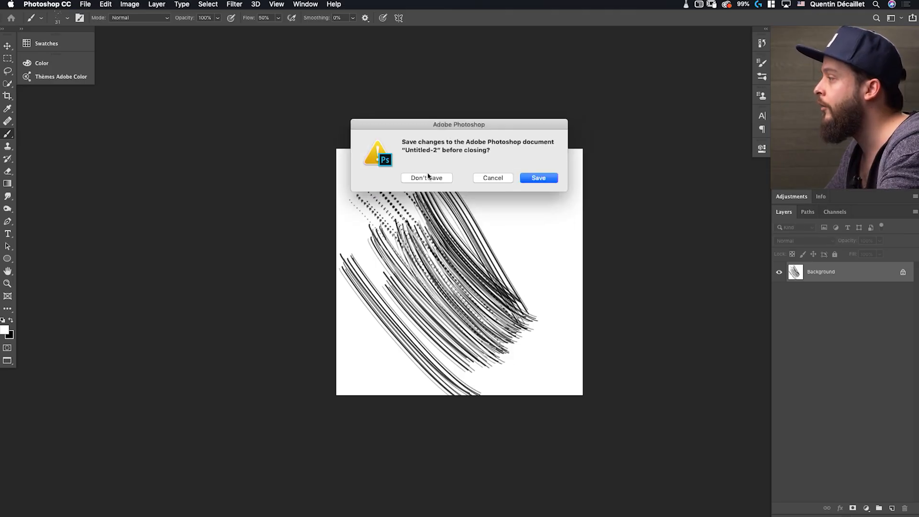
left_click(426, 178)
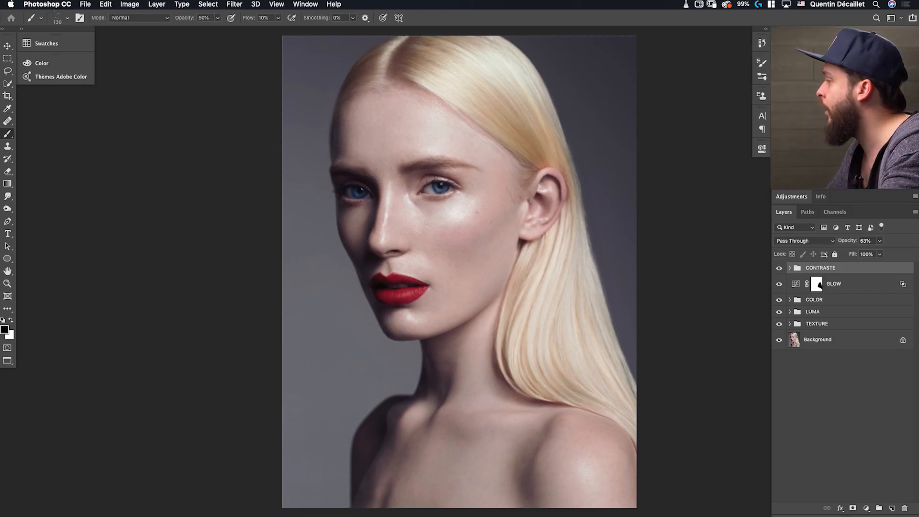
Add a Curves adjustment layer above the CONTRASTE group and name it HAIR.
left_click(791, 196)
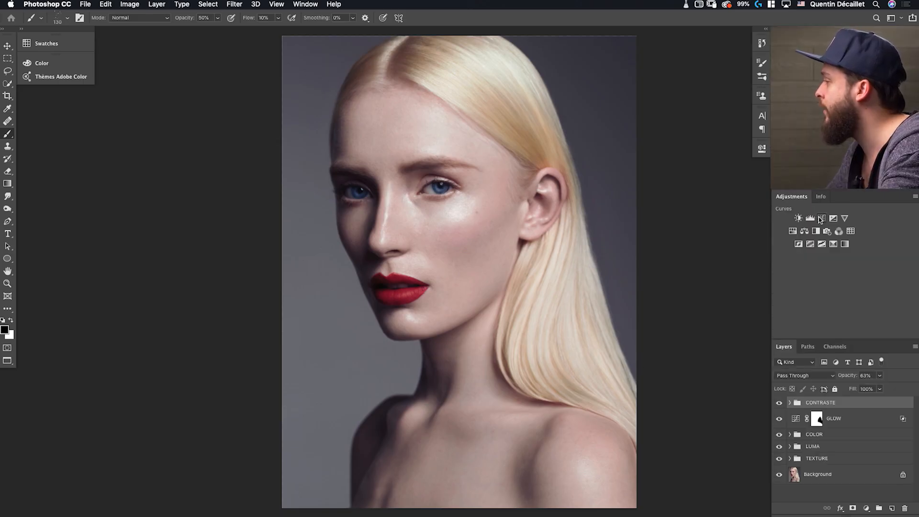
left_click(822, 218)
left_click(797, 196)
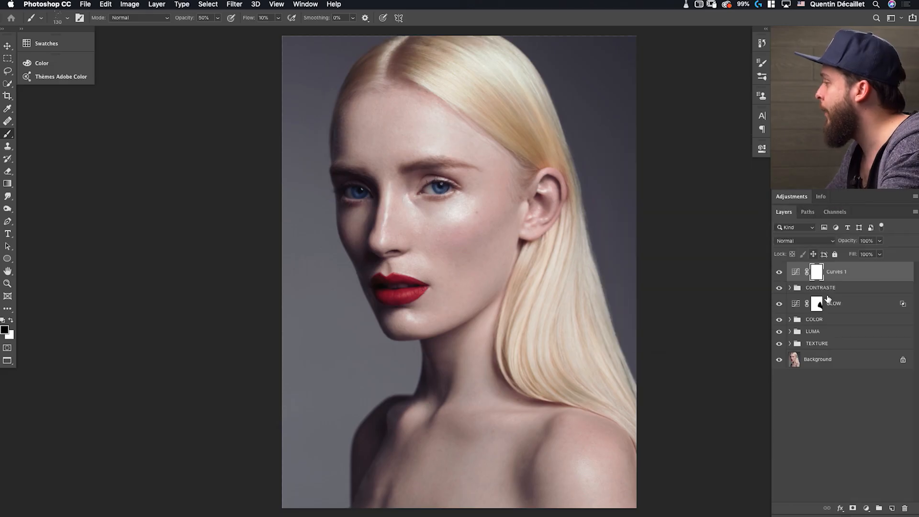
double_click(833, 272)
type("HAIR")
key("Return")
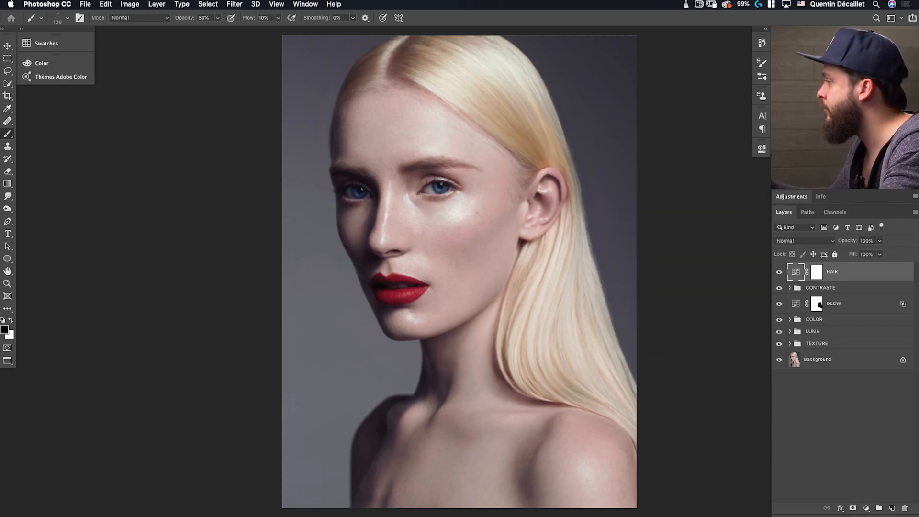
Set the HAIR layer's blend mode to Overlay and invert its mask to black.
left_click(796, 242)
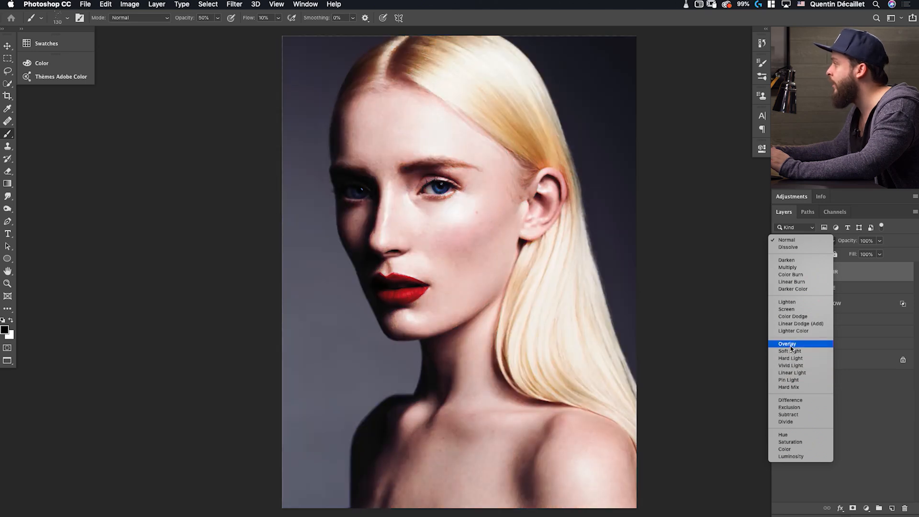
key("Escape")
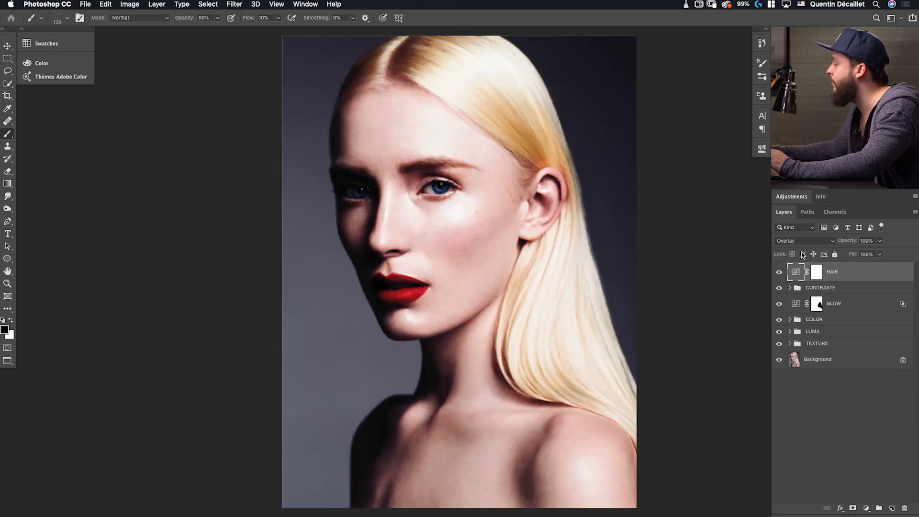
left_click_drag(397, 224, 391, 267)
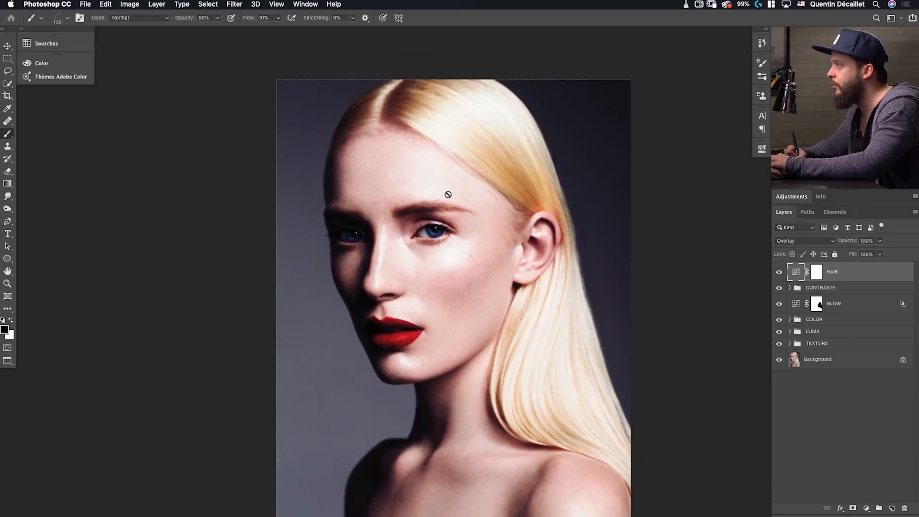
left_click(817, 273)
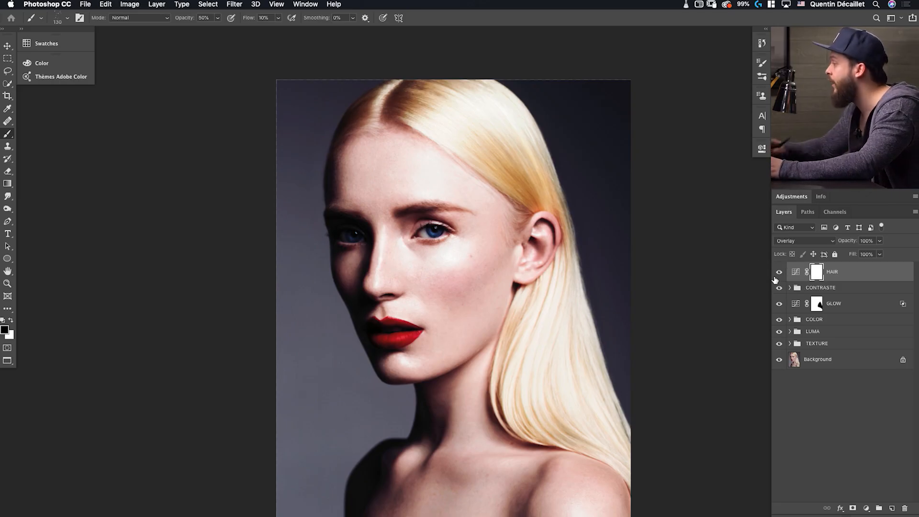
key("super+i")
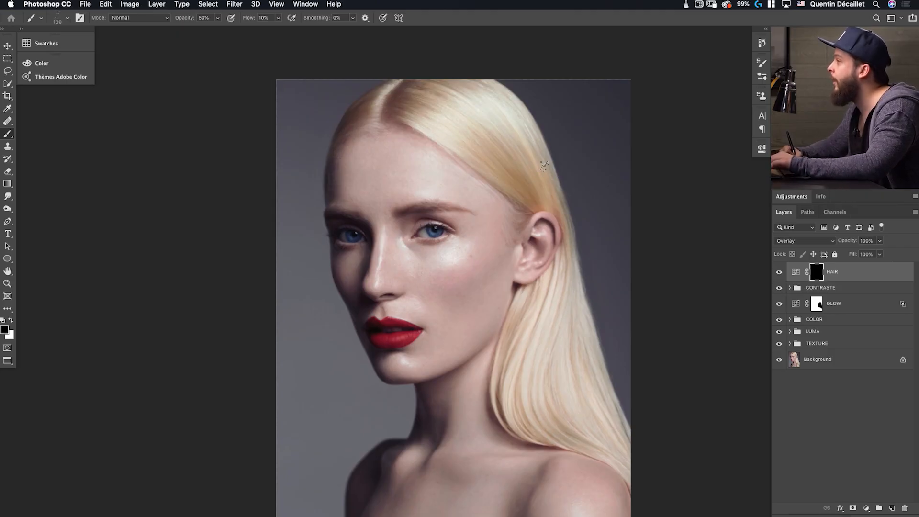
Set the brush to 2% flow, 33% opacity and a size of about 201 px.
left_click(279, 18)
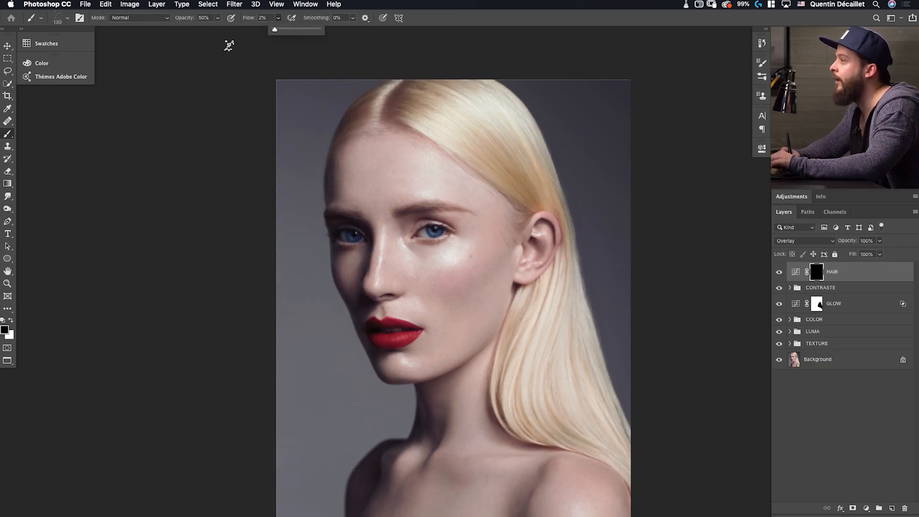
left_click(217, 19)
left_click_drag(218, 31, 209, 31)
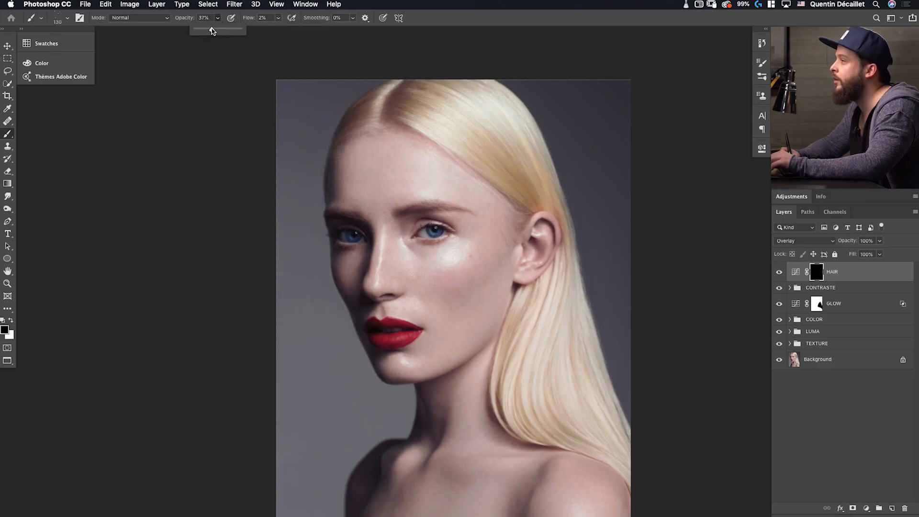
left_click_drag(438, 111, 452, 136, "ctrl+alt")
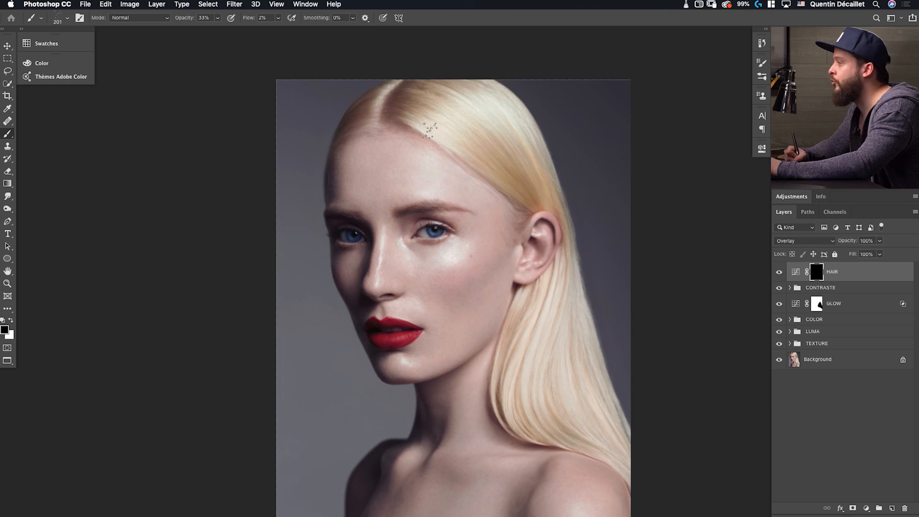
Rotate the canvas and paint with white on the HAIR mask along the crown of the hair.
key("r")
left_click_drag(419, 146, 423, 240)
key("b")
key("x")
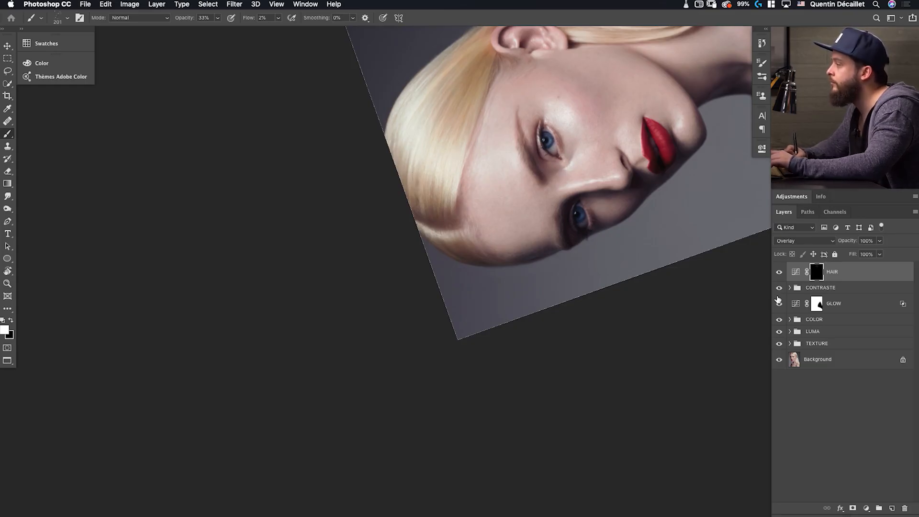
Compare the hair highlights up close with the HAIR layer hidden and shown.
left_click(779, 272)
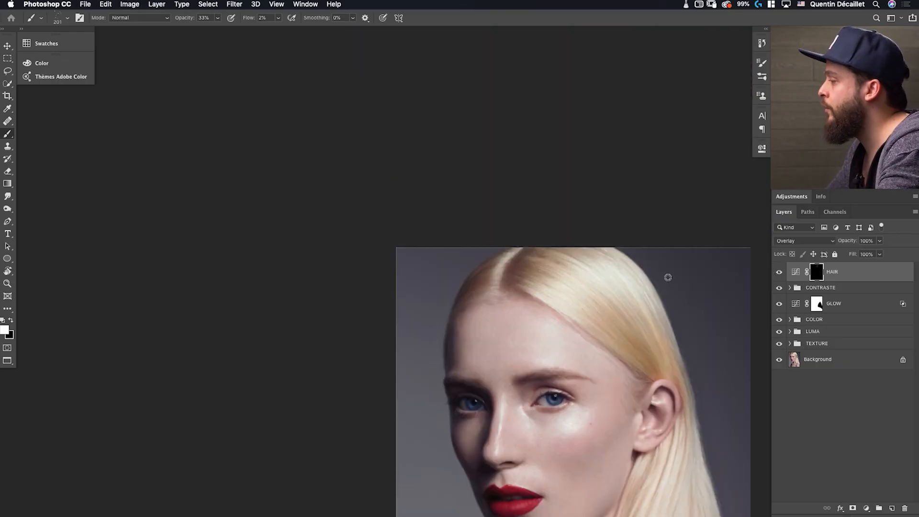
left_click_drag(537, 293, 567, 300)
left_click(780, 272)
left_click(780, 273)
left_click(780, 272)
left_click(780, 272)
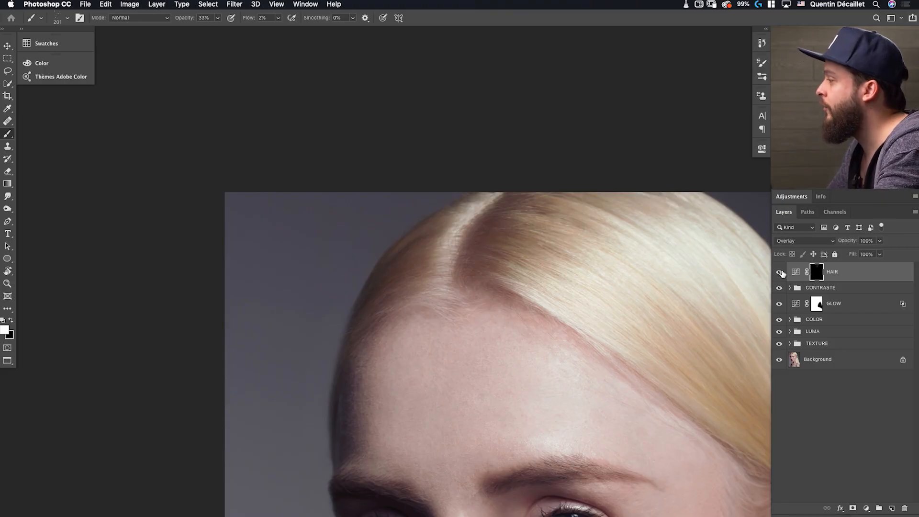
Reduce the brush to about 126 px, raise its opacity to 44% and paint more highlights on the hair.
mouse_move(574, 287)
left_mouse_down()
mouse_move(426, 251)
mouse_move(464, 253)
left_mouse_up()
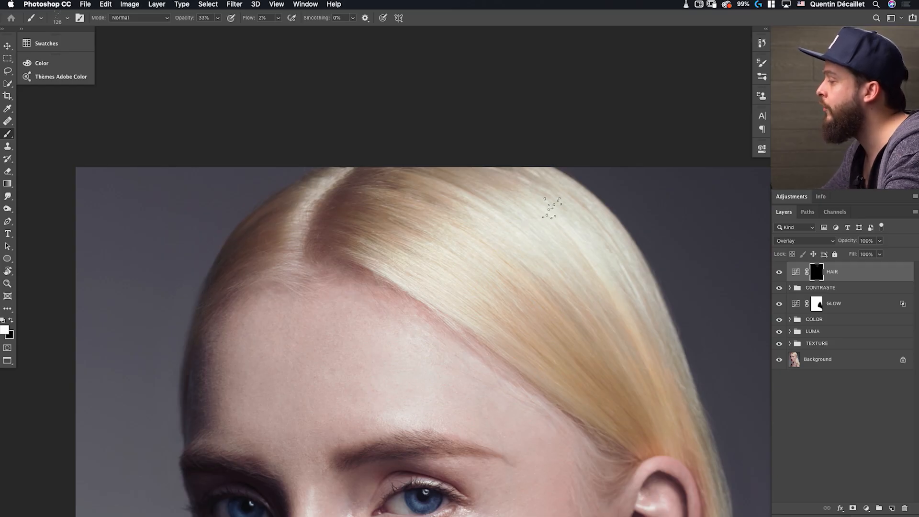
left_click_drag(182, 19, 189, 20)
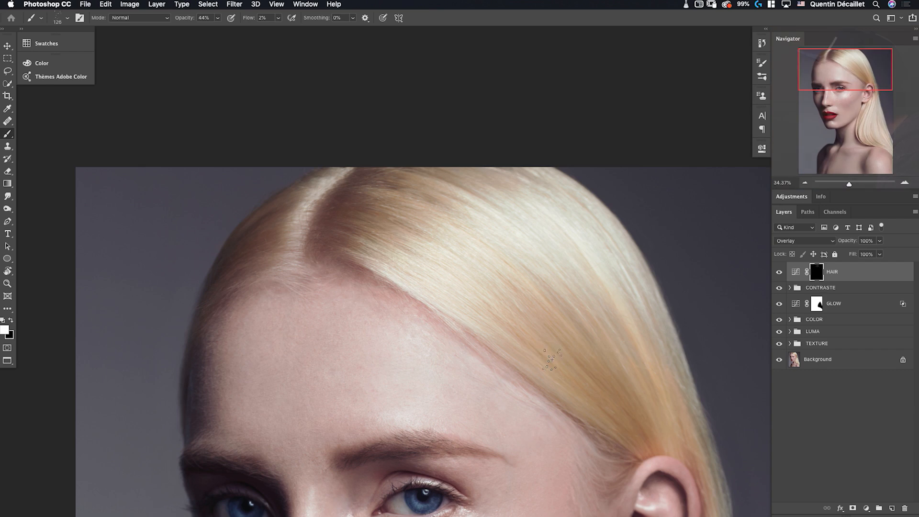
Change the HAIR layer's blend mode to Linear Dodge (Add) and compare the image with the layer hidden and shown.
left_click(795, 241)
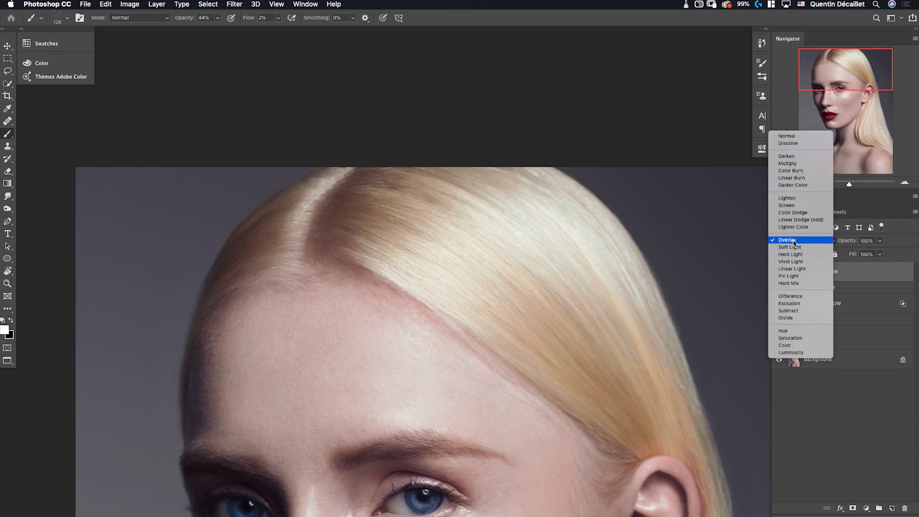
left_click(795, 221)
left_click(779, 272)
left_click(779, 271)
left_click(779, 271)
left_click(778, 269)
left_click(779, 272)
left_click(779, 271)
Rename the HAIR layer HAIR DODGE, keeping only a single copy of it.
double_click(832, 271)
type("HAIR DODGE")
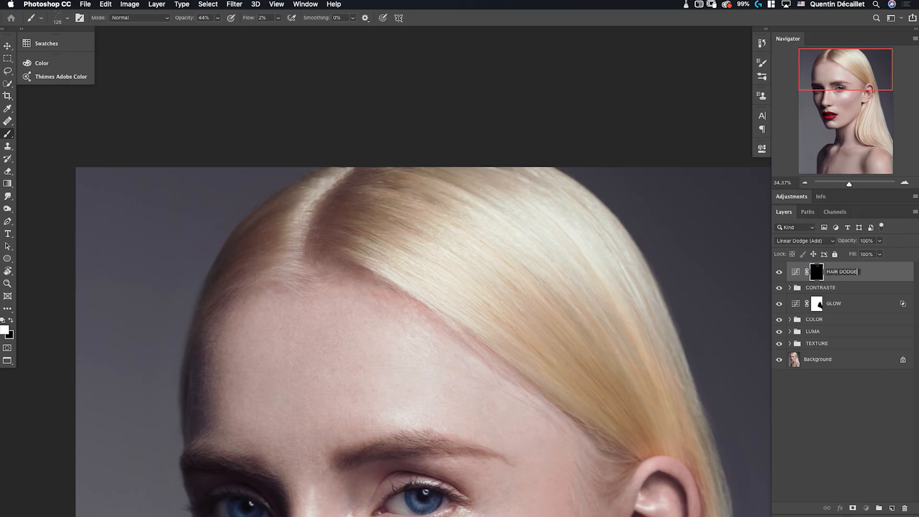
key("Return")
key("ctrl+j")
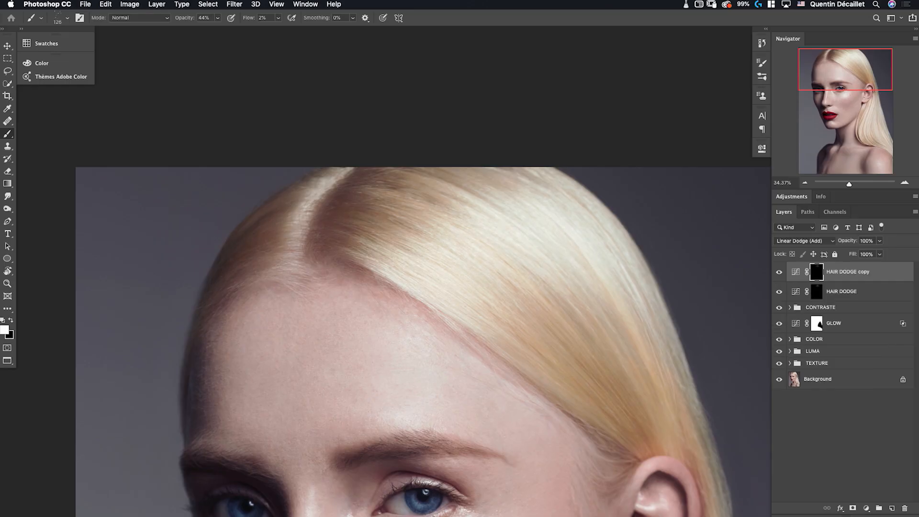
key("ctrl+z")
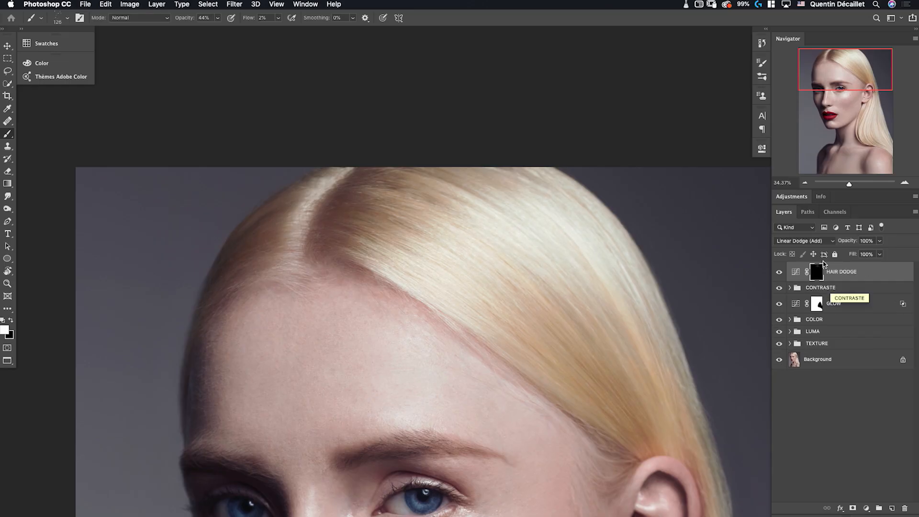
Add a Curves adjustment layer above HAIR DODGE and set its blend mode to Linear Burn.
left_click(865, 508)
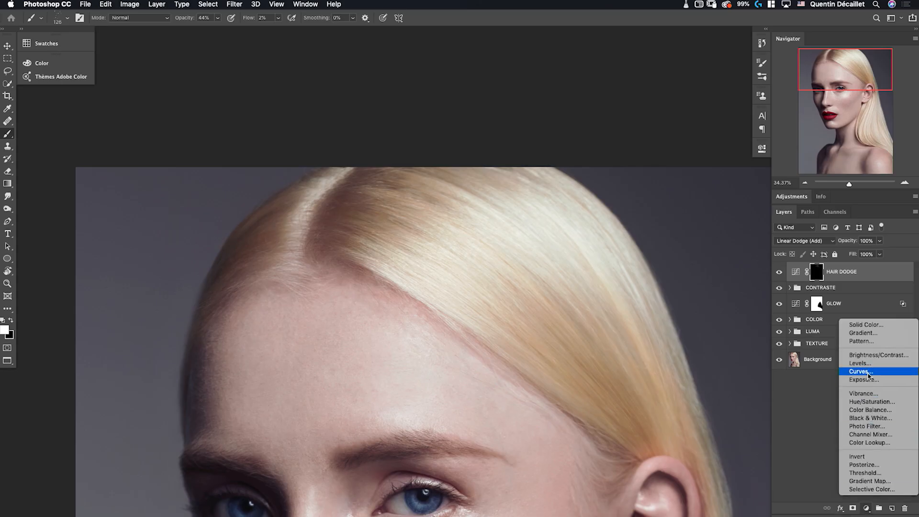
left_click(869, 376)
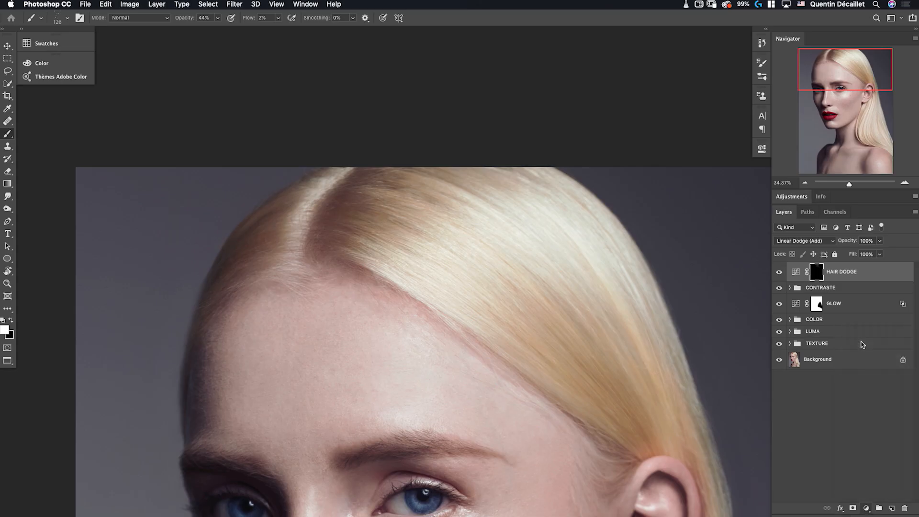
left_click(808, 241)
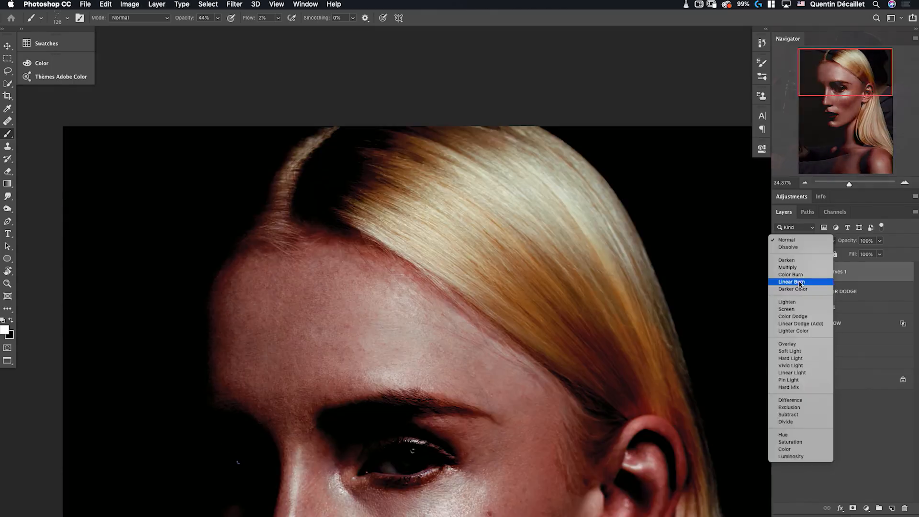
left_click(799, 281)
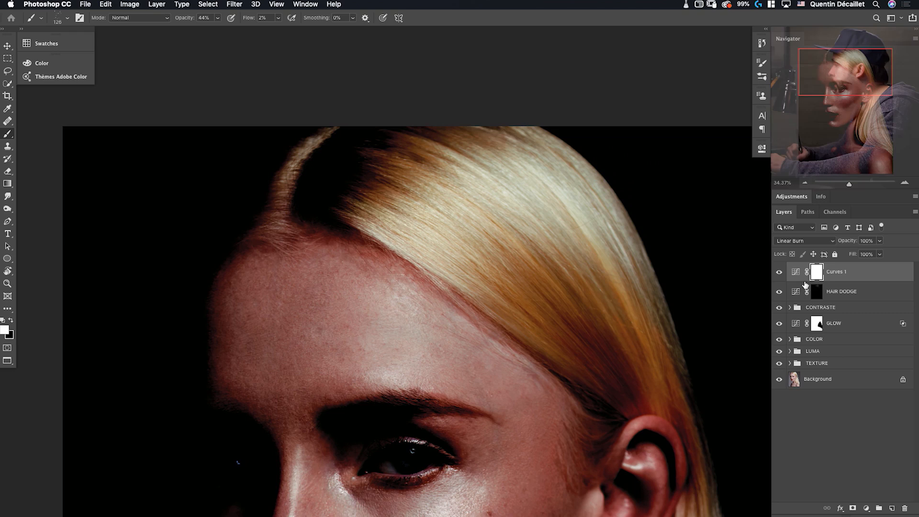
Invert the new Curves layer's mask to black and rename the layer HAIR BURN.
key("super+i")
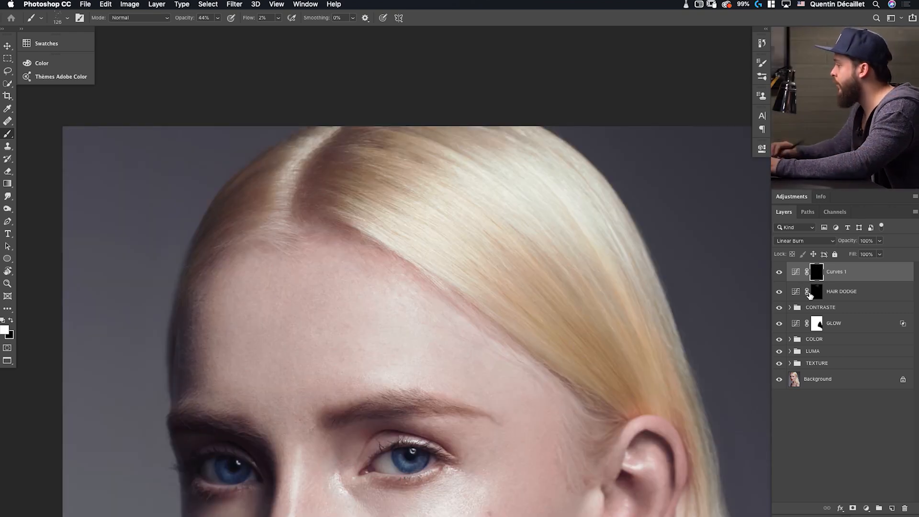
double_click(835, 271)
type("HAIR BURN")
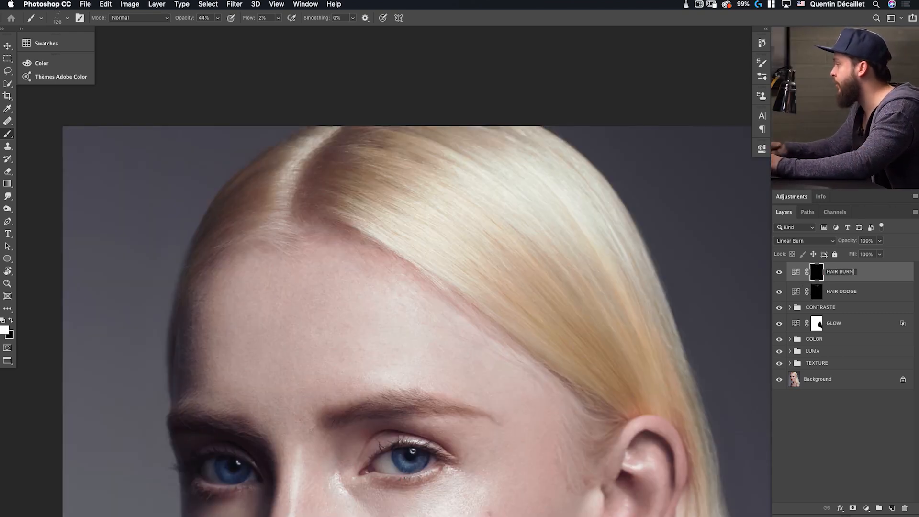
key("Return")
scroll(521, 273, "down", 5)
scroll(520, 272, "right", 4)
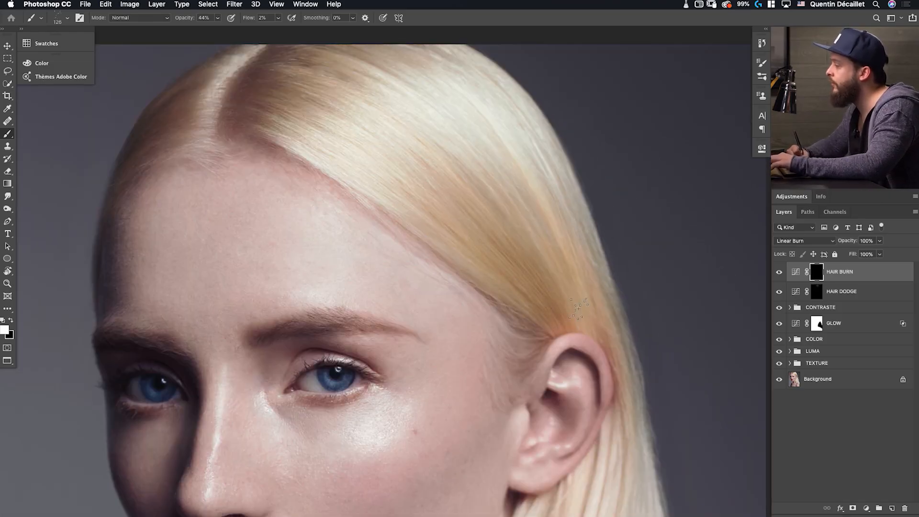
scroll(578, 306, "down", 10)
scroll(578, 306, "right", 5)
key("e")
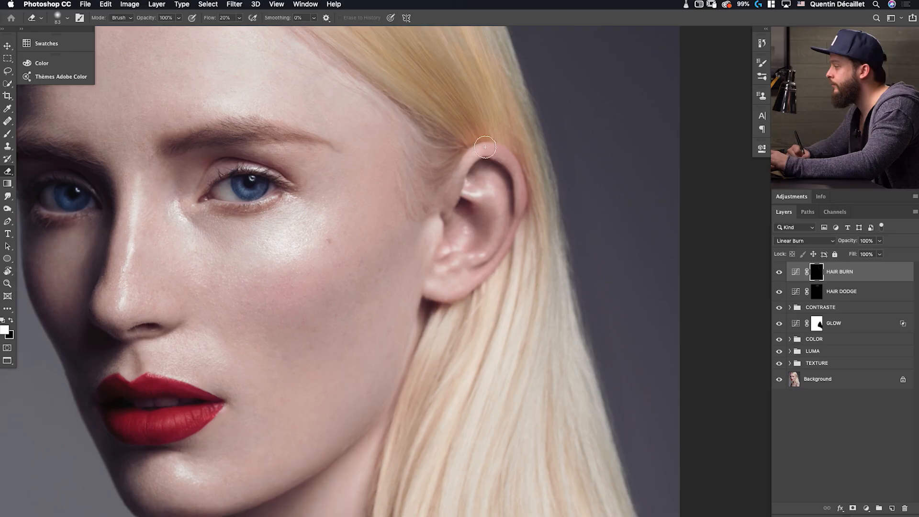
key("b")
key("e")
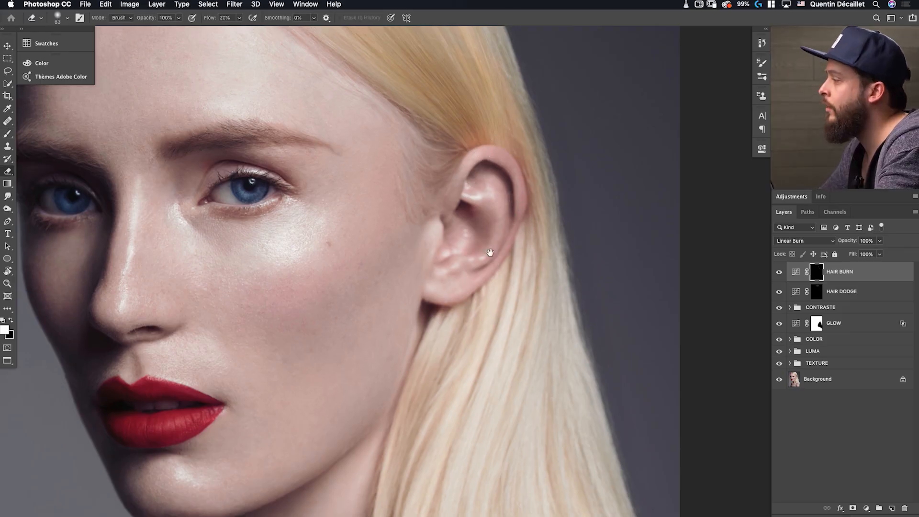
scroll(485, 233, "up", 10)
scroll(485, 233, "left", 4)
key("super+0")
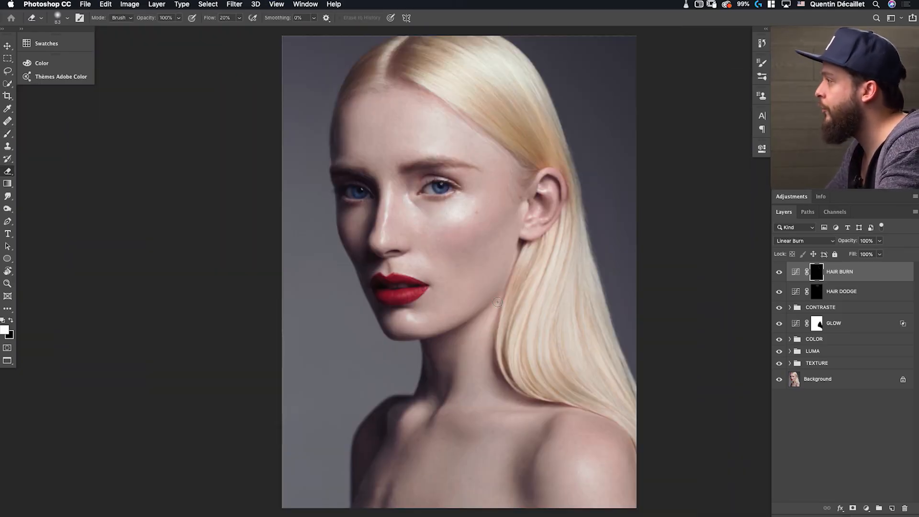
Group the HAIR BURN and HAIR DODGE layers and name the group HAIR.
left_click(851, 291, "shift")
key("x")
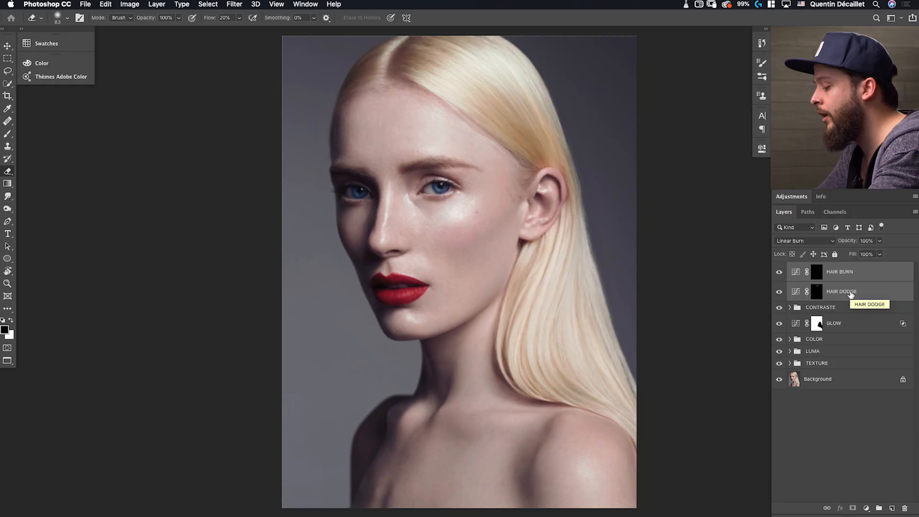
key("super+g")
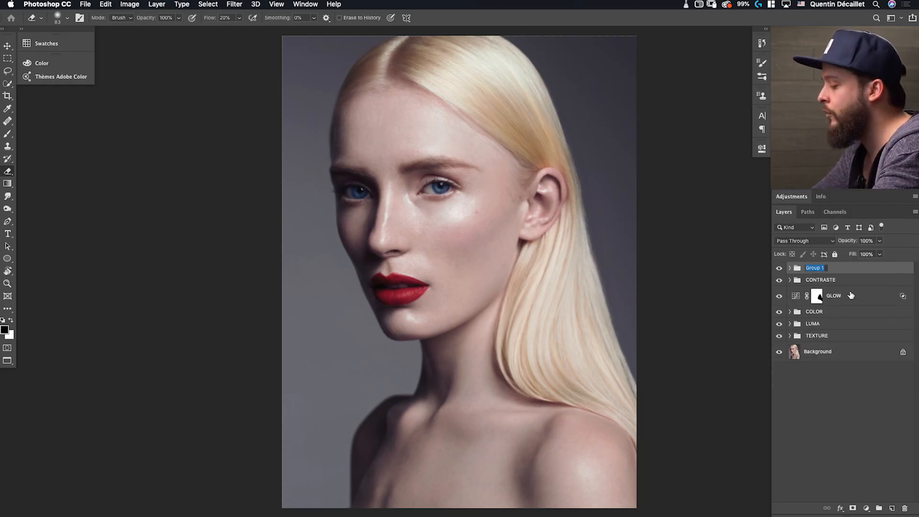
double_click(813, 267)
type("HAIR")
key("Return")
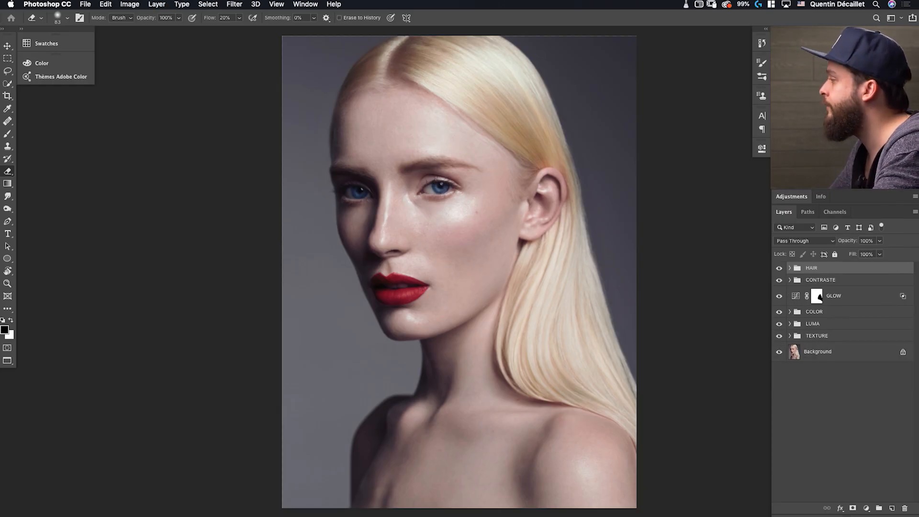
Compare the image with the HAIR group hidden and shown, and against the Background layer alone.
left_click(779, 268)
left_click(780, 270)
left_click(779, 269)
left_click(780, 269)
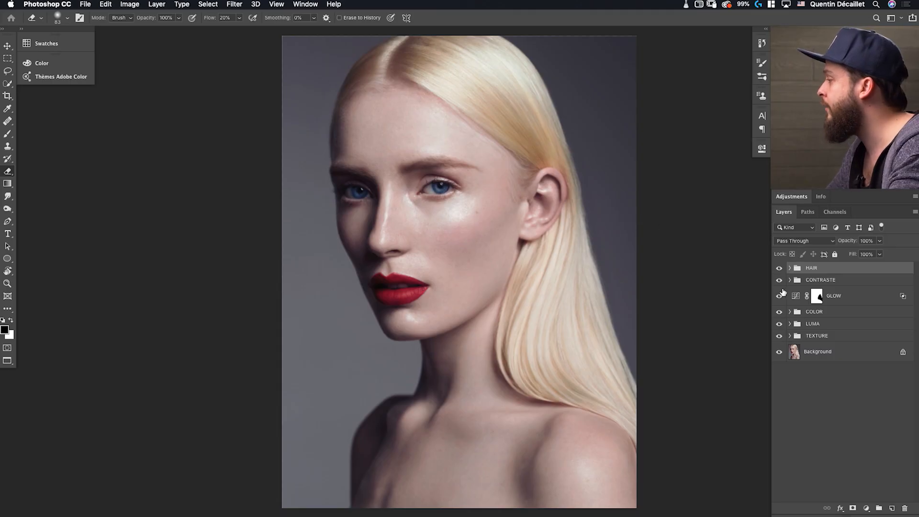
left_click(779, 353, "alt")
left_click(779, 352, "alt")
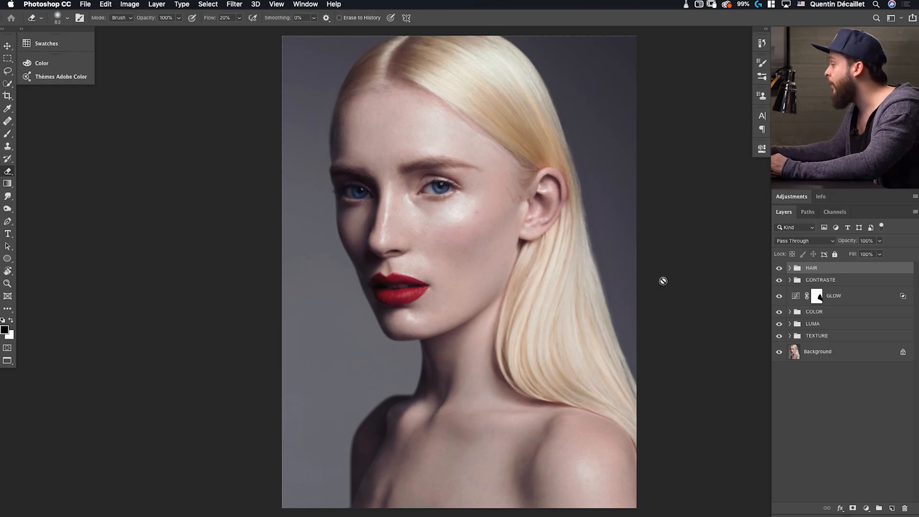
Duplicate the Background layer and rename the copy LIQUIFY BASE.
left_click(824, 353)
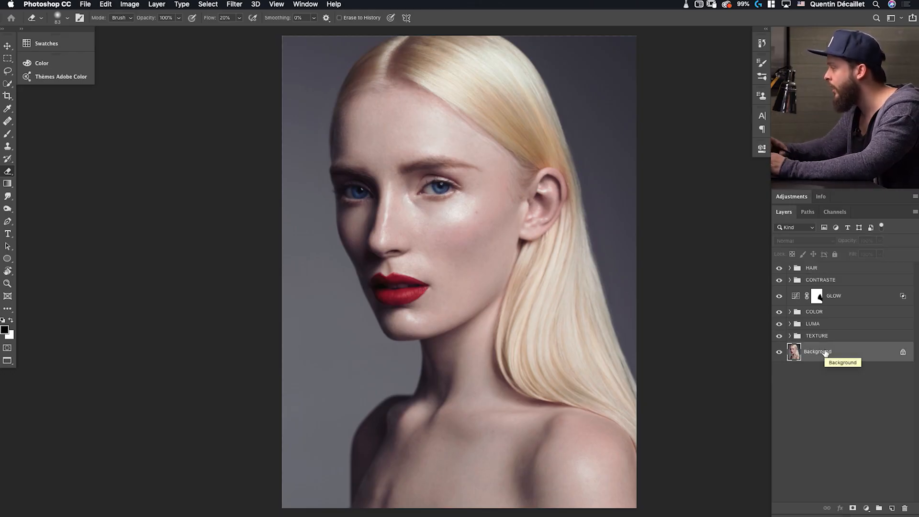
key("super+j")
double_click(825, 352)
type("LIQU")
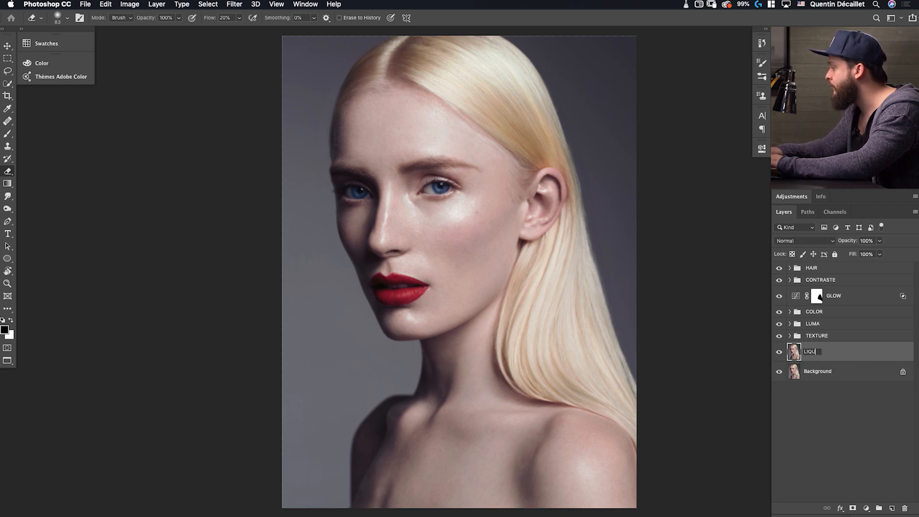
type("IFZ BASE")
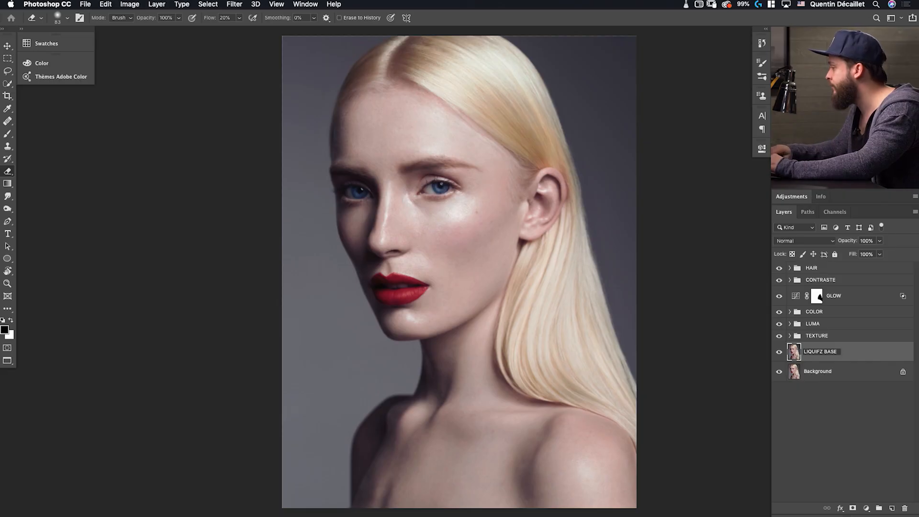
key("Return")
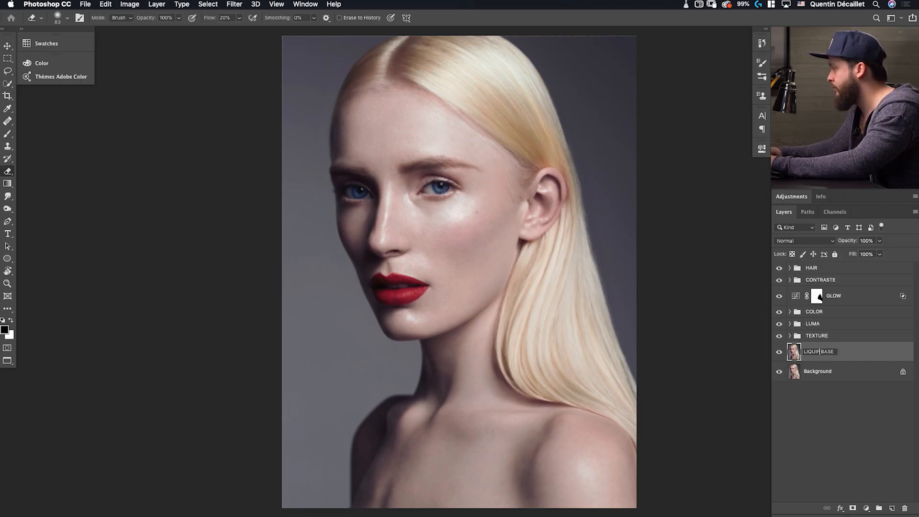
key("v")
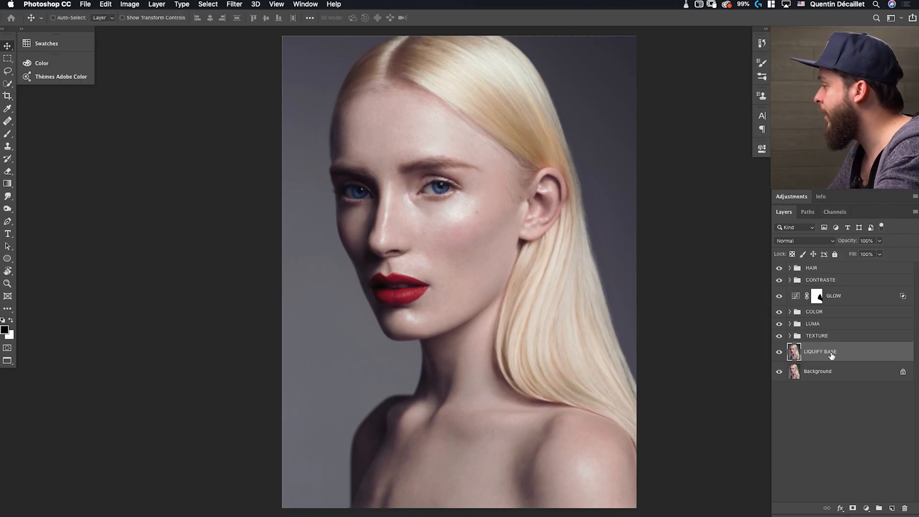
Unlock the HIGH and LOW layers of the FS group inside LUMA, and collapse the LUMA group again.
left_click(789, 324)
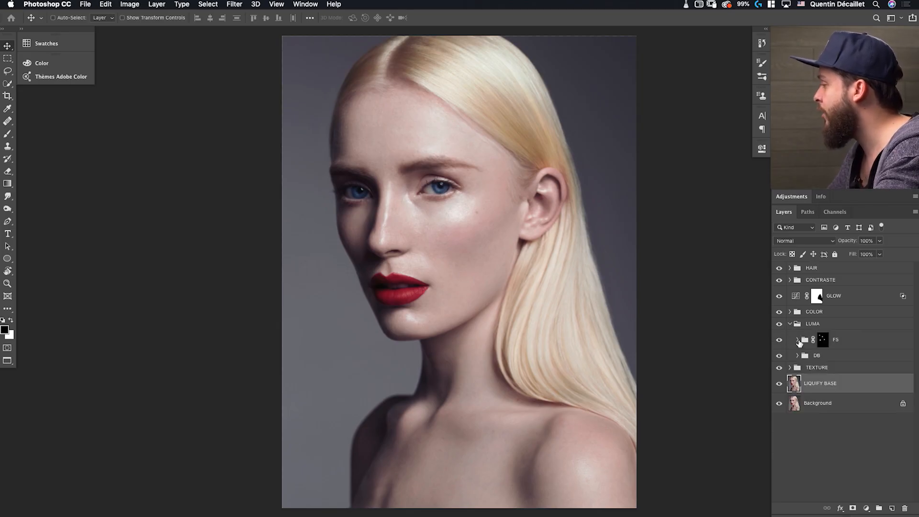
left_click(797, 340)
left_click(892, 360)
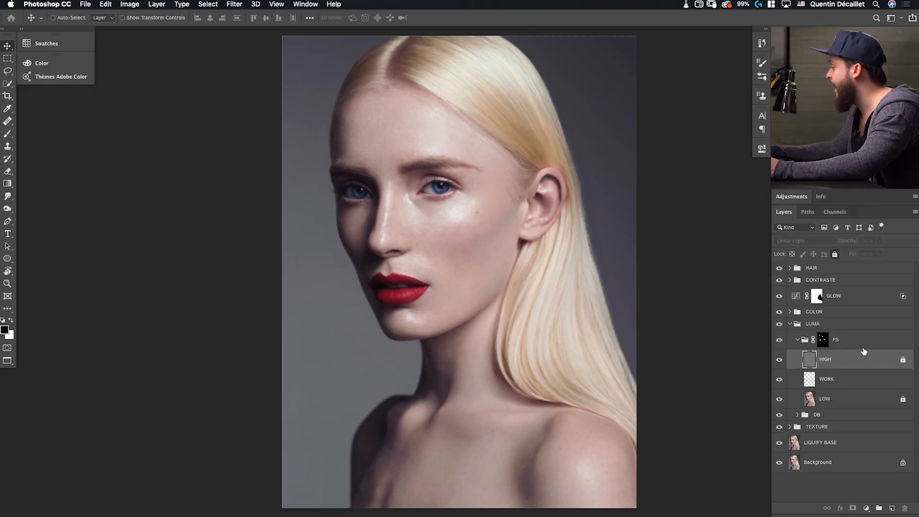
left_click(841, 400, "super")
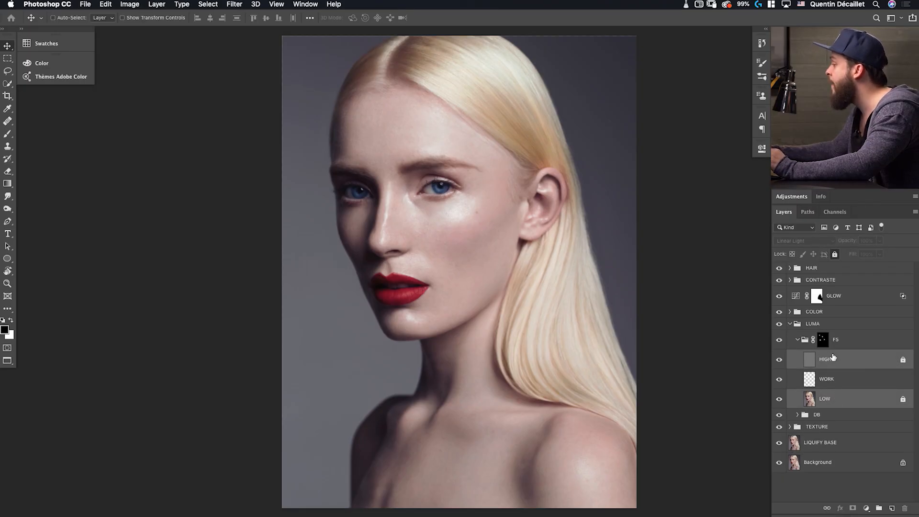
left_click(835, 254)
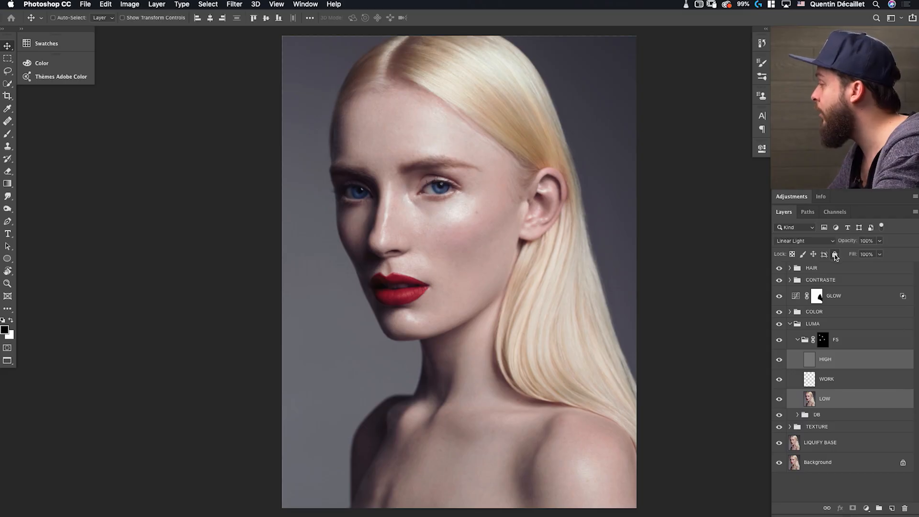
left_click(790, 324)
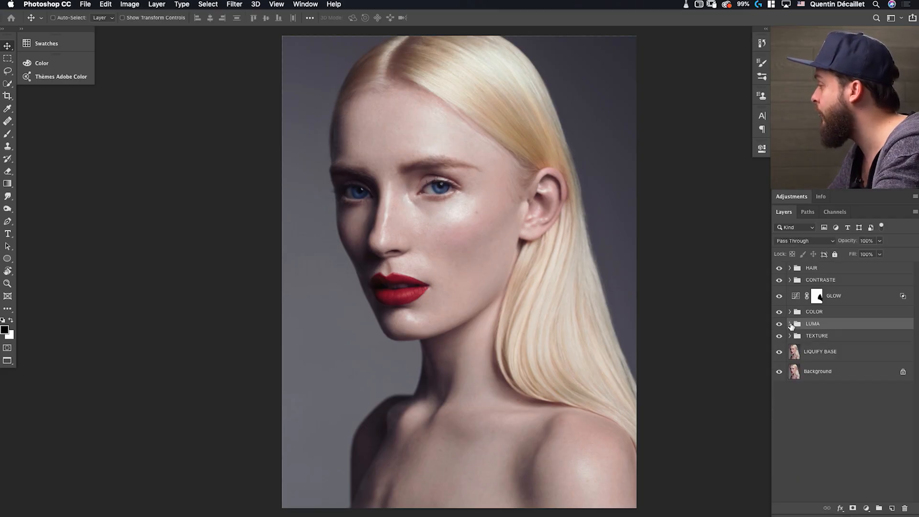
Select every layer and group from LIQUIFY BASE up to HAIR and open their layer options.
left_click(826, 353)
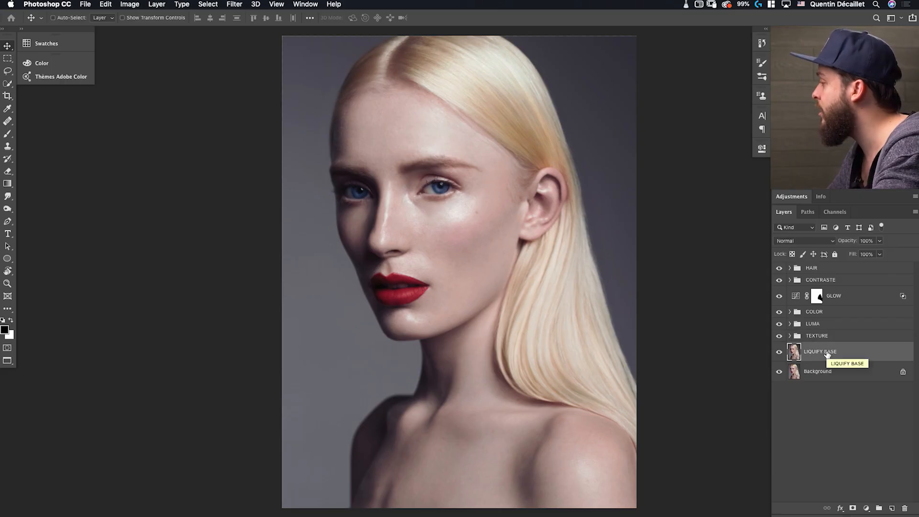
left_click(813, 269, "shift")
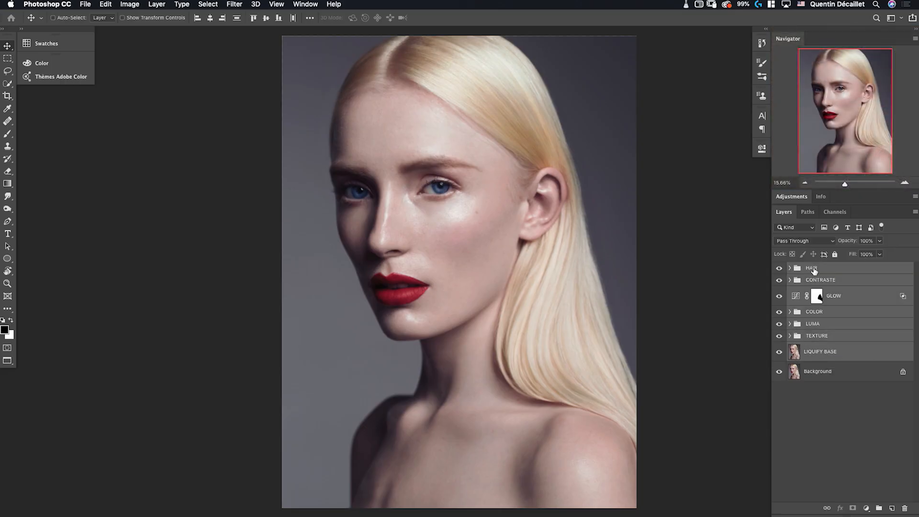
right_click(821, 272)
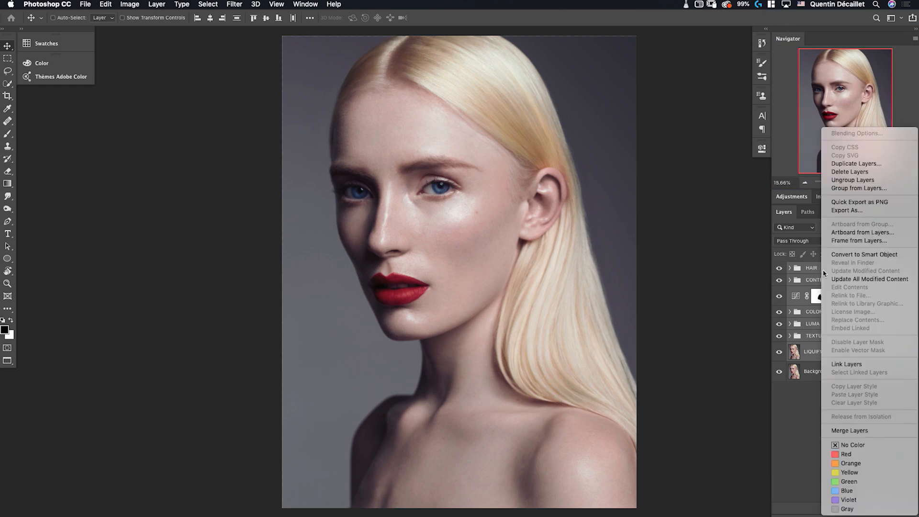
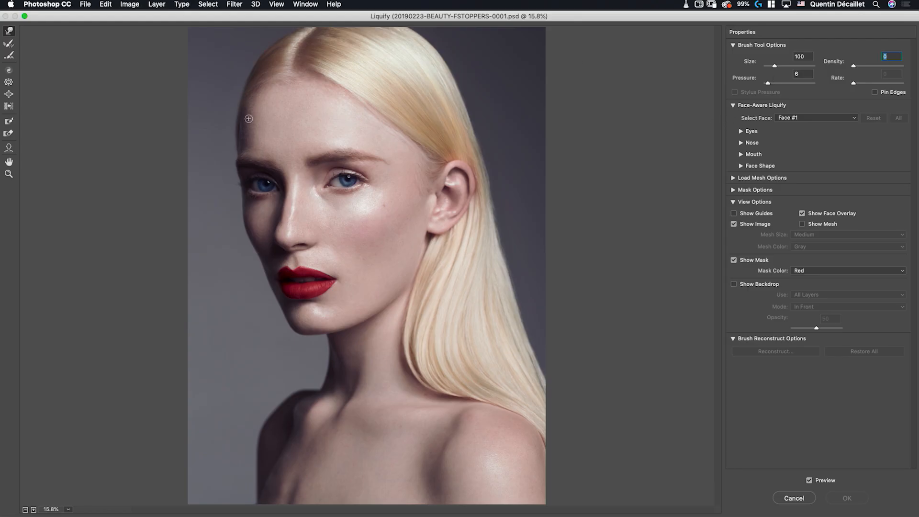
Try Forward Warp on the outer edge of the shoulder beside the grey background, and restore the outline with the Reconstruct tool.
left_click_drag(268, 81, 296, 82)
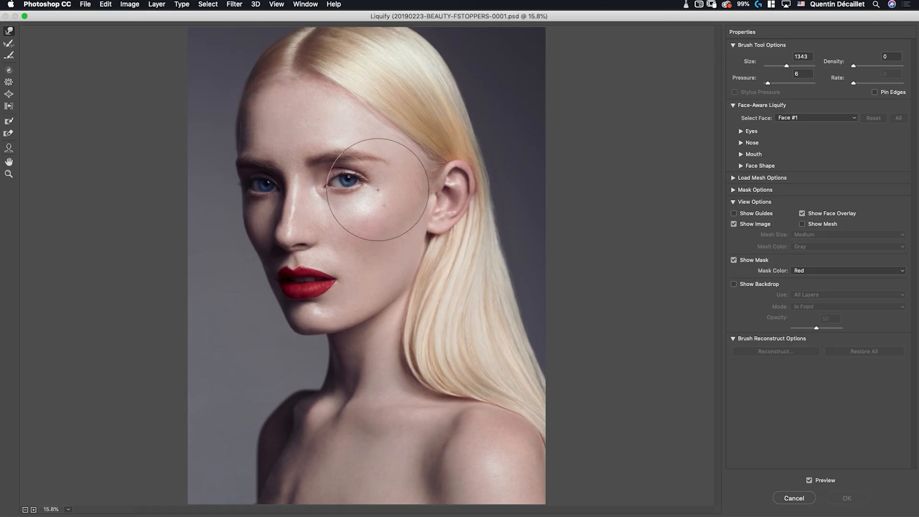
mouse_move(276, 401)
left_mouse_down()
mouse_move(252, 395)
mouse_move(275, 416)
mouse_move(290, 403)
mouse_move(275, 387)
mouse_move(281, 423)
mouse_move(250, 412)
left_mouse_up()
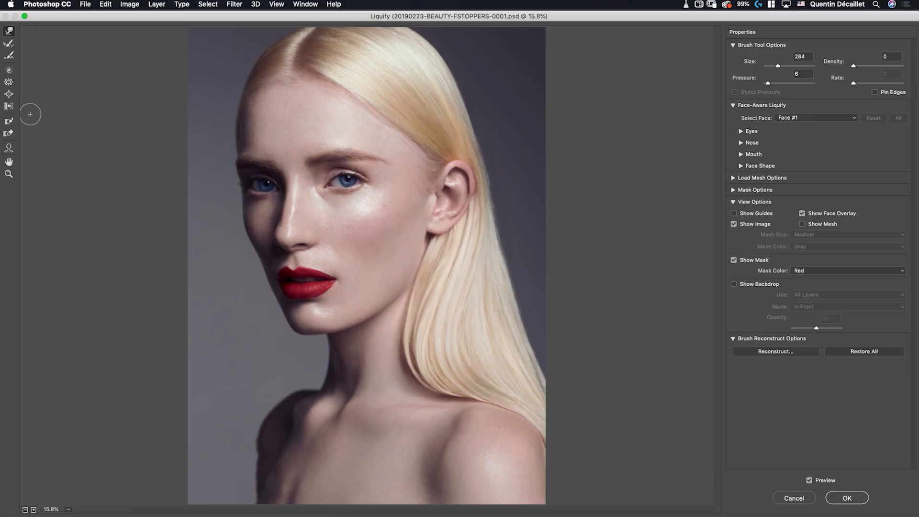
left_click_drag(243, 448, 252, 437)
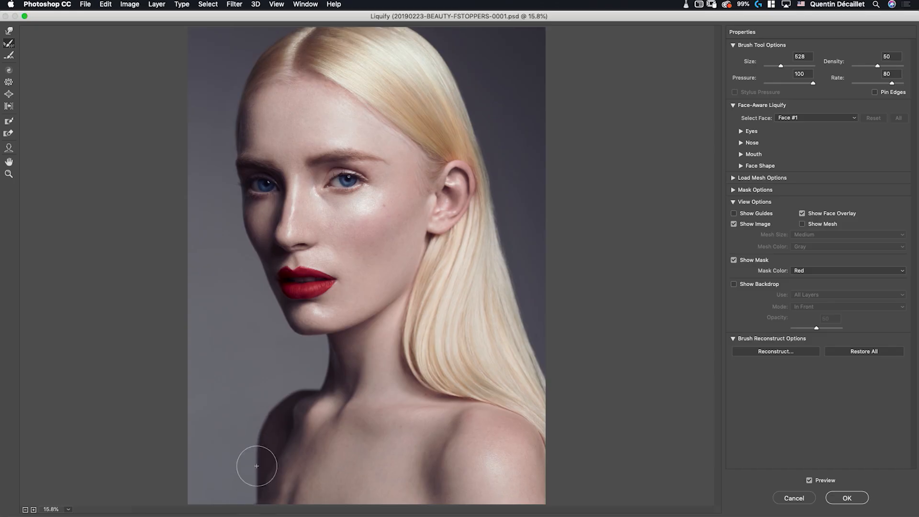
Using Forward Warp at pressure 6, adjust the shoulder outline with an 828 brush and reshape the long hair's outer edge at 1879 with Pin Edges on.
key("w")
left_click_drag(232, 383, 264, 421)
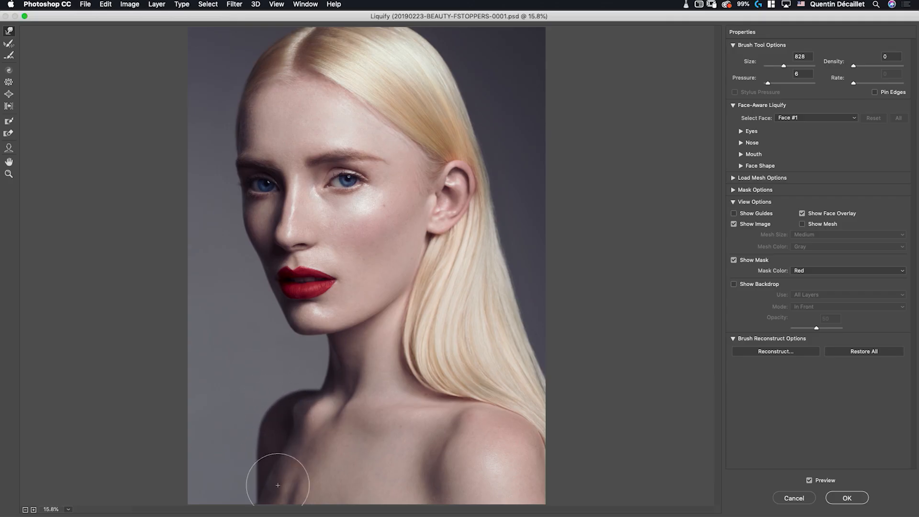
mouse_move(467, 268)
left_mouse_down()
mouse_move(542, 255)
mouse_move(542, 234)
mouse_move(505, 284)
mouse_move(516, 268)
left_mouse_up()
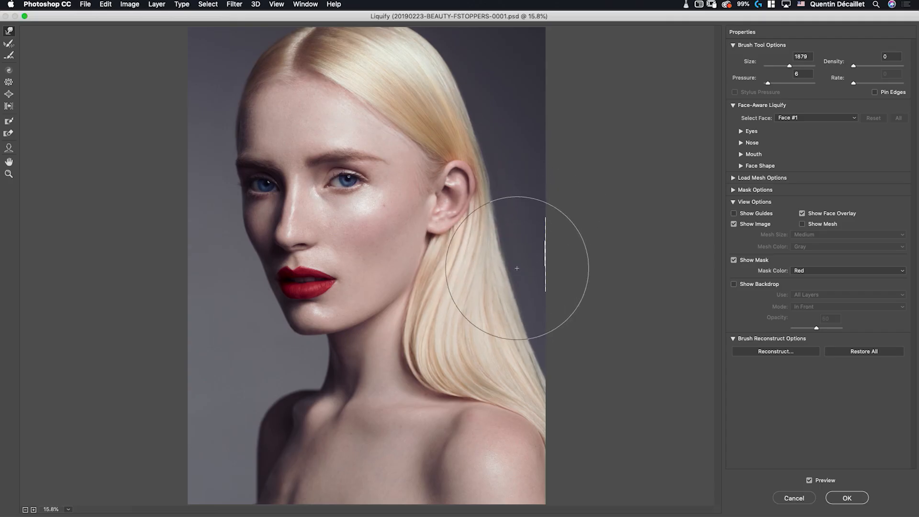
mouse_move(481, 339)
left_mouse_down()
mouse_move(500, 321)
mouse_move(530, 275)
mouse_move(531, 213)
left_mouse_up()
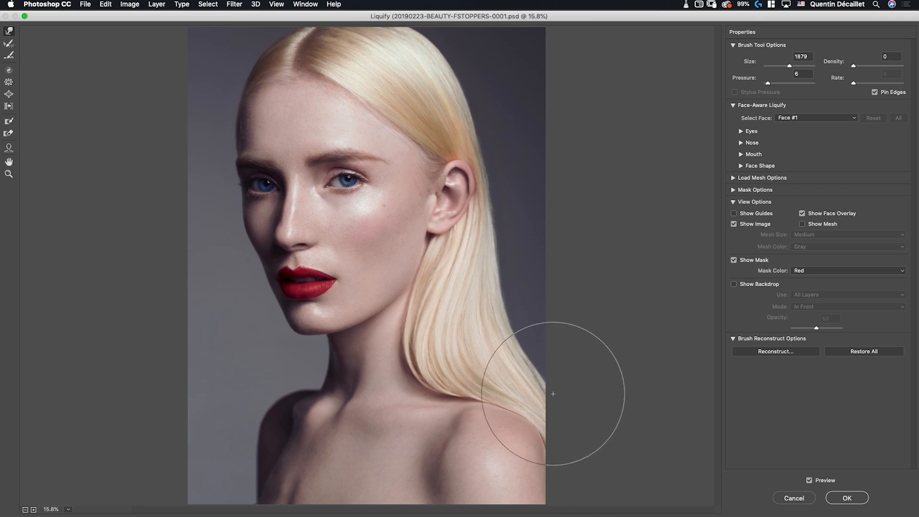
Warp the hair outline above the forehead with a brush of about 756, and push the lips slightly upward.
left_click_drag(250, 94, 220, 69)
left_click(245, 66)
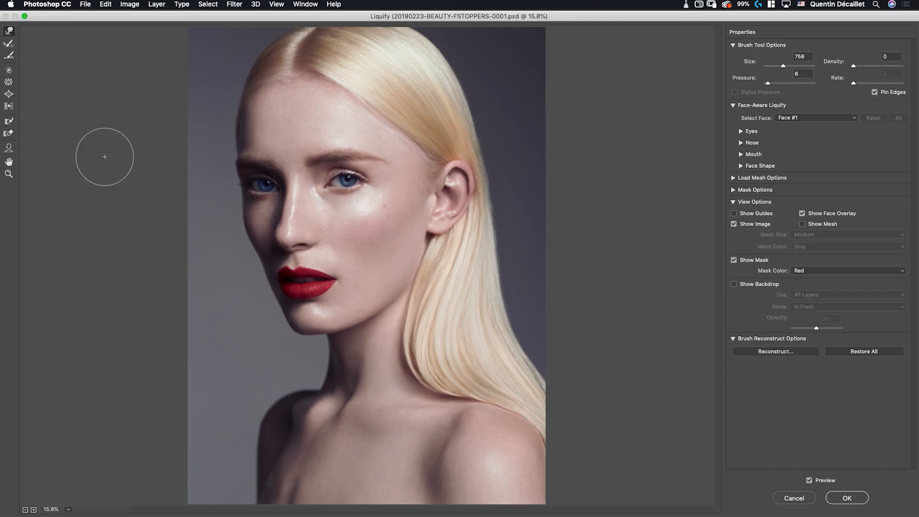
left_click_drag(306, 287, 309, 271)
Protect the nose from distortion by painting over it with the Freeze Mask tool at brush size 335.
key("bracketleft")
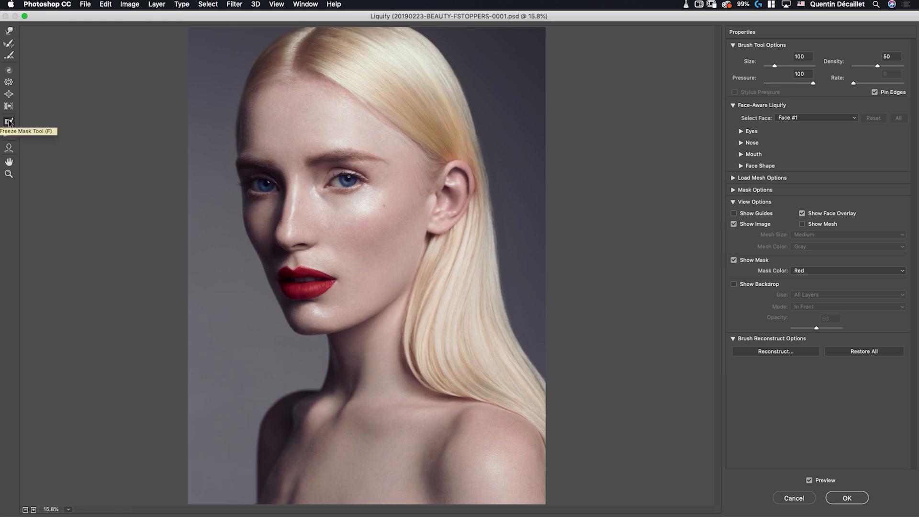
left_click(9, 122)
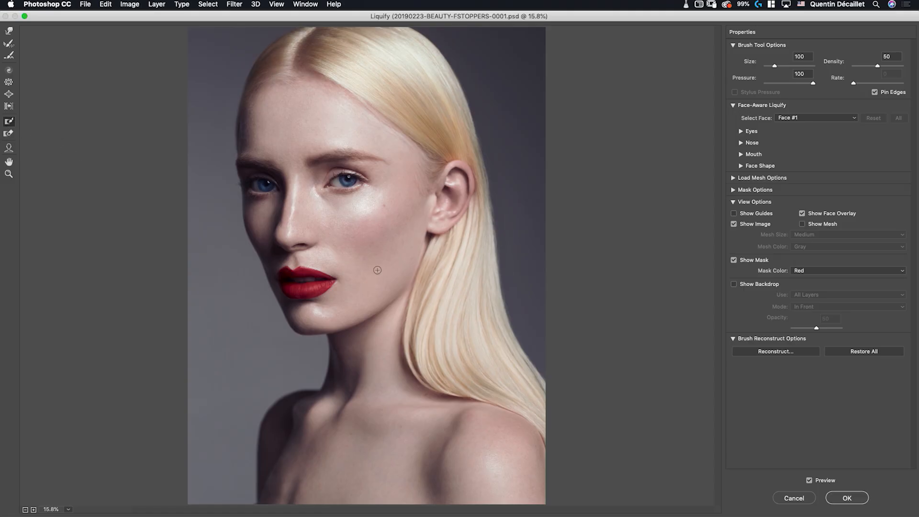
mouse_move(305, 246)
left_mouse_down()
mouse_move(279, 237)
mouse_move(318, 237)
mouse_move(281, 231)
mouse_move(314, 221)
left_mouse_up()
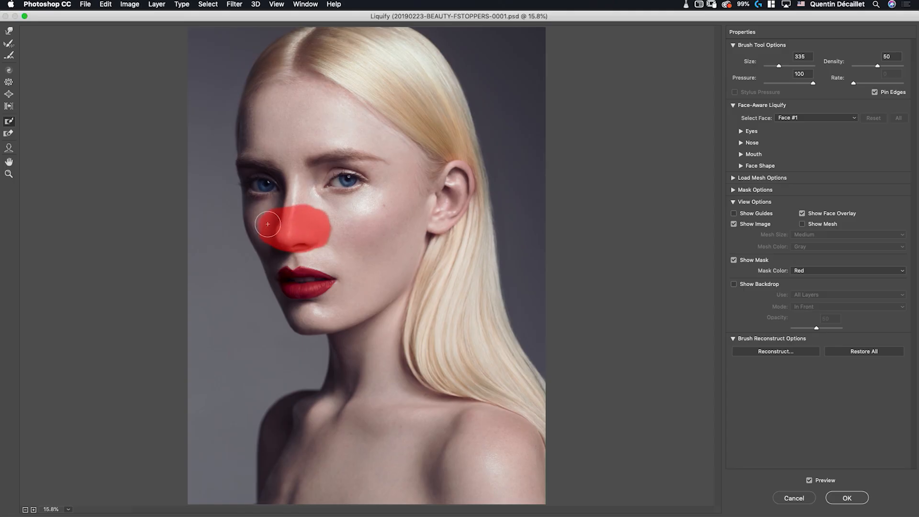
Freeze the outer cheek, jawline and chin with the Freeze Mask tool at brush size 335, and apply the Liquify filter.
mouse_move(245, 244)
left_mouse_down()
mouse_move(275, 311)
mouse_move(302, 334)
mouse_move(338, 335)
mouse_move(286, 319)
left_mouse_up()
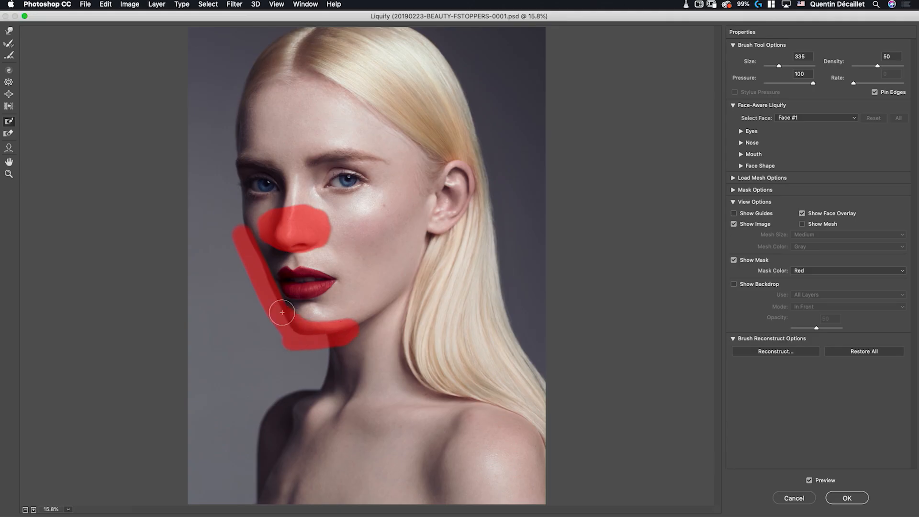
left_click_drag(258, 243, 229, 239)
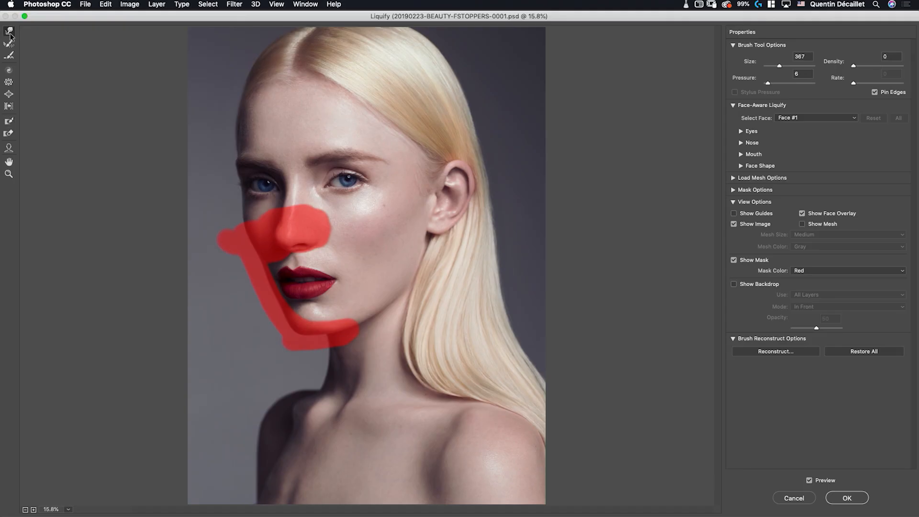
key("alt")
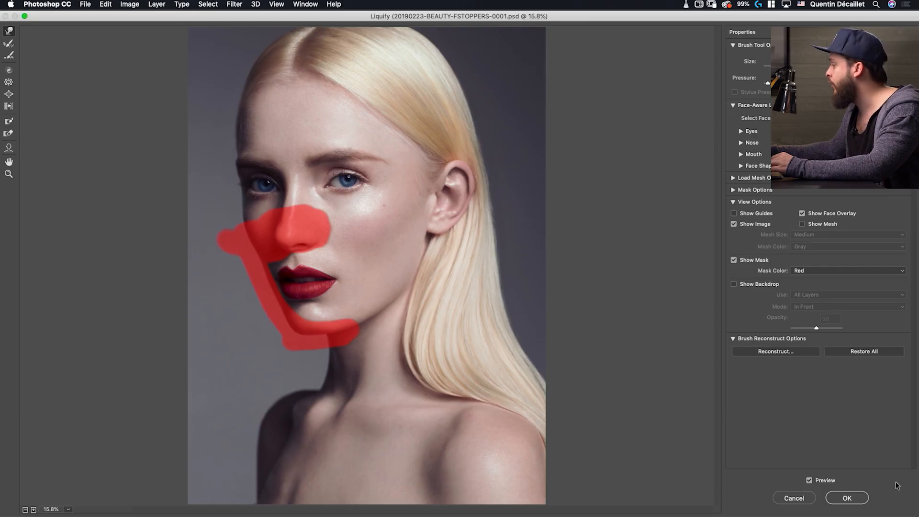
left_click(851, 498)
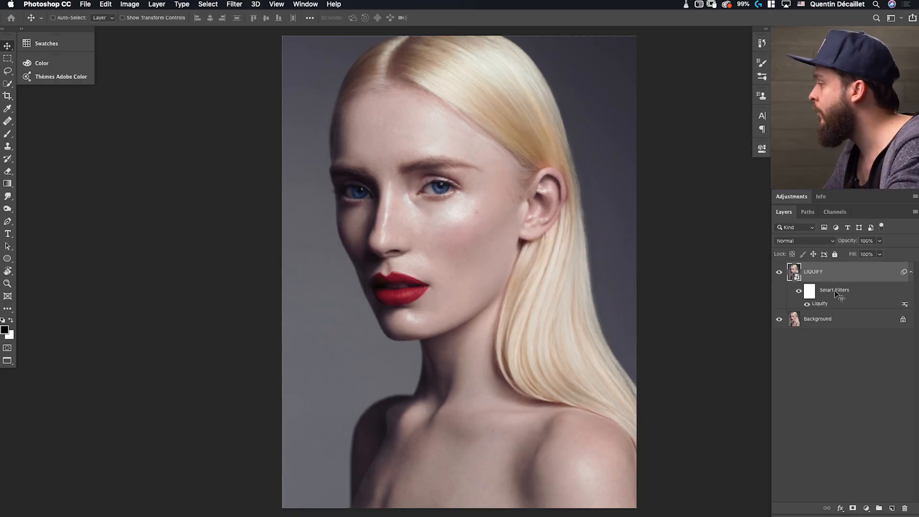
Compare the portrait with and without the Liquify smart filter, and open the LIQUIFY smart object's contents in standard screen mode.
left_click(806, 305)
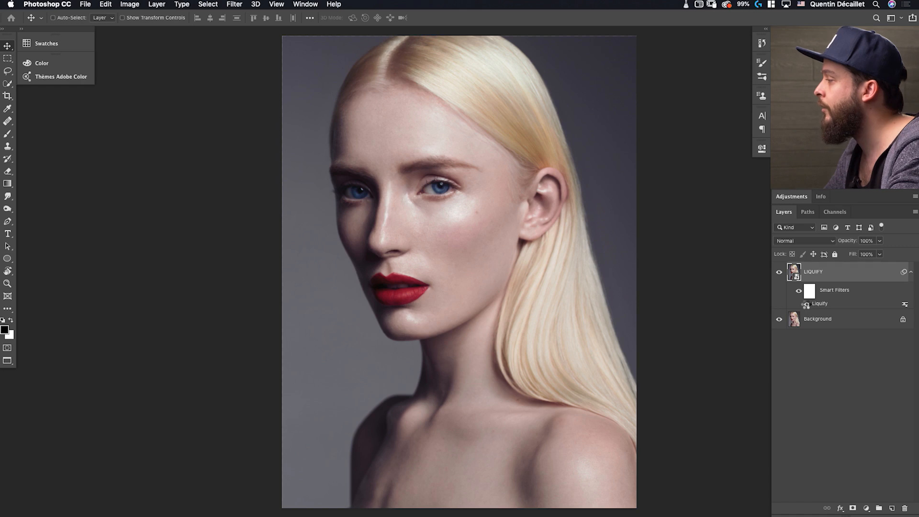
left_click(806, 304)
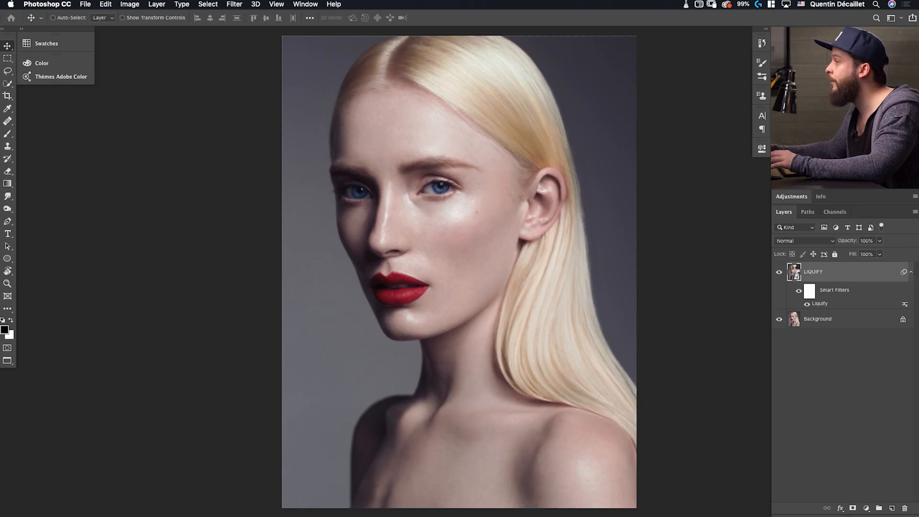
double_click(795, 271)
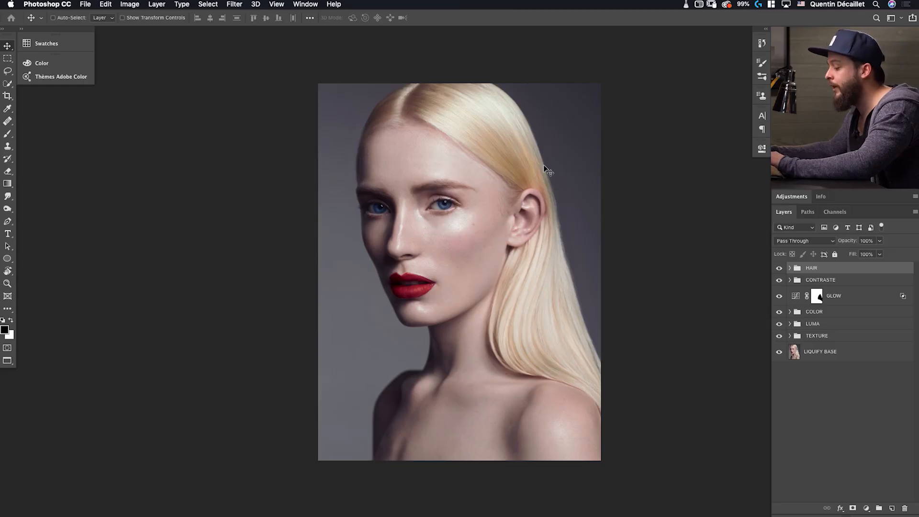
key("f")
key("f")
key("f")
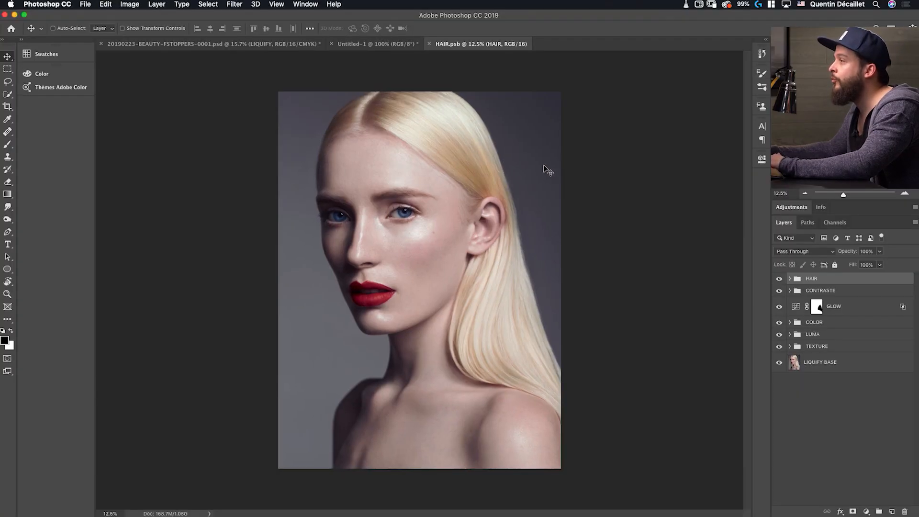
Close the Untitled-1 document without saving it, and view the main beauty PSD before returning to HAIR.psb.
left_click(358, 44)
left_click(331, 44)
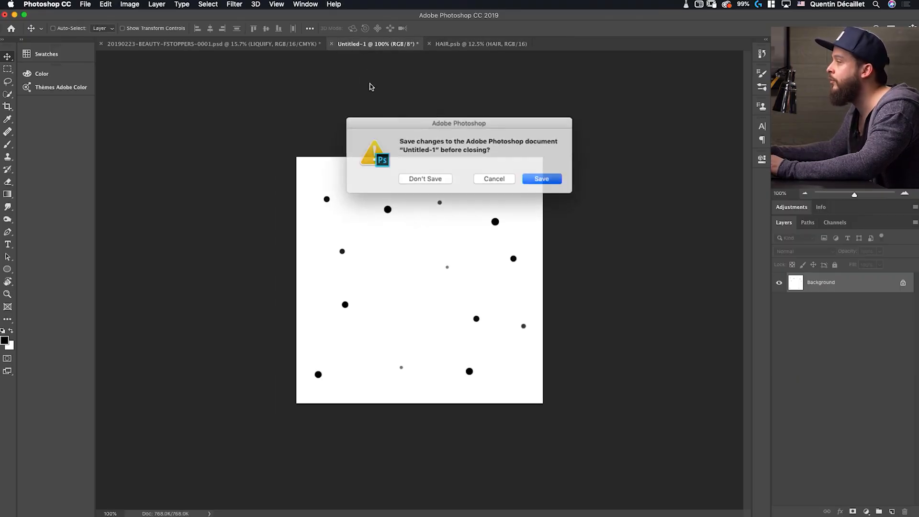
left_click(431, 179)
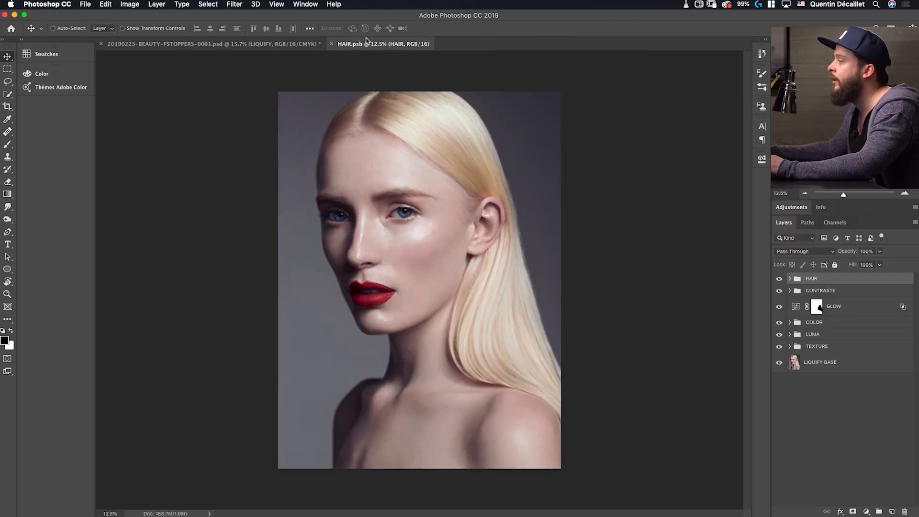
left_click(281, 44)
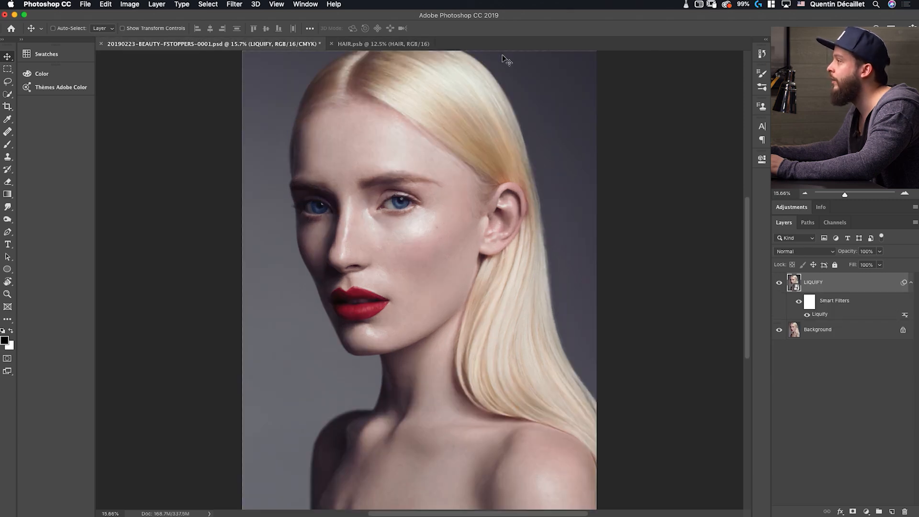
left_click(380, 43)
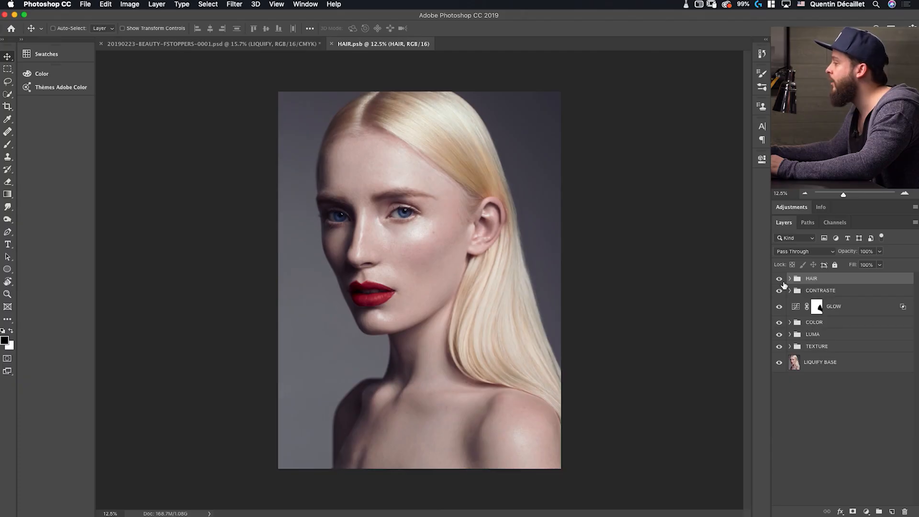
Hide everything above LIQUIFY BASE in HAIR.psb and save it, and compare the main document with and without the LIQUIFY layer.
left_click_drag(779, 282, 779, 349)
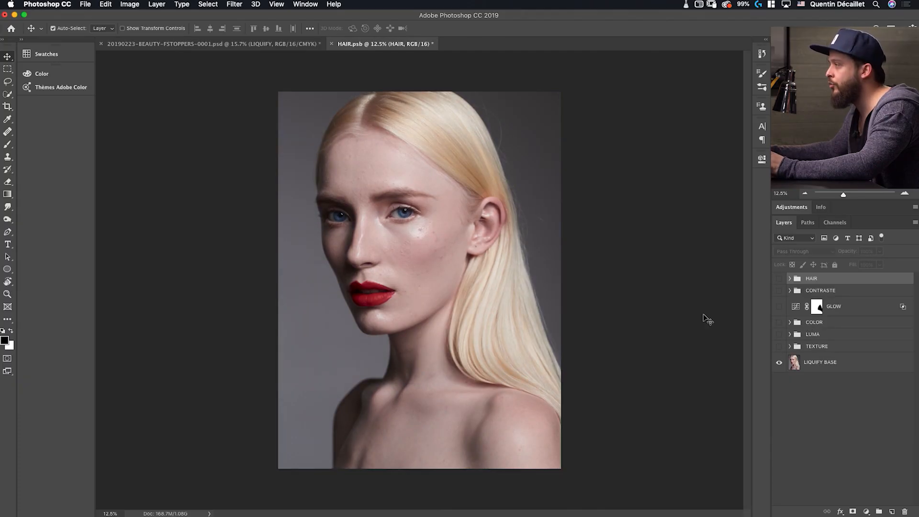
key("super+s")
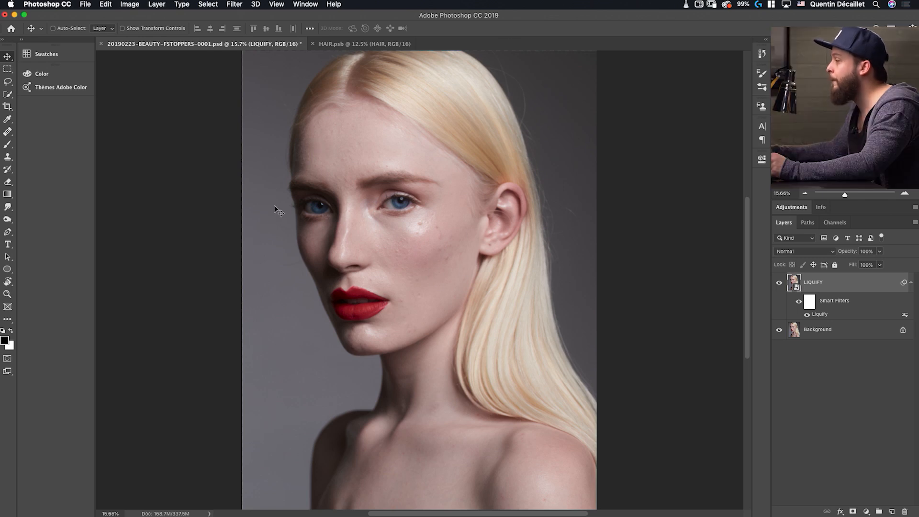
left_click(779, 286)
left_click(778, 286)
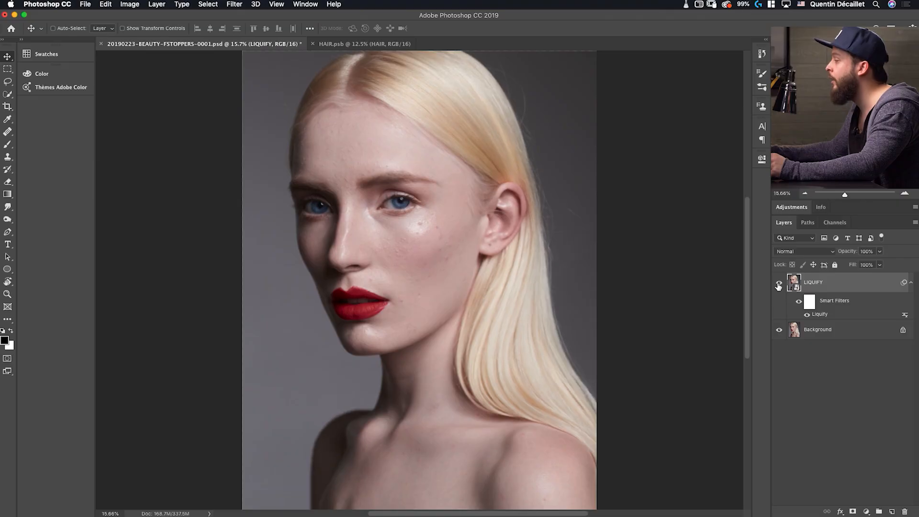
left_click(779, 282)
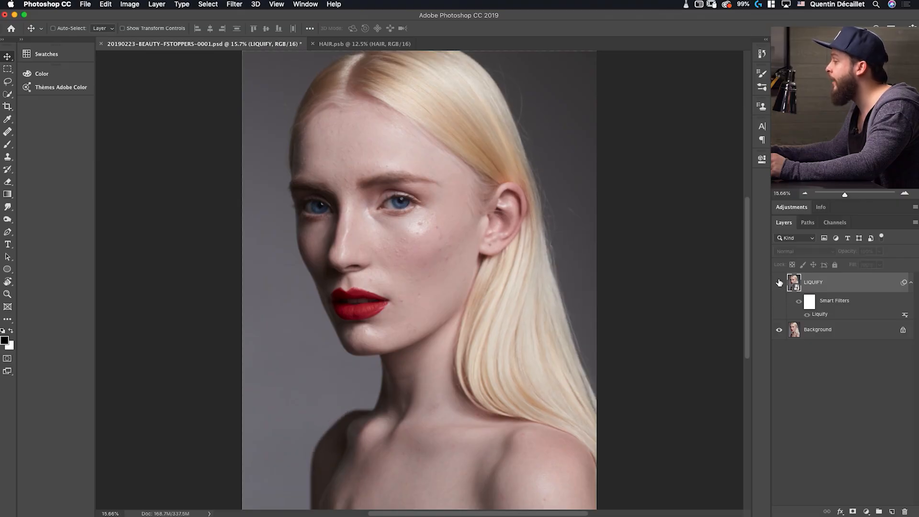
left_click(779, 284)
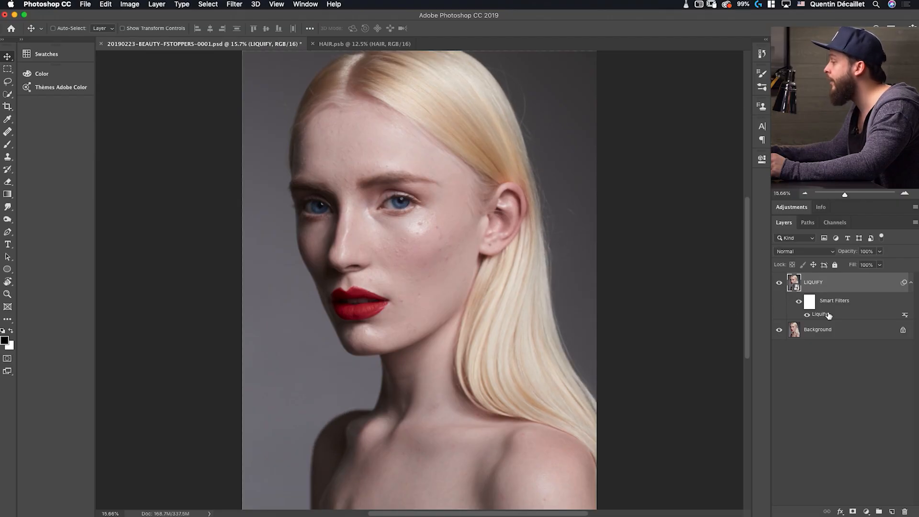
Show the HAIR, CONTRASTE, COLOR, LUMA and TEXTURE groups and the GLOW layer again in HAIR.psb, and close the file with its changes saved.
left_click(337, 44)
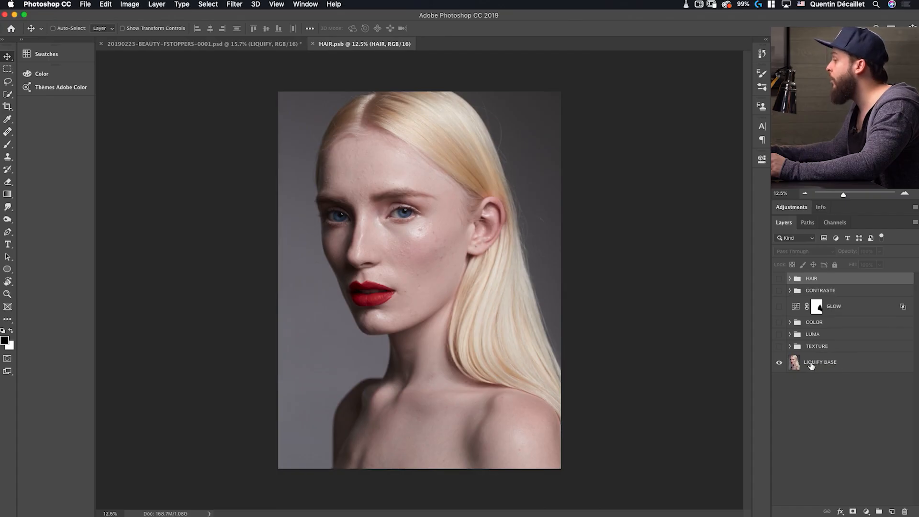
left_click(779, 346)
left_click_drag(780, 338, 777, 309)
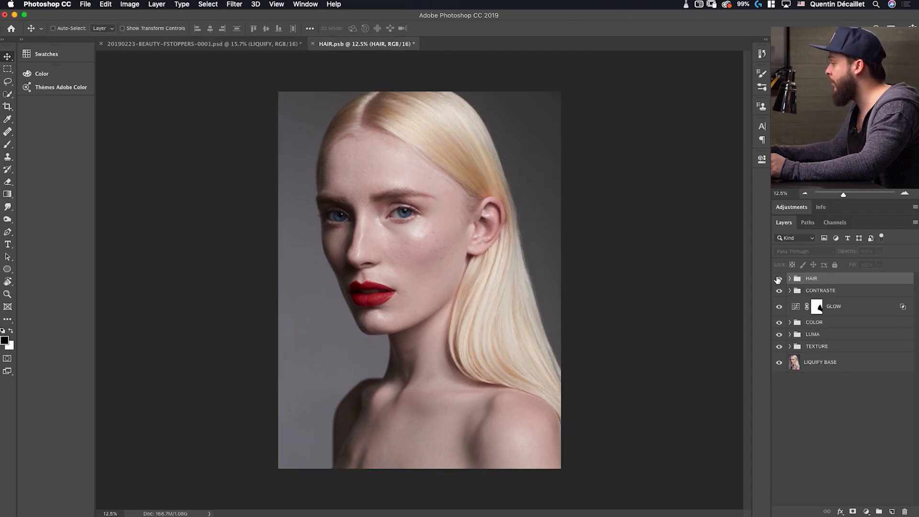
left_click(779, 278)
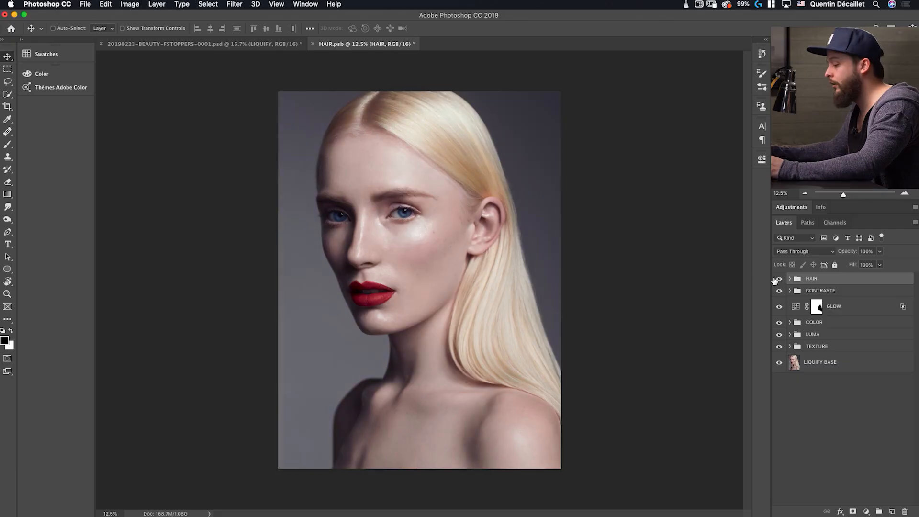
left_click(313, 44)
left_click(538, 178)
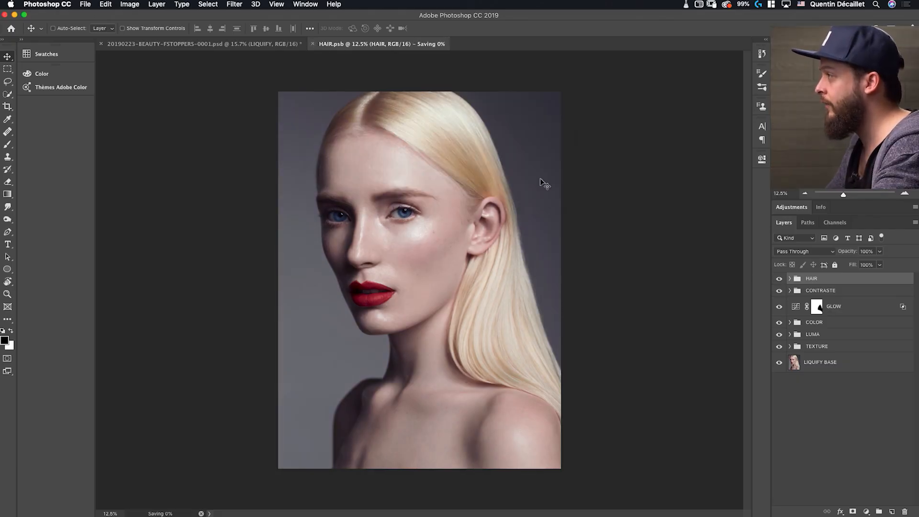
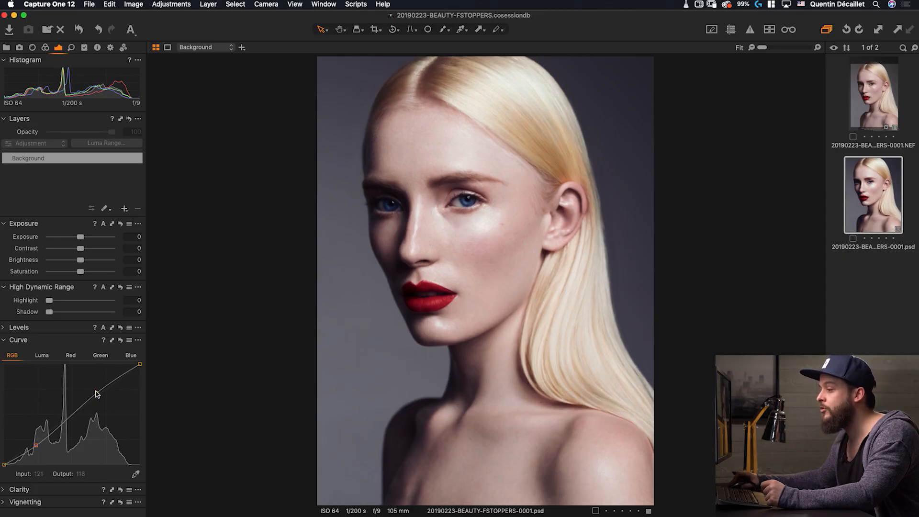
In Capture One, reset the PSD's background curve and add a new filled layer named CONTRAST.
left_click(120, 339)
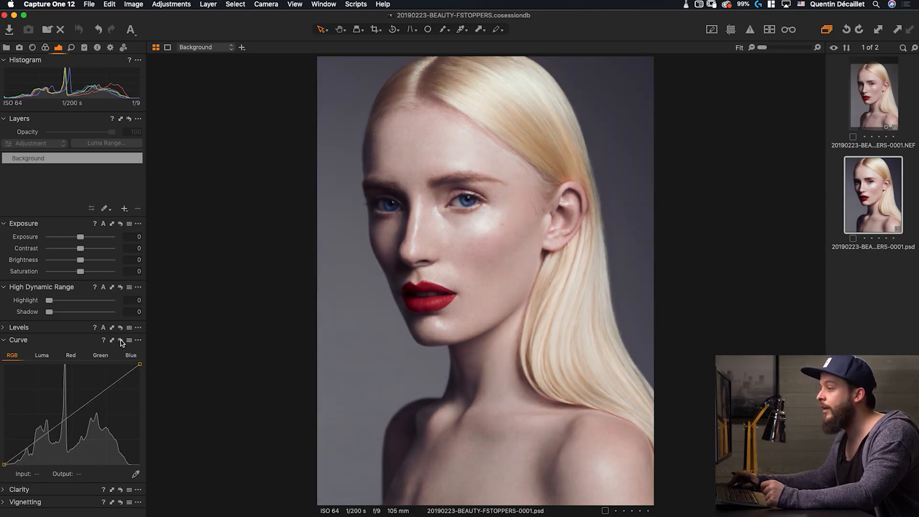
left_click(124, 209)
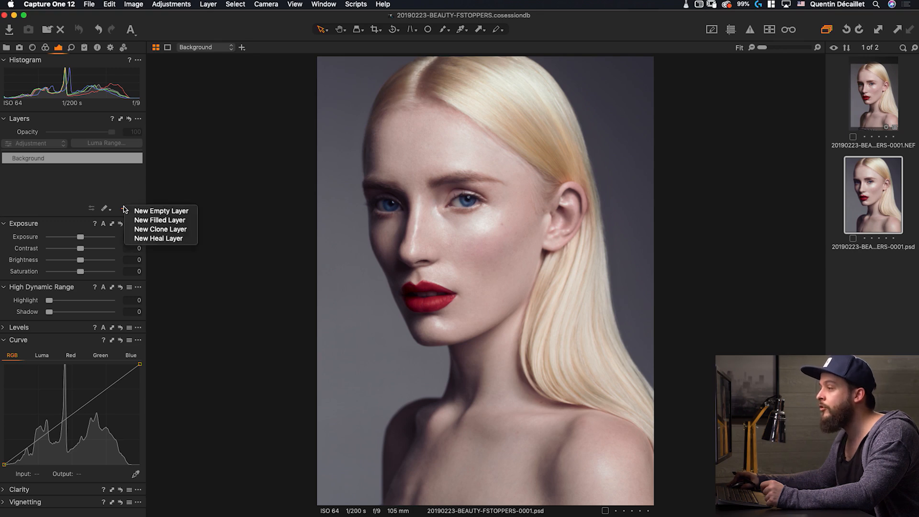
left_click(147, 221)
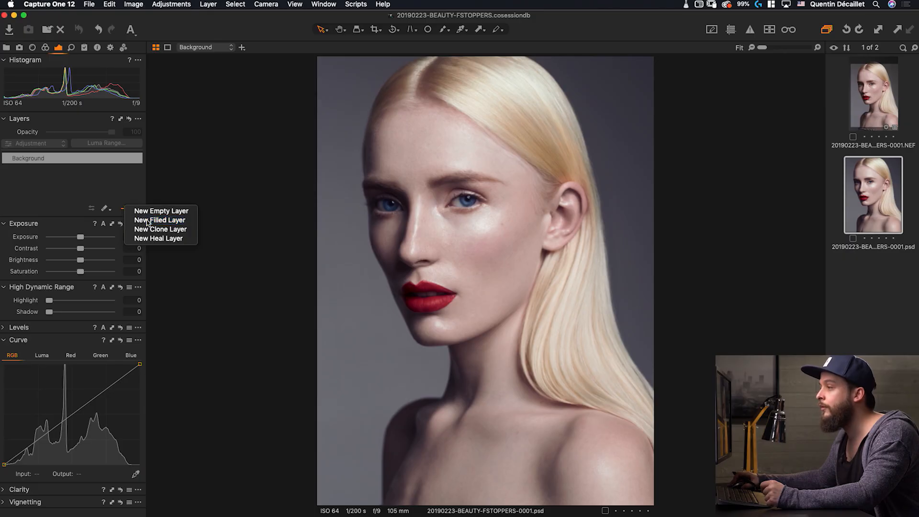
double_click(21, 159)
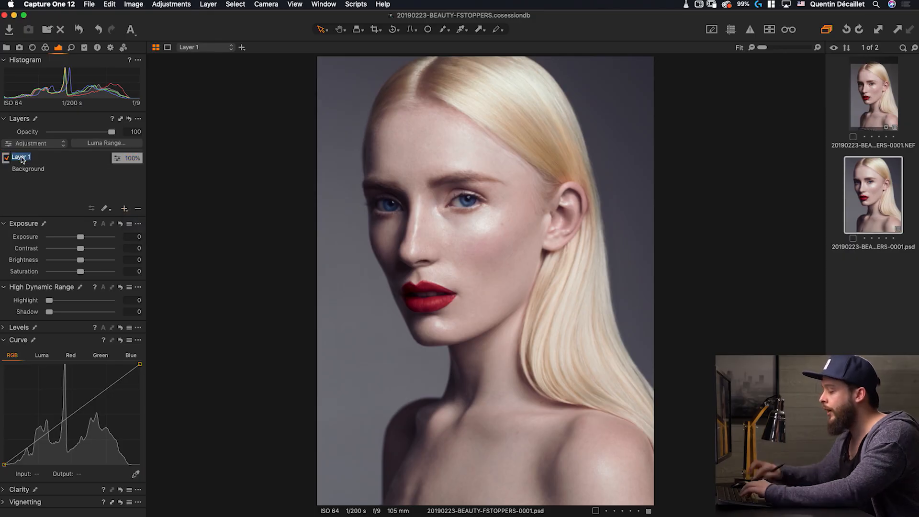
type("coNT")
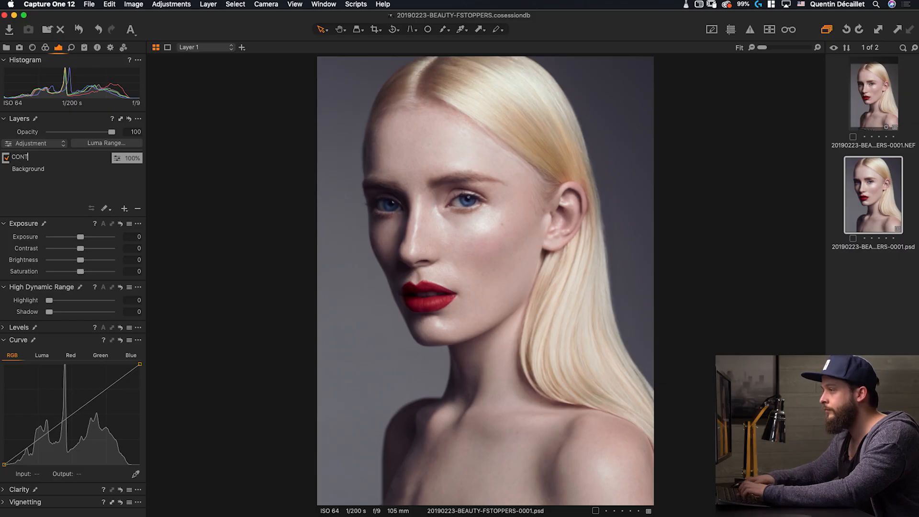
type("RAST")
key("Return")
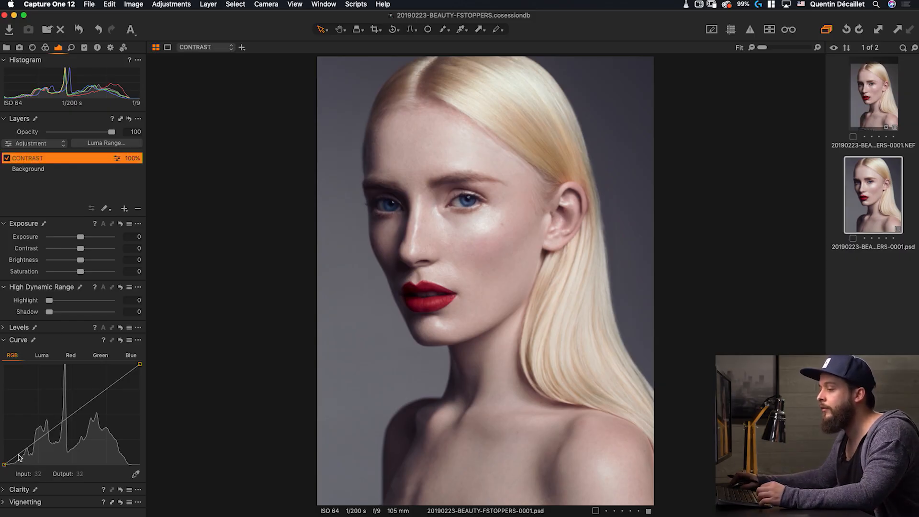
On the CONTRAST layer's RGB curve, lower a shadow point at about input 64, anchor the highlights near 186, and compare before and after.
left_click(38, 438)
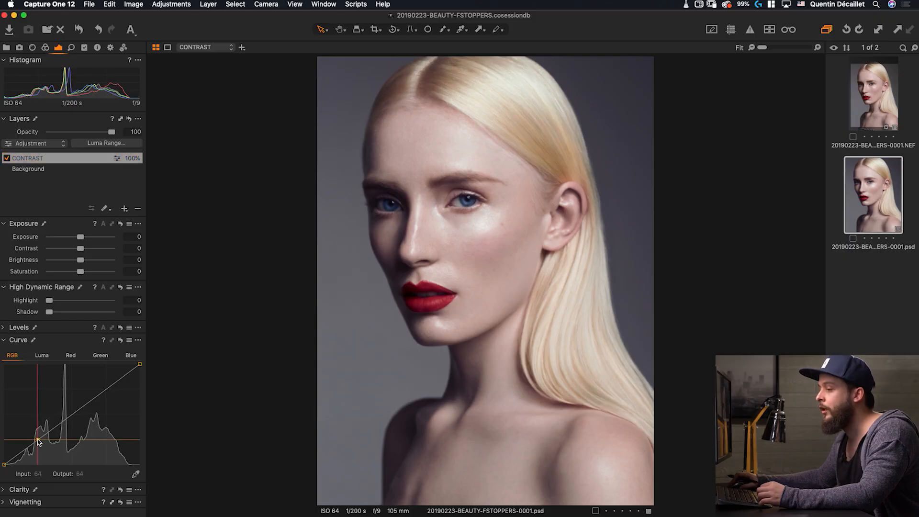
left_click_drag(38, 438, 37, 442)
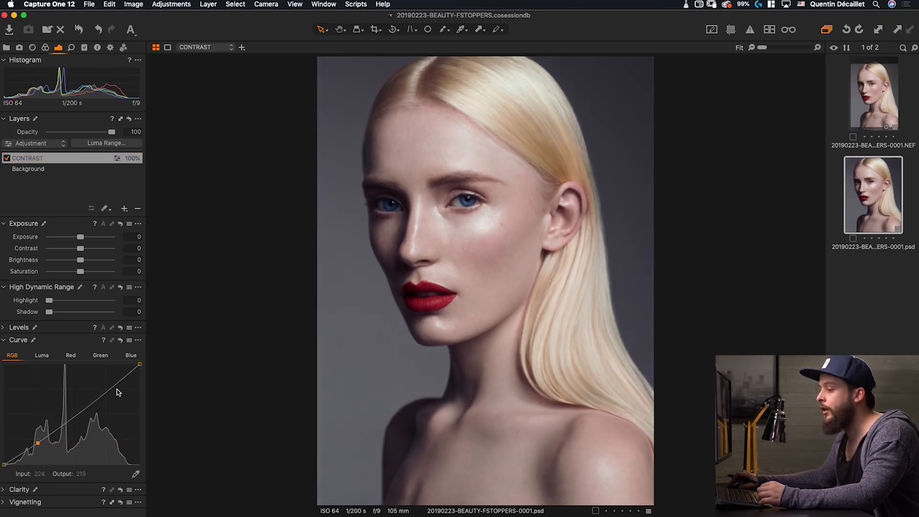
left_click_drag(104, 391, 102, 391)
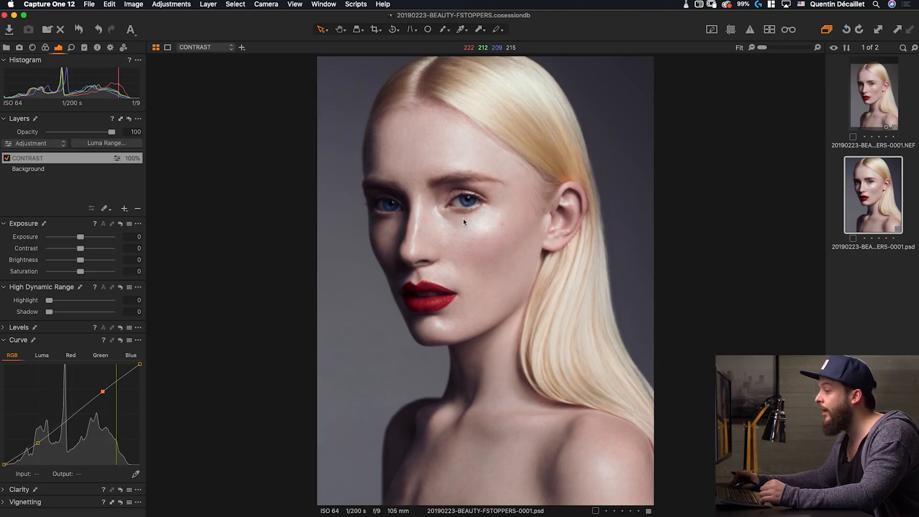
left_click(8, 160)
left_click(8, 160)
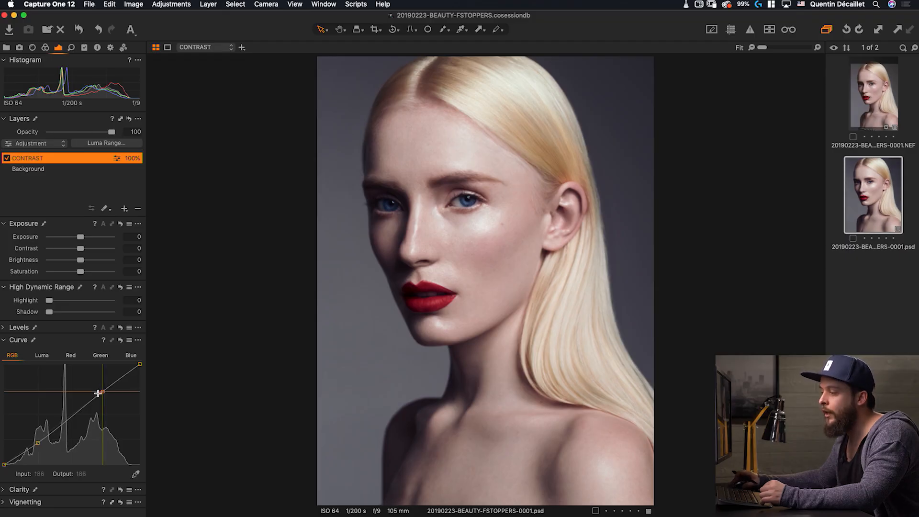
Add a slightly adjusted midtone point to the CONTRAST layer's RGB curve, and toggle the layer to compare the result.
left_click_drag(66, 417, 70, 416)
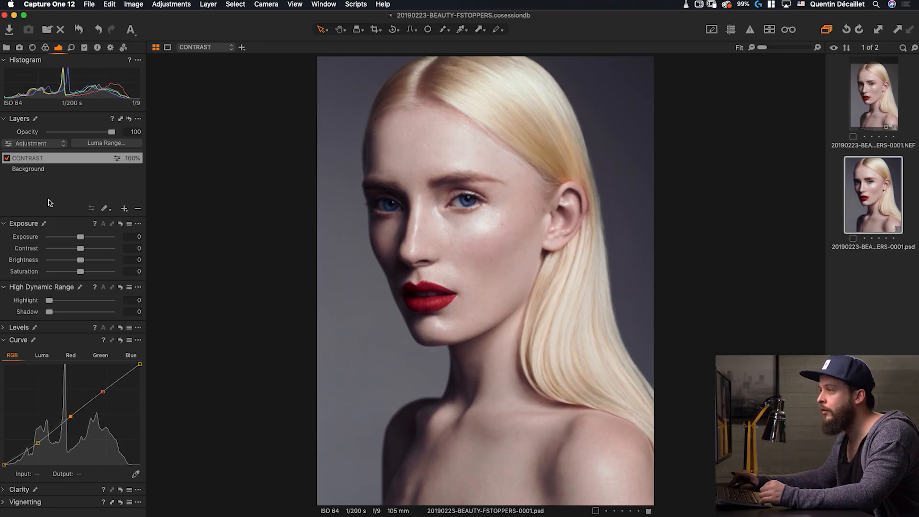
left_click(7, 158)
left_click(7, 158)
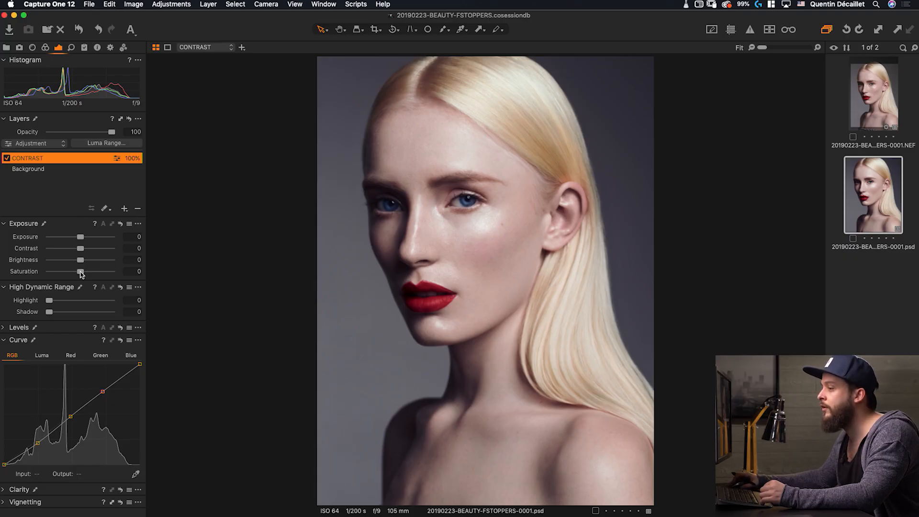
Reduce the CONTRAST layer's saturation to -7.
left_click_drag(80, 273, 78, 273)
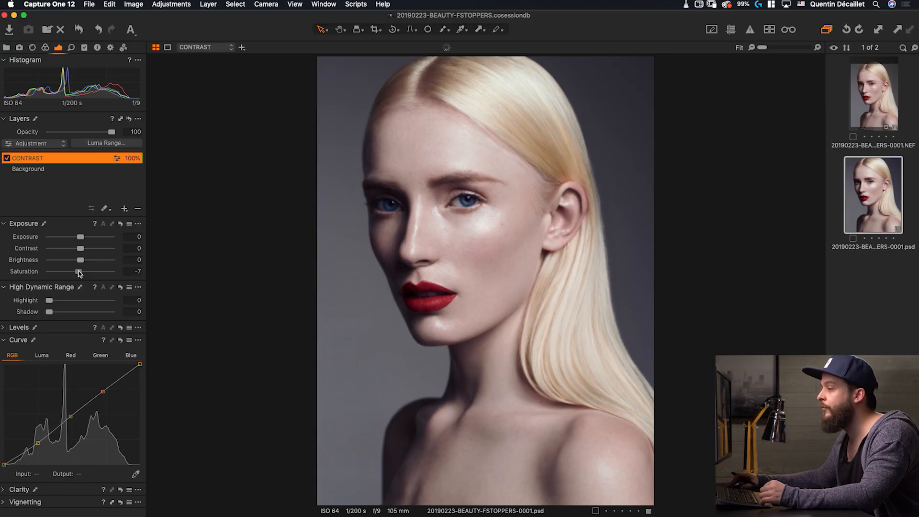
Settle the CONTRAST layer's saturation at -4 and toggle the layer to compare before and after.
left_click(6, 158)
left_click(6, 158)
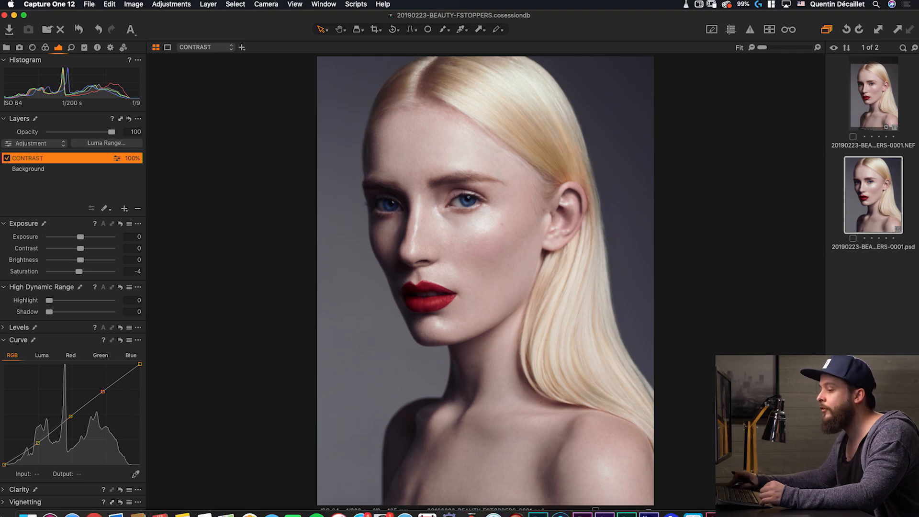
Try a clarity of 22 with the Natural method on the CONTRAST layer and compare it with the unadjusted clarity.
left_click(5, 491)
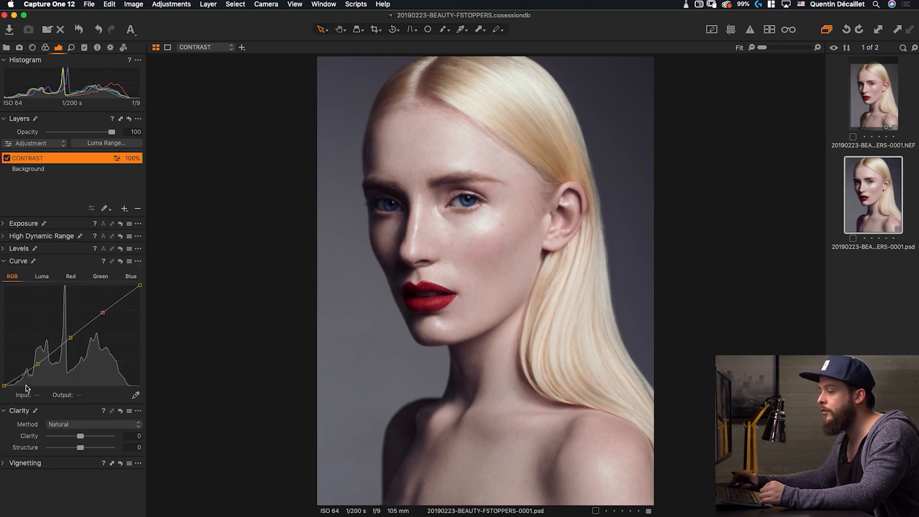
left_click_drag(82, 436, 83, 437)
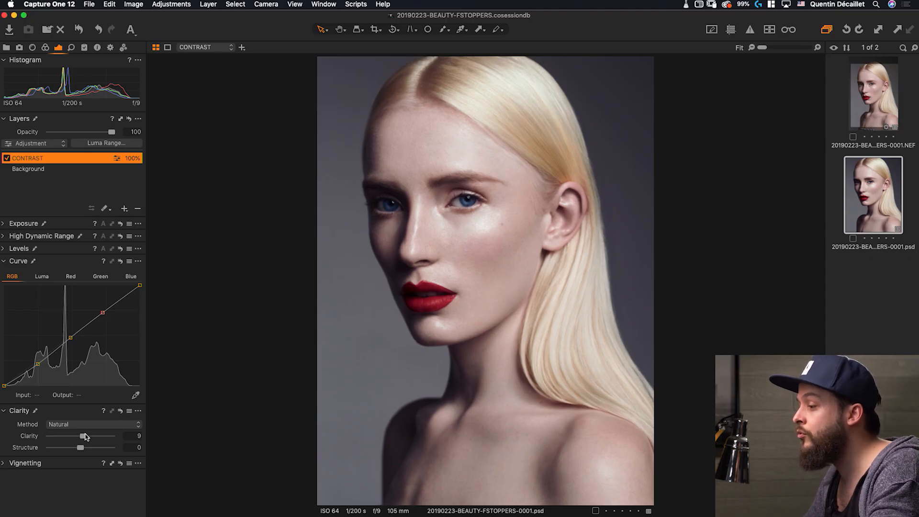
left_click_drag(86, 437, 90, 438)
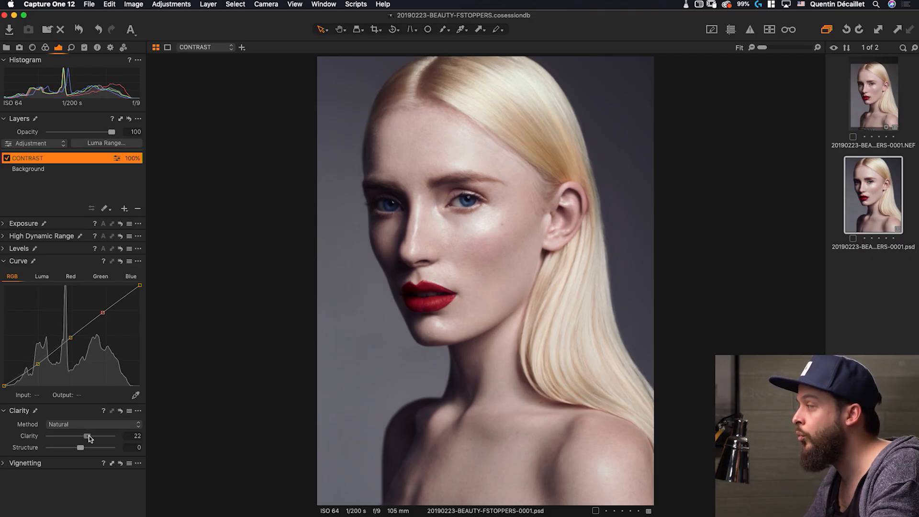
left_click(120, 411)
left_click(119, 412)
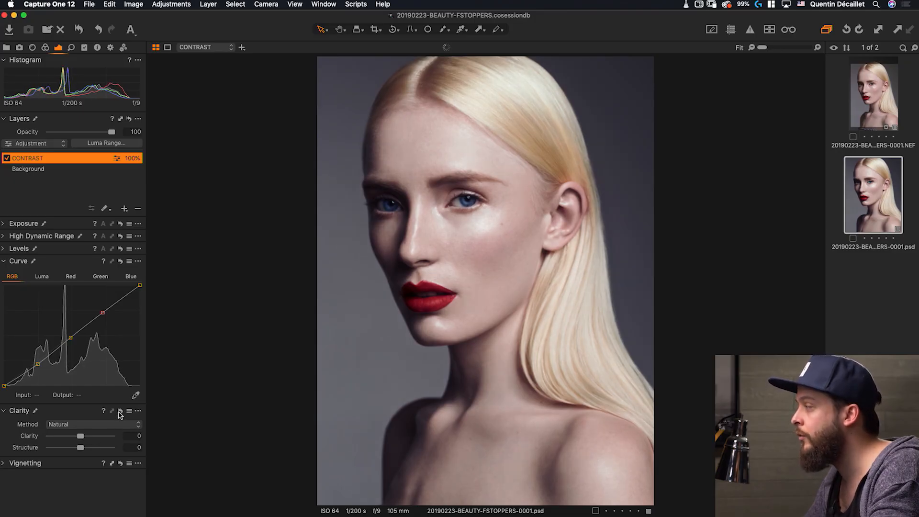
Try clarity values of 8 and 14 on the CONTRAST layer, comparing each with the unadjusted clarity.
left_click_drag(87, 438, 84, 439)
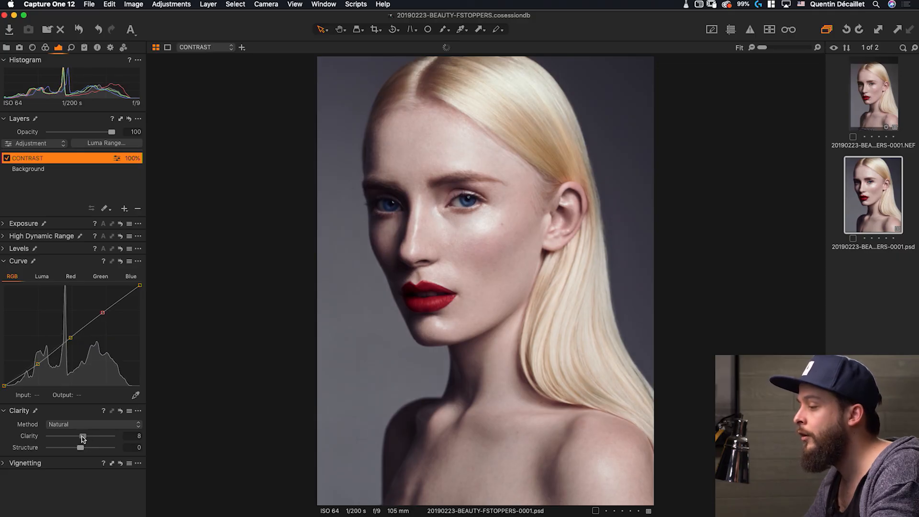
left_click(121, 412)
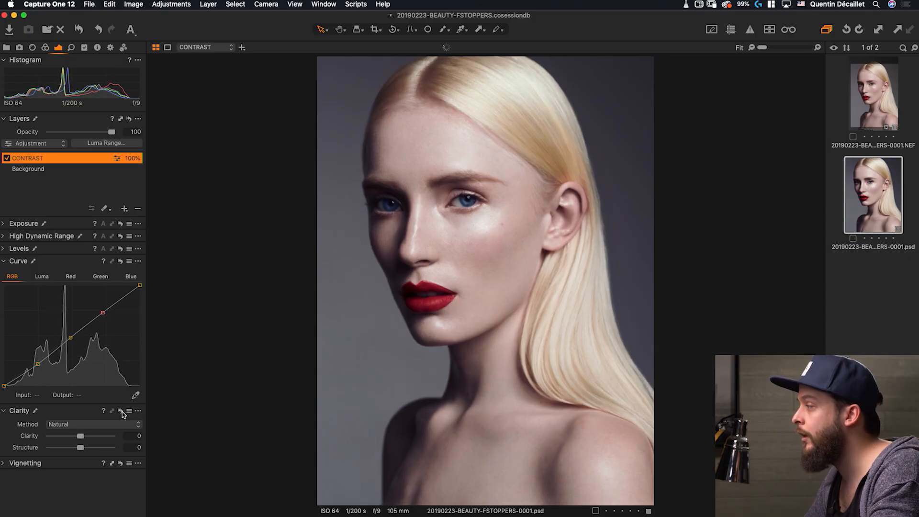
left_click(121, 412)
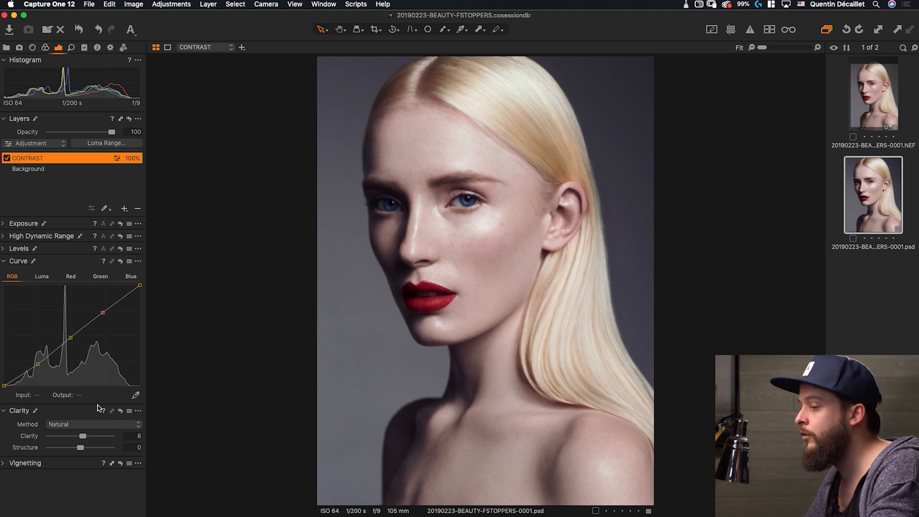
left_click_drag(84, 437, 87, 437)
left_click(121, 411)
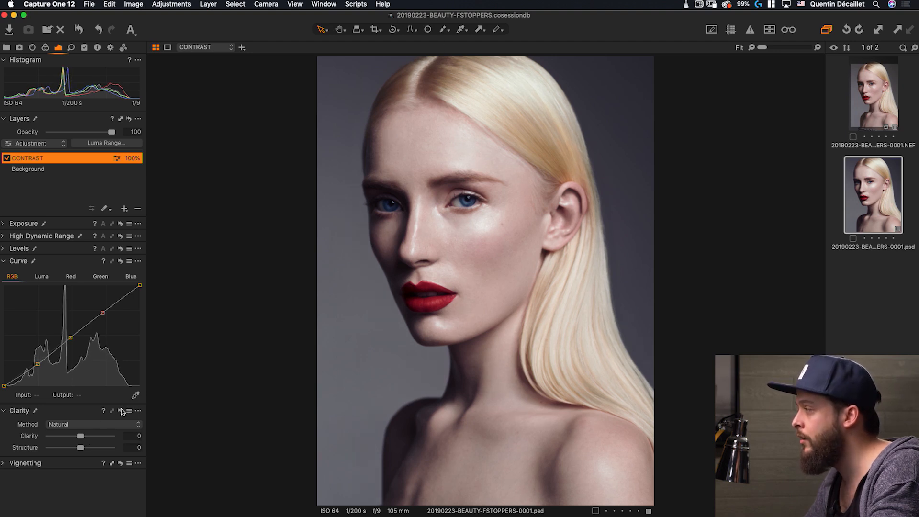
left_click(121, 411)
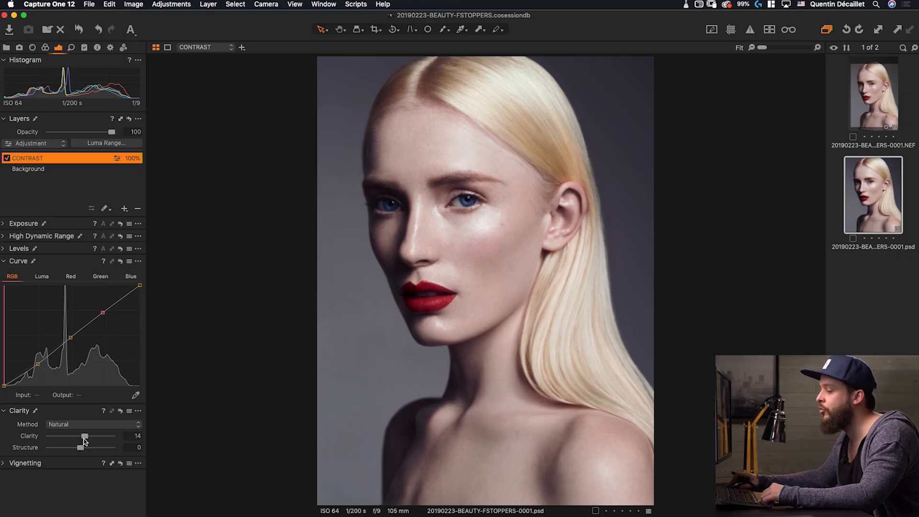
Set the CONTRAST layer's clarity to 10 and compare the portrait with and without the adjustments.
left_click_drag(84, 439, 82, 438)
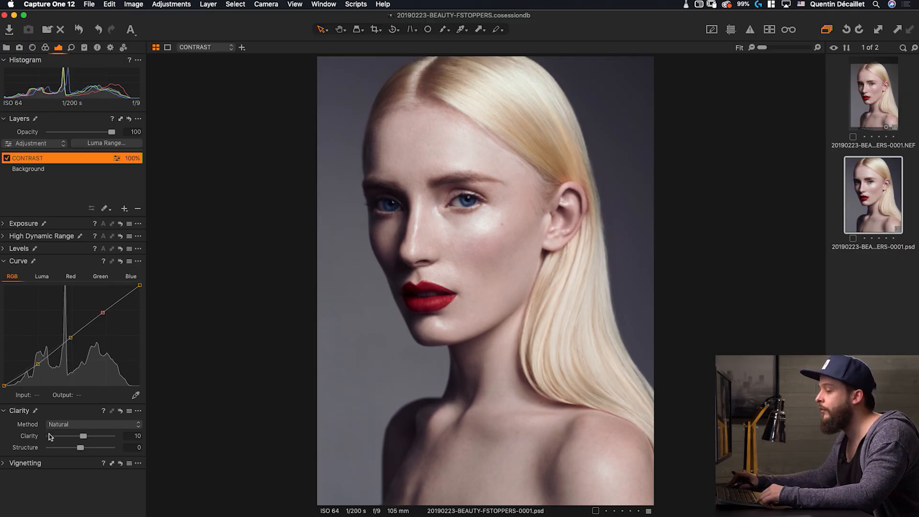
left_click_drag(121, 413, 121, 411)
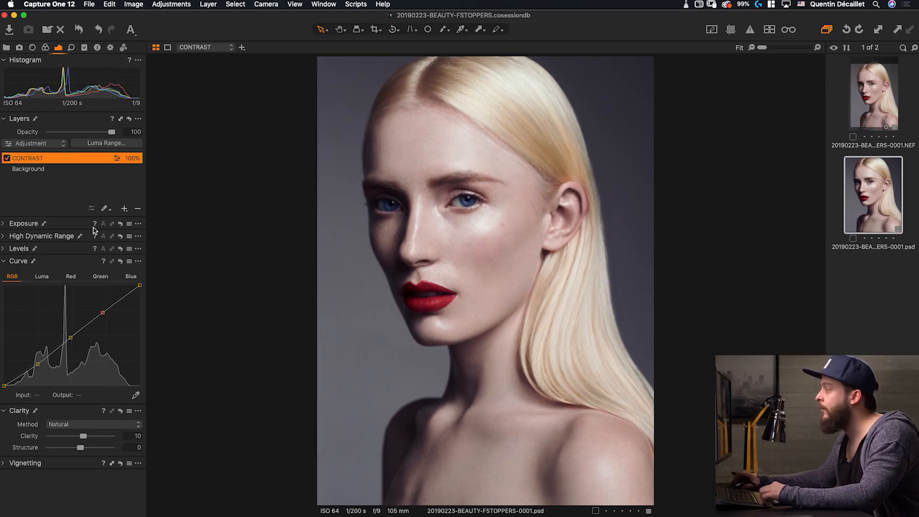
left_click(78, 29)
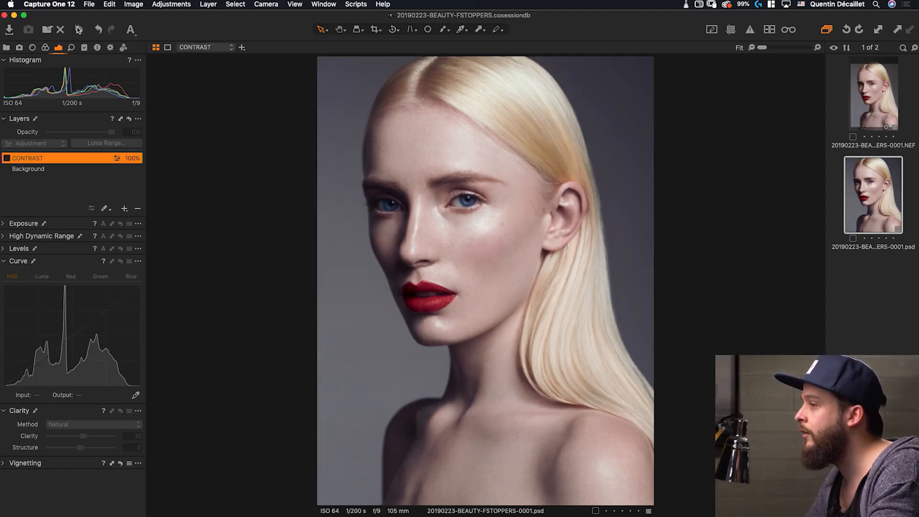
left_click(79, 29)
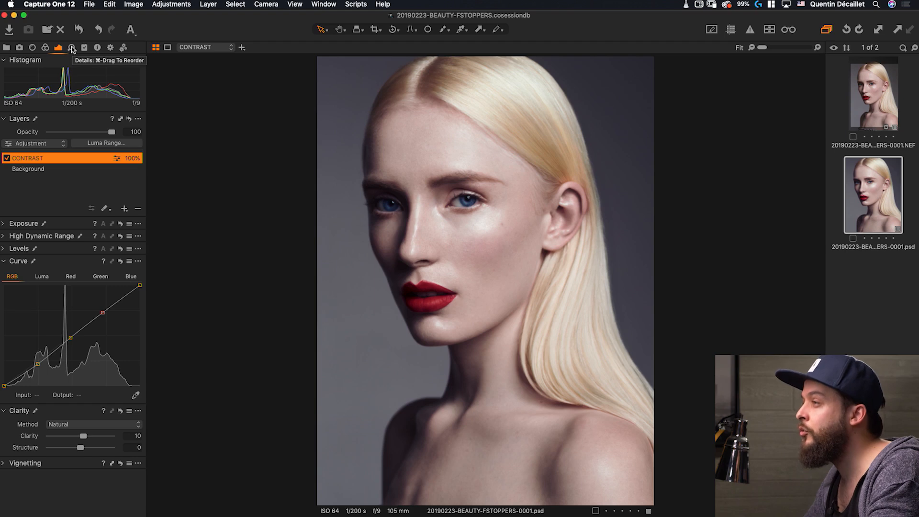
Try the Fine Grain film grain at an impact of 8 while examining the face up close.
left_click(72, 48)
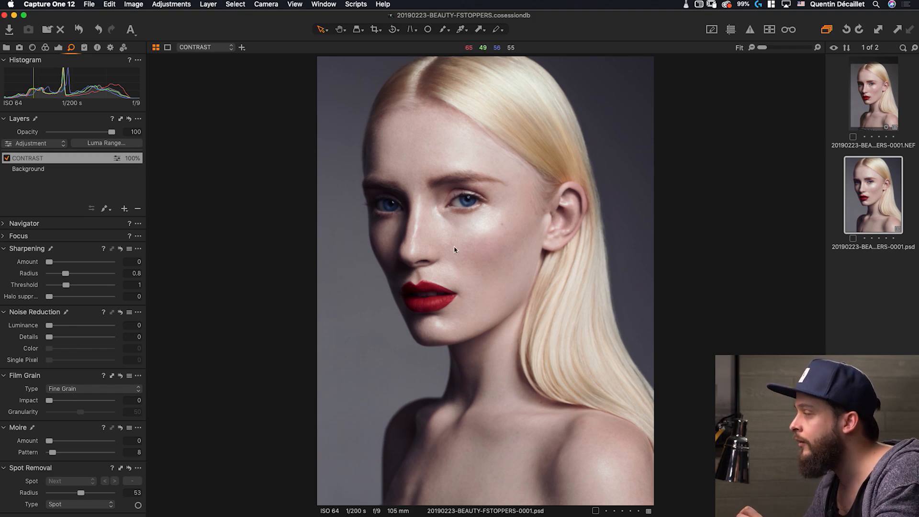
scroll(464, 243, "up", 5)
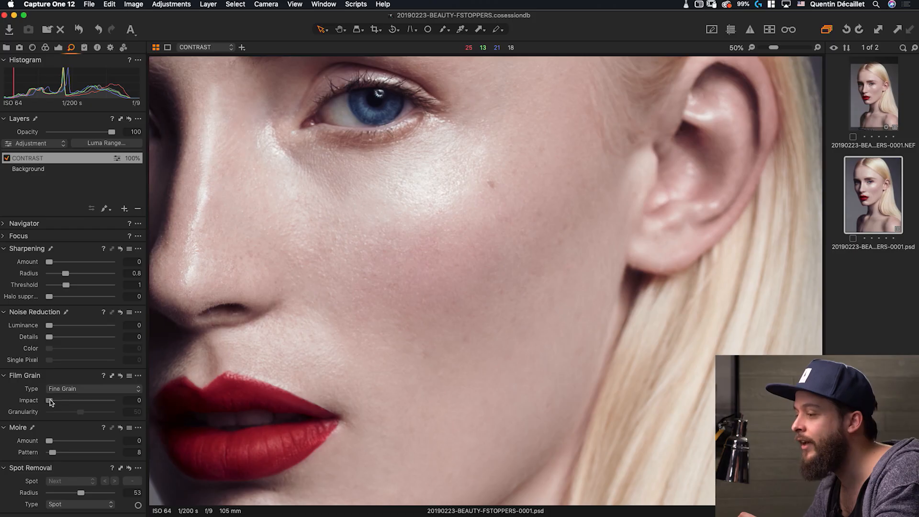
left_click_drag(52, 403, 52, 403)
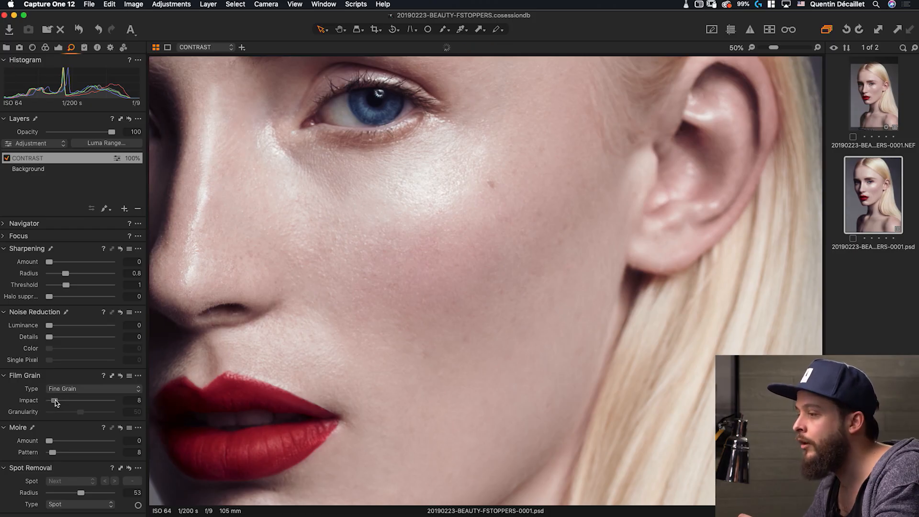
left_click_drag(277, 353, 558, 331)
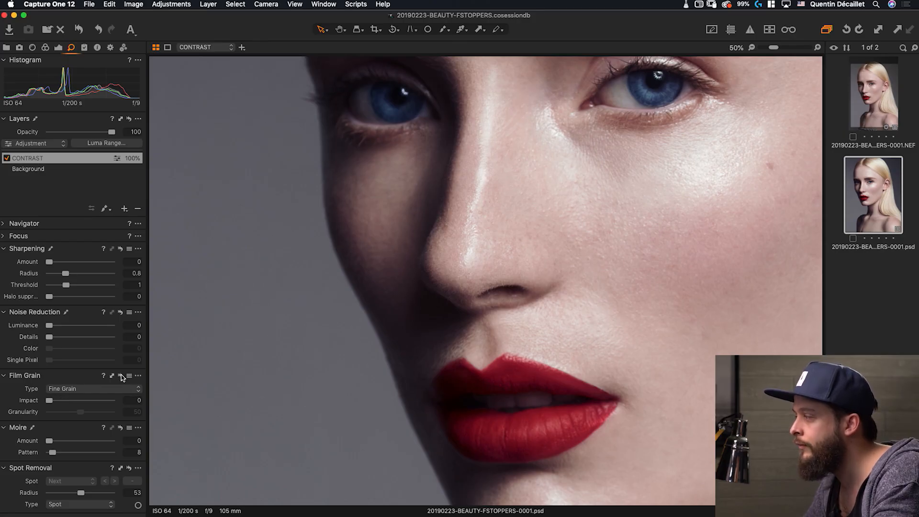
Set the film grain to Silver Rich with an impact of 15 and a granularity of 47.
left_click(107, 388)
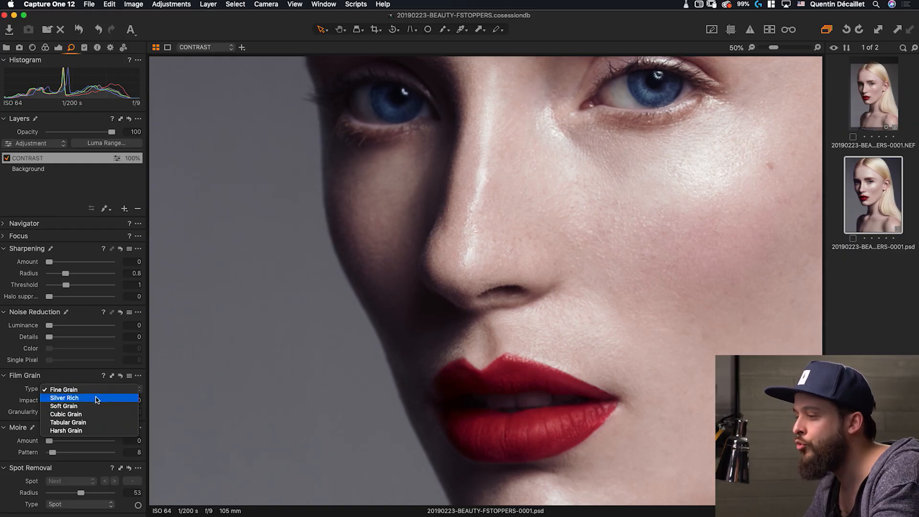
left_click(69, 398)
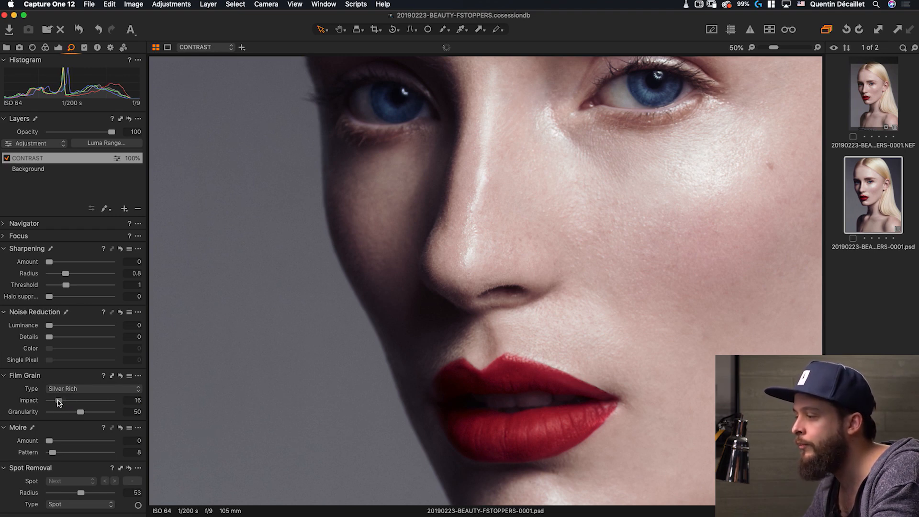
mouse_move(78, 414)
left_mouse_down()
mouse_move(91, 415)
mouse_move(76, 412)
left_mouse_up()
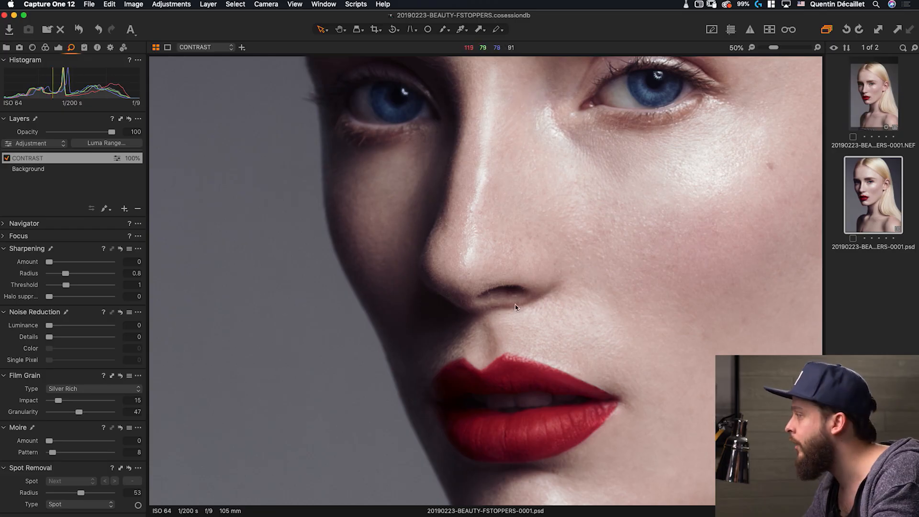
key("super+0")
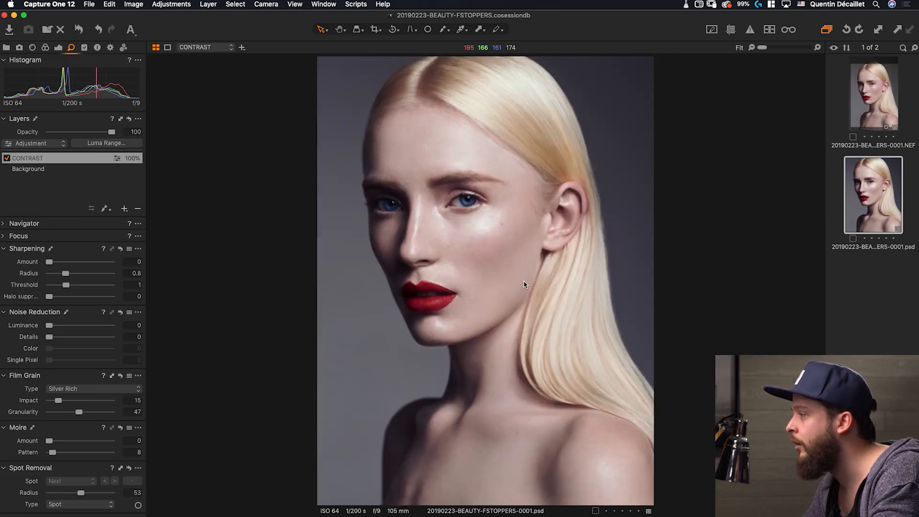
Compare the portrait with and without film grain, both as a full image and close up on the skin.
left_click(120, 376)
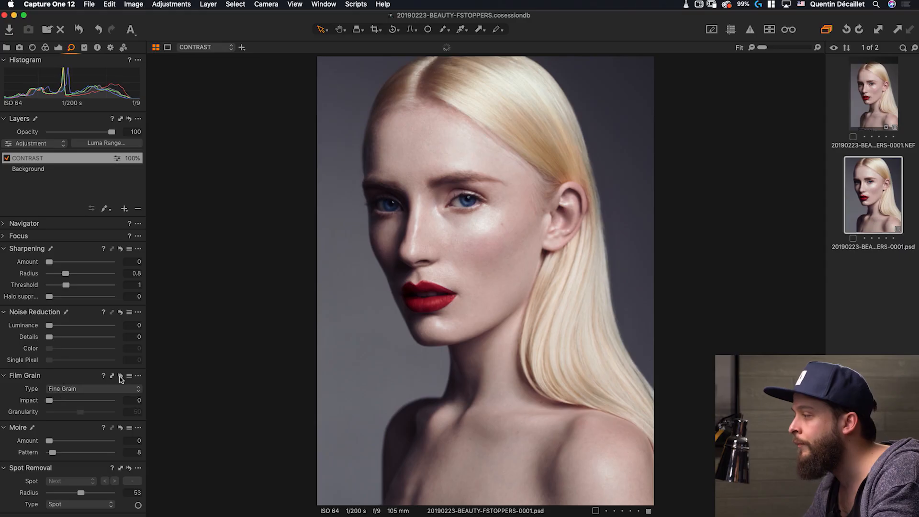
left_click(120, 376)
left_click(120, 376)
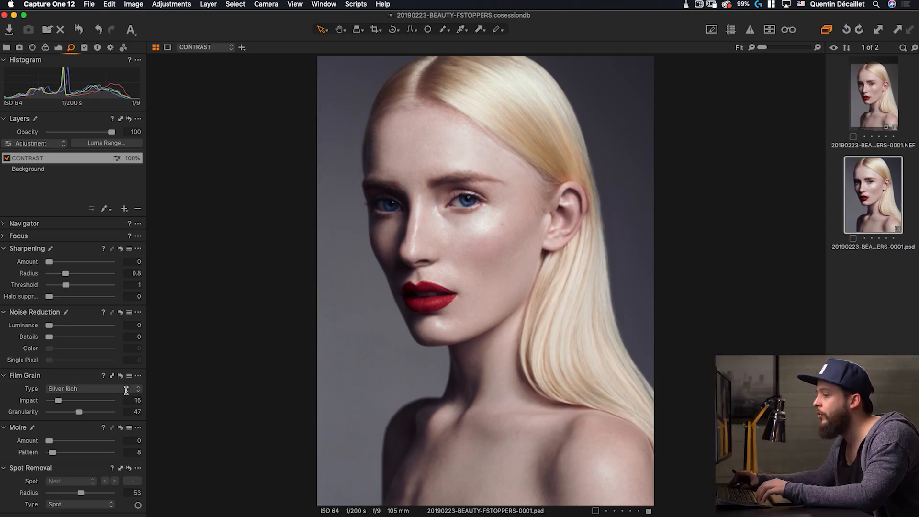
left_click(120, 376)
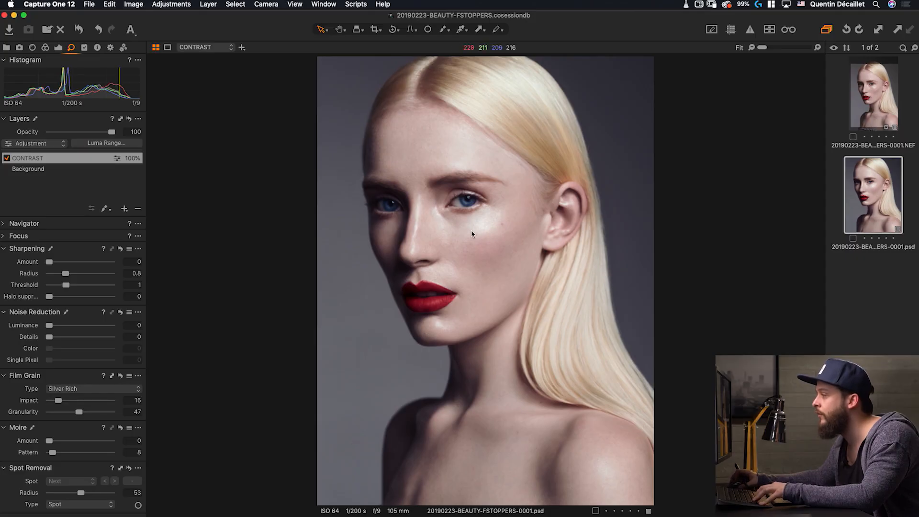
key("super+equal")
left_click(121, 377)
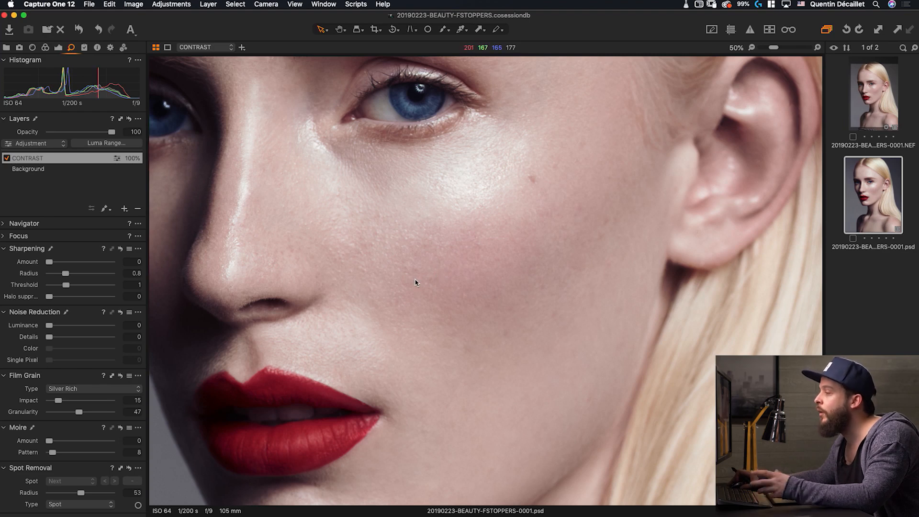
key("super+minus")
key("super+minus")
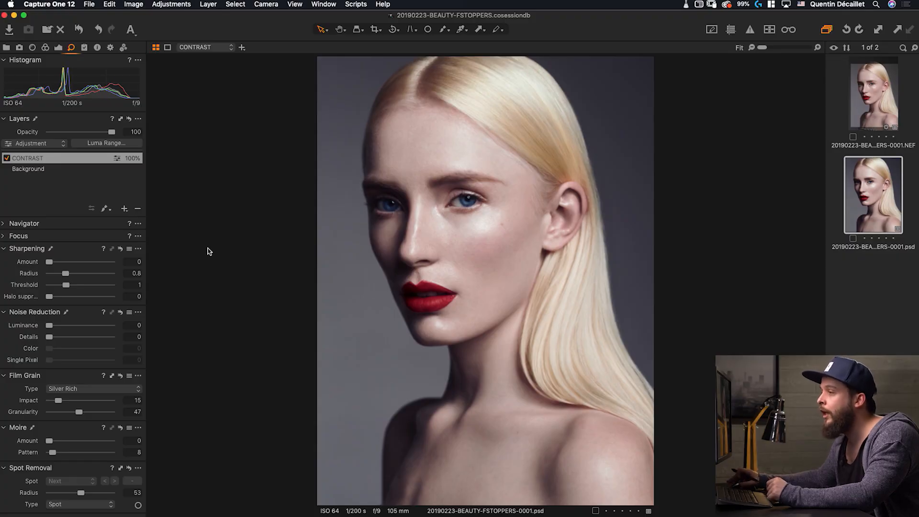
Add a new adjustment layer above CONTRAST and name it SHARPENING.
left_click(124, 209)
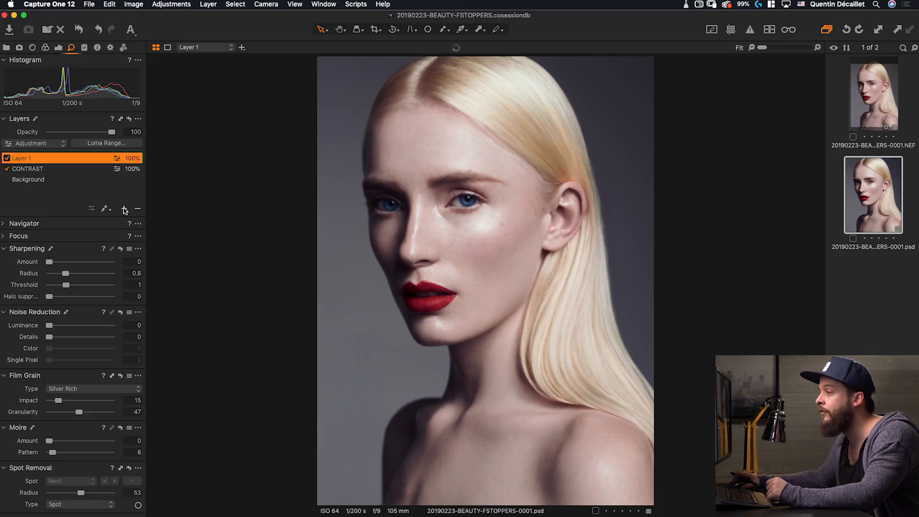
double_click(27, 159)
type("SHARPENIN")
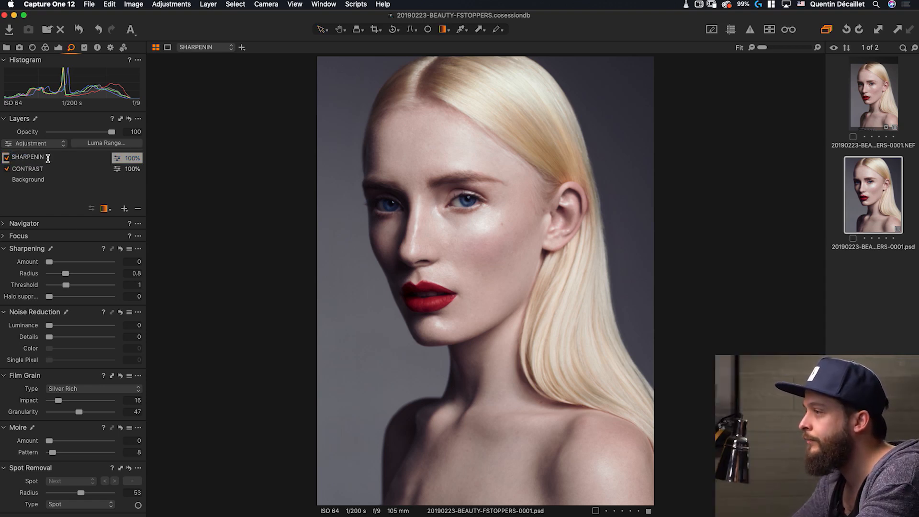
type("G")
key("Return")
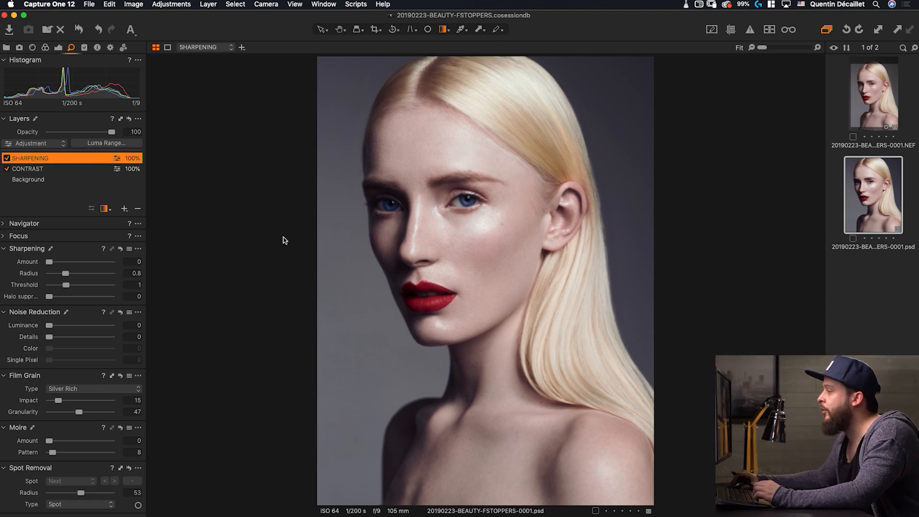
Fill the SHARPENING layer's mask and set its sharpening amount to 410 and radius to 2.5, judging the effect around the eyes.
scroll(475, 198, "up", 5)
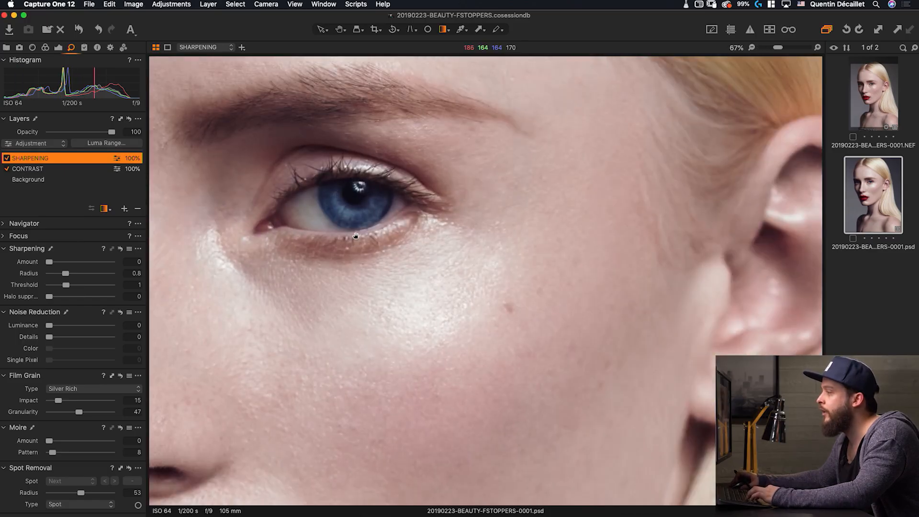
left_click_drag(355, 236, 563, 243)
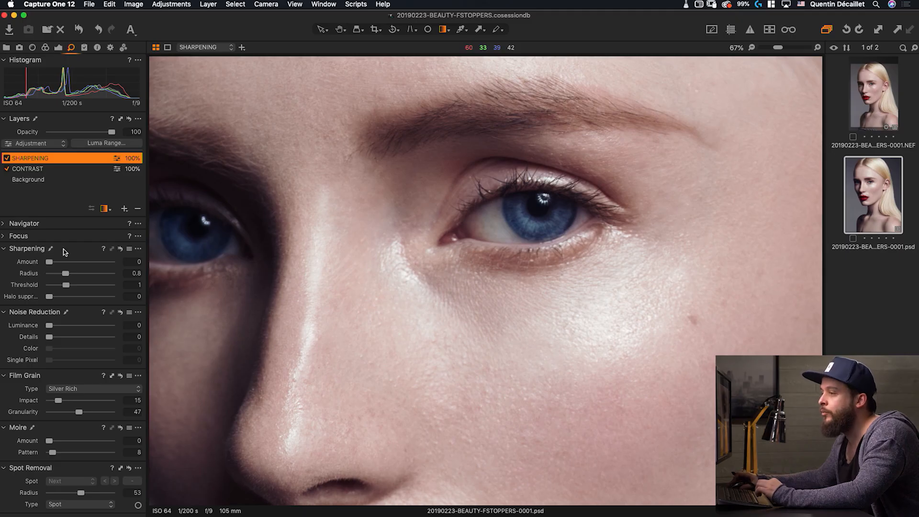
right_click(73, 162)
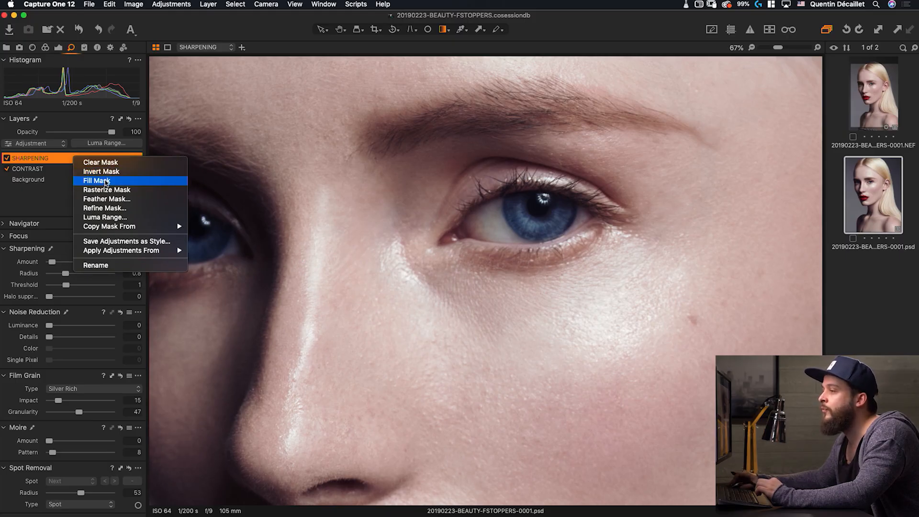
left_click(105, 181)
left_click_drag(50, 265, 54, 263)
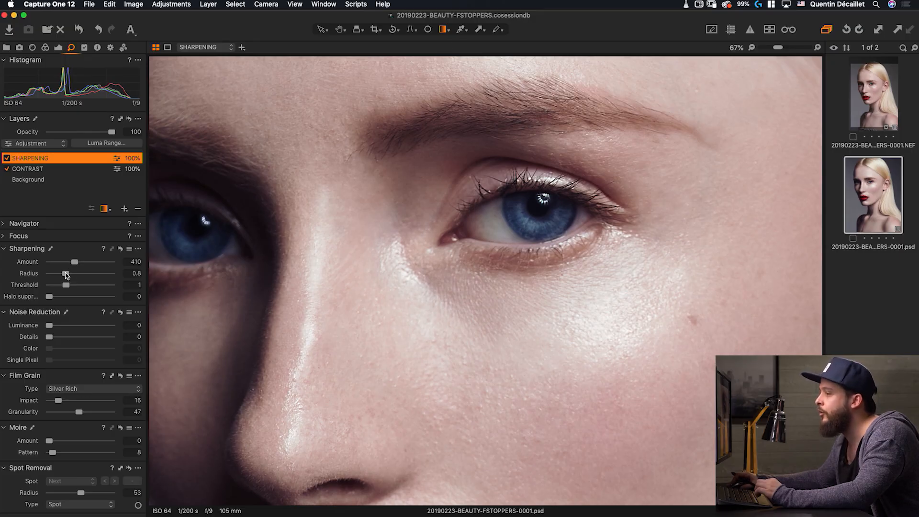
left_click_drag(67, 274, 124, 274)
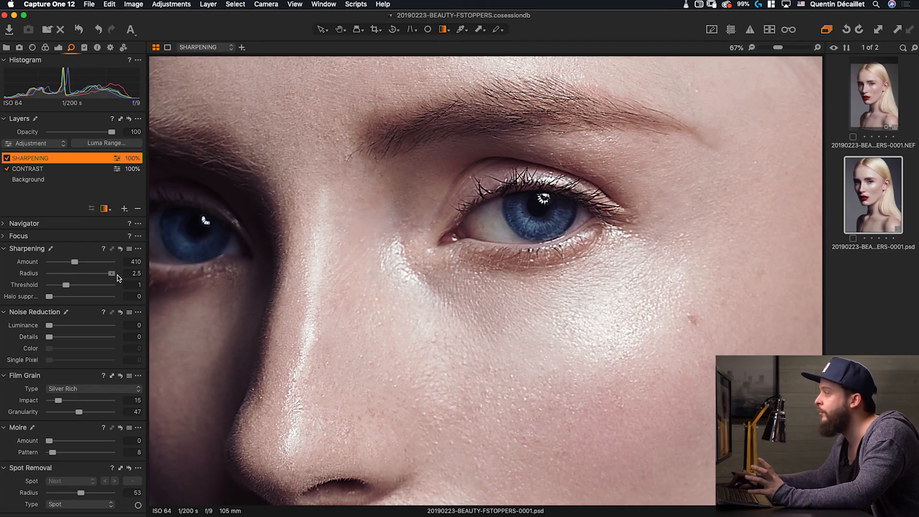
Reduce the SHARPENING layer's sharpening radius to 1 and raise its threshold to 1.3.
left_click_drag(113, 277, 60, 277)
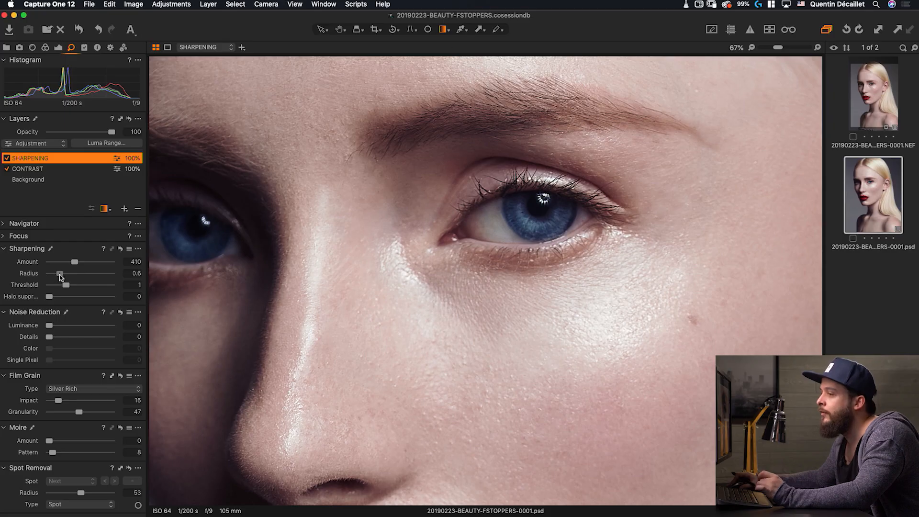
left_click_drag(124, 277, 74, 277)
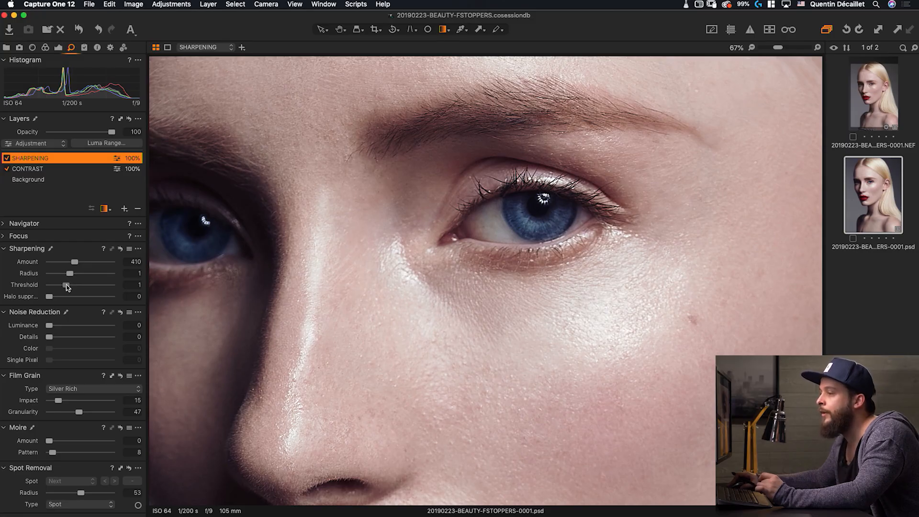
mouse_move(76, 285)
left_mouse_down()
mouse_move(93, 286)
mouse_move(74, 285)
left_mouse_up()
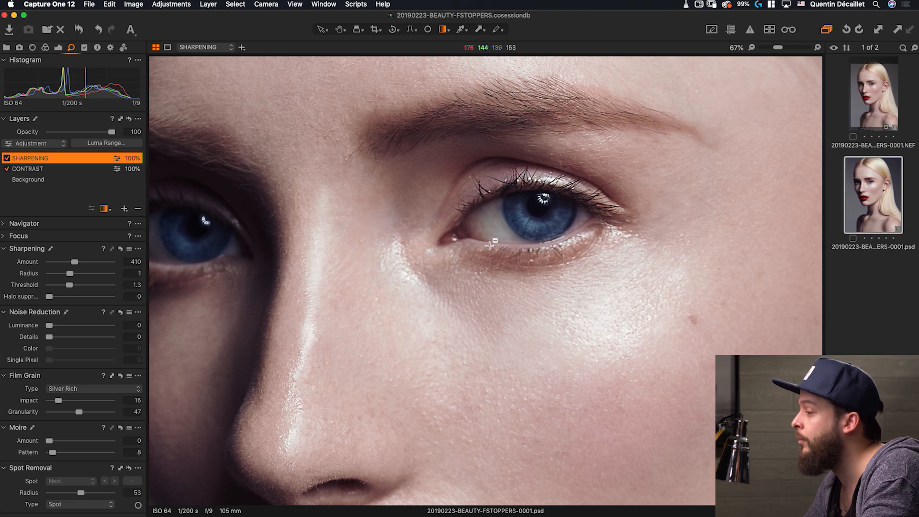
Clear the SHARPENING layer's mask and set up a small mask brush with its hardness at minimum.
key("super+0")
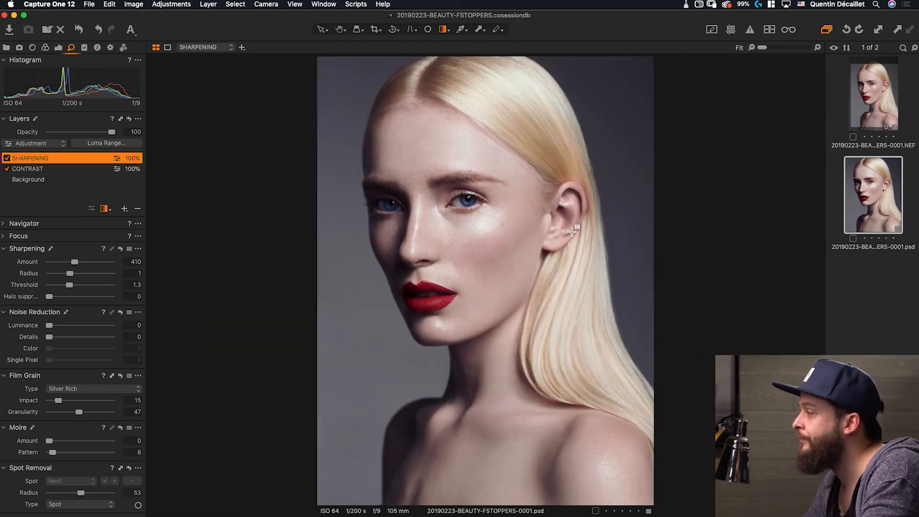
right_click(54, 158)
left_click(95, 164)
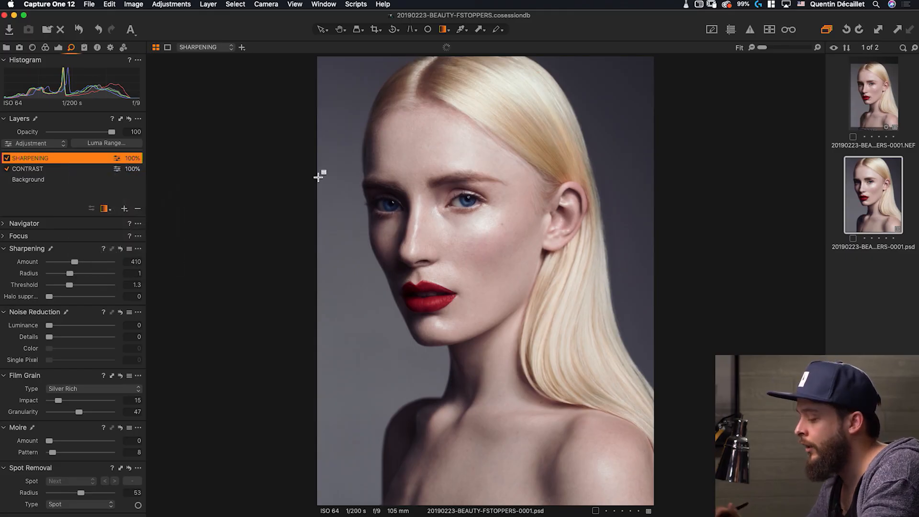
key("b")
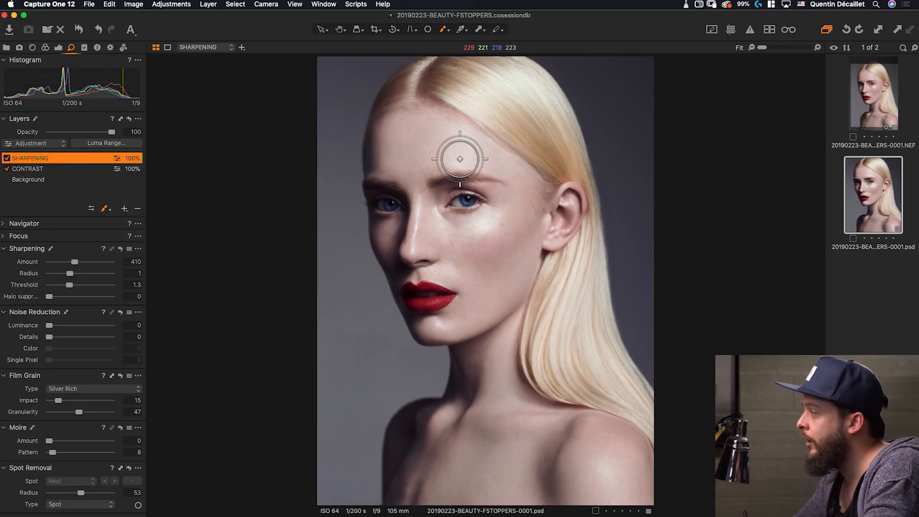
right_click(462, 153)
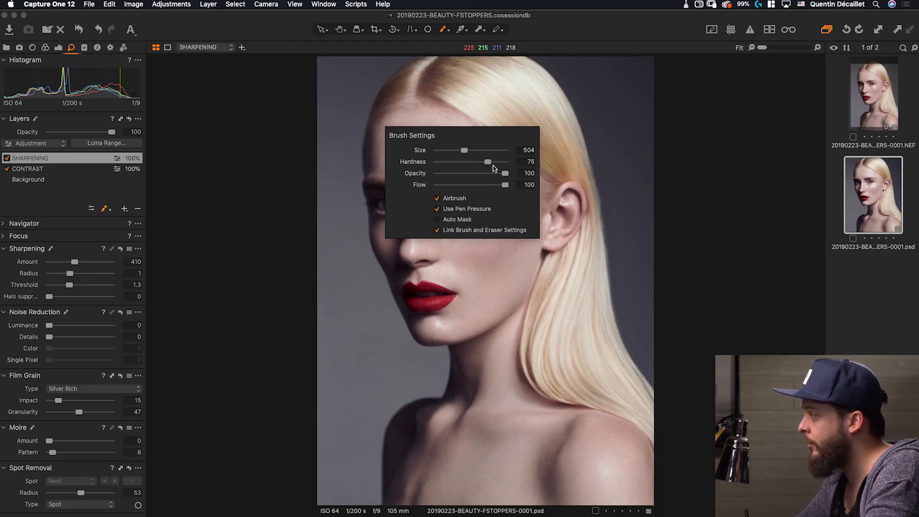
left_click_drag(487, 163, 416, 162)
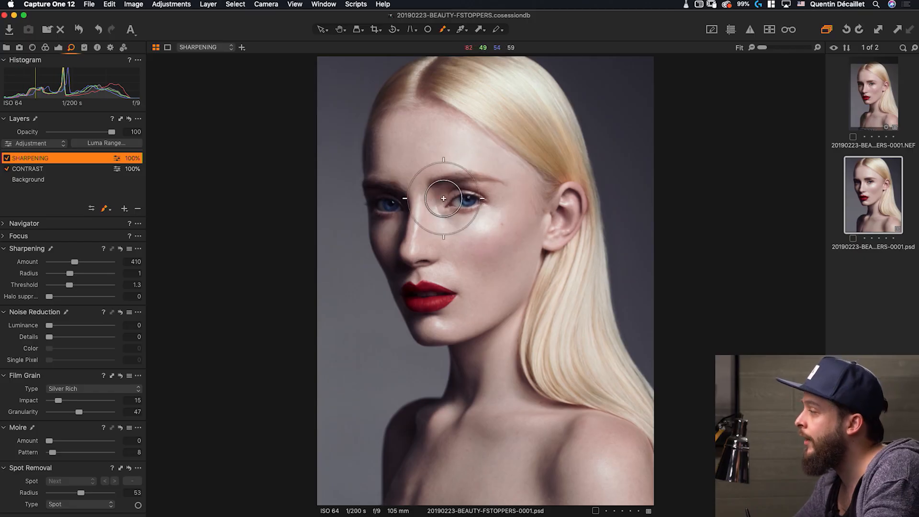
right_click(456, 201)
mouse_move(456, 201)
left_mouse_down()
mouse_move(473, 199)
mouse_move(451, 208)
left_mouse_up()
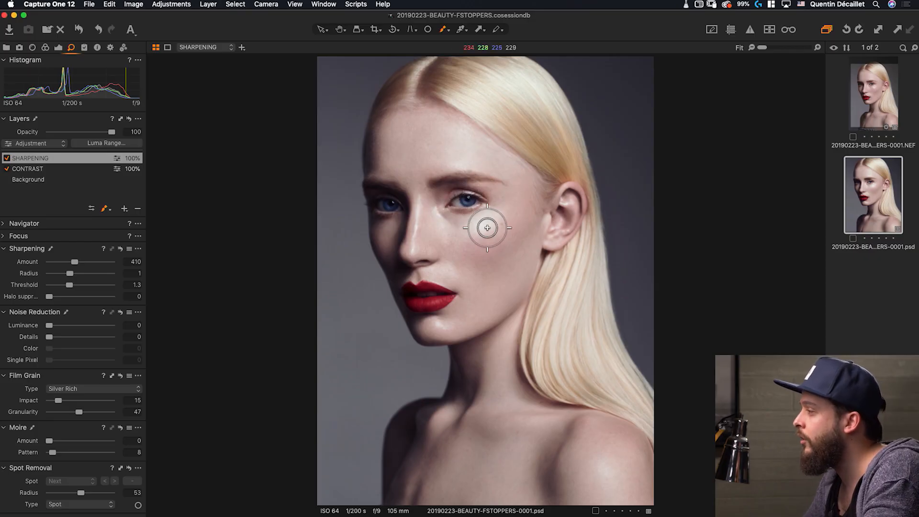
Brush the sharpening onto the eyes, eyebrows and lips on the SHARPENING layer.
scroll(349, 197, "up", 3)
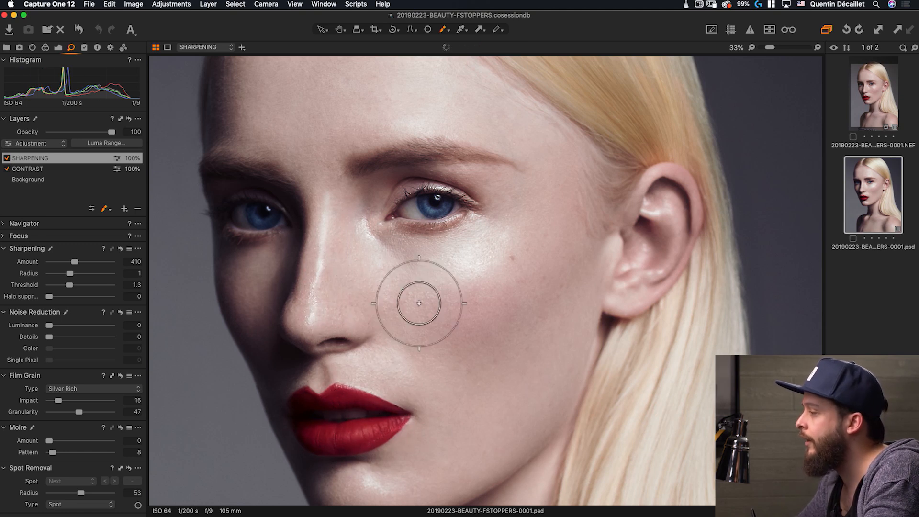
scroll(484, 258, "up", 3)
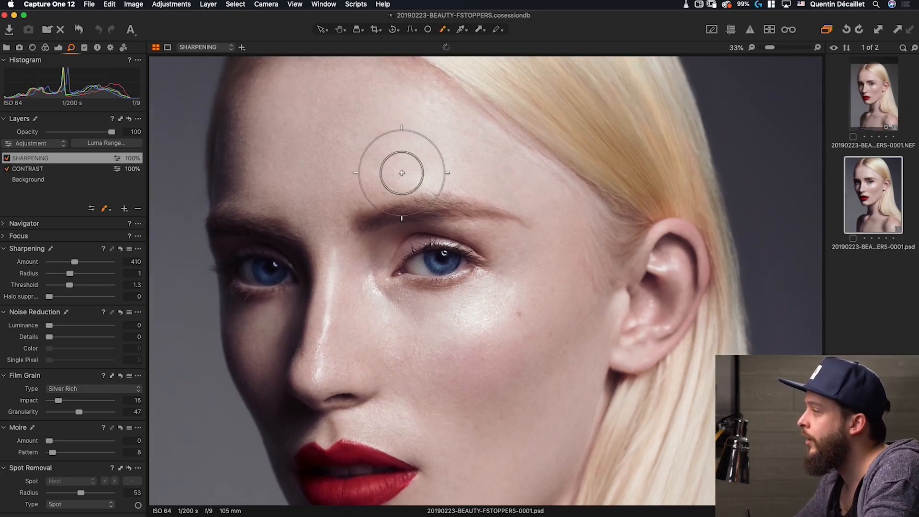
scroll(431, 196, "down", 5)
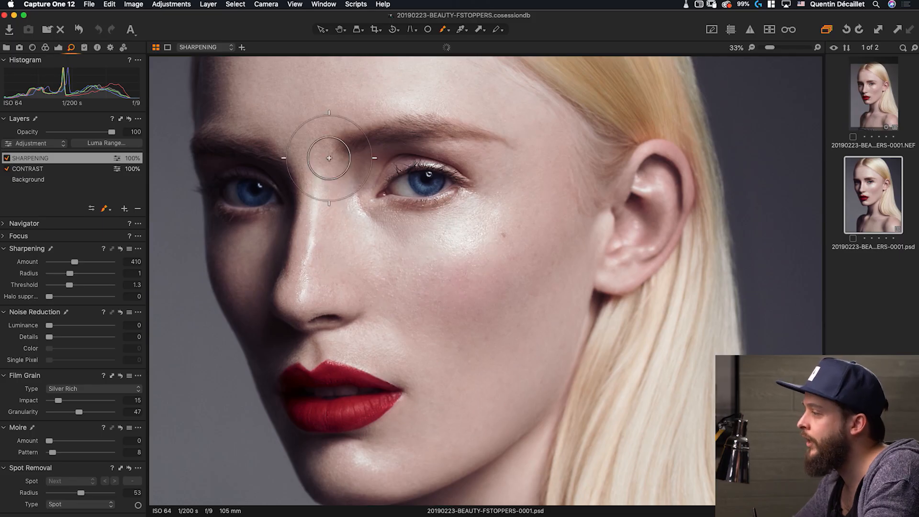
scroll(319, 175, "down", 6)
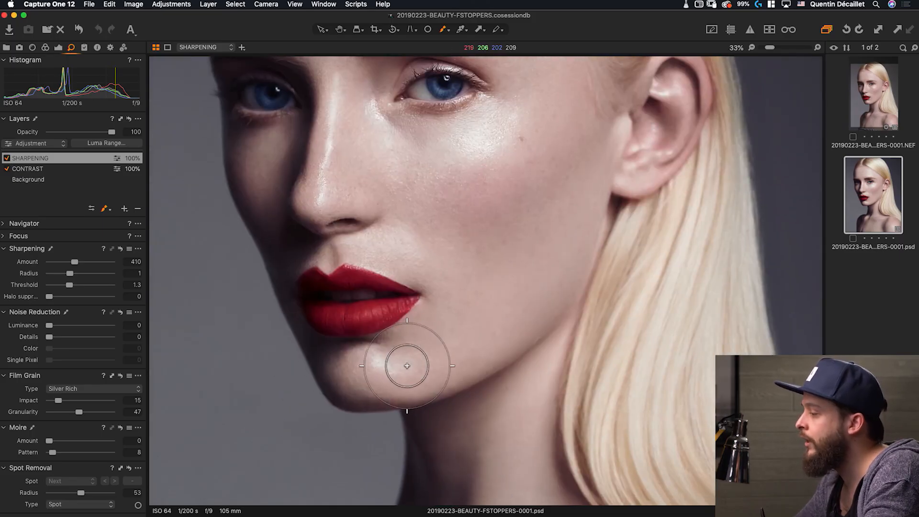
scroll(421, 242, "up", 2)
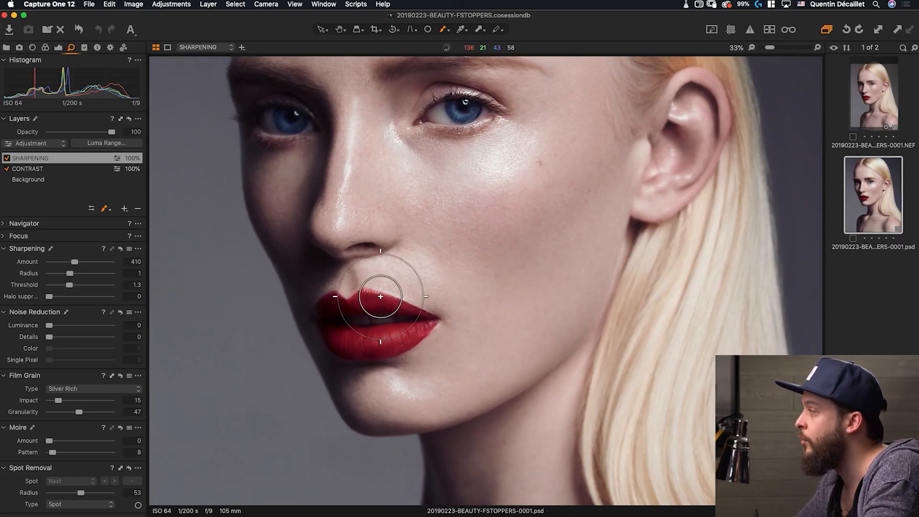
scroll(471, 215, "up", 5)
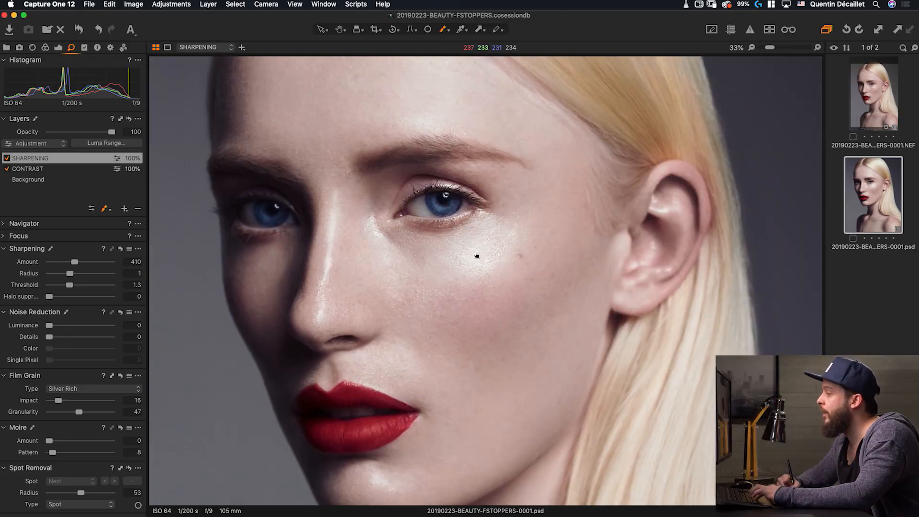
scroll(477, 255, "down", 1)
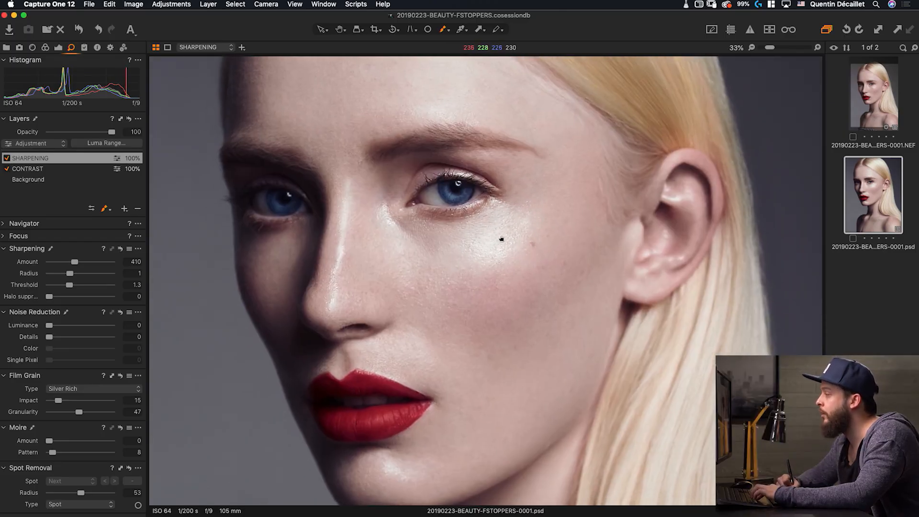
scroll(501, 238, "down", 1)
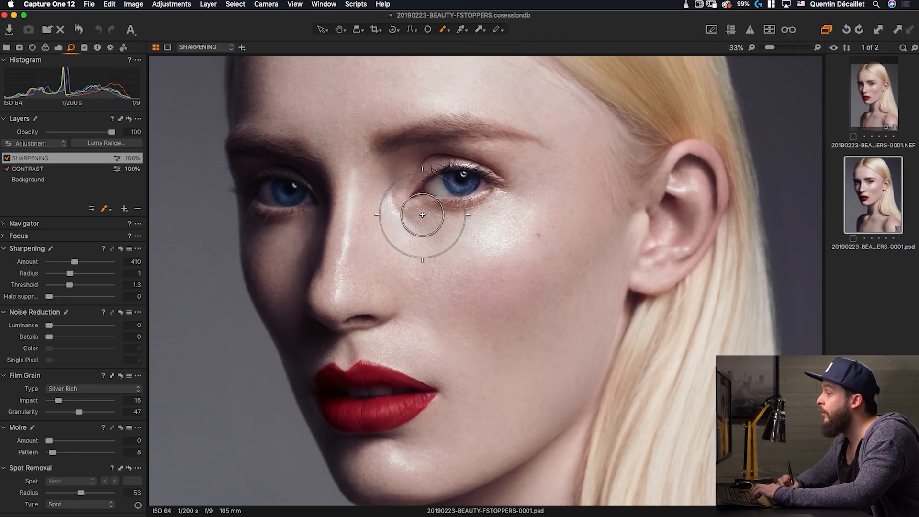
scroll(487, 200, "up", 5)
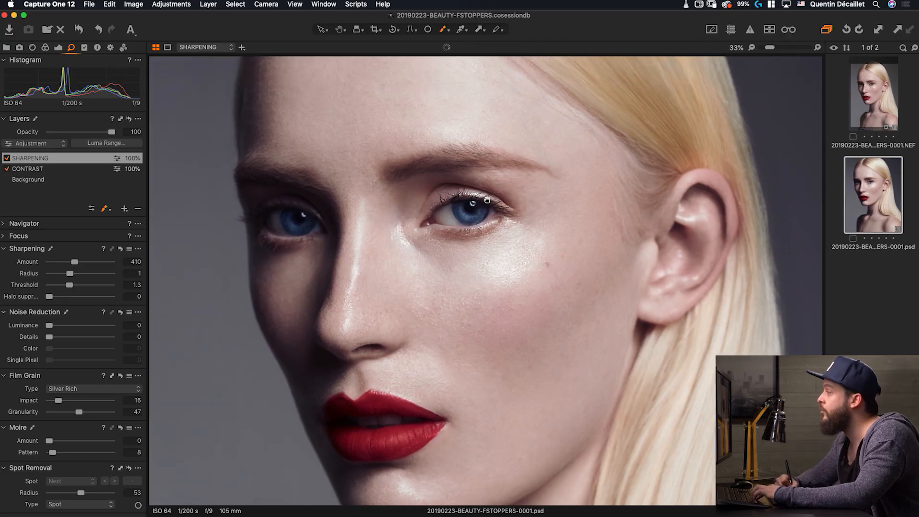
scroll(486, 200, "up", 3)
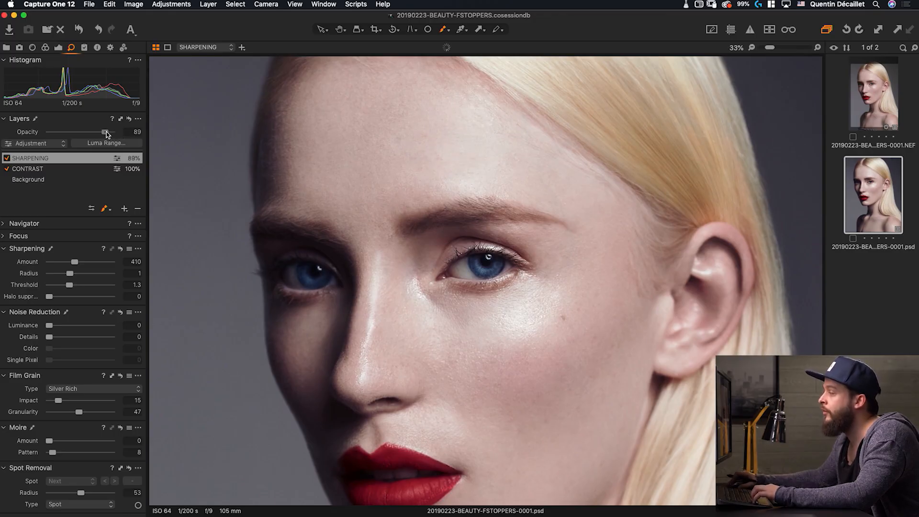
Lower the SHARPENING layer's opacity to 33 and compare the portrait with and without the layer.
left_click_drag(105, 132, 86, 132)
left_click(10, 159)
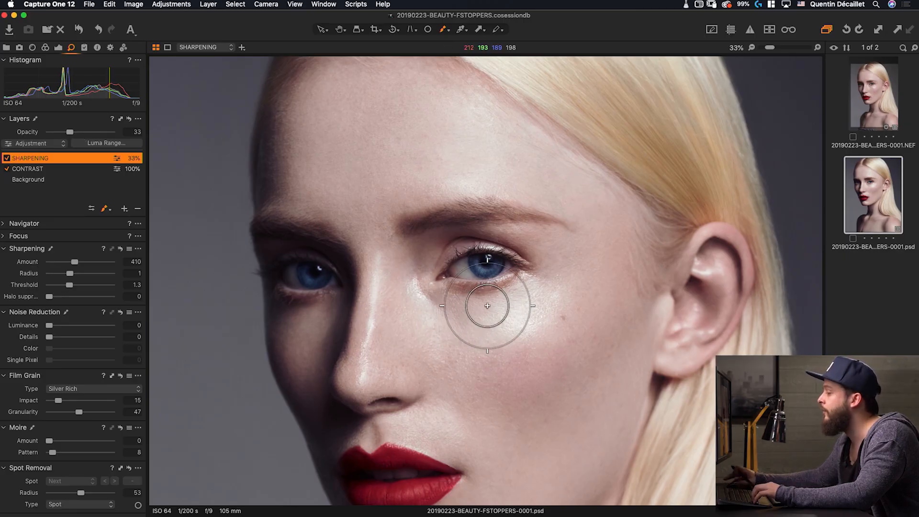
key("super+0")
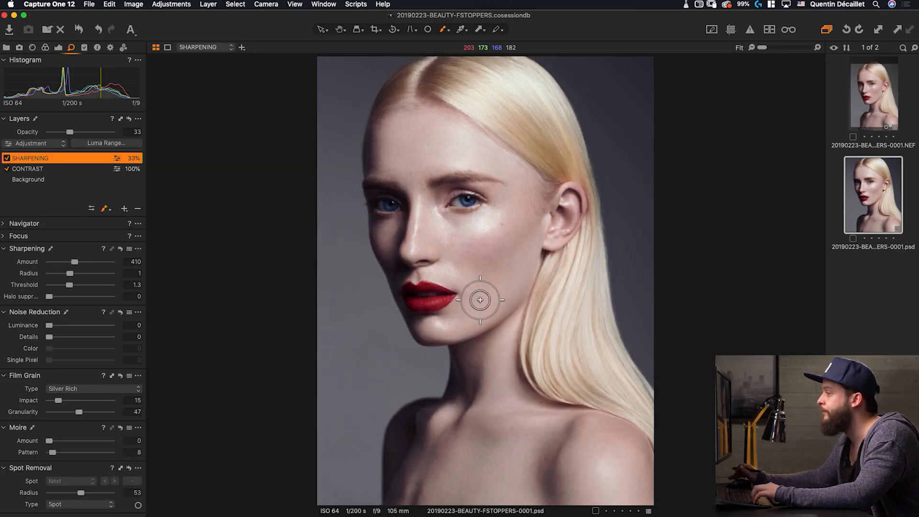
Add a new process recipe for export based on the JPEG sRGB preset.
left_click(79, 29)
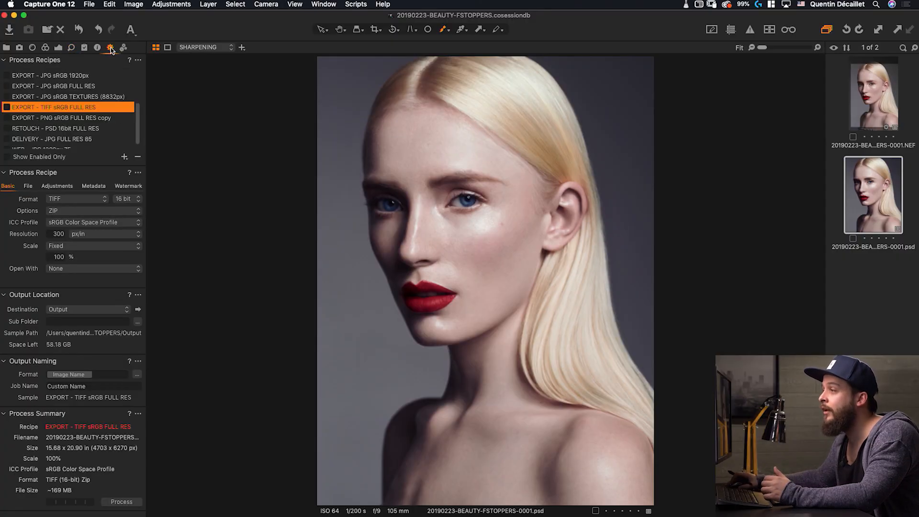
scroll(138, 133, "down", 2)
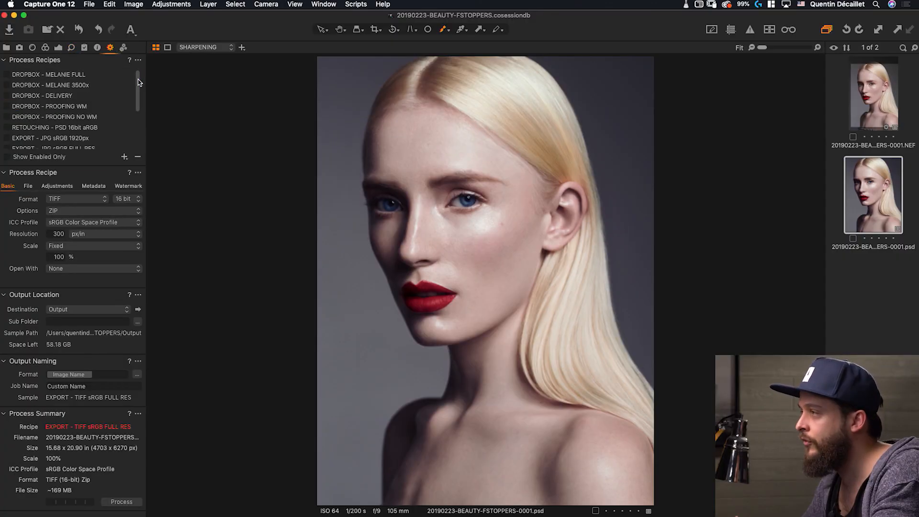
left_click(124, 158)
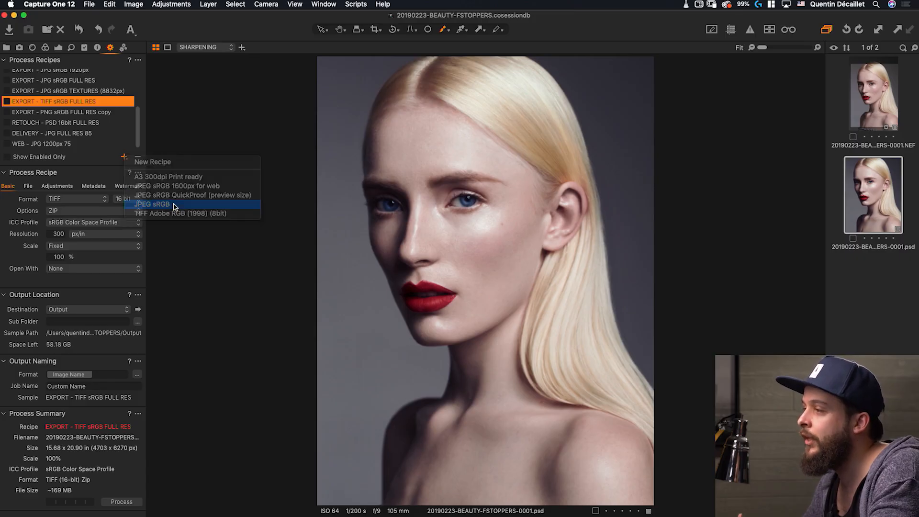
left_click(175, 206)
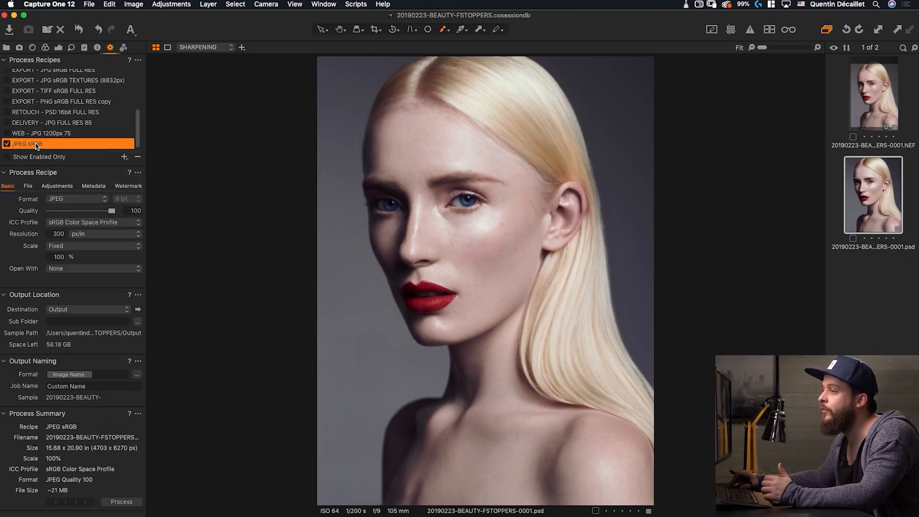
Rename the new JPEG sRGB recipe as "WEB - JPG 1920px 82".
double_click(36, 143)
type("WEB")
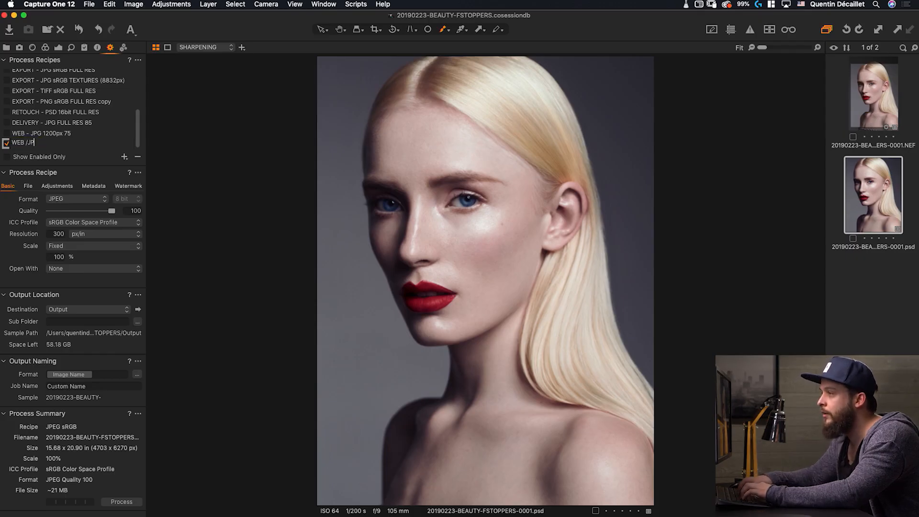
type(" - JPG 1920")
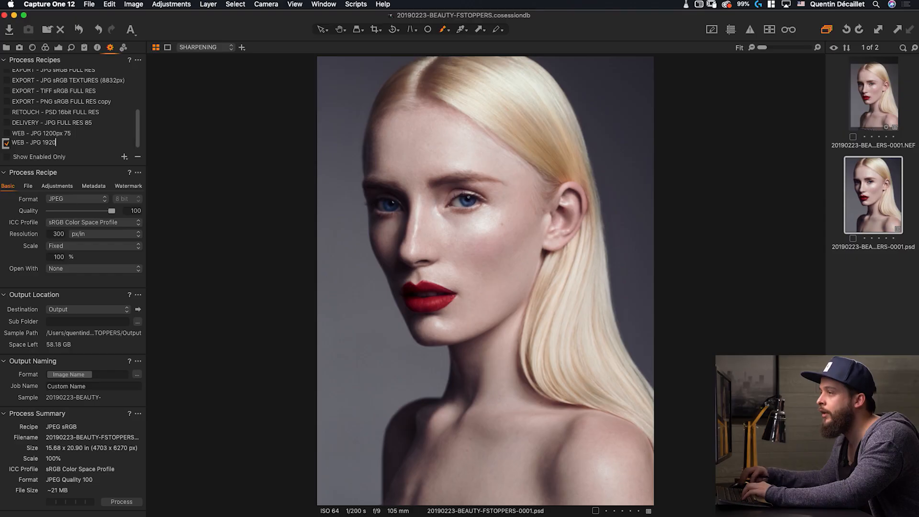
key("Return")
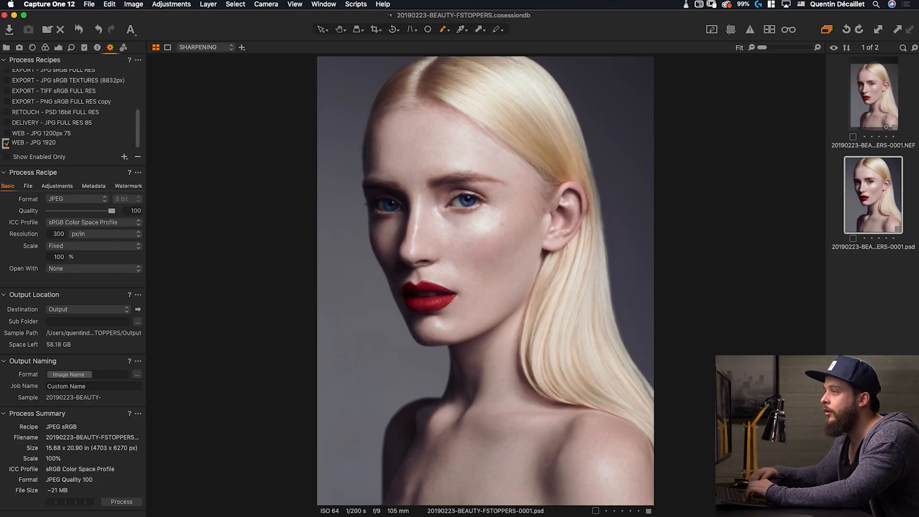
type("px 82")
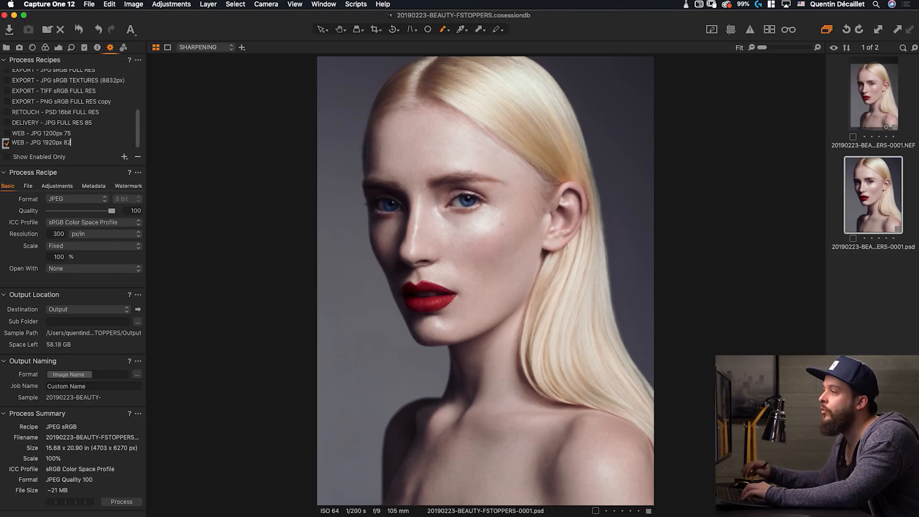
key("Return")
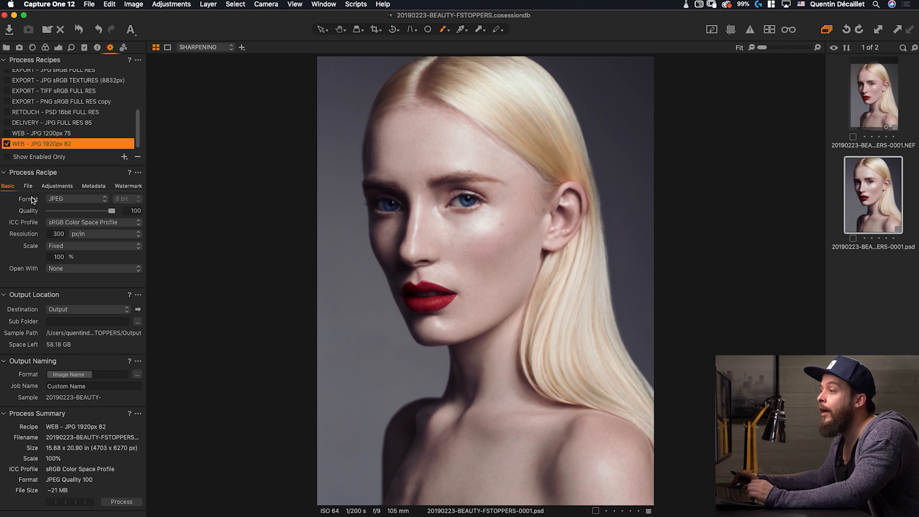
Set the web recipe to JPEG format with quality 82 and the sRGB Color Space Profile.
left_click(85, 201)
left_click(85, 201)
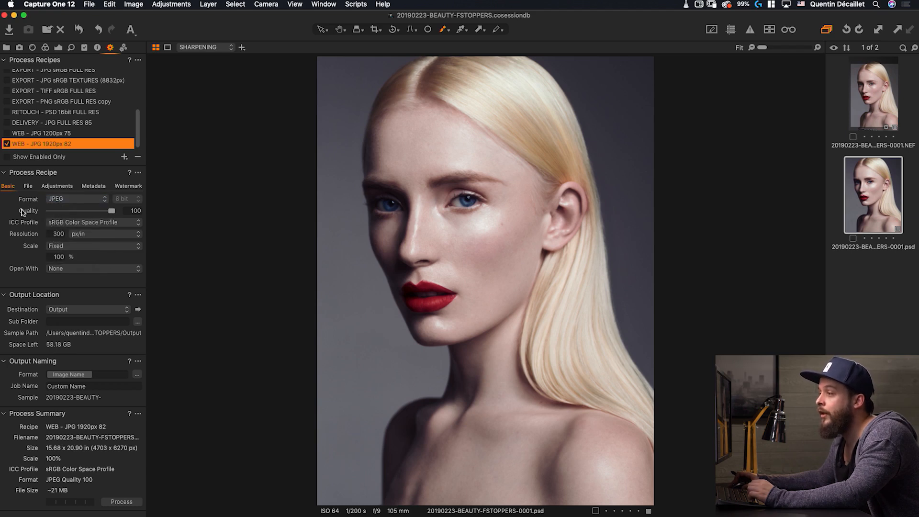
left_click(135, 211)
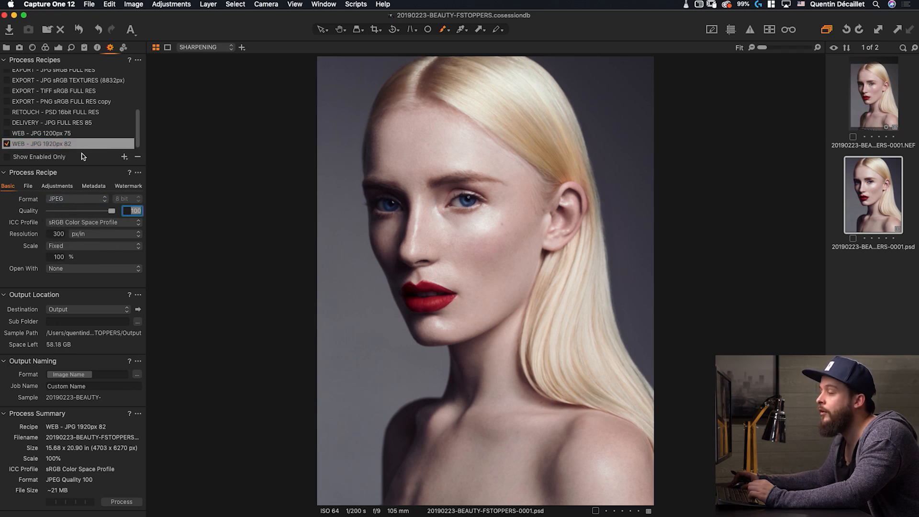
type("82")
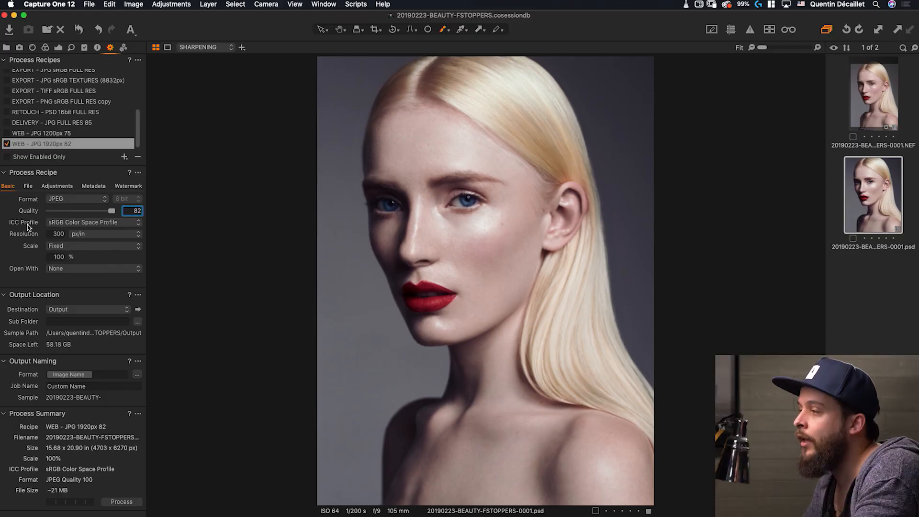
left_click(73, 224)
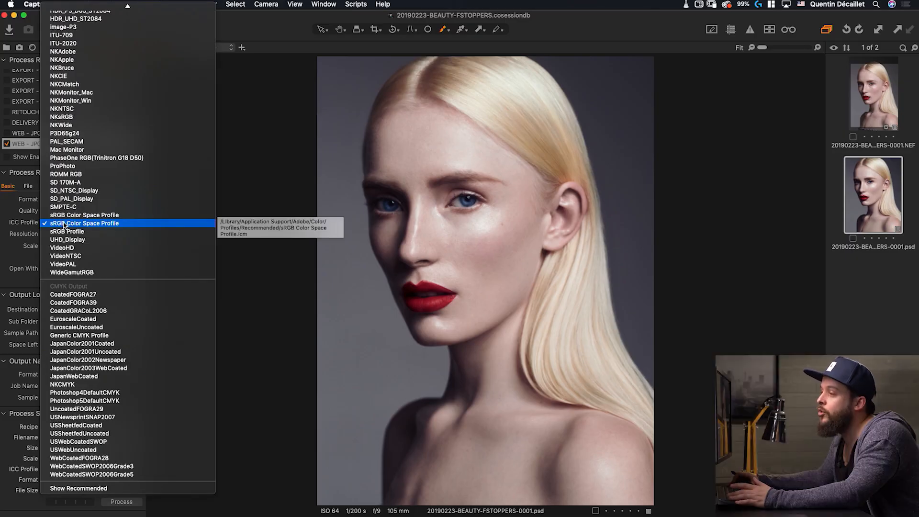
left_click(54, 223)
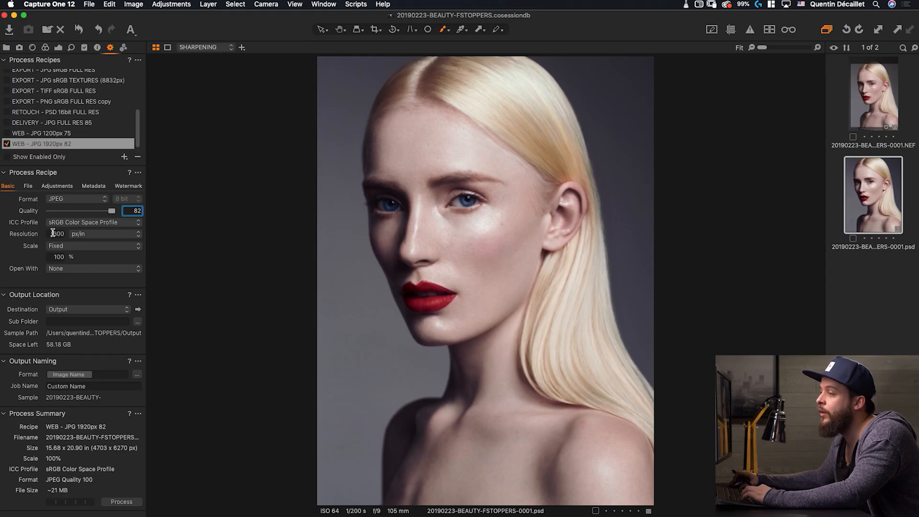
Apply the quality of 82 to the web recipe and set its resolution to 300 px/in after trying 72.
key("Return")
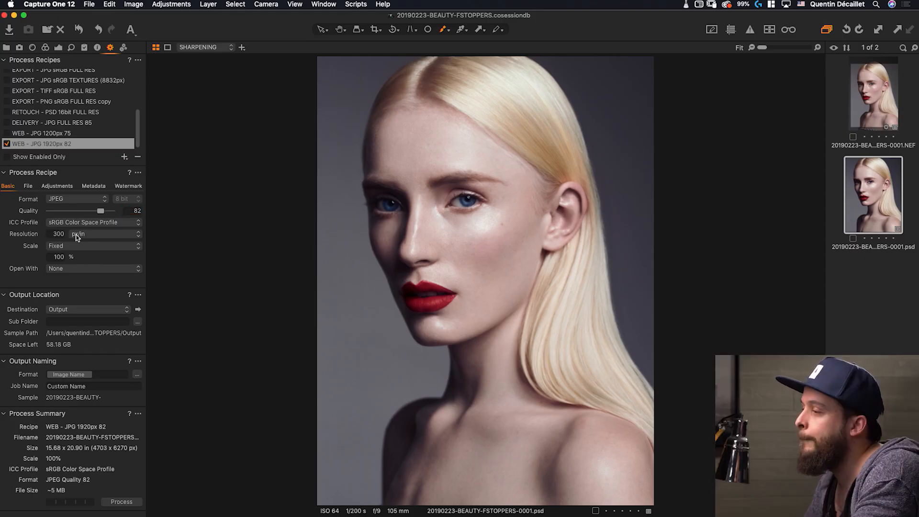
left_click(57, 233)
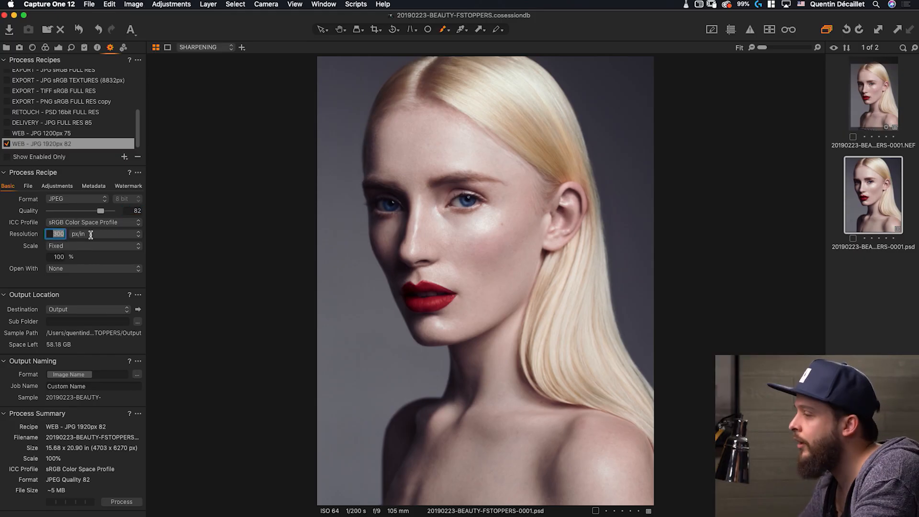
type("72")
key("super+a")
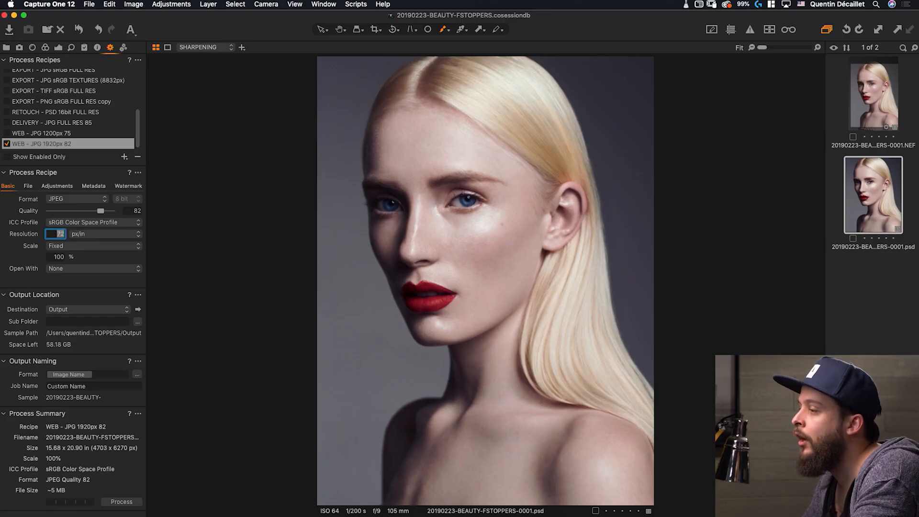
type("3")
key("Return")
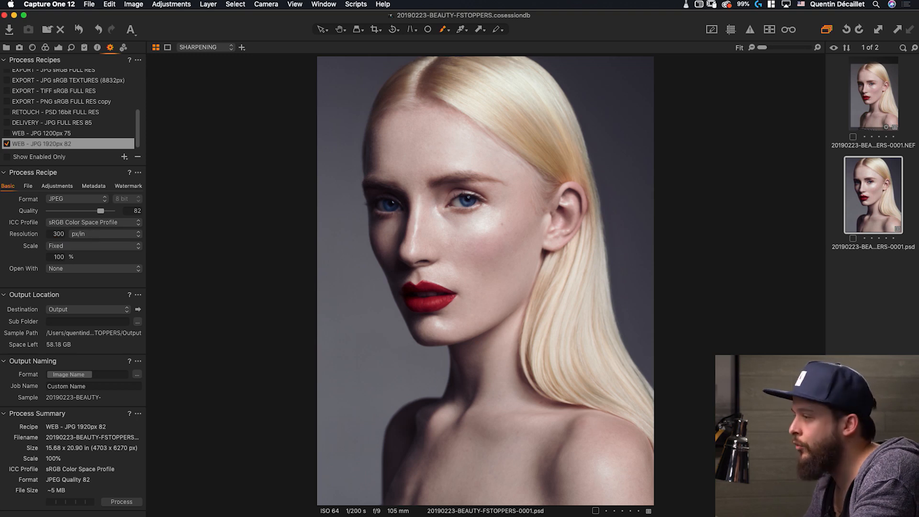
Scale the web recipe's output by Long Edge to 1920 px.
left_click(67, 247)
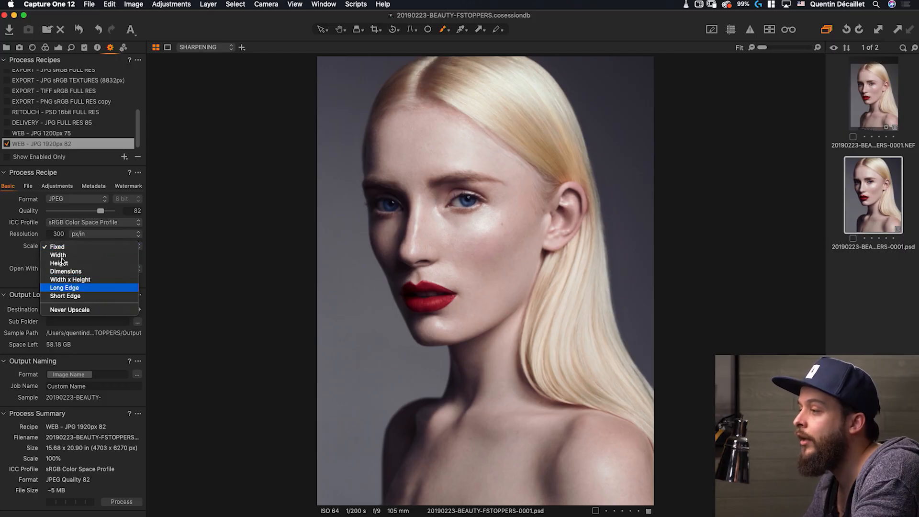
left_click(65, 287)
left_click(89, 257)
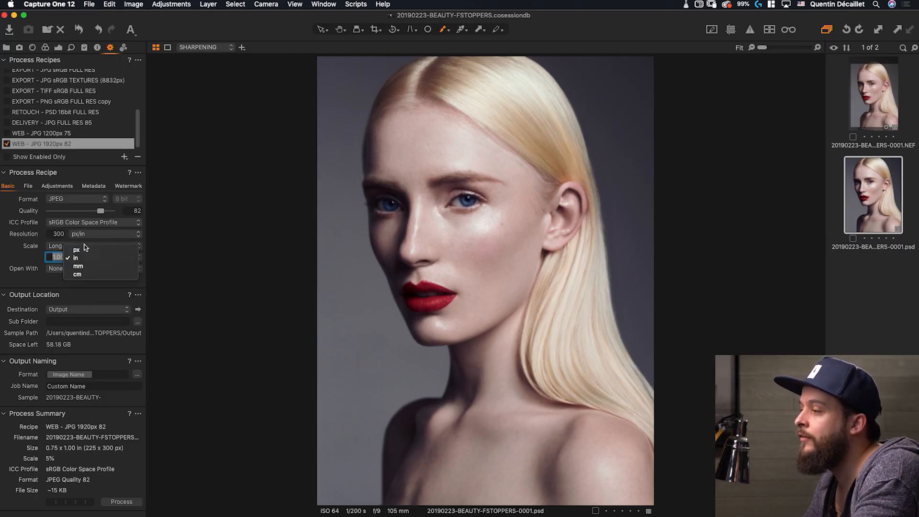
left_click(82, 249)
type("1")
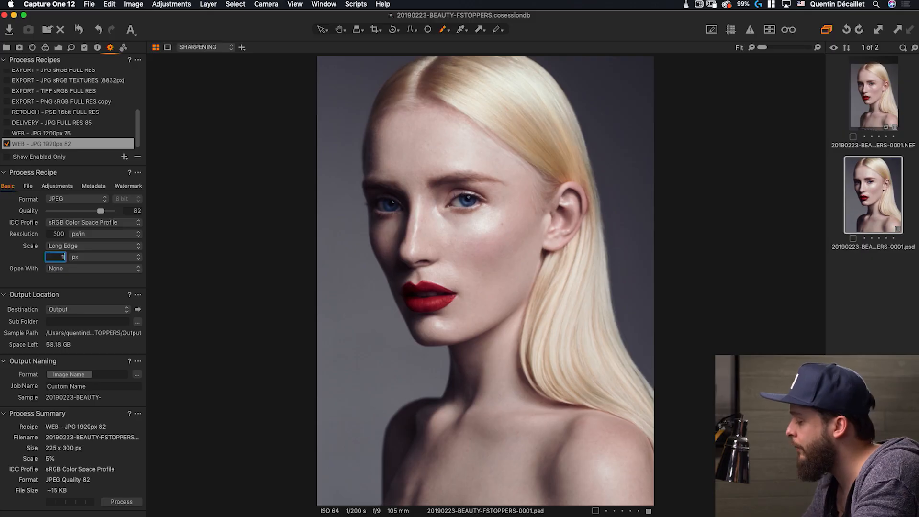
type("920")
key("Return")
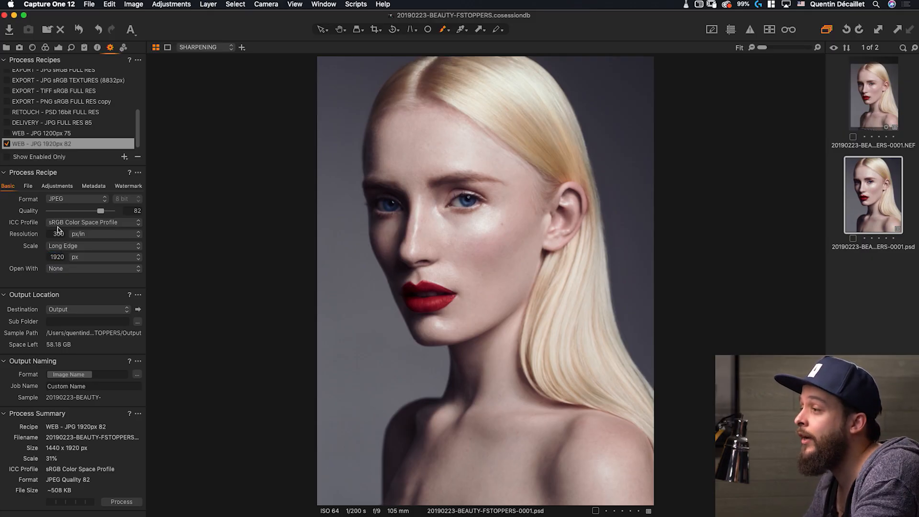
Examine the web recipe's file and folder settings and keep Output as the export destination.
left_click(28, 186)
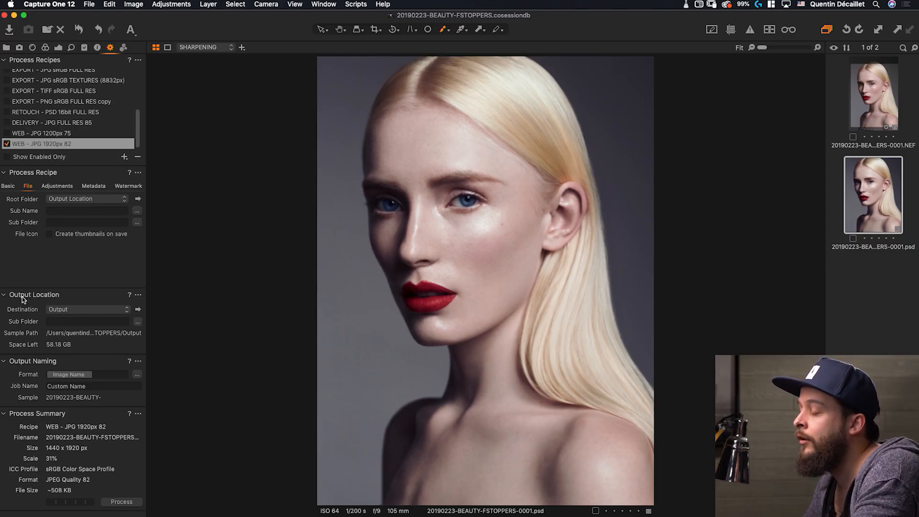
left_click(67, 310)
left_click(70, 311)
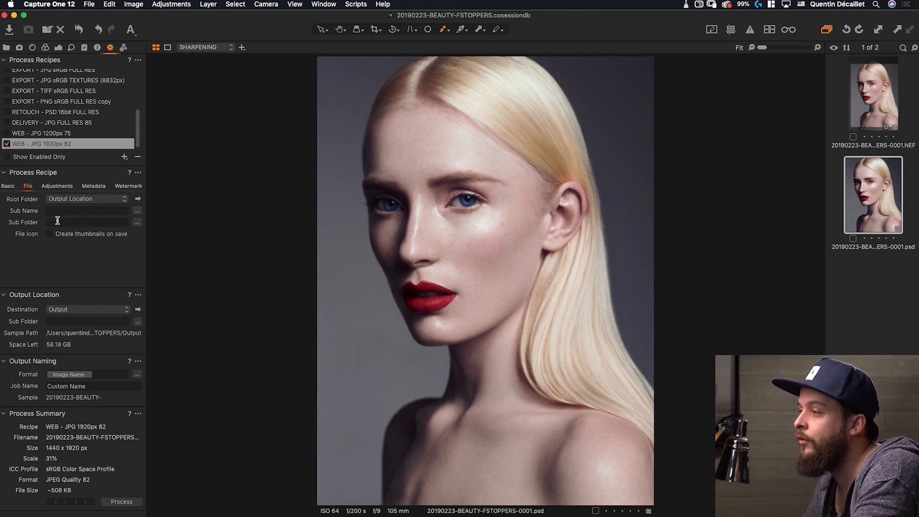
Review the recipe's crop and sharpening adjustments, keeping No Output Sharpening selected.
left_click(58, 187)
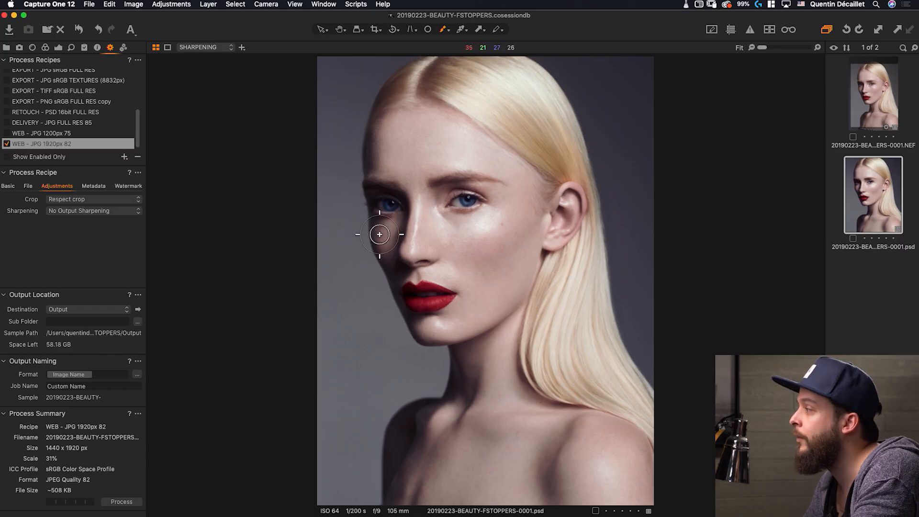
key("v")
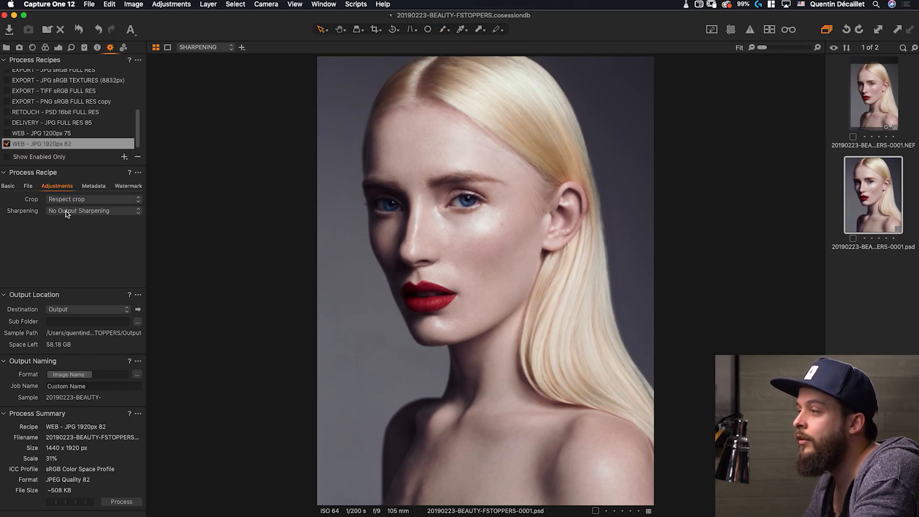
left_click(66, 211)
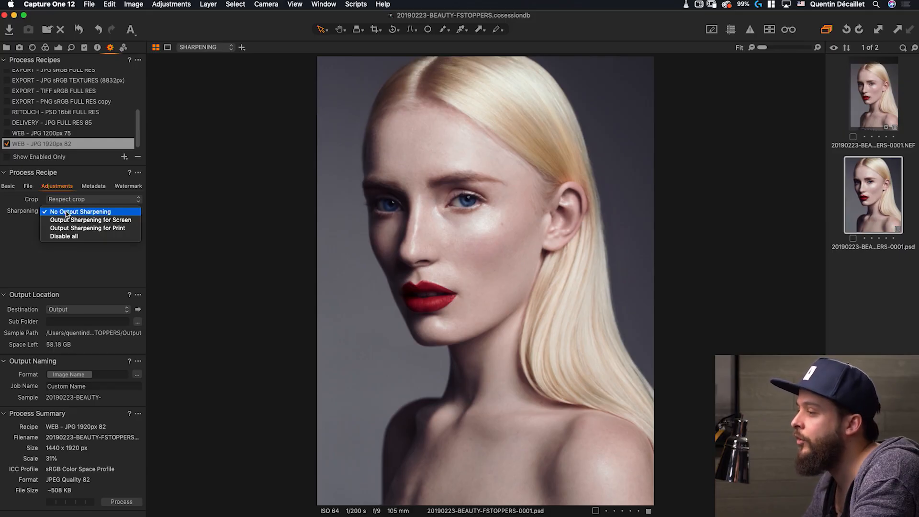
left_click(66, 212)
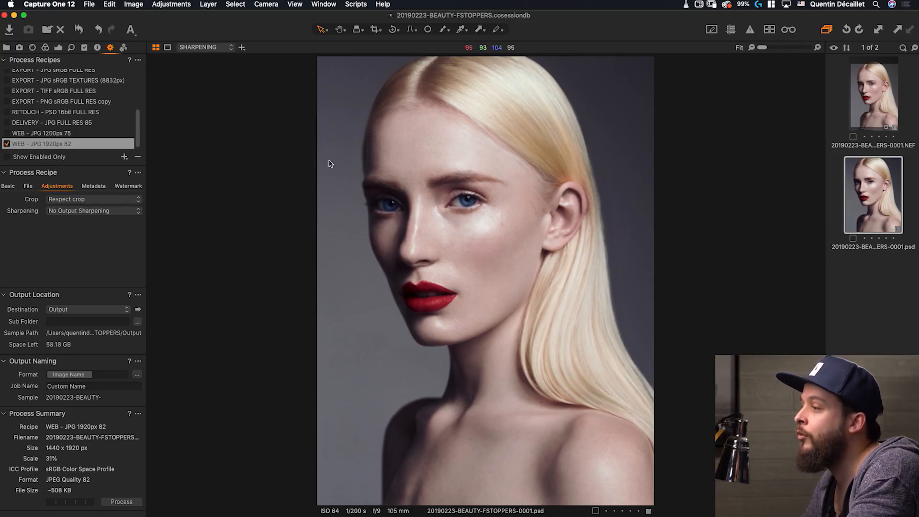
Check the recipe's metadata and watermark settings, then return to its basic settings.
left_click(95, 191)
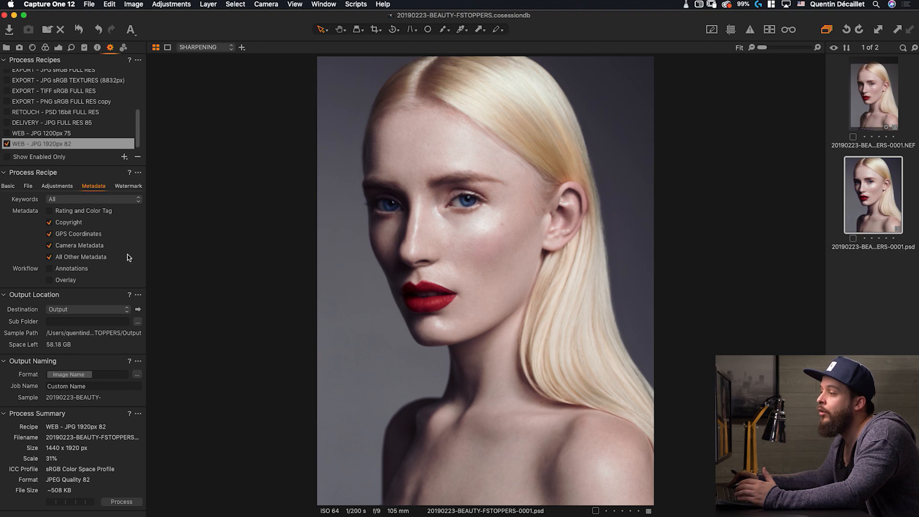
left_click(125, 186)
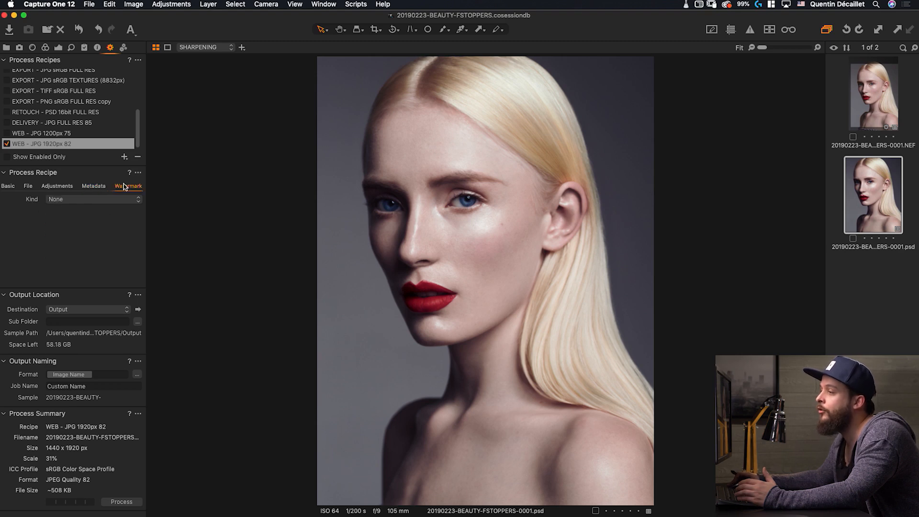
left_click(10, 187)
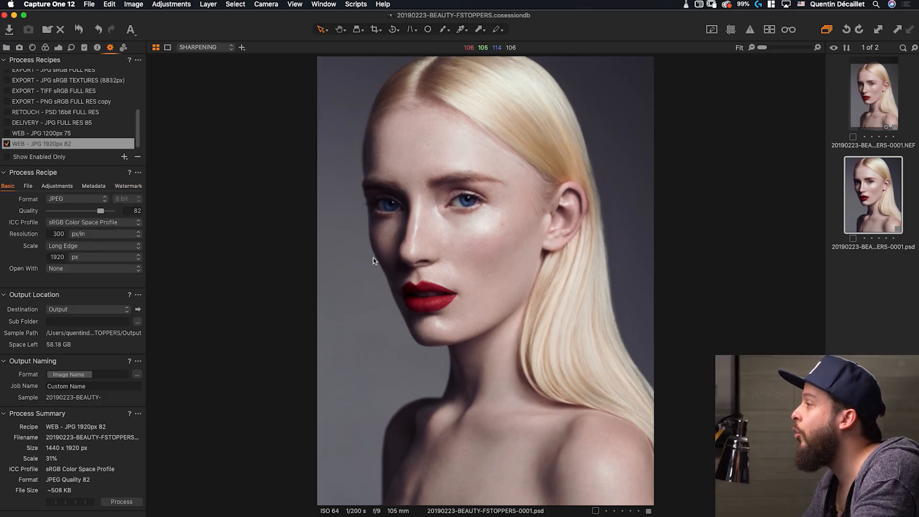
Preview the portrait with Recipe Proofing, inspect the eye up close, and turn proofing off again.
left_click(789, 30)
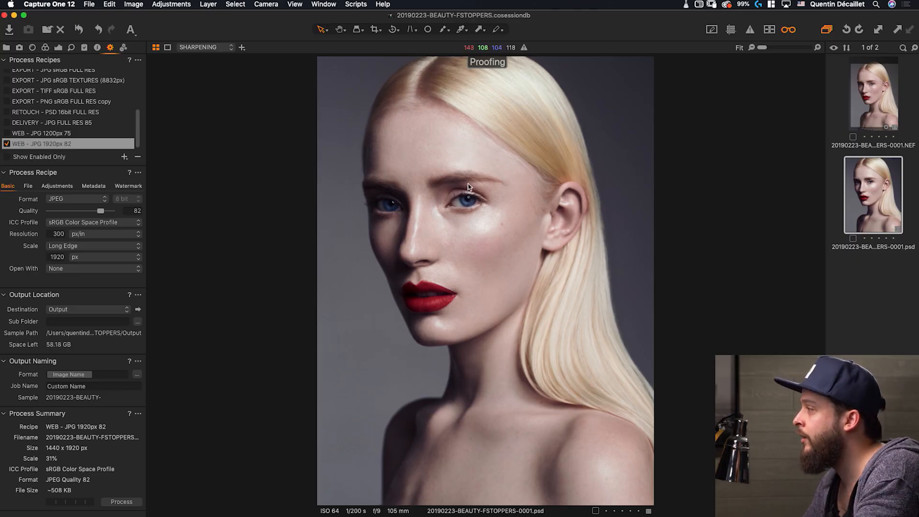
scroll(468, 187, "up", 3)
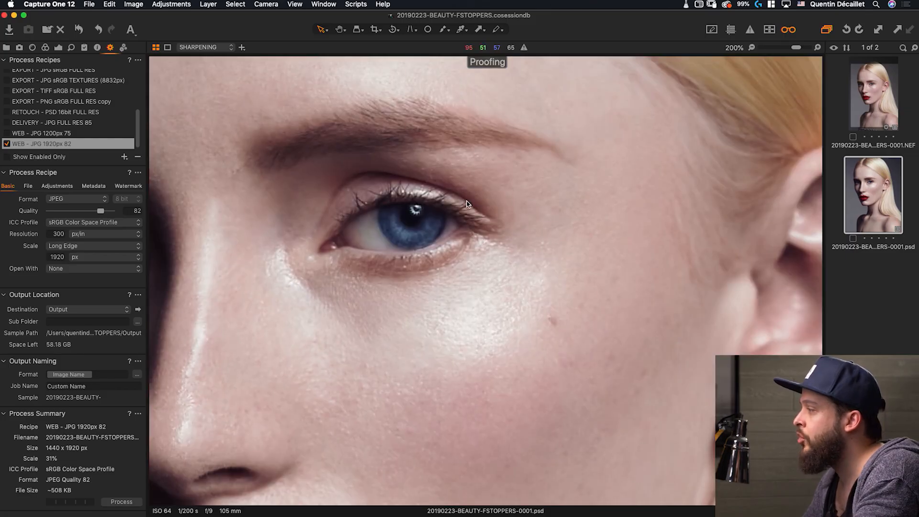
scroll(467, 197, "down", 3)
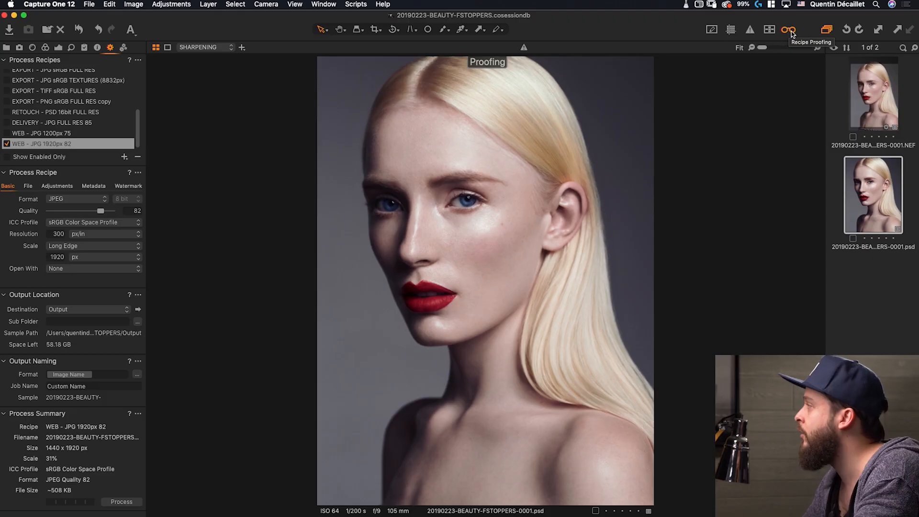
left_click(790, 30)
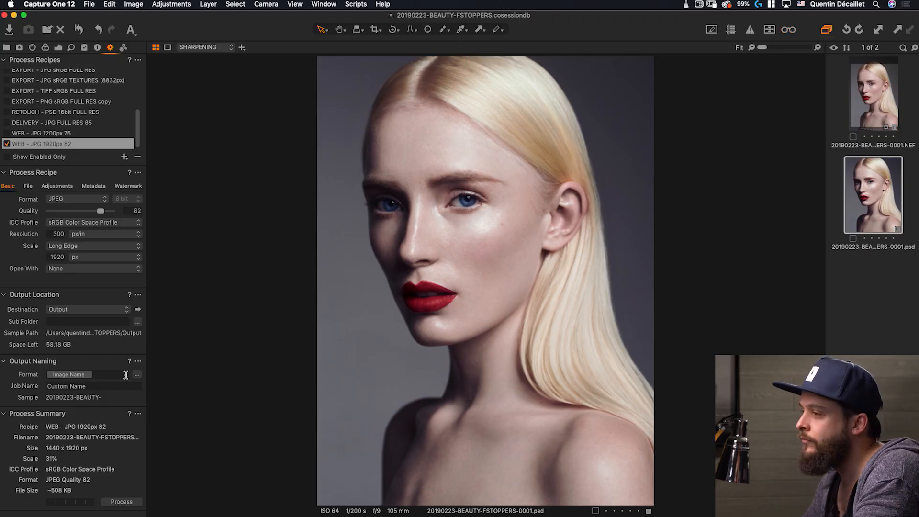
Process the portrait with the web recipe and view the exported JPG in the session's Output Folder.
left_click(125, 501)
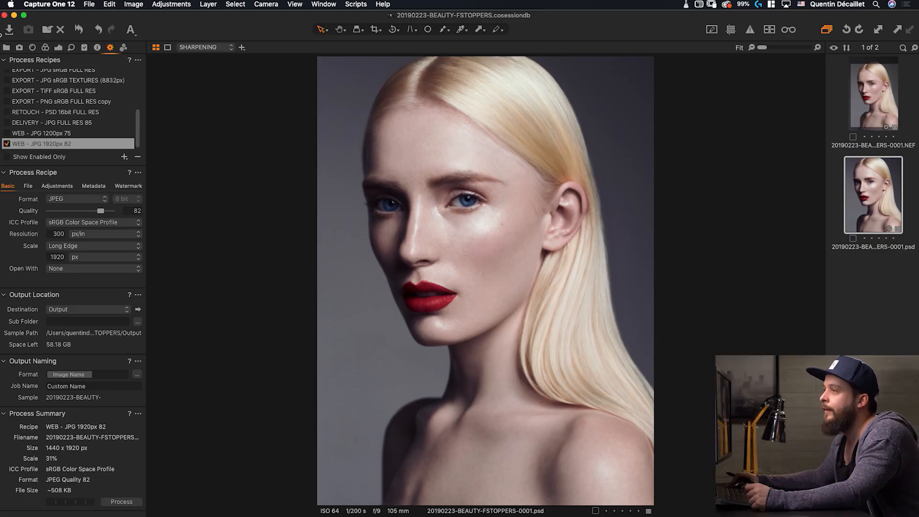
left_click(6, 47)
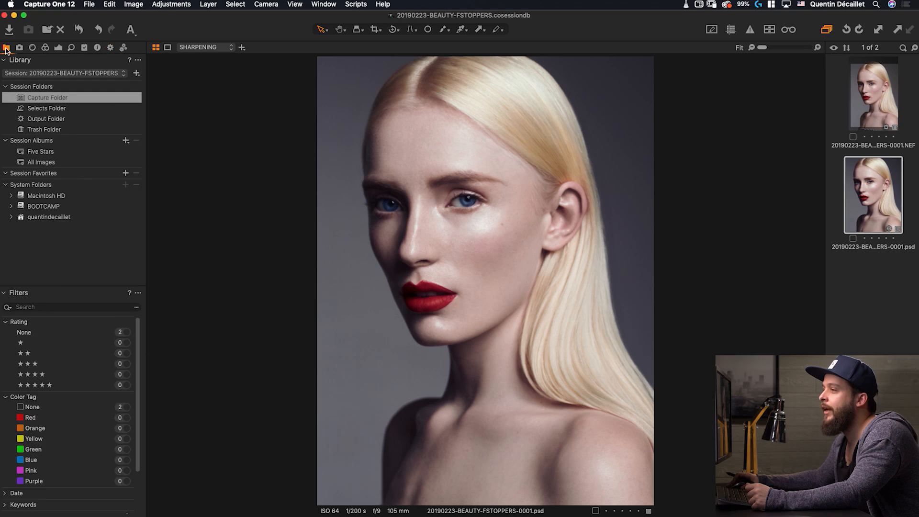
left_click(44, 119)
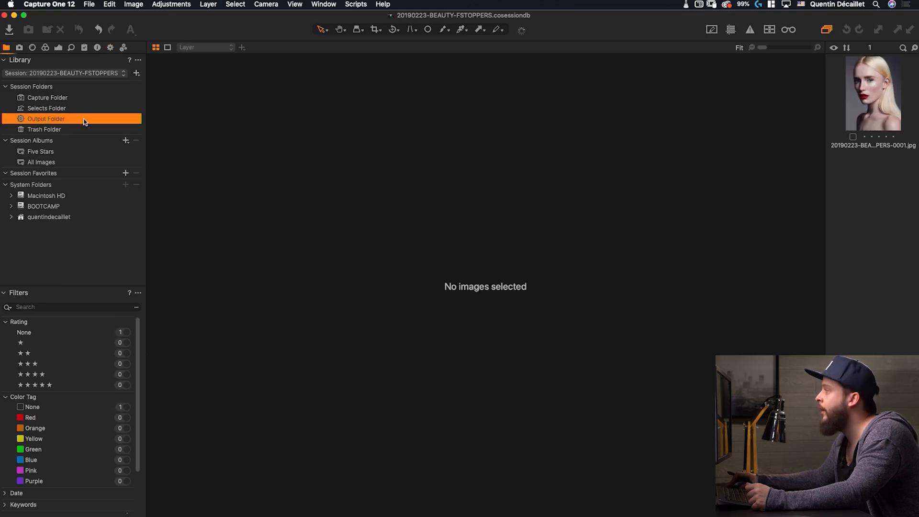
left_click(865, 99)
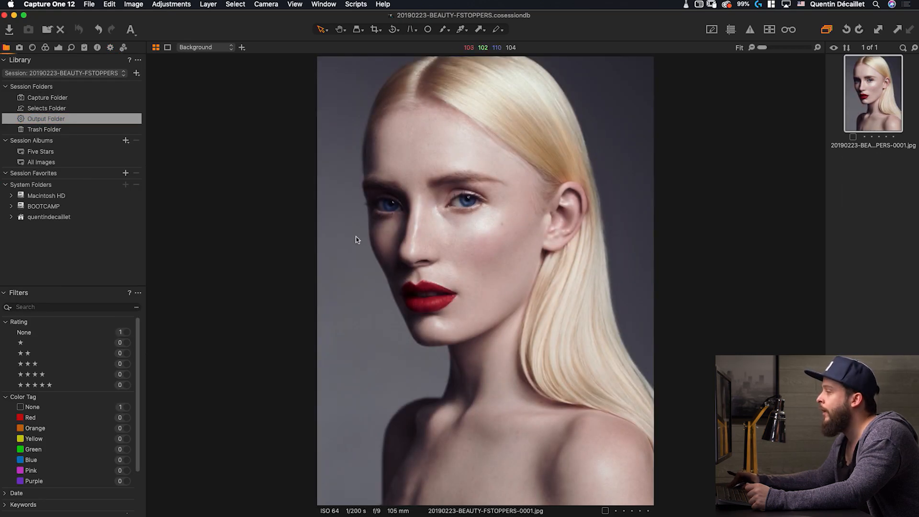
Open the All Images album and compare the exported JPG, the NEF and the PSD side by side.
left_click(41, 162)
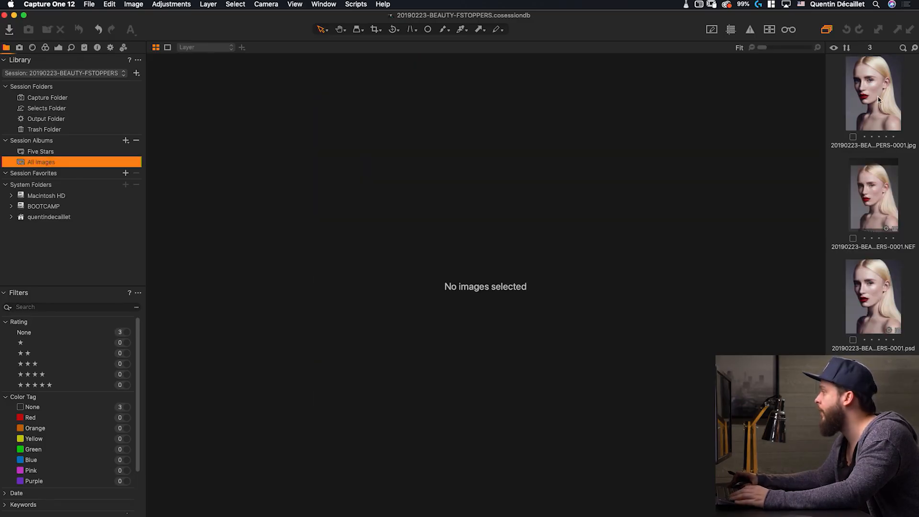
left_click(877, 101)
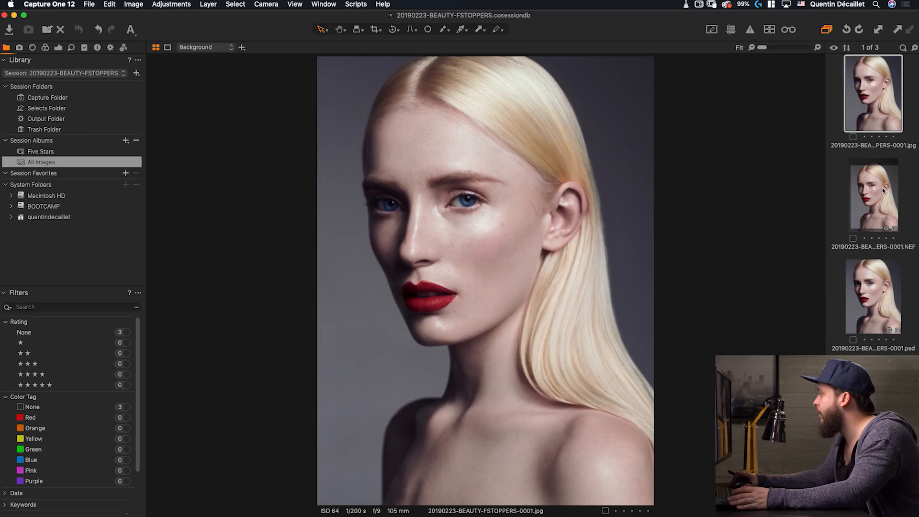
left_click(881, 190, "super")
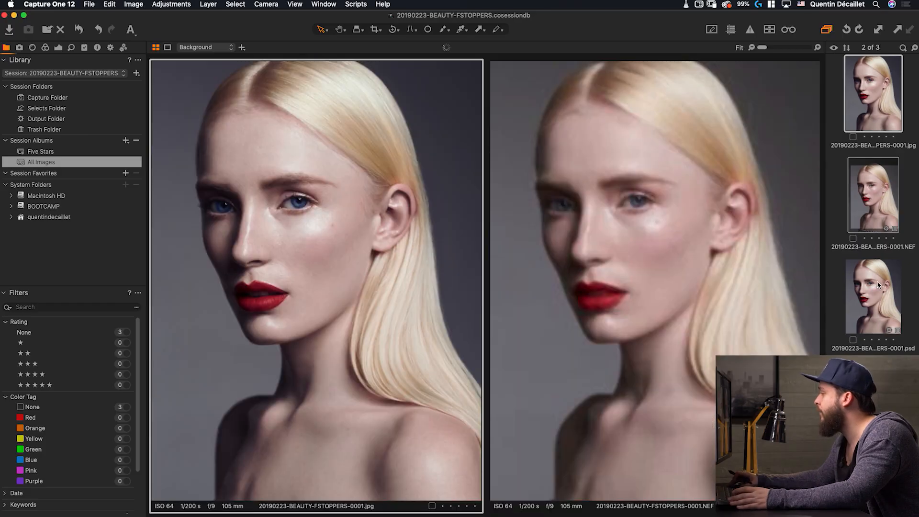
left_click(878, 285, "super")
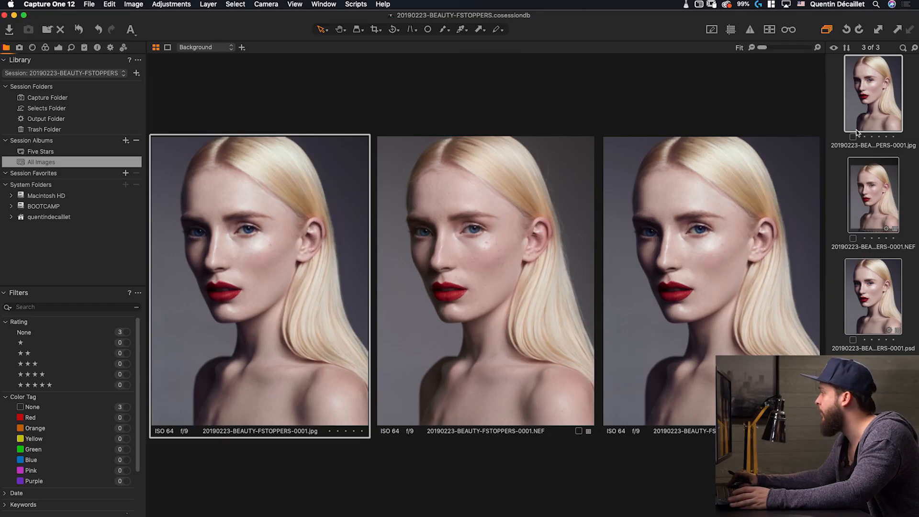
Reorder the All Images album as NEF, PSD and JPG, and select all three images for comparison.
left_click_drag(870, 106, 874, 377)
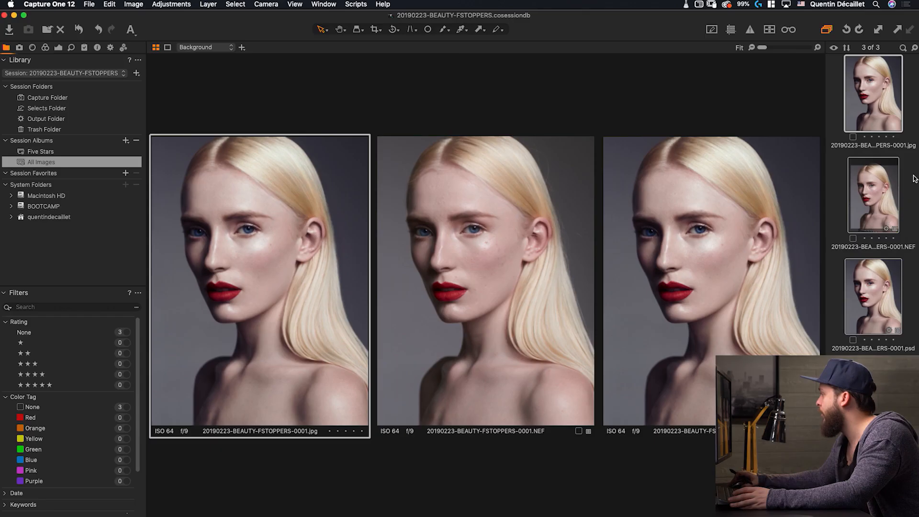
left_click(914, 179)
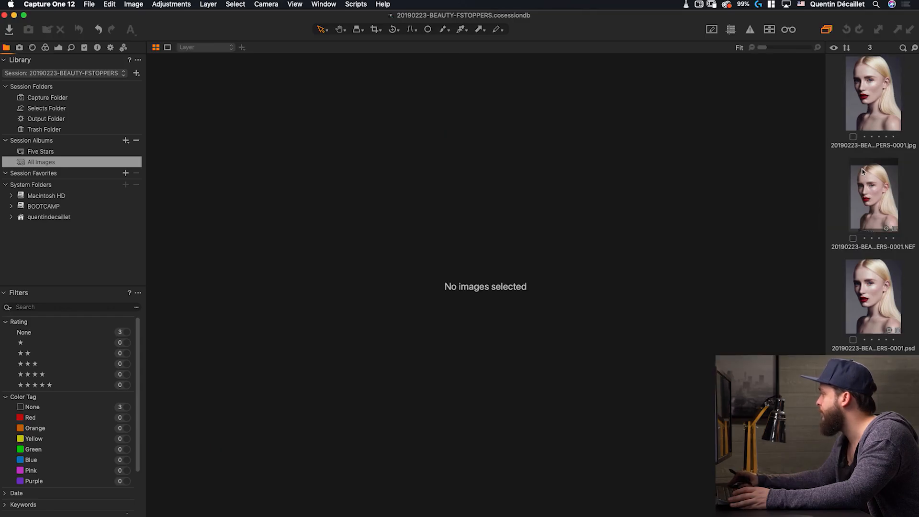
key("super+a")
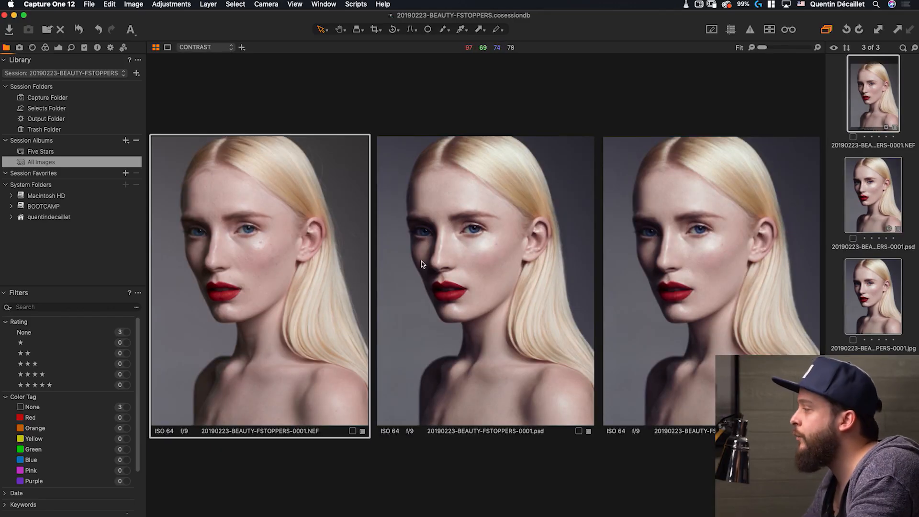